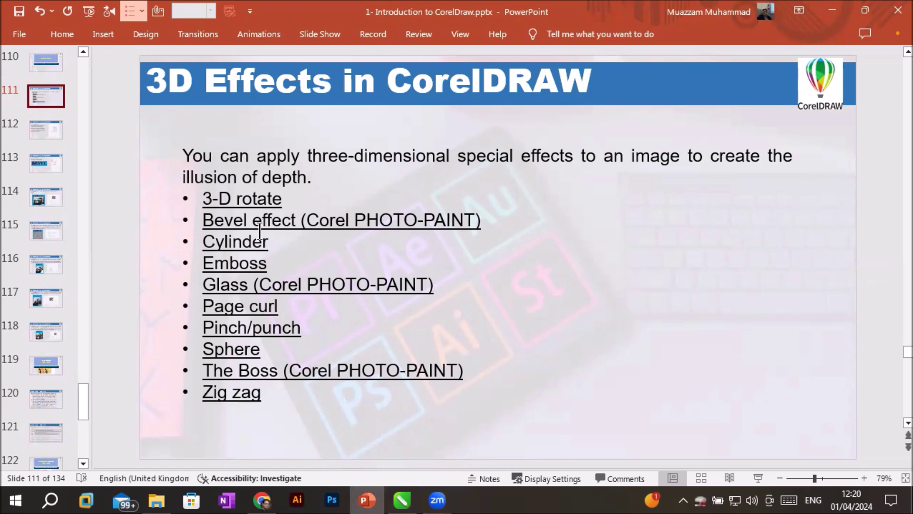
- Show slide 112 about the 3-D rotate effect and switch to CorelDRAW
left_click(42, 130)
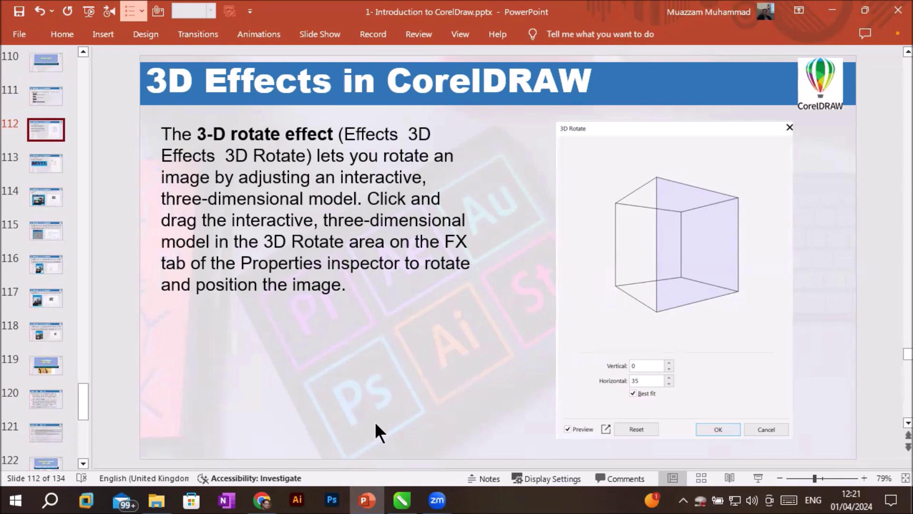
left_click(411, 503)
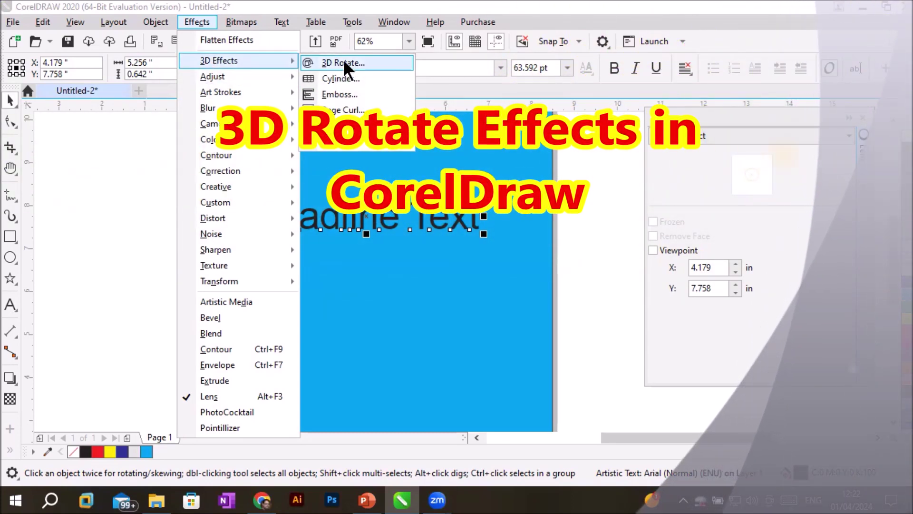
- Apply the 3D Rotate effect to the headline text with a vertical rotation of 27 and a horizontal rotation of 0
left_click(343, 62)
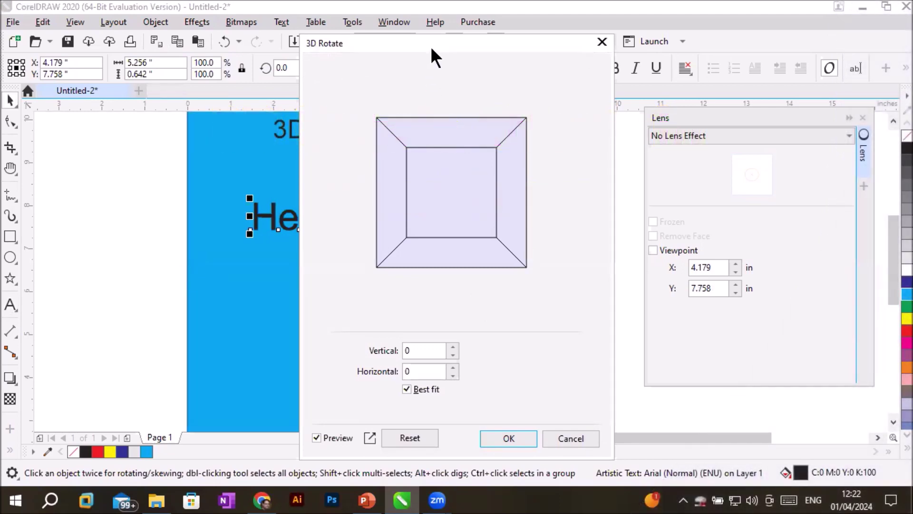
left_click_drag(431, 49, 643, 28)
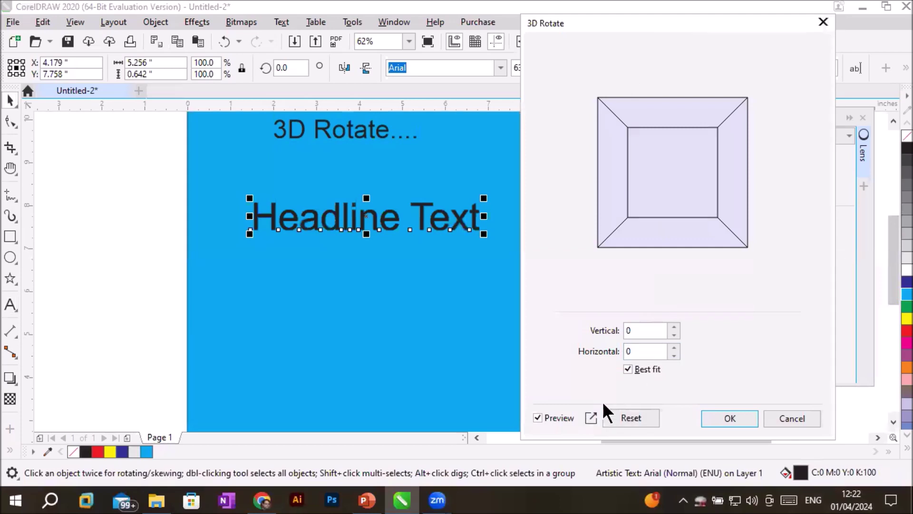
left_click(674, 327)
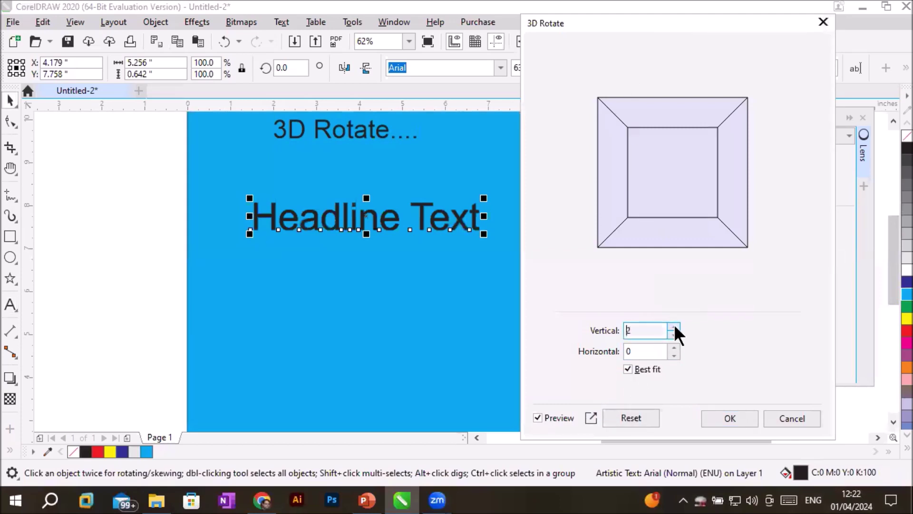
left_click(675, 327)
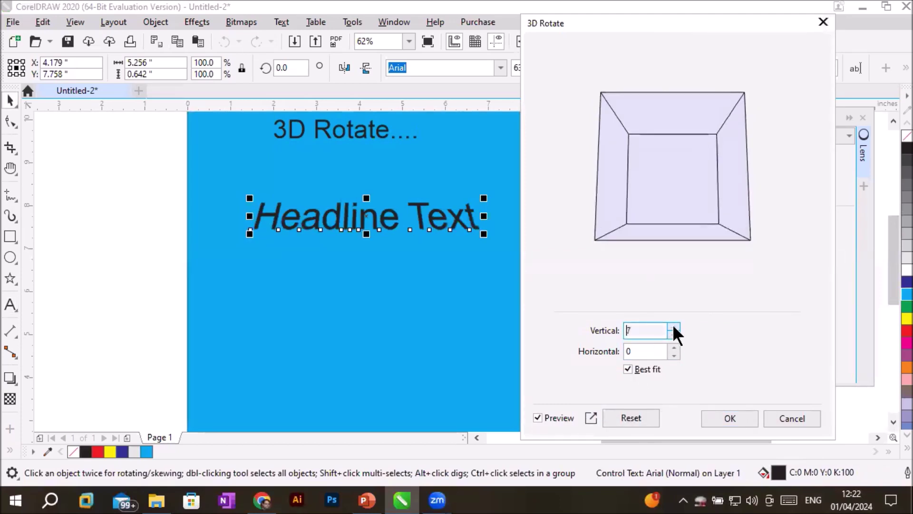
left_click(675, 327)
left_click(675, 327)
left_click(675, 327)
left_click(674, 327)
left_click(674, 327)
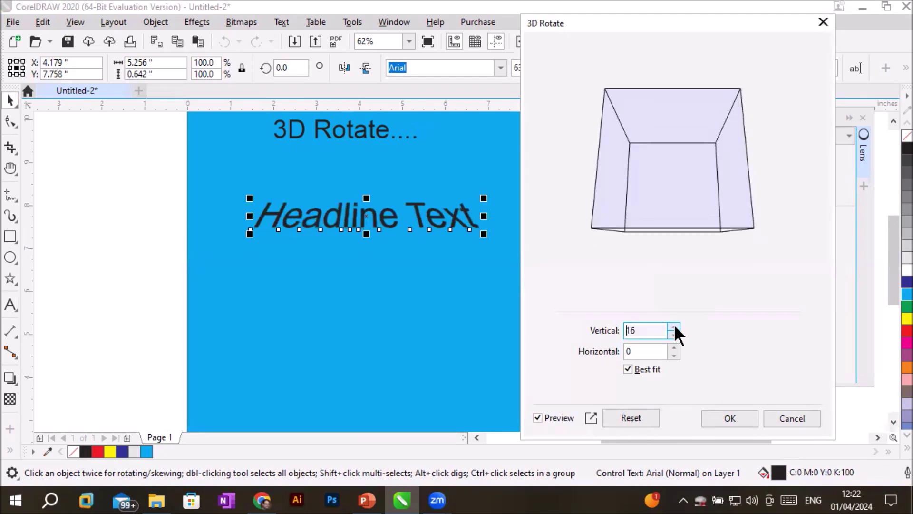
left_click(675, 326)
left_click(674, 326)
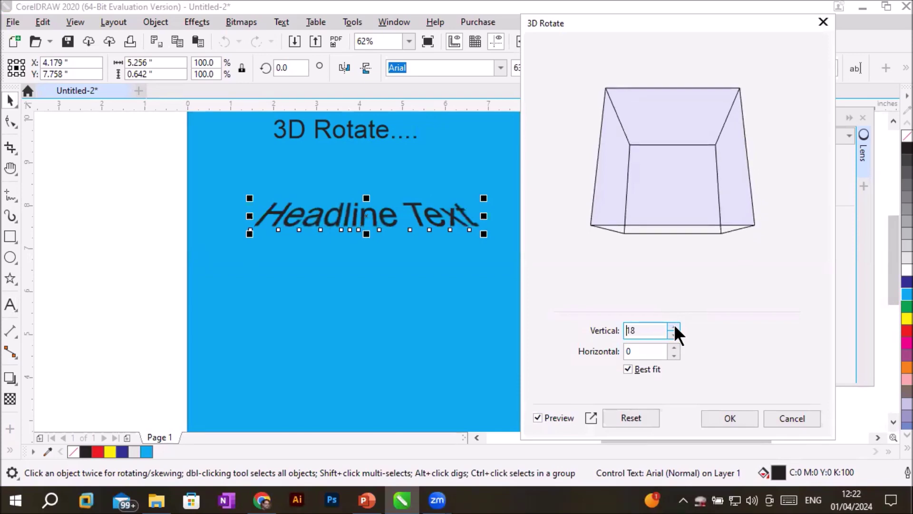
left_click(674, 327)
left_click(674, 327)
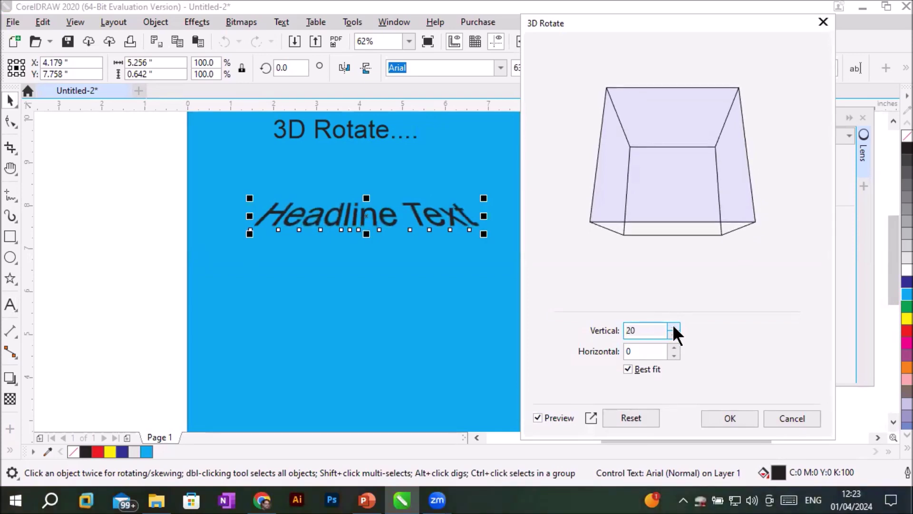
left_click(674, 327)
left_click(674, 326)
left_click(674, 327)
left_click(674, 326)
left_click(675, 327)
left_click(675, 326)
left_click(674, 326)
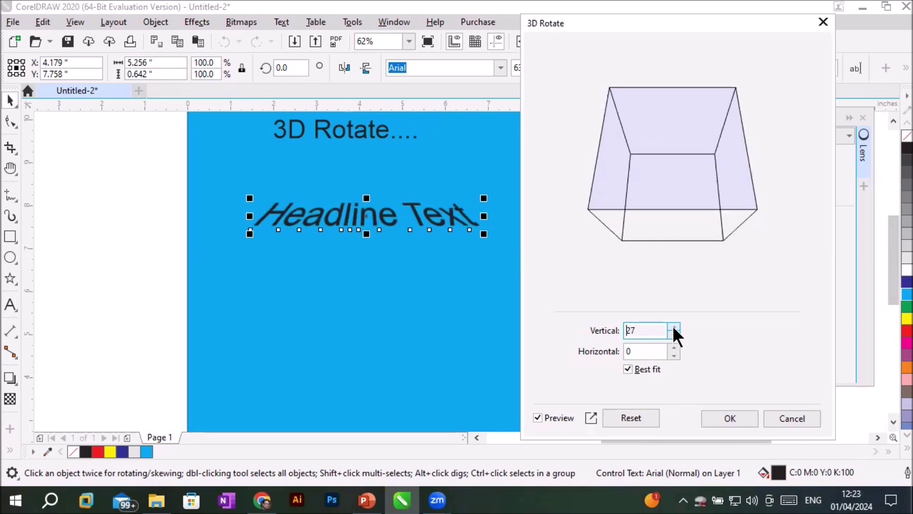
left_click(729, 419)
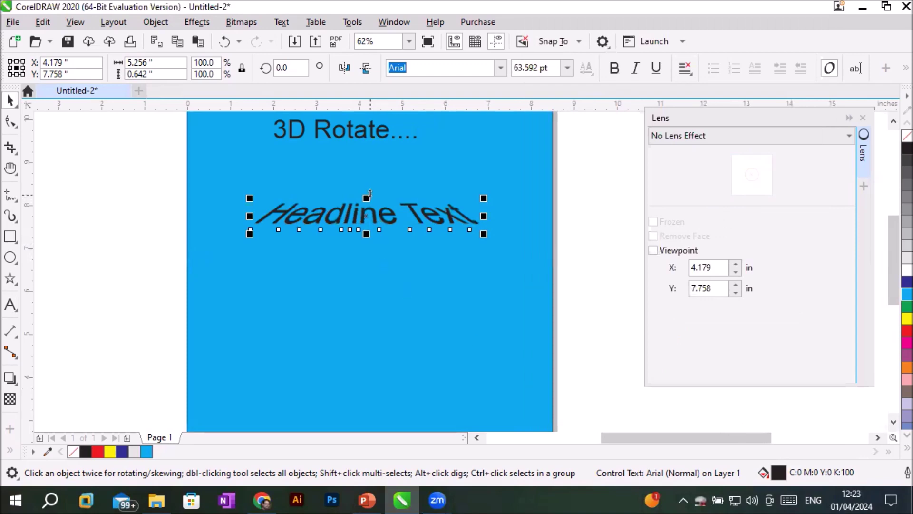
- Place a vertically mirrored copy of the headline text beneath the original and apply uniform transparency to it
left_click_drag(366, 198, 364, 238)
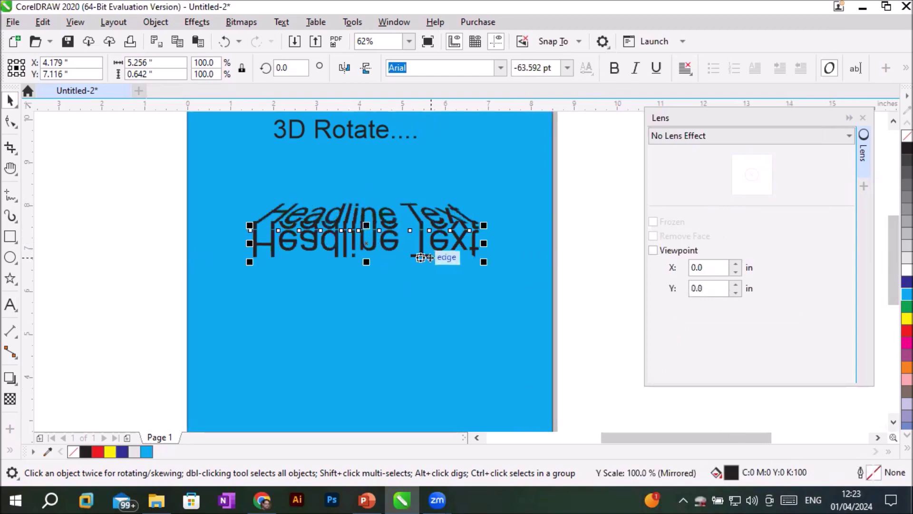
left_click(10, 398)
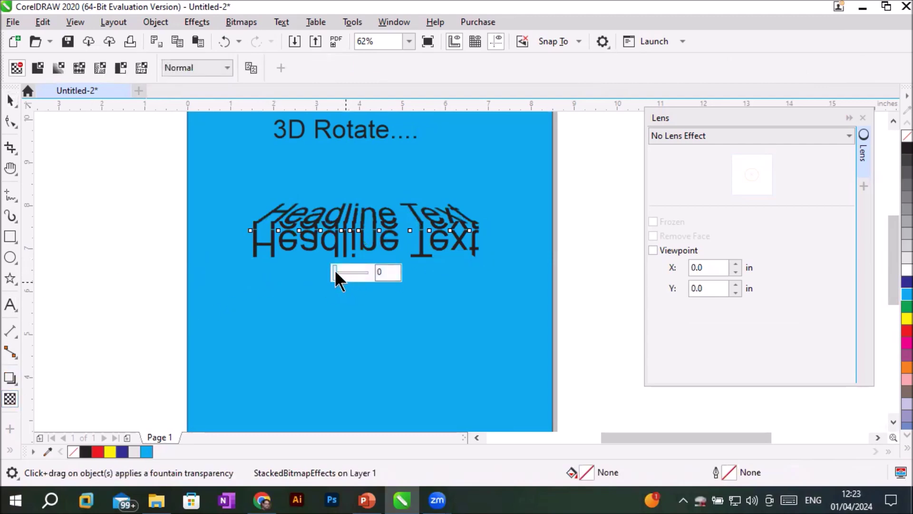
left_click_drag(336, 272, 354, 273)
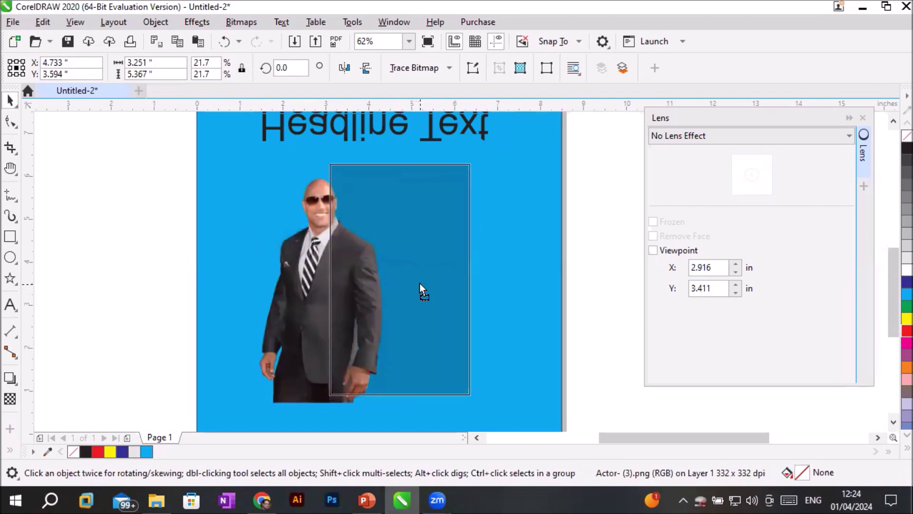
- Move the photo of the man in the suit to about X 4.349 in, Y 3.544 in on the blue page
left_click_drag(419, 283, 400, 285)
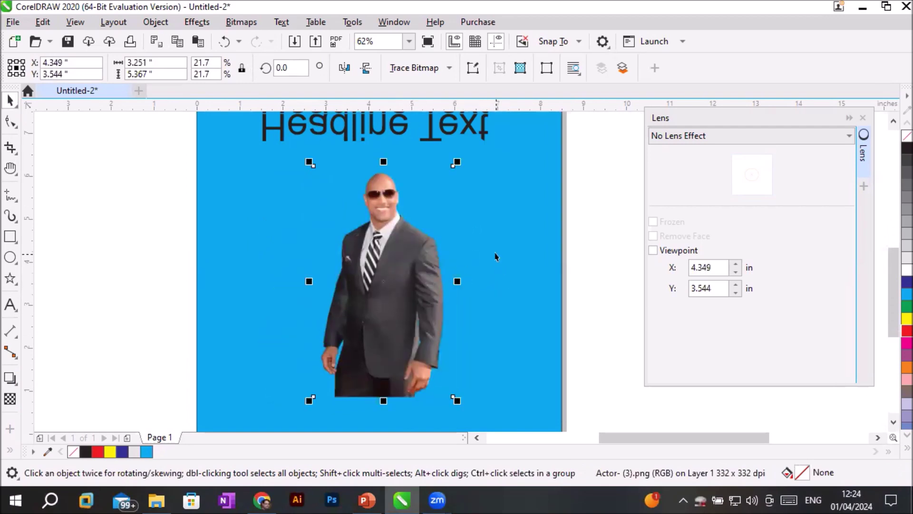
scroll(506, 296, "up", 2)
scroll(506, 293, "down", 2)
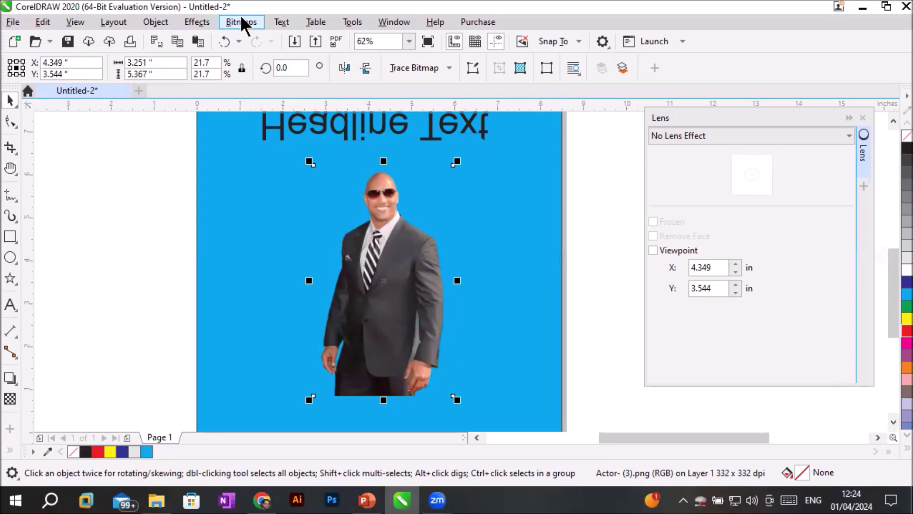
left_click(396, 249)
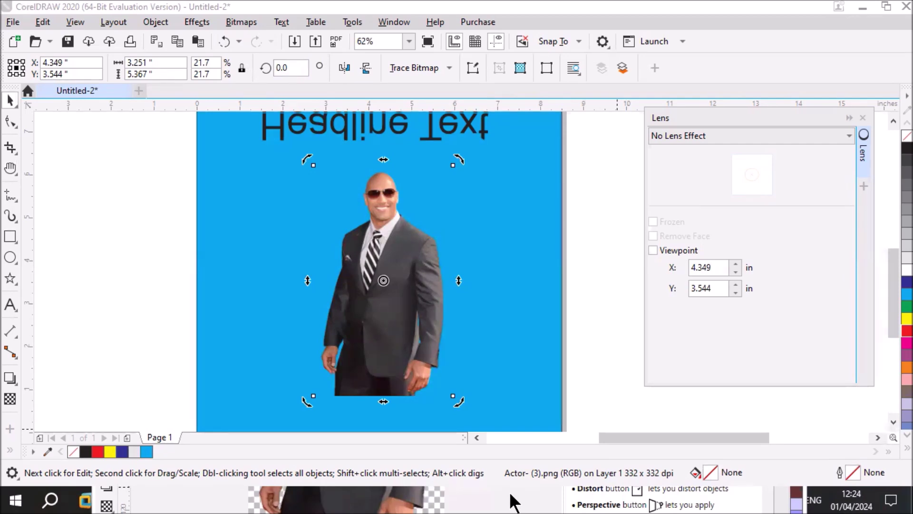
double_click(379, 263)
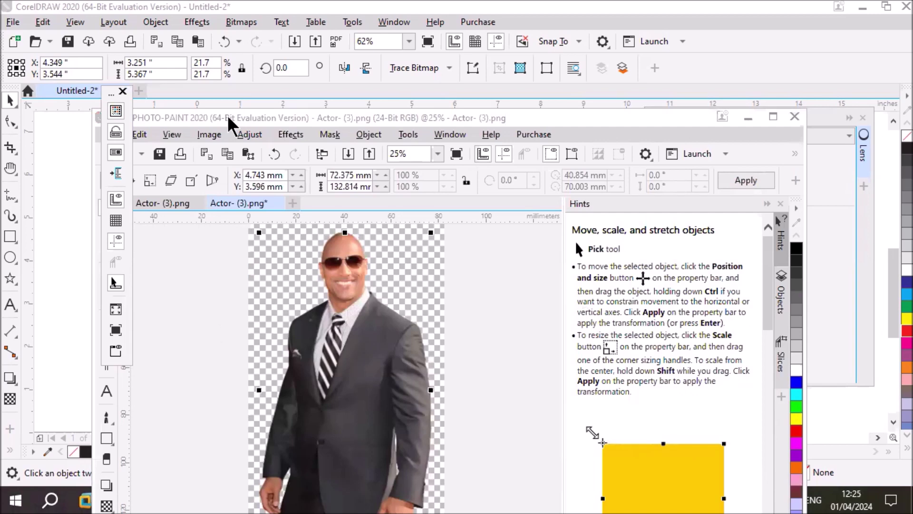
left_click(561, 119)
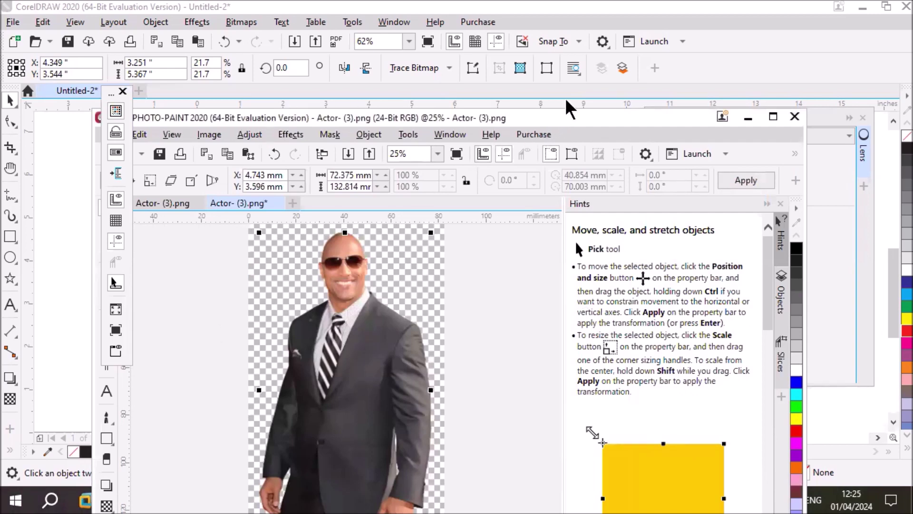
left_click_drag(567, 102, 573, 25)
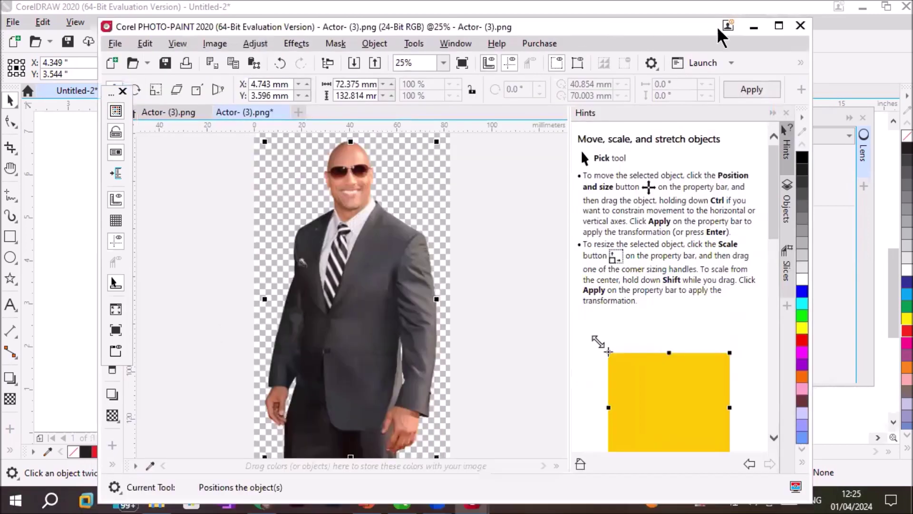
left_click(780, 28)
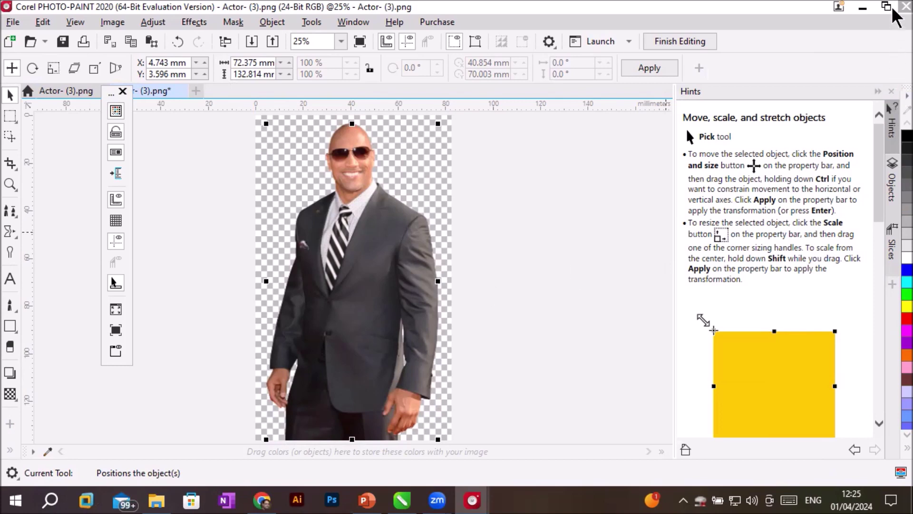
left_click(903, 7)
- Open the man's photo for bitmap editing in Corel PHOTO-PAINT and maximize its window
left_click(465, 287)
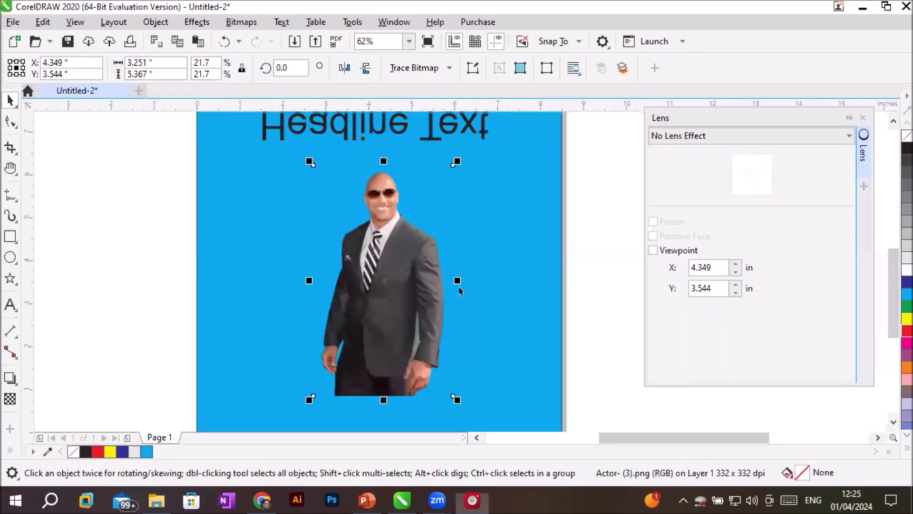
left_click(241, 20)
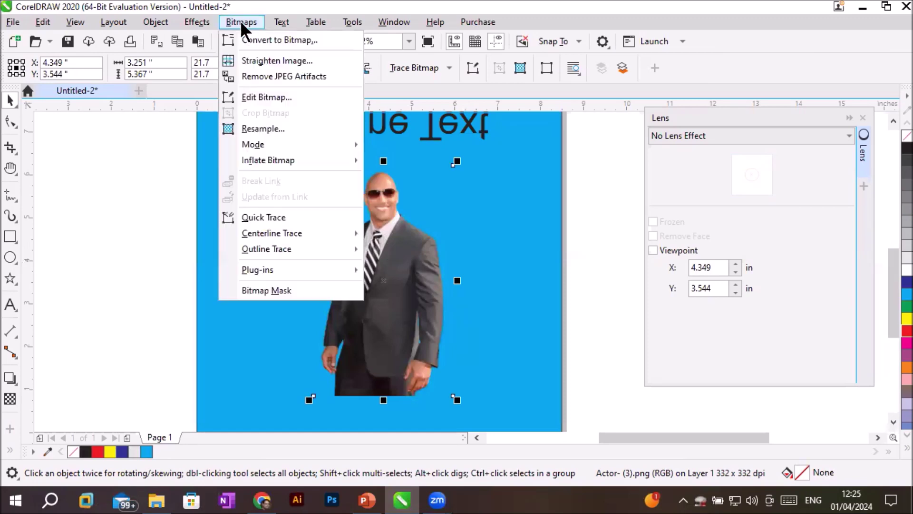
left_click(265, 95)
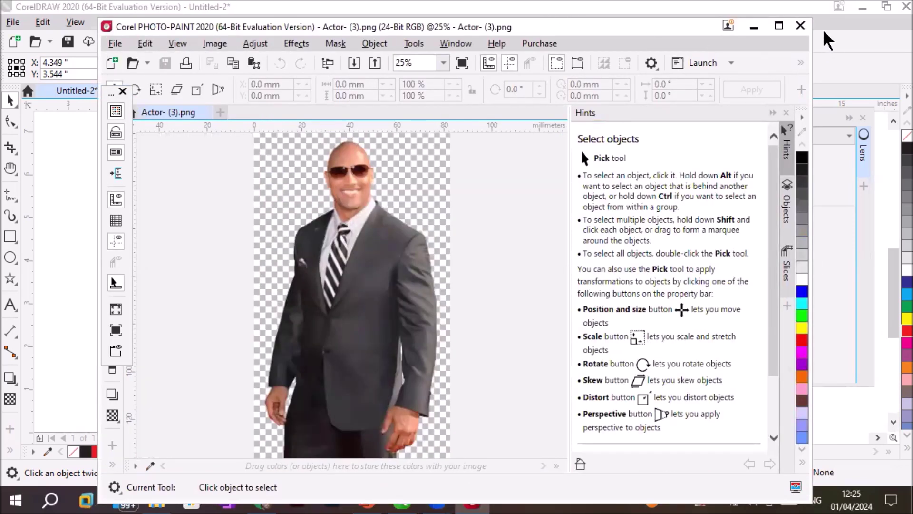
left_click(779, 26)
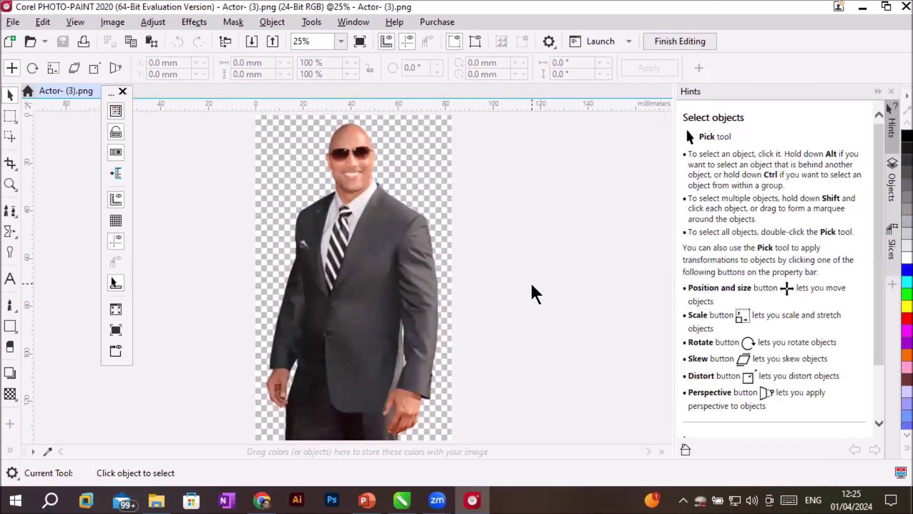
- Start the 3D Rotate effect on the photo and move its dialog clear of the image
left_click(195, 20)
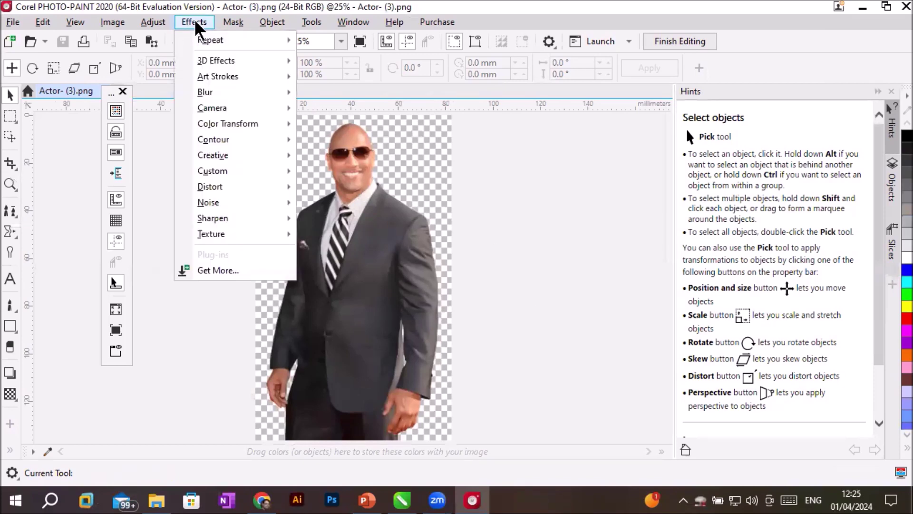
mouse_move(224, 64)
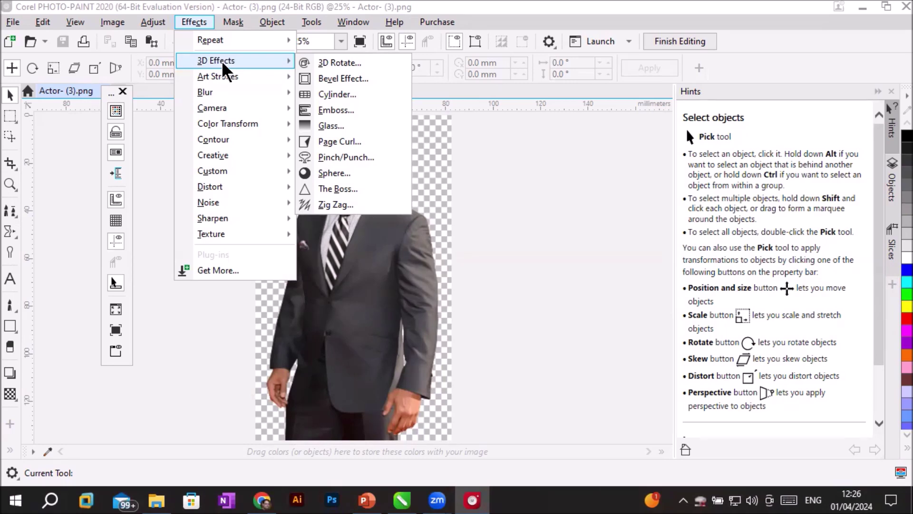
left_click(338, 62)
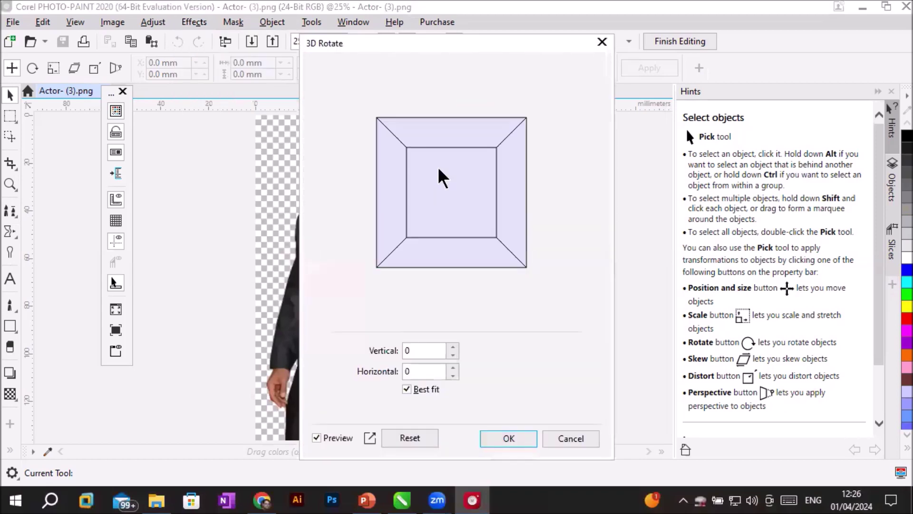
left_click_drag(473, 42, 660, 10)
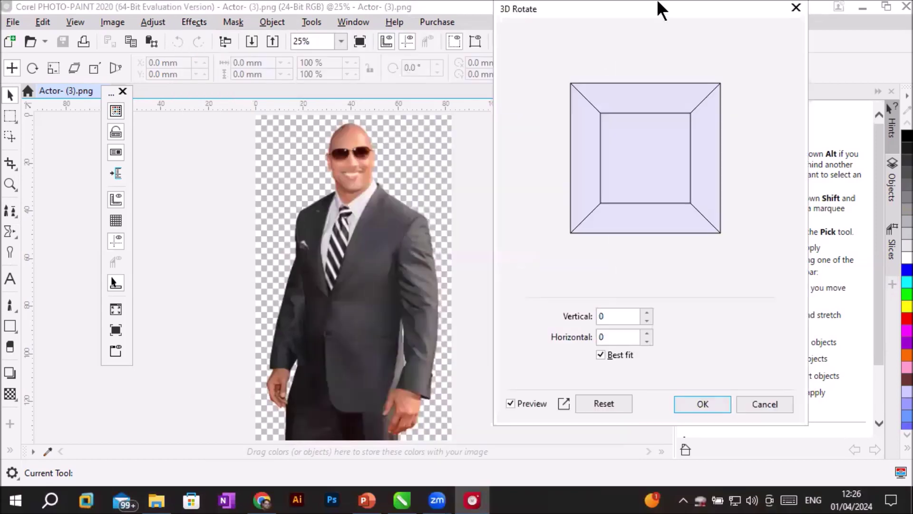
- Try several 3D rotations of the photo, ending at vertical 50 and horizontal 32, and reset both angles
left_click_drag(637, 141, 678, 153)
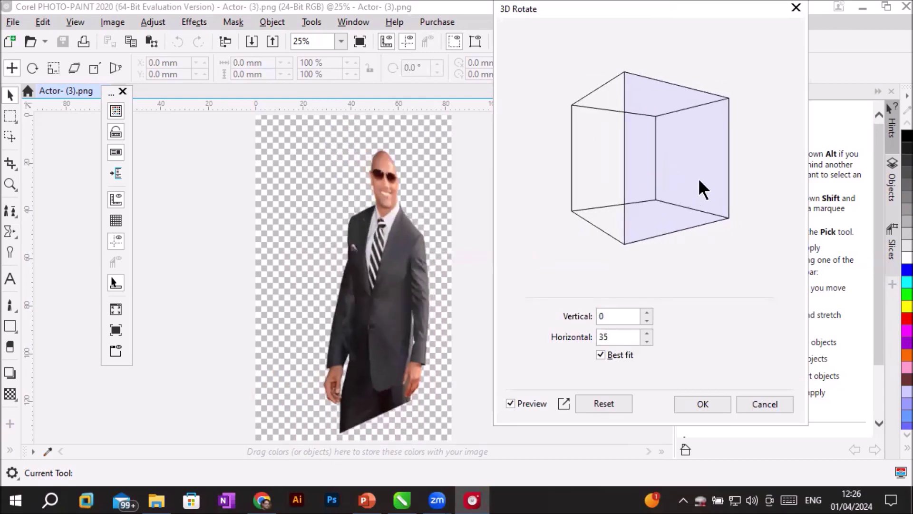
left_click_drag(699, 180, 595, 194)
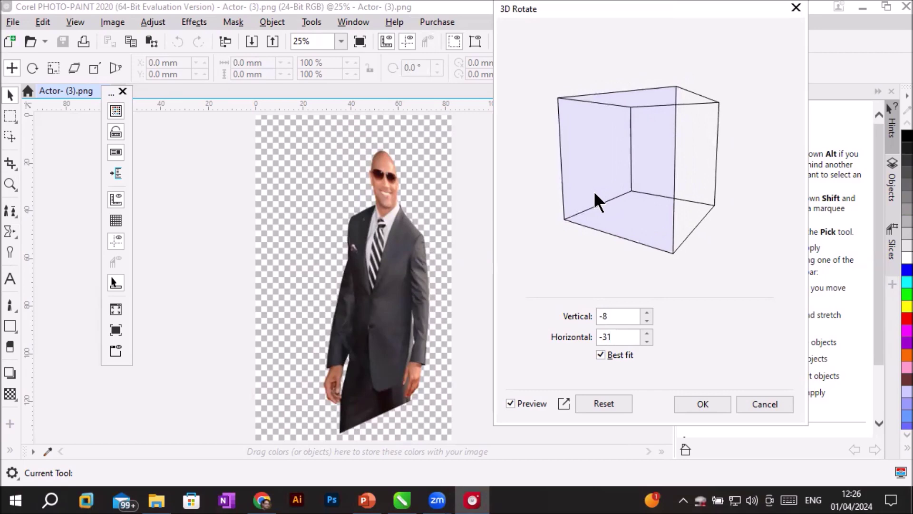
left_click_drag(646, 179, 630, 183)
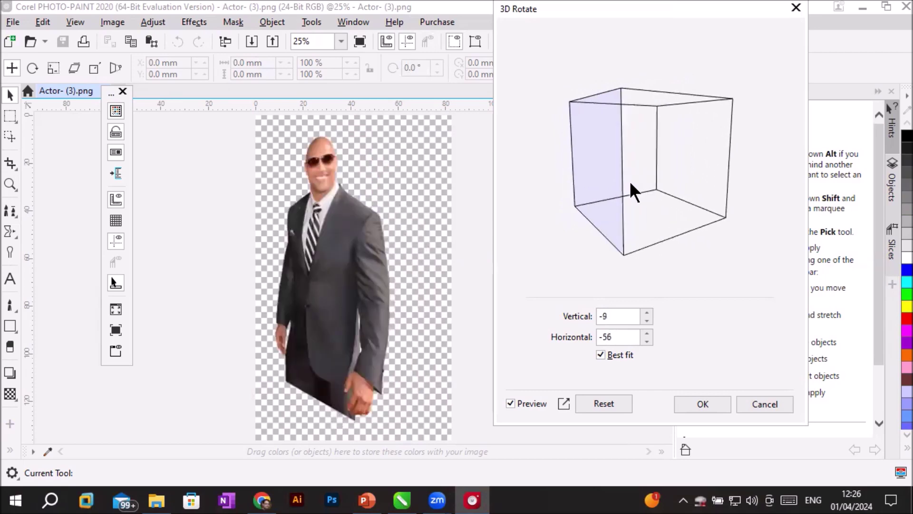
left_click_drag(593, 167, 720, 173)
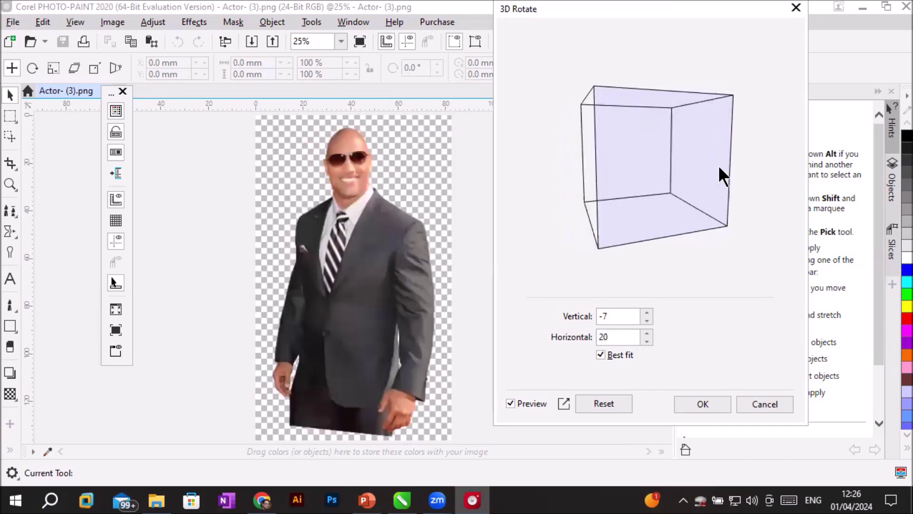
left_click_drag(639, 171, 626, 132)
left_click(612, 315)
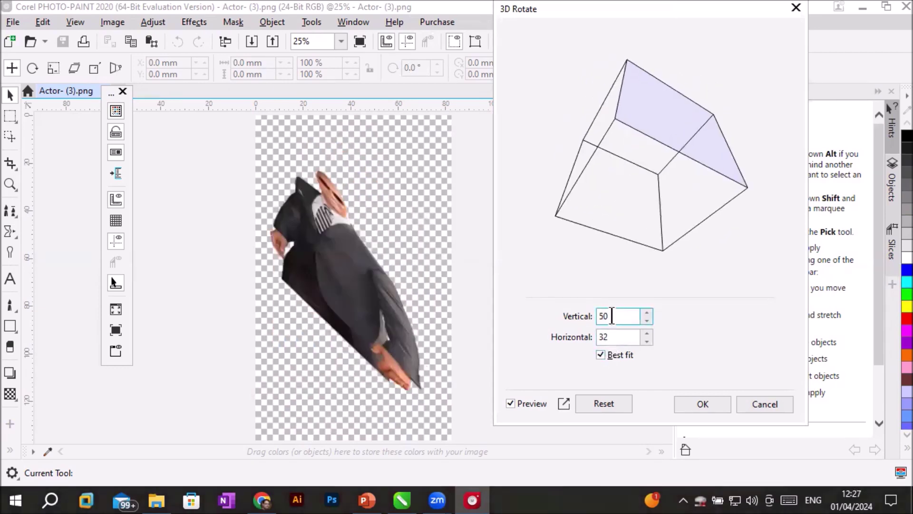
left_click(602, 400)
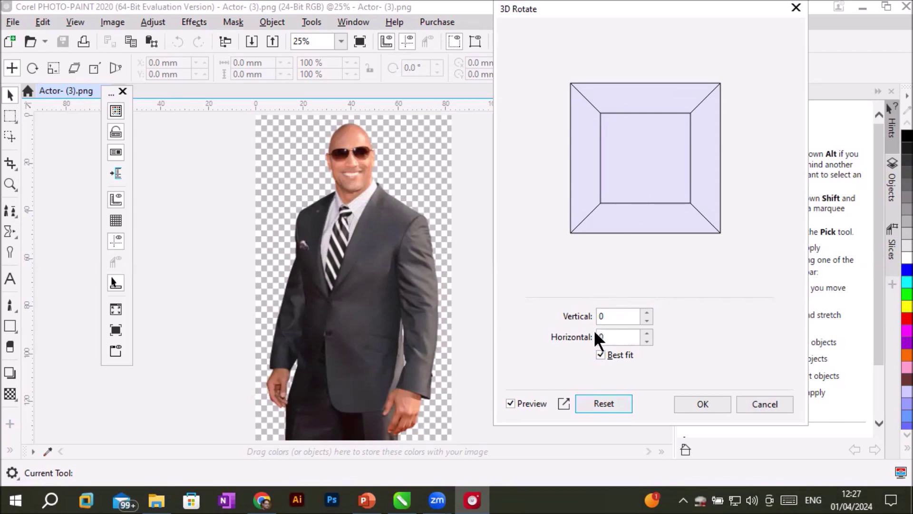
- Rotate the photo in 3D to vertical 27 and horizontal 7 with Best fit enabled, and apply the effect
left_click_drag(638, 210, 648, 157)
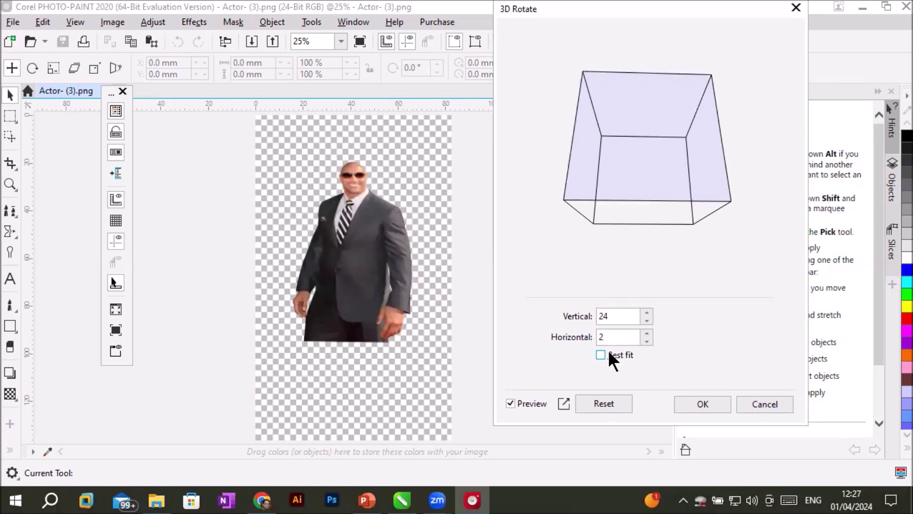
mouse_move(648, 150)
left_mouse_down()
mouse_move(658, 133)
mouse_move(650, 157)
left_mouse_up()
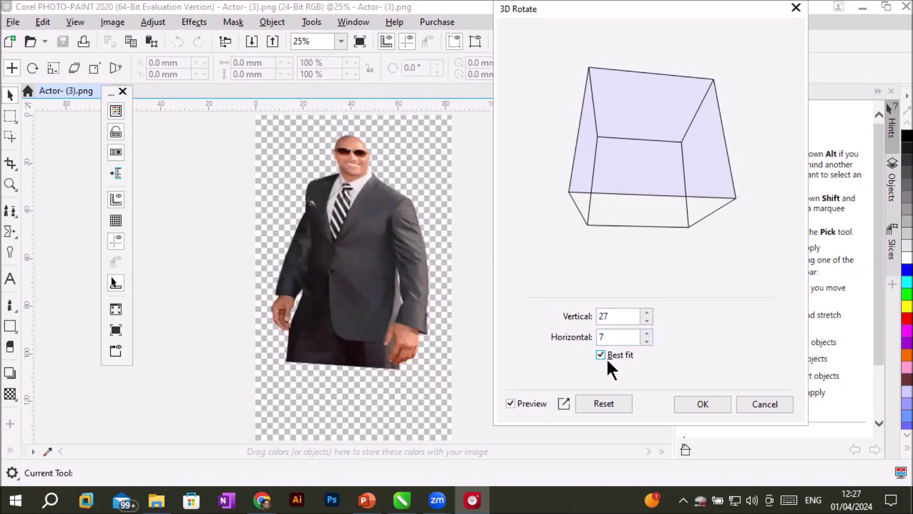
left_click(703, 404)
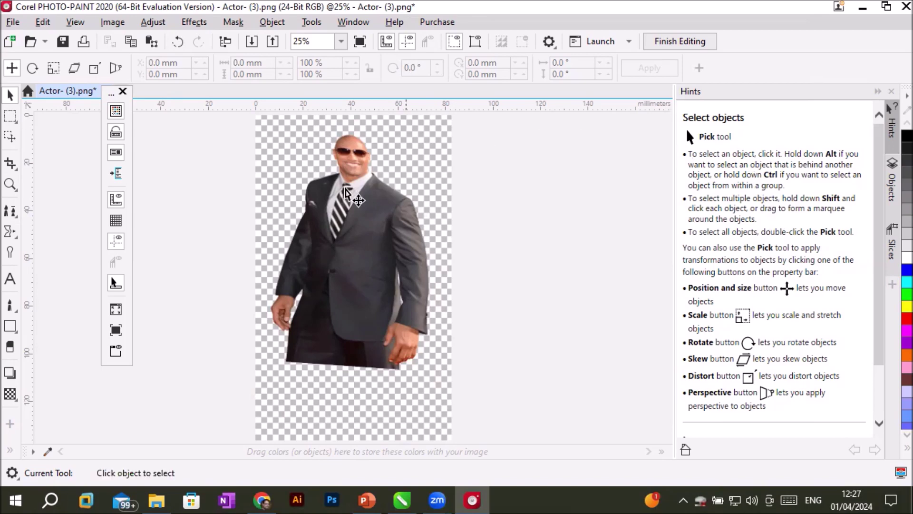
- Finish editing the photo, save the changes back to the drawing, close Corel PHOTO-PAINT and inspect the photo in CorelDRAW
left_click(675, 42)
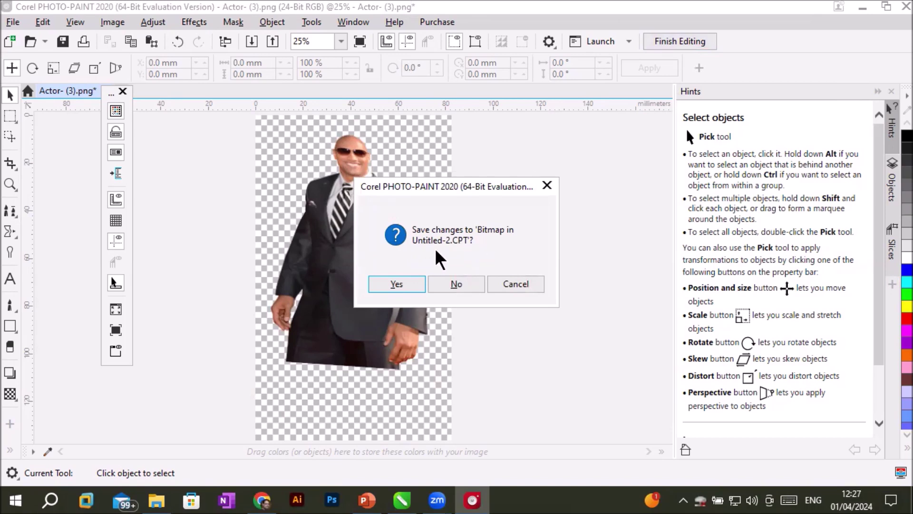
left_click(388, 290)
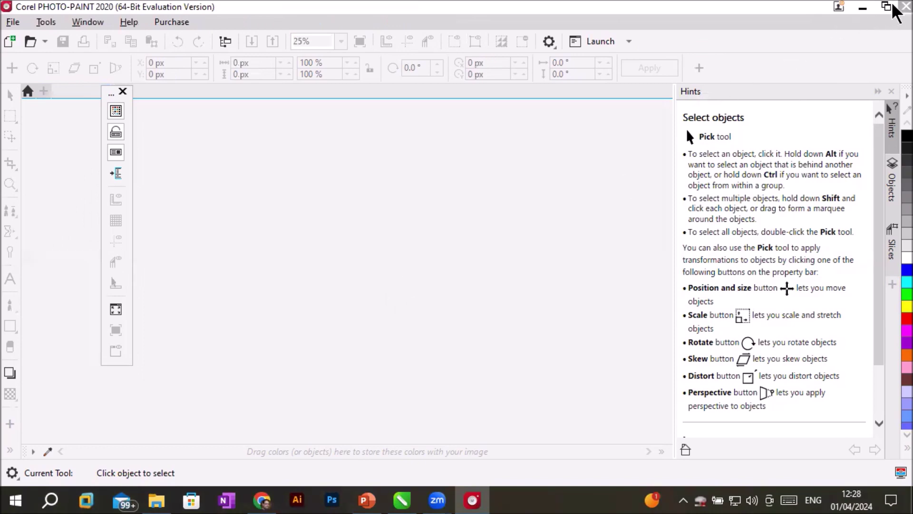
left_click(904, 7)
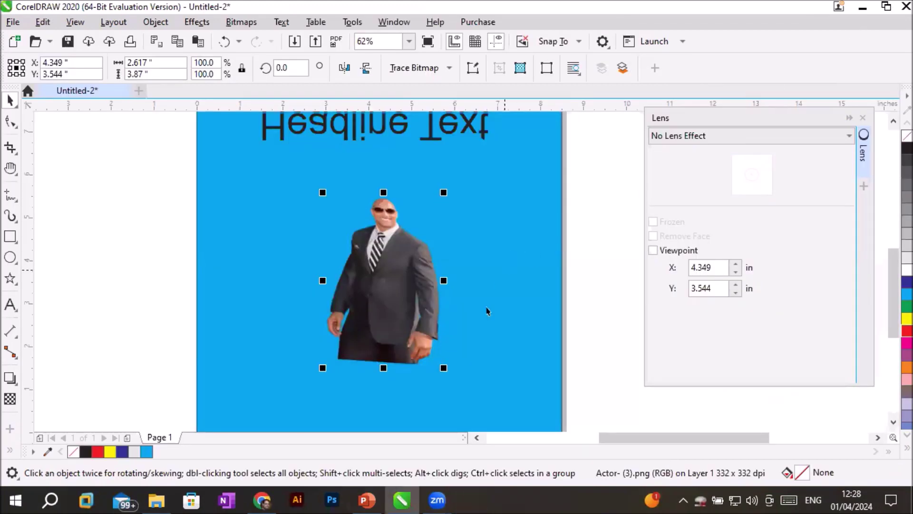
scroll(419, 371, "up", 2)
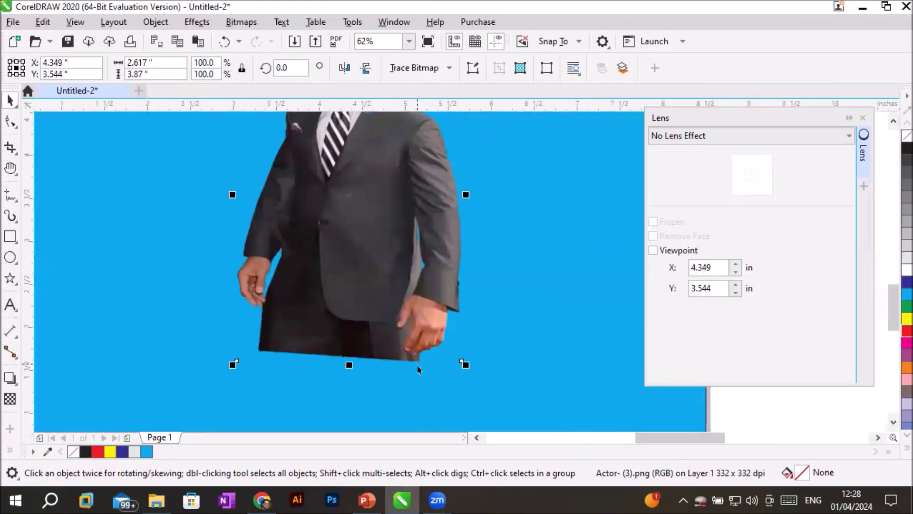
scroll(411, 353, "down", 2)
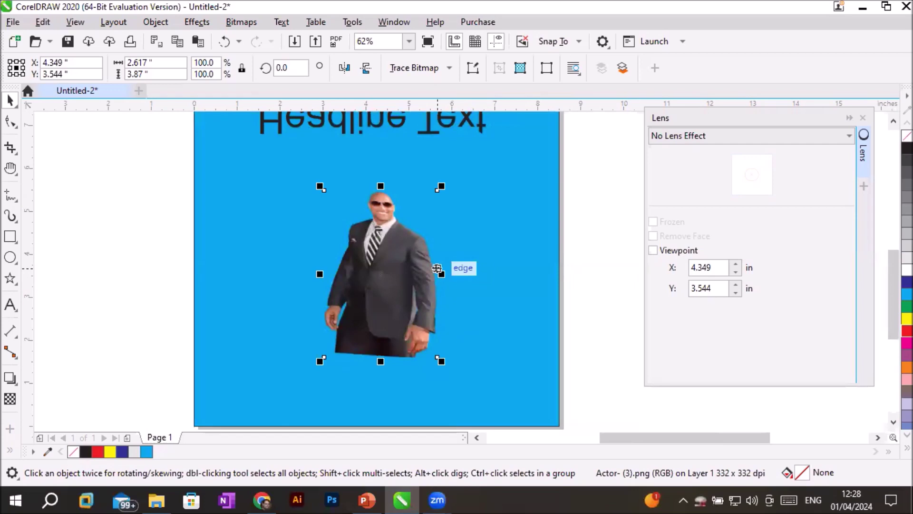
- Undo the photo's 3D rotation edit and enlarge the photo proportionally to about 3.549 by 5.858 in
key("ctrl+z")
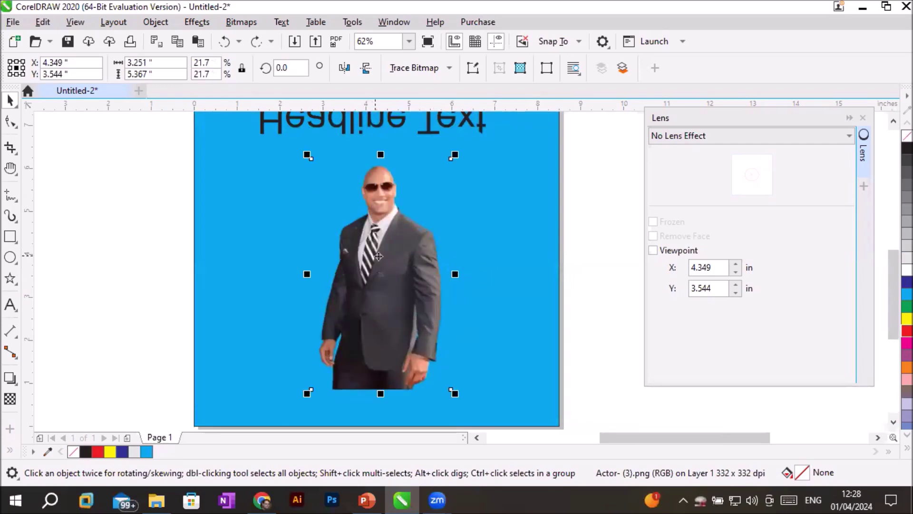
left_click_drag(308, 393, 282, 415)
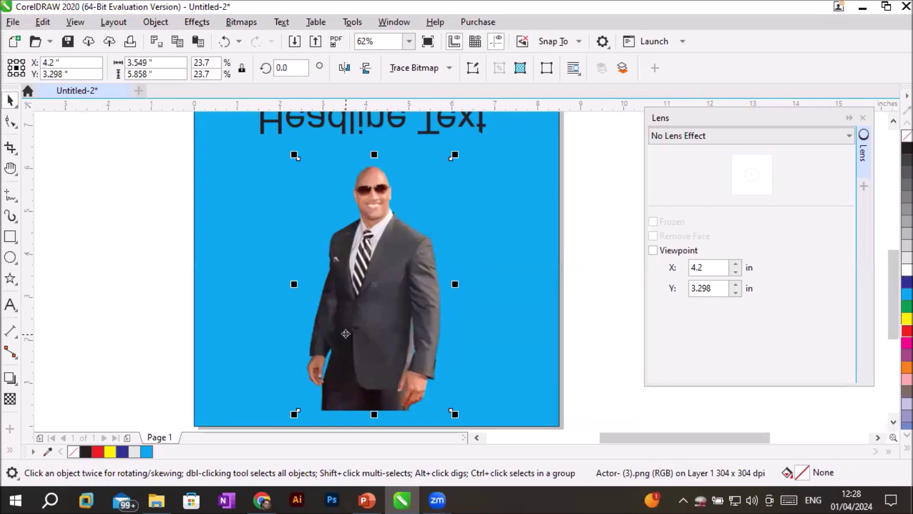
left_click(199, 24)
mouse_move(216, 55)
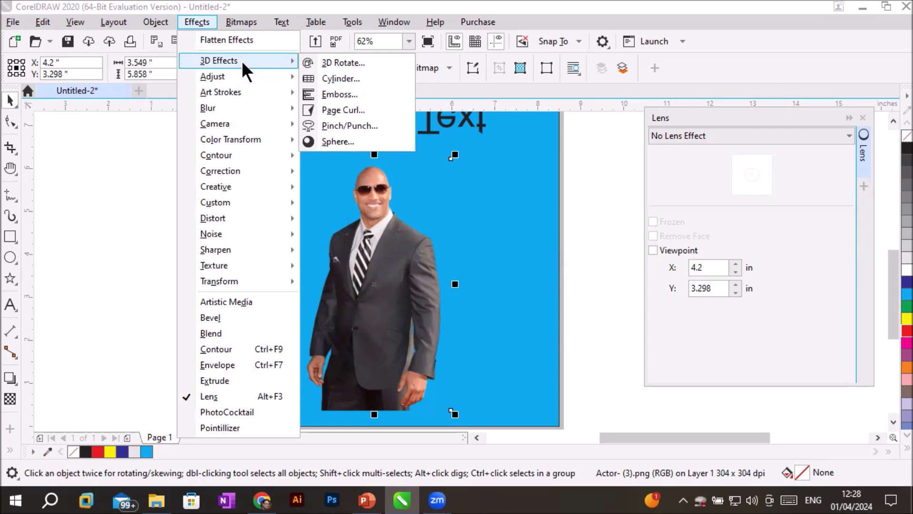
left_click(364, 243)
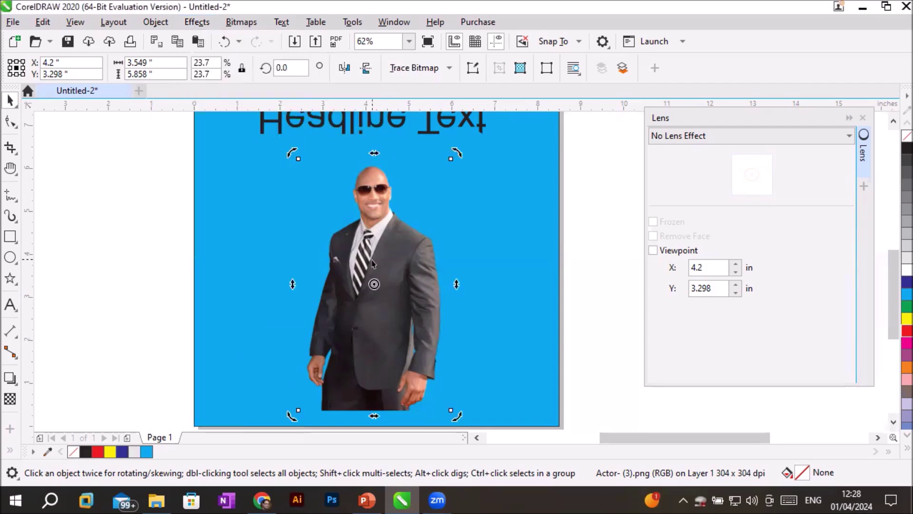
left_click(244, 21)
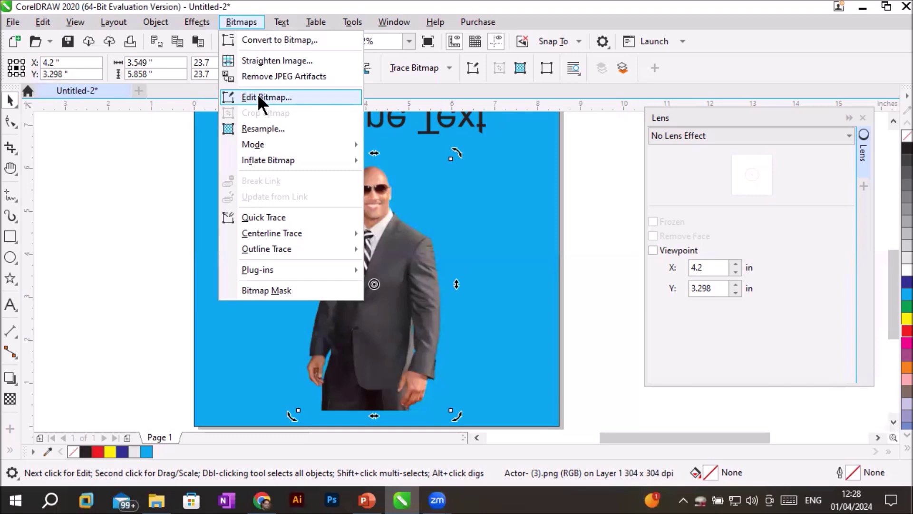
- Check in CorelDRAW's Edit options that "Double-click to edit bitmaps in Corel PHOTO-PAINT" is enabled, and confirm the options
left_click(601, 42)
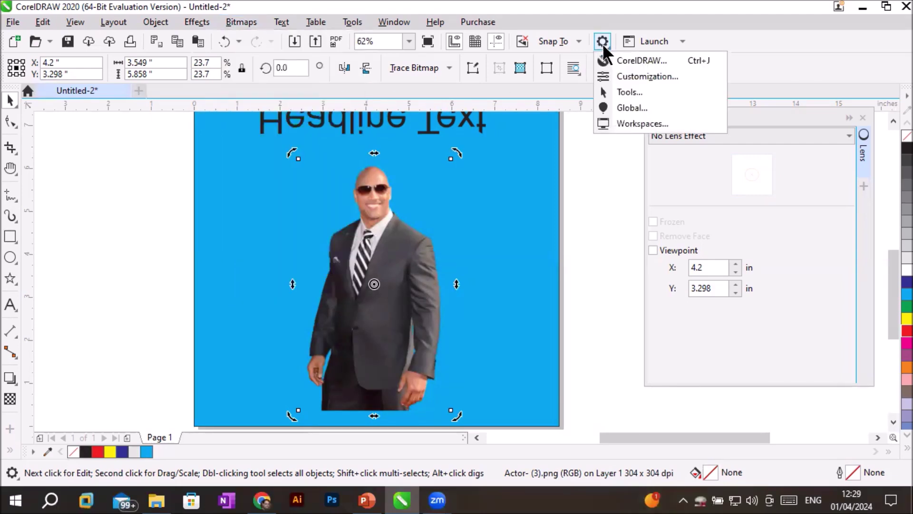
left_click(638, 61)
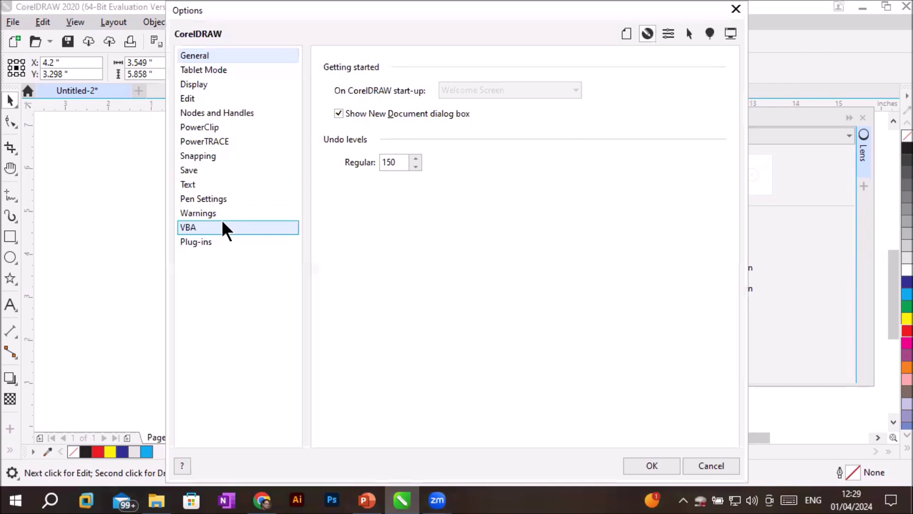
left_click(226, 142)
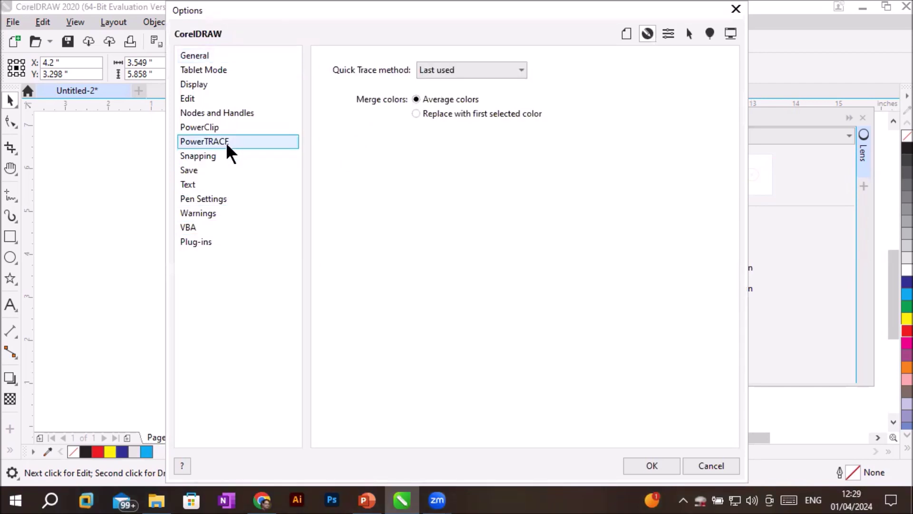
left_click(221, 99)
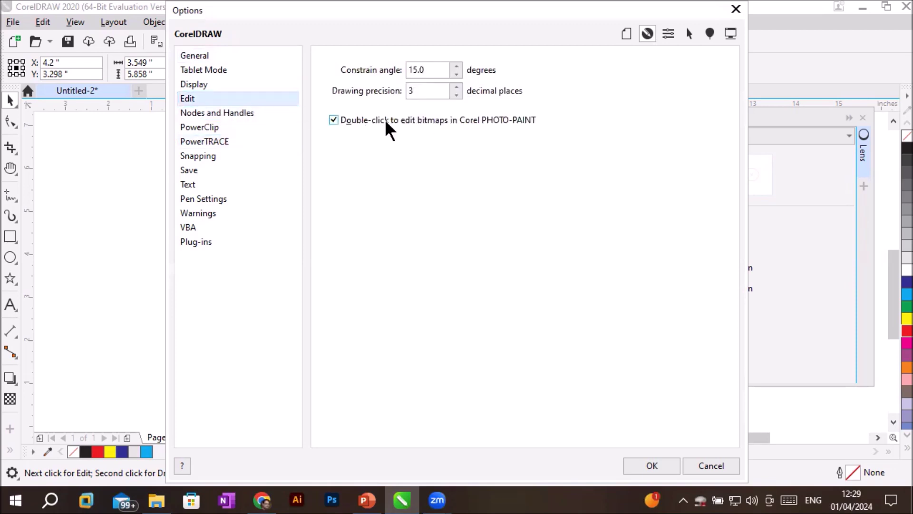
left_click(366, 125)
left_click(372, 119)
key("Return")
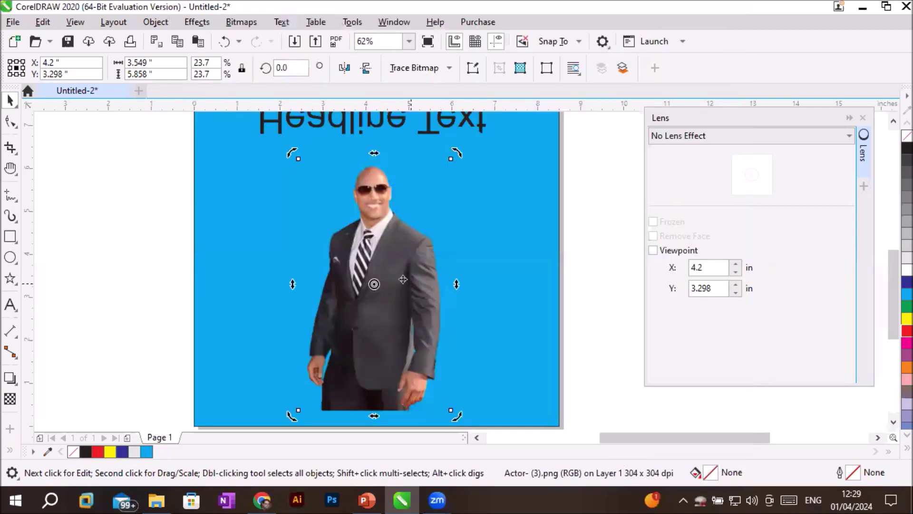
- Open the man's photo for editing in Corel PHOTO-PAINT, maximize the window and move the floating toolbar off the document tab
double_click(398, 271)
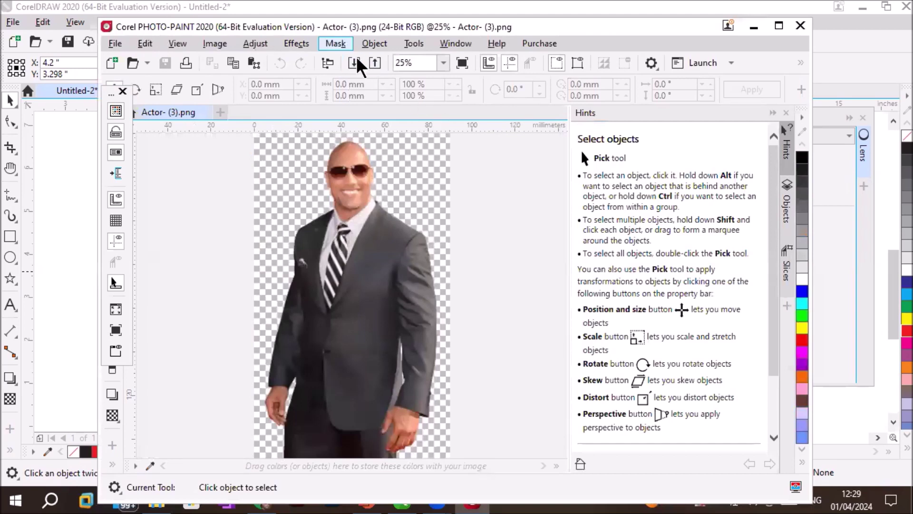
left_click(779, 25)
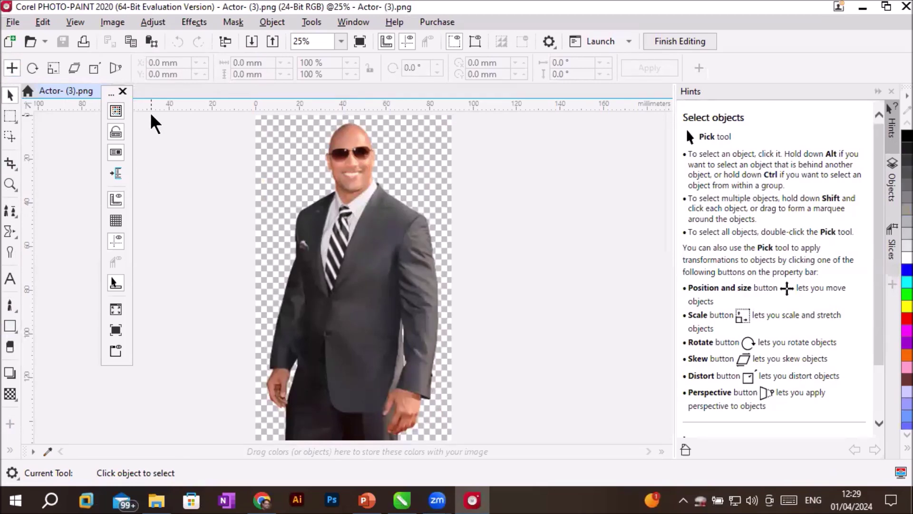
left_click(112, 96)
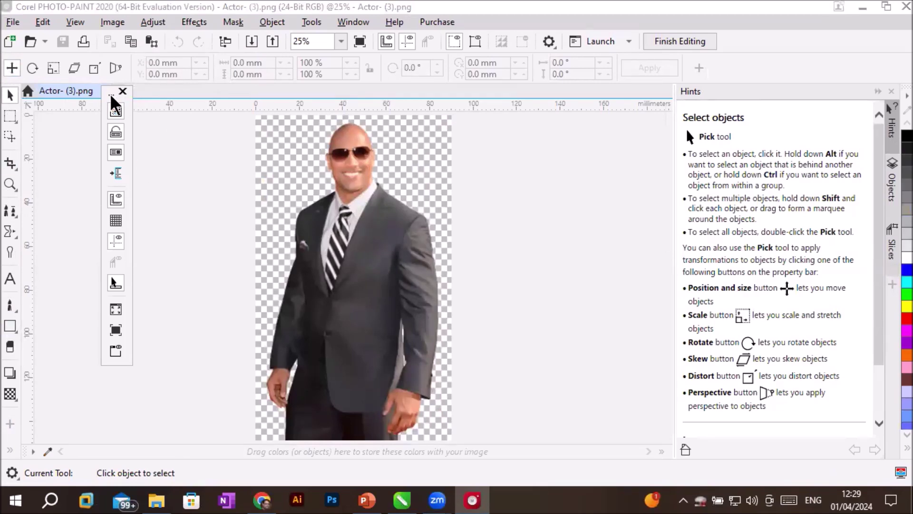
left_click_drag(111, 96, 115, 169)
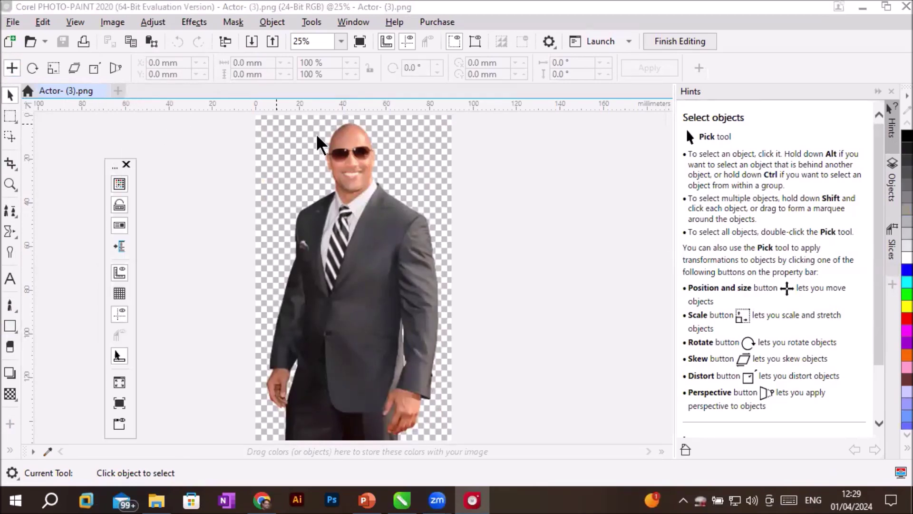
- Toggle the color palettes off and on, and hide the property bar and the status bar
left_click(117, 151)
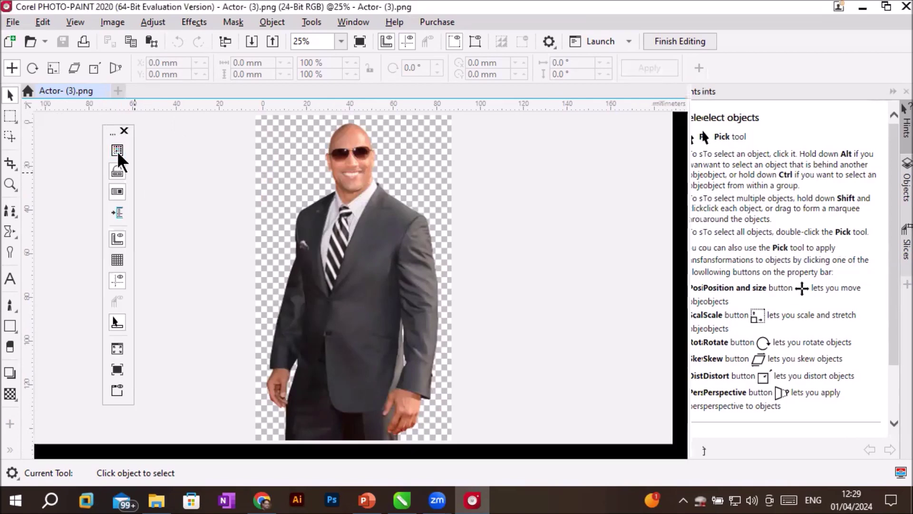
left_click(118, 152)
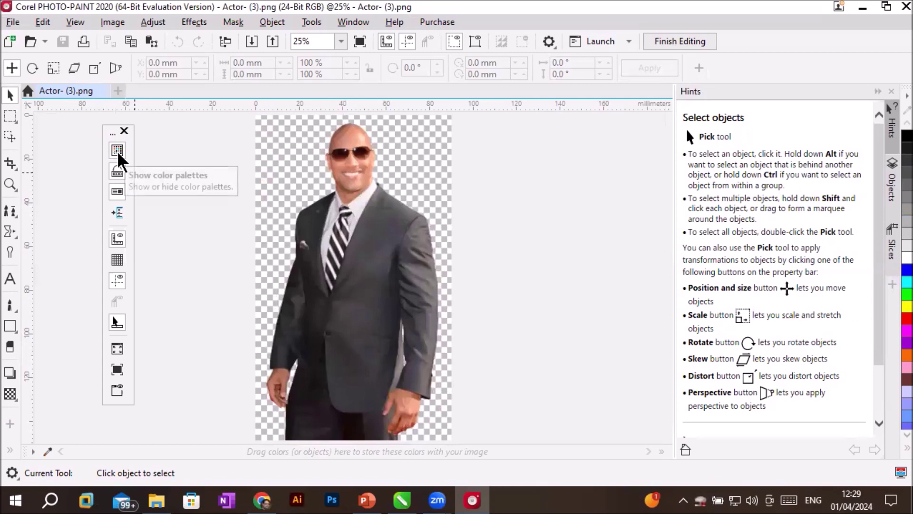
left_click(117, 172)
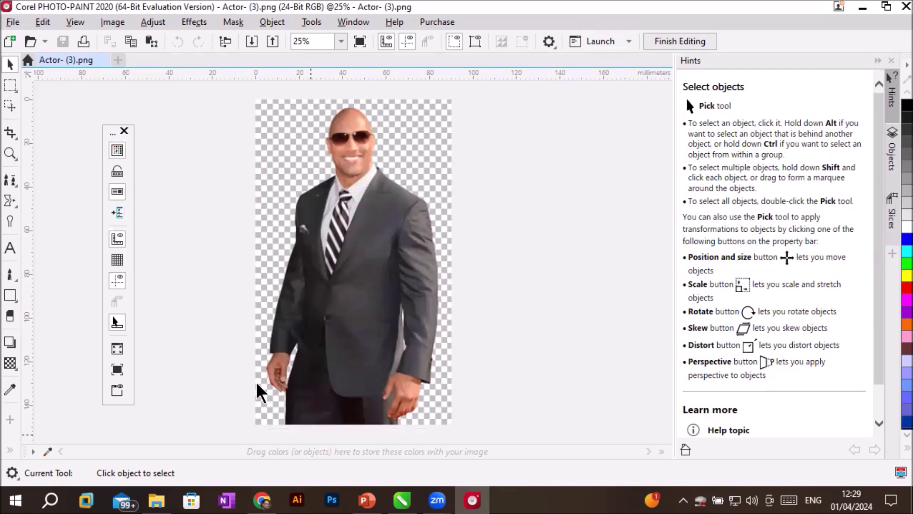
left_click(116, 192)
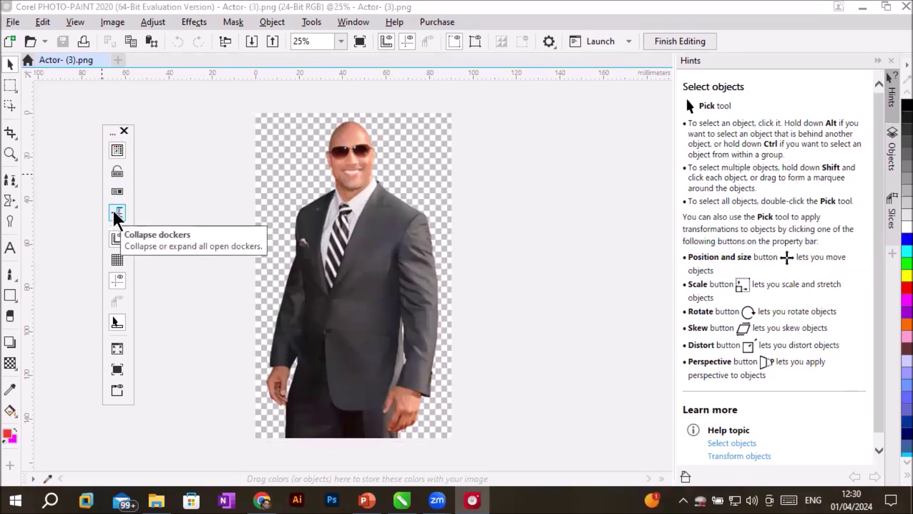
- Collapse and expand the dockers, look at the Slices docker and leave the Objects docker open
left_click(117, 215)
left_click(117, 214)
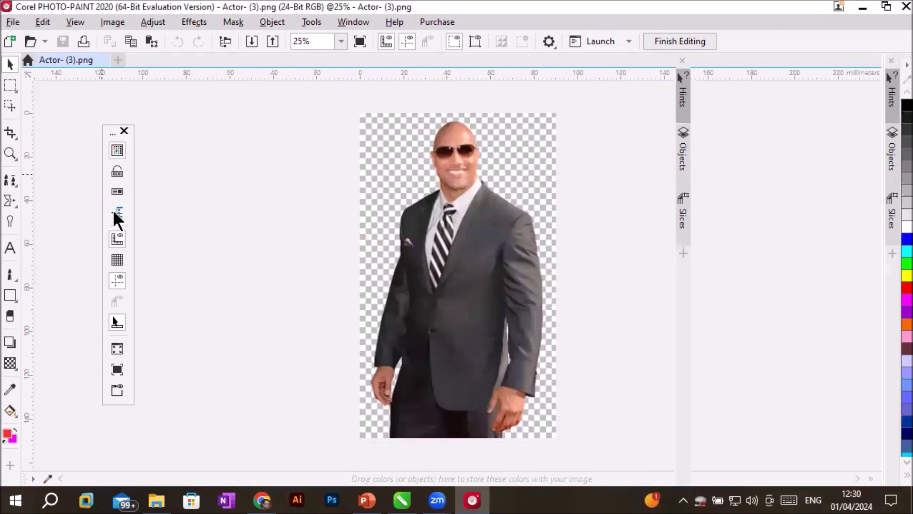
left_click(892, 152)
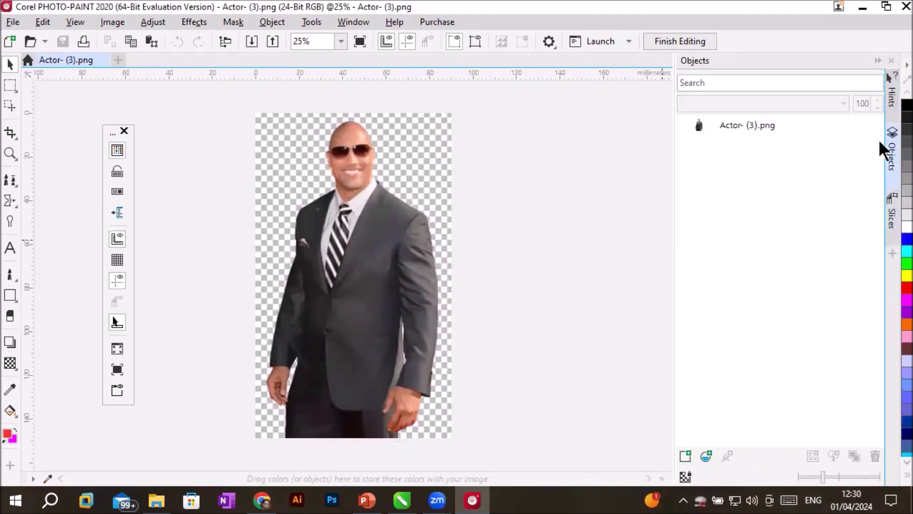
left_click(892, 216)
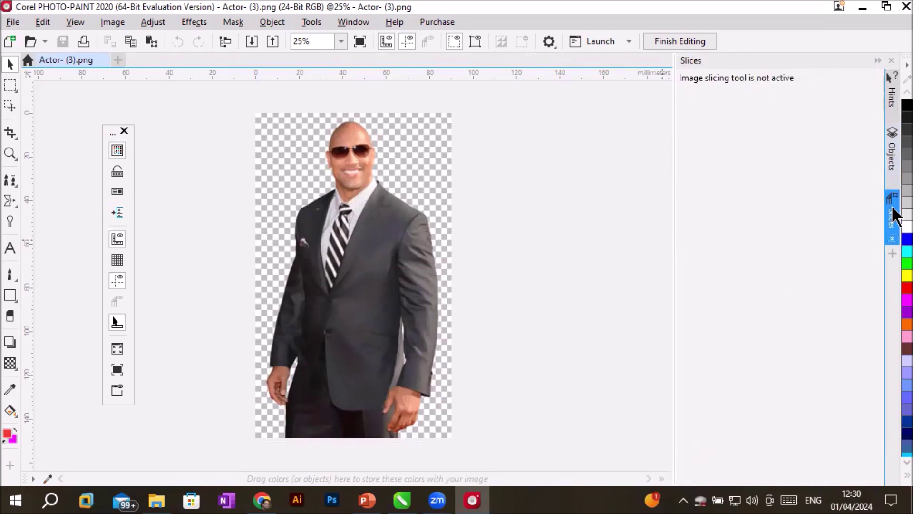
left_click(891, 157)
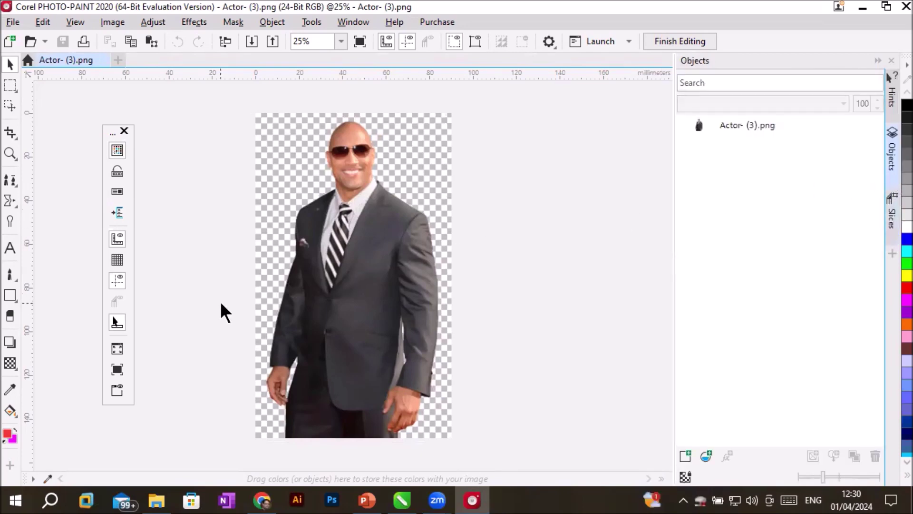
- Hide and show the rulers again, and switch the grid on and off over the photo
left_click(117, 240)
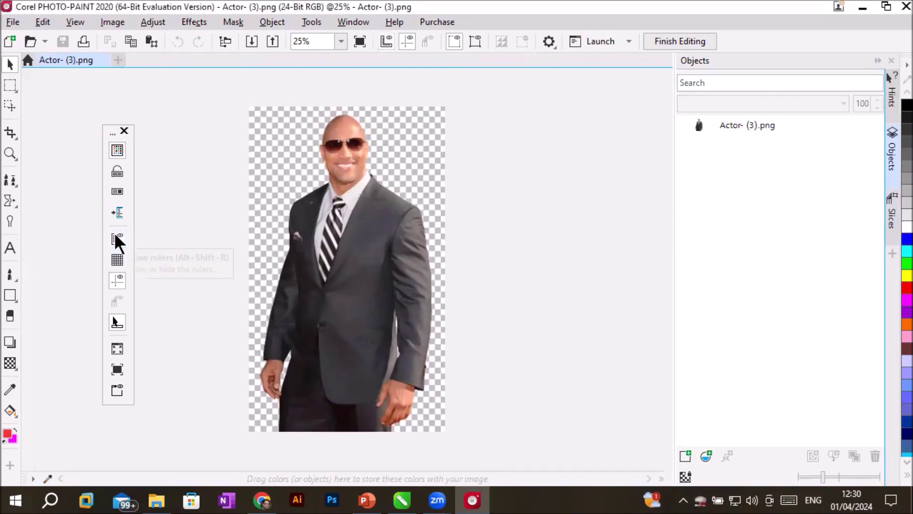
left_click(117, 239)
left_click(116, 254)
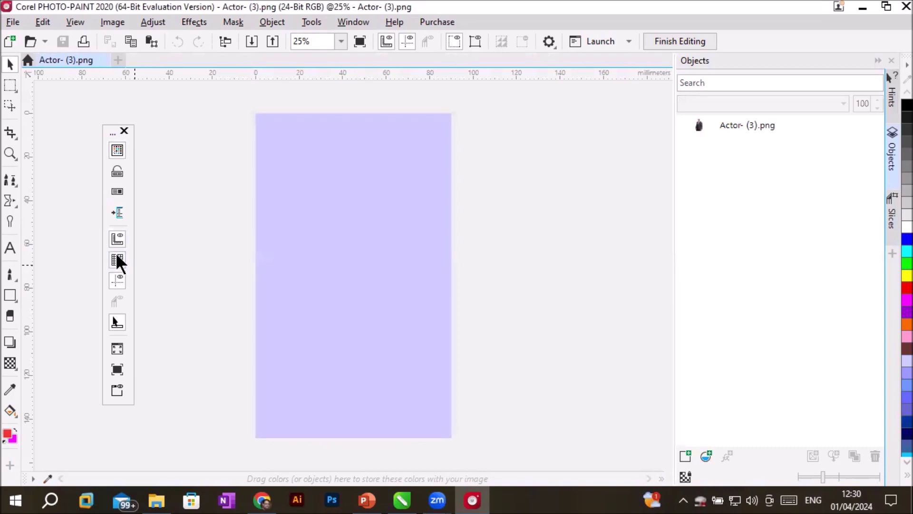
left_click(116, 253)
- Toggle guideline display off and on, and place a horizontal guideline at about 74 mm and a vertical one at about 49 mm
left_click(116, 280)
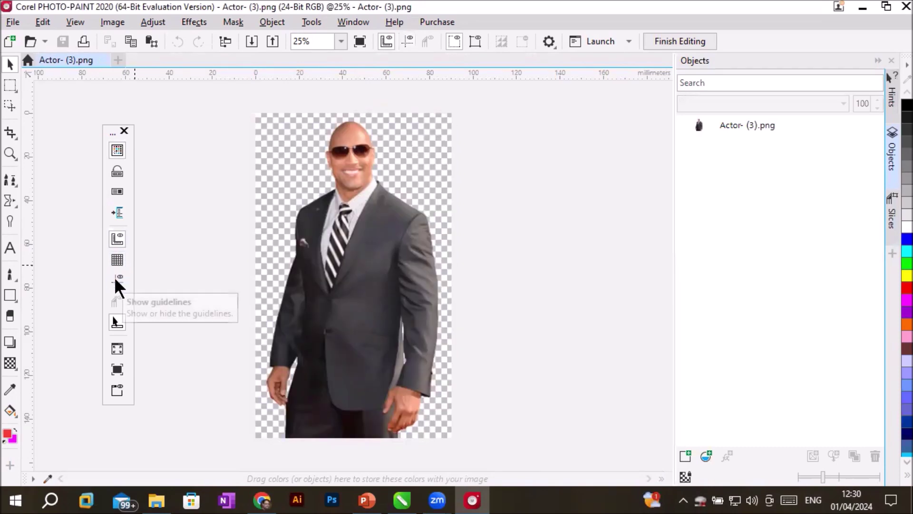
left_click(115, 276)
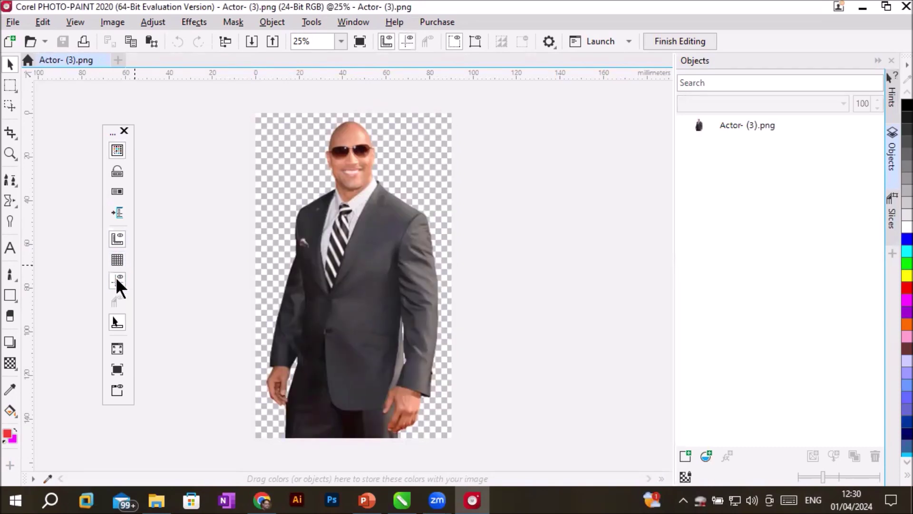
left_click_drag(292, 122, 300, 274)
left_click_drag(211, 247, 362, 256)
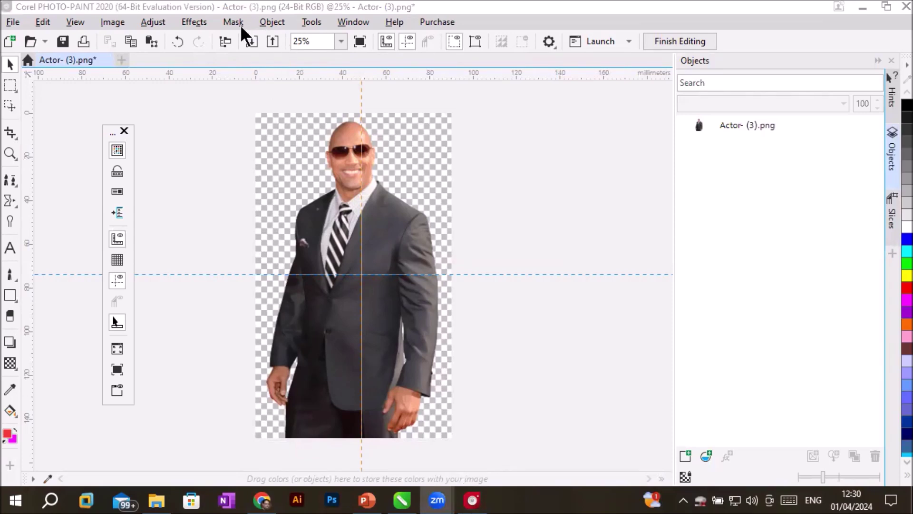
left_click(196, 22)
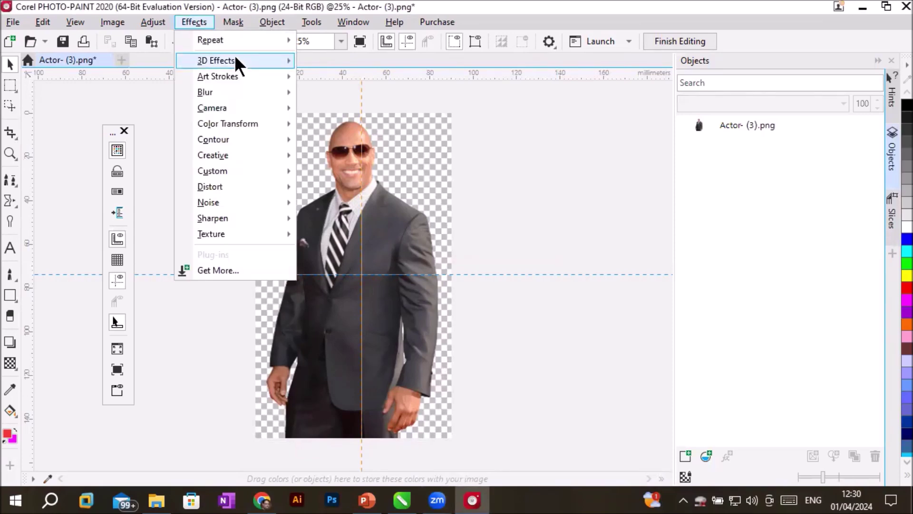
mouse_move(236, 58)
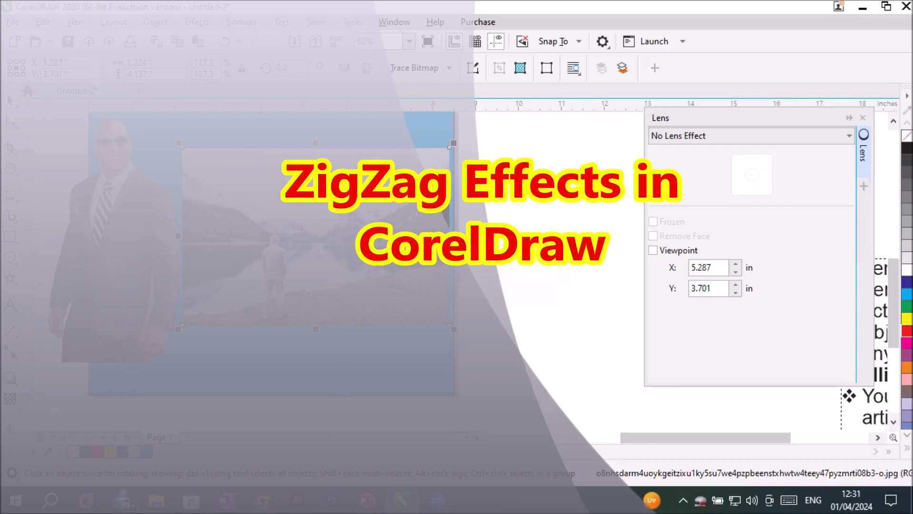
- Open the lake photo for bitmap editing in a maximized PHOTO-PAINT window and start the Zig Zag effect, keeping its dialog clear of the ripple area
left_click(301, 229)
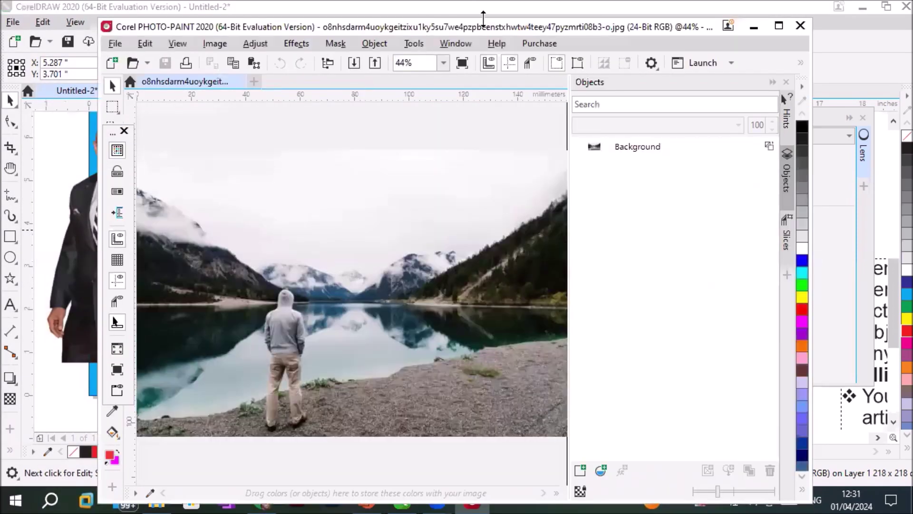
left_click(780, 25)
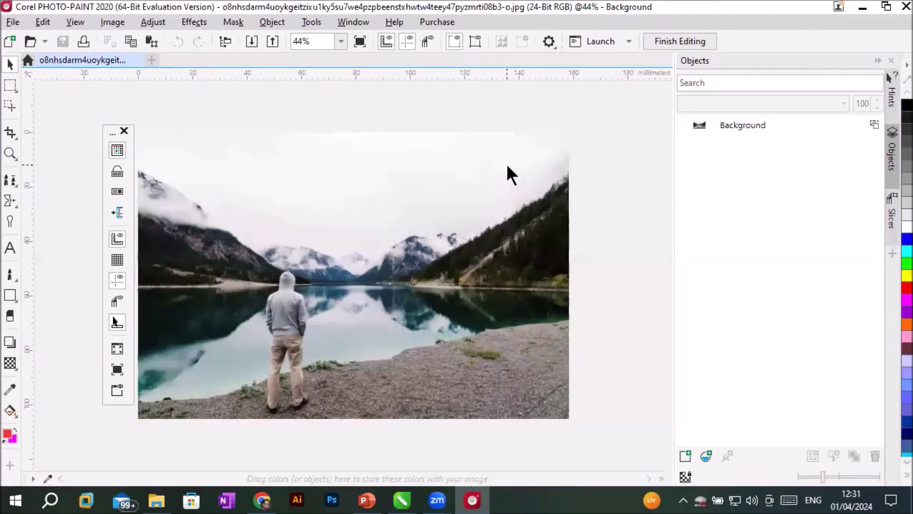
left_click(192, 24)
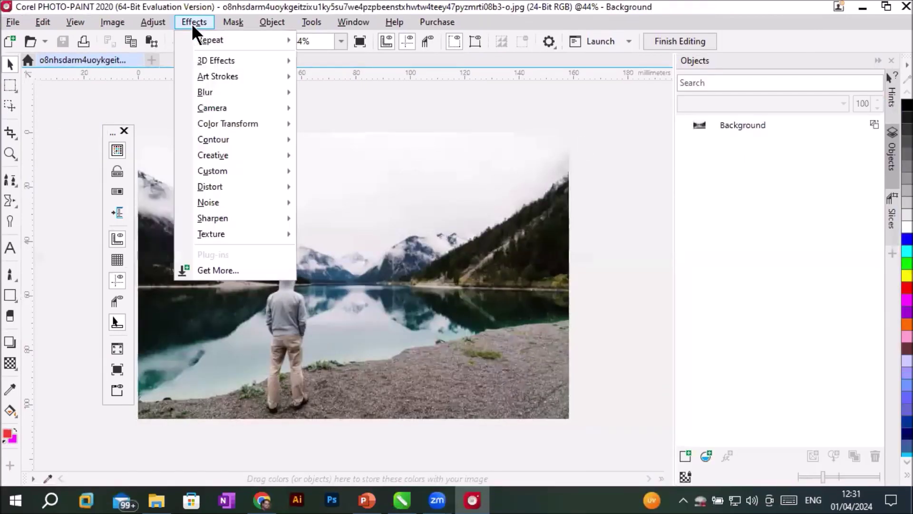
mouse_move(224, 62)
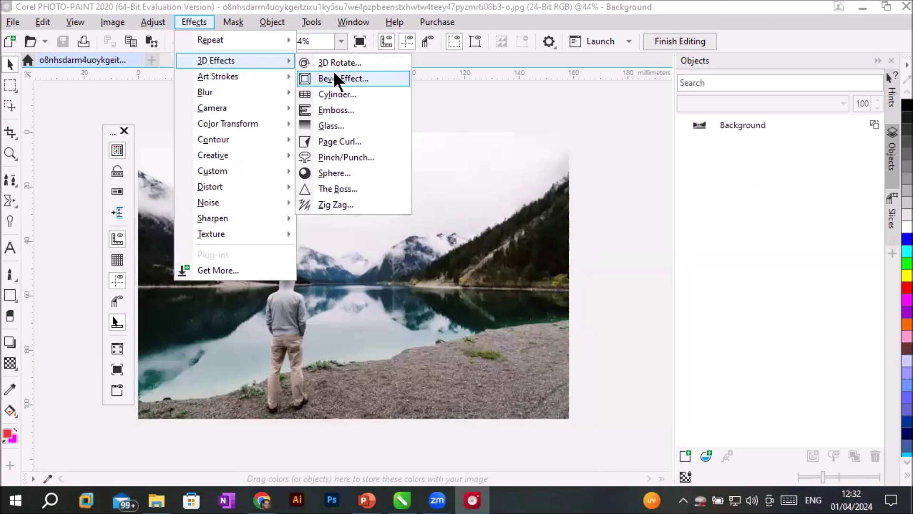
left_click(354, 203)
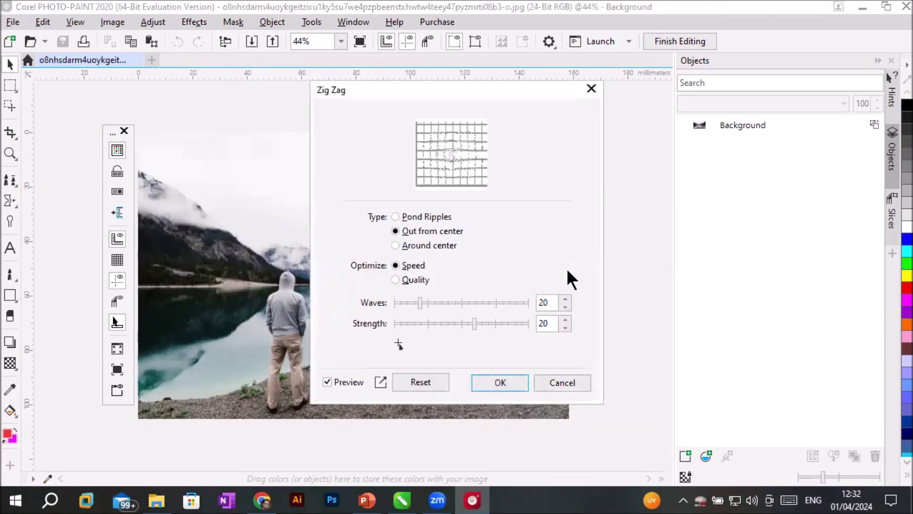
left_click_drag(449, 90, 752, 87)
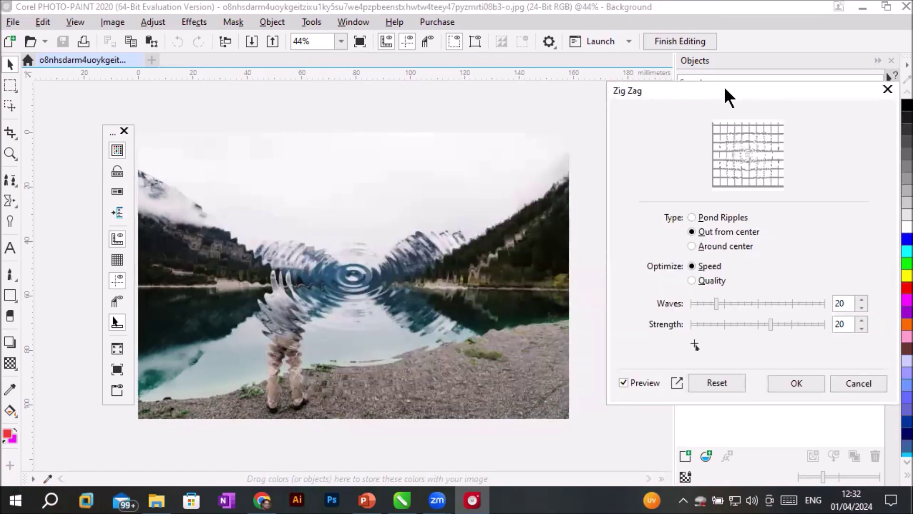
left_click_drag(725, 88, 666, 70)
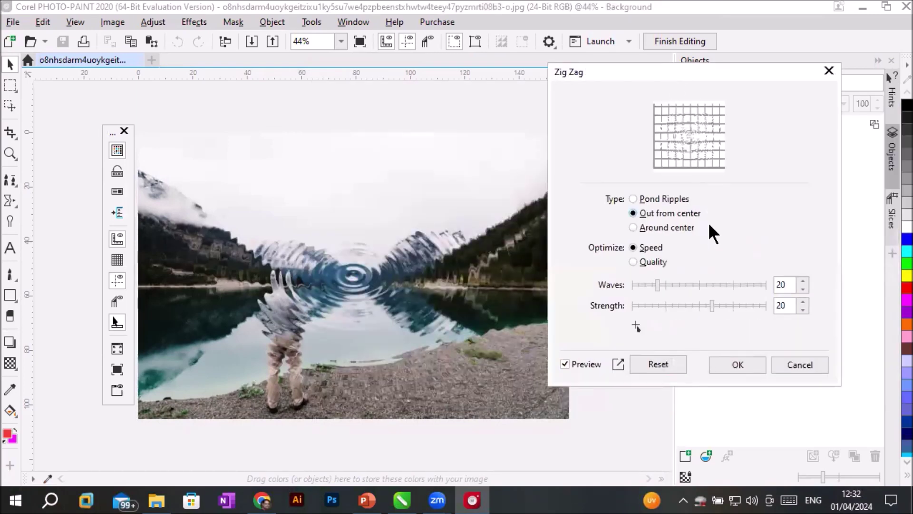
- Compare the Zig Zag types Pond Ripples, Out from center and Around center on the photo, ending with Pond Ripples
left_click(656, 196)
left_click(664, 213)
left_click(665, 233)
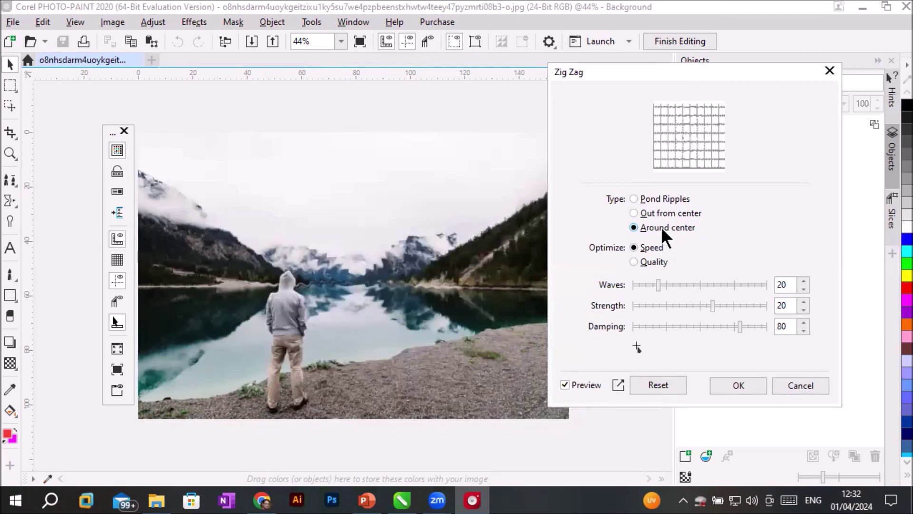
left_click(660, 197)
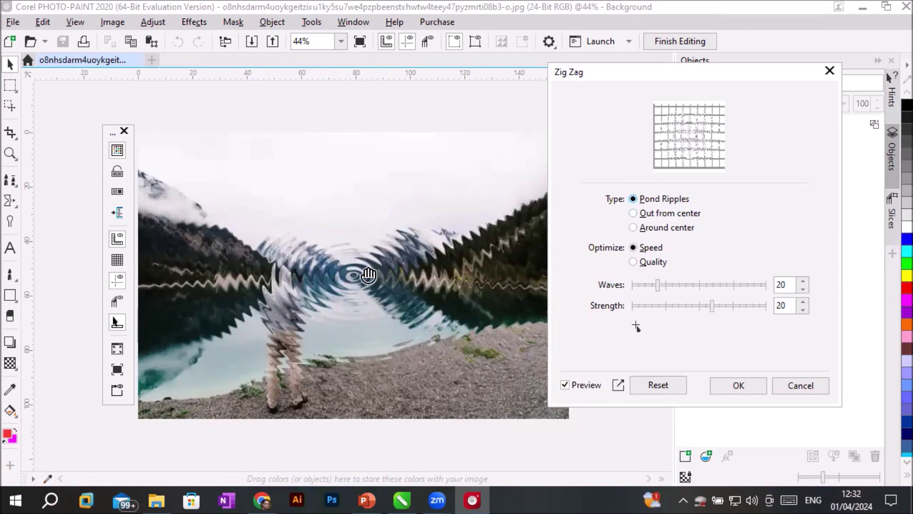
- Try the ripple center at several spots on the mountains, lake and gravel, ending on the far shoreline below the right-hand mountain
left_click_drag(364, 276, 364, 237)
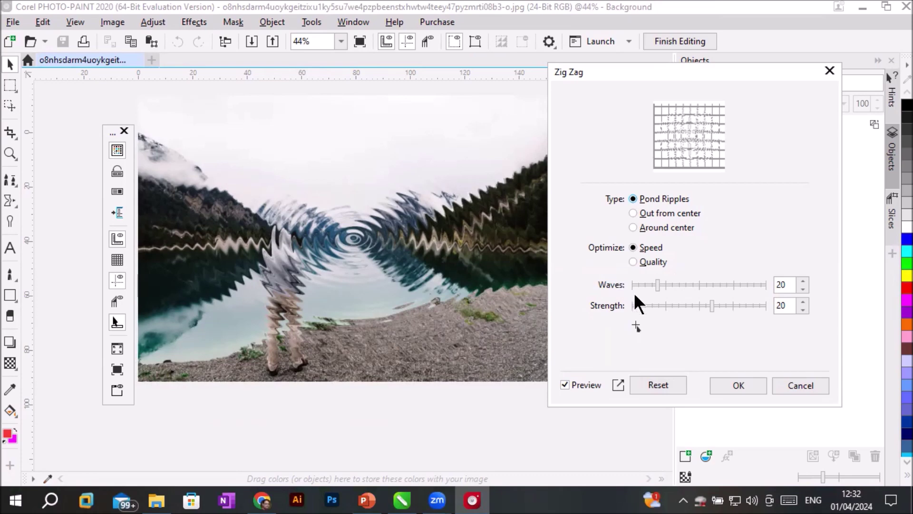
left_click(636, 325)
left_click(503, 196)
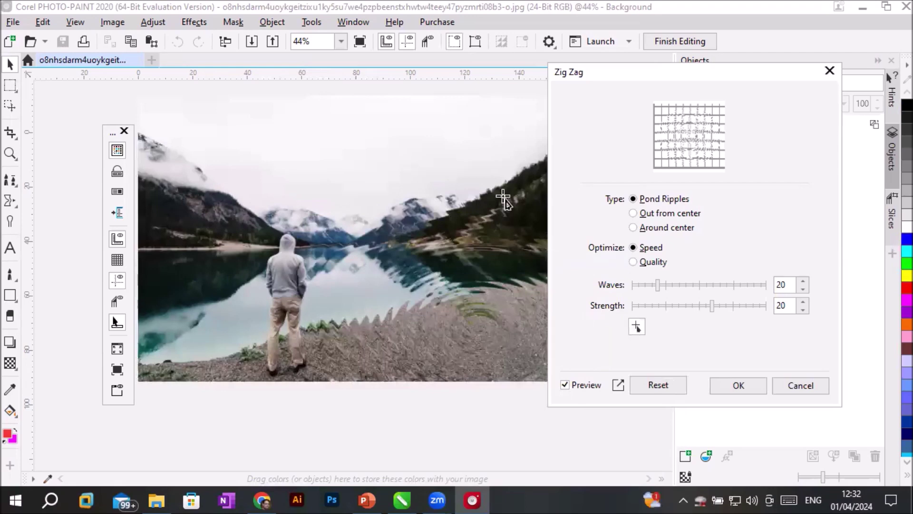
left_click(365, 312)
left_click(164, 220)
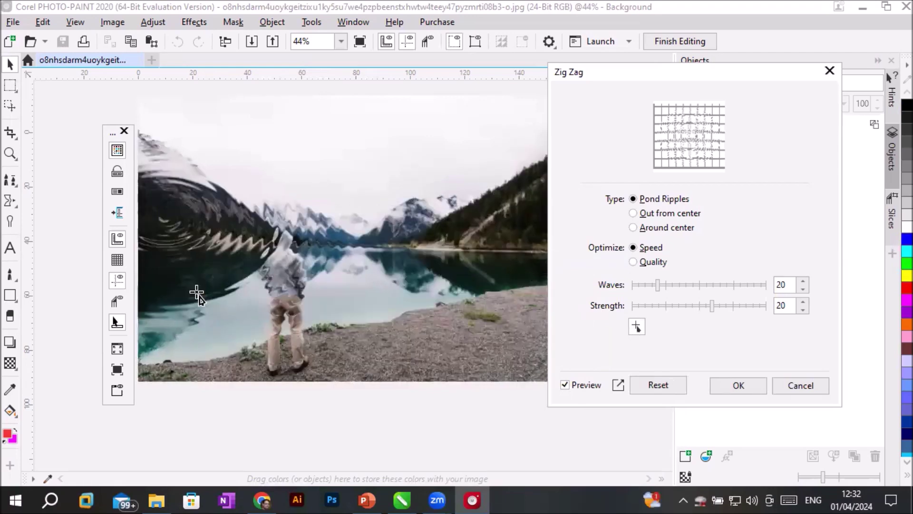
left_click(426, 349)
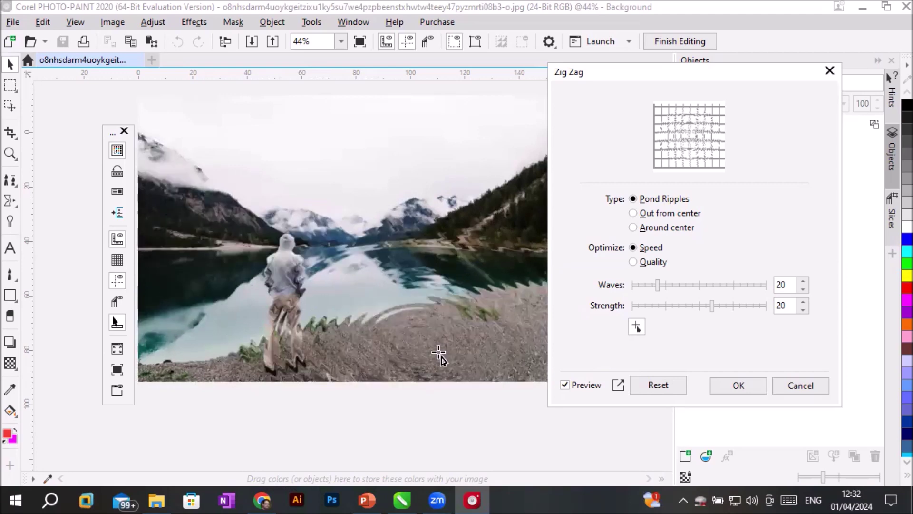
left_click(519, 351)
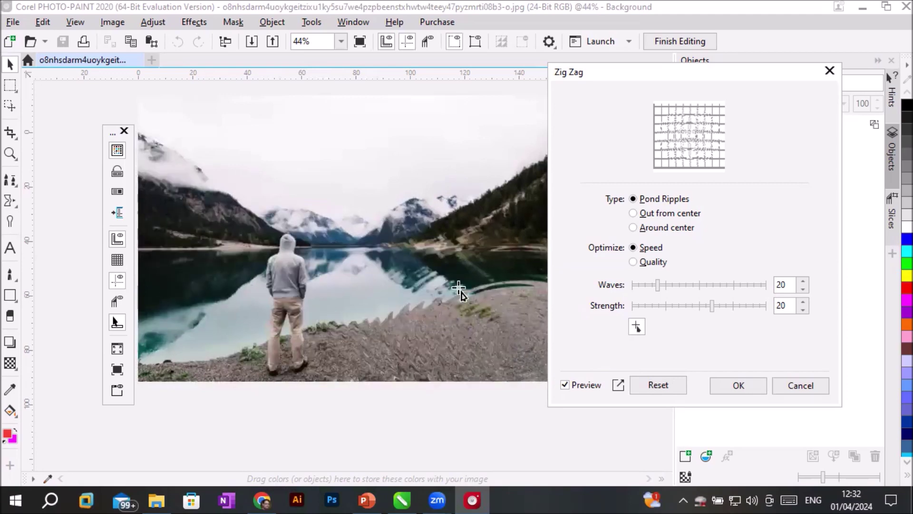
left_click(414, 288)
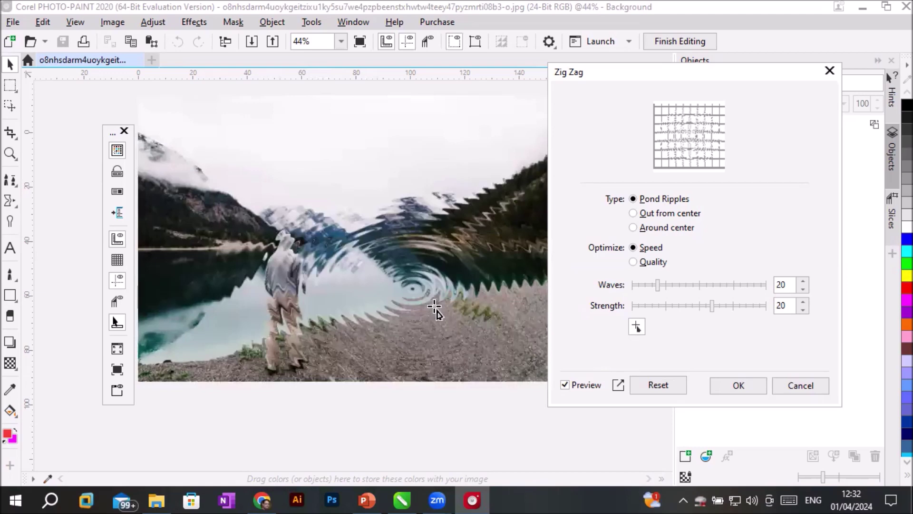
left_click(478, 246)
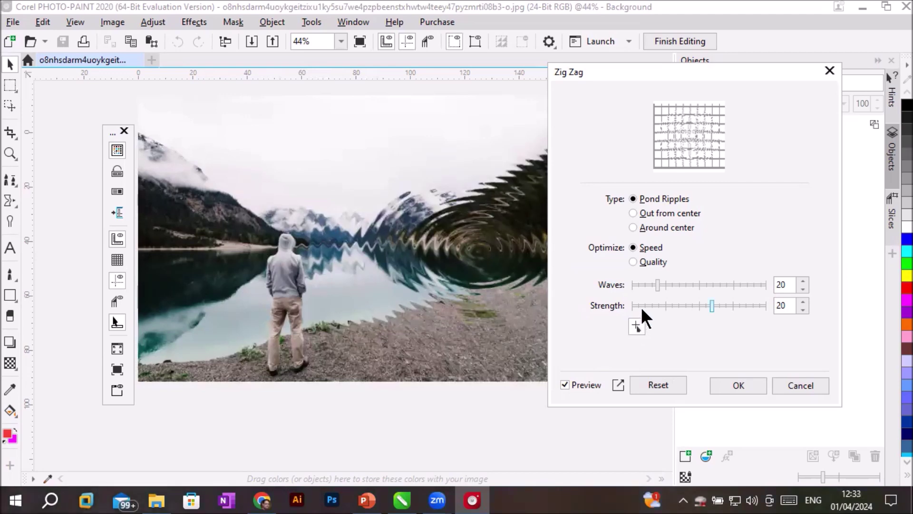
- Try Zig Zag wave counts of 40, 4, 94 and 95, and set Waves back to 20
left_click_drag(657, 285, 684, 288)
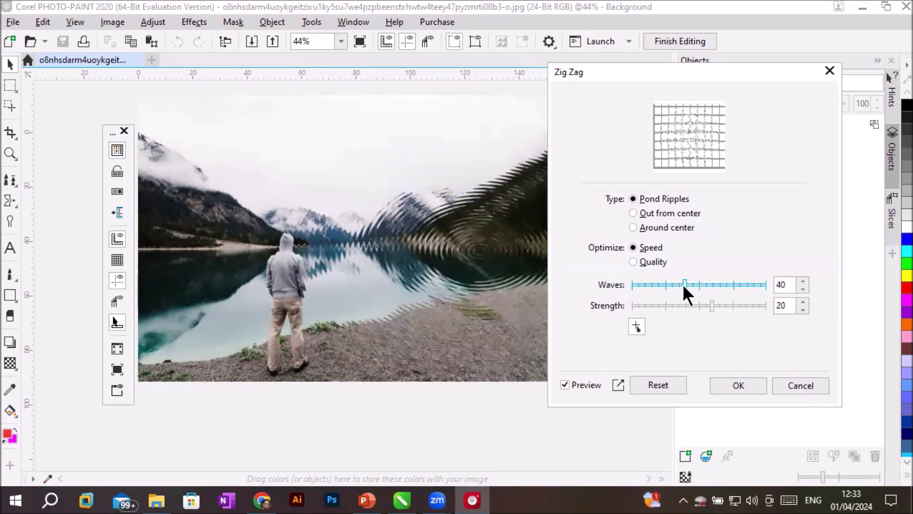
left_click_drag(682, 285, 635, 287)
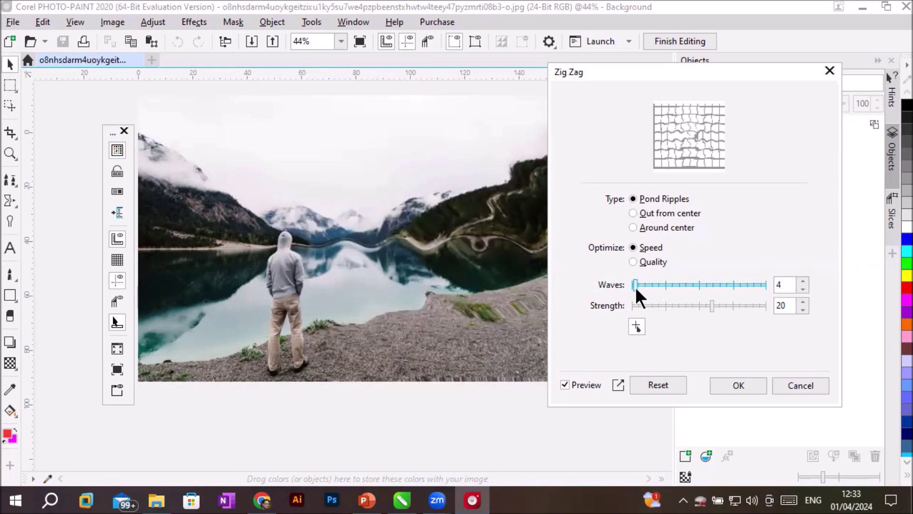
left_click_drag(635, 286, 758, 283)
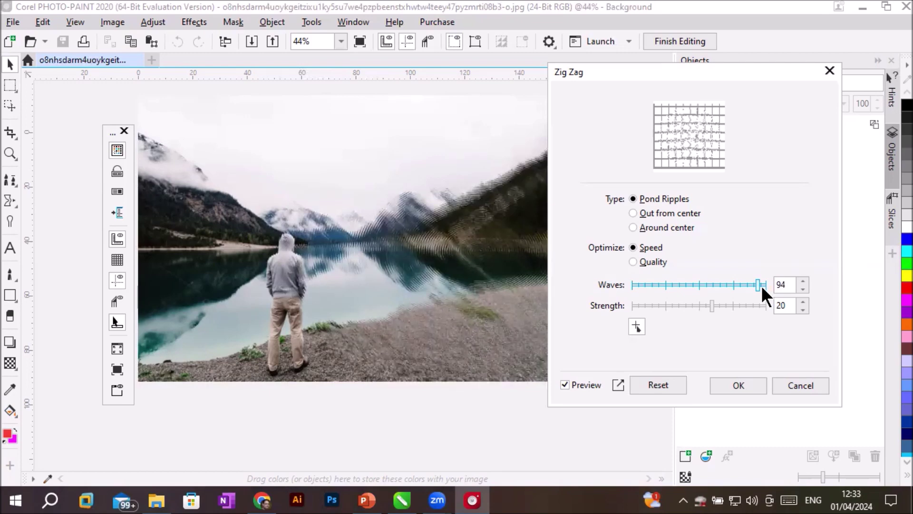
left_click_drag(757, 283, 760, 284)
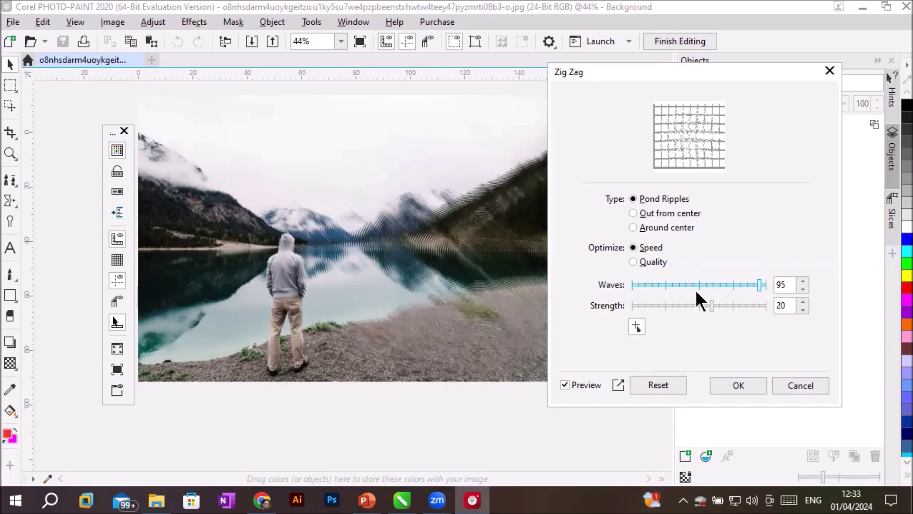
left_click_drag(757, 282, 663, 281)
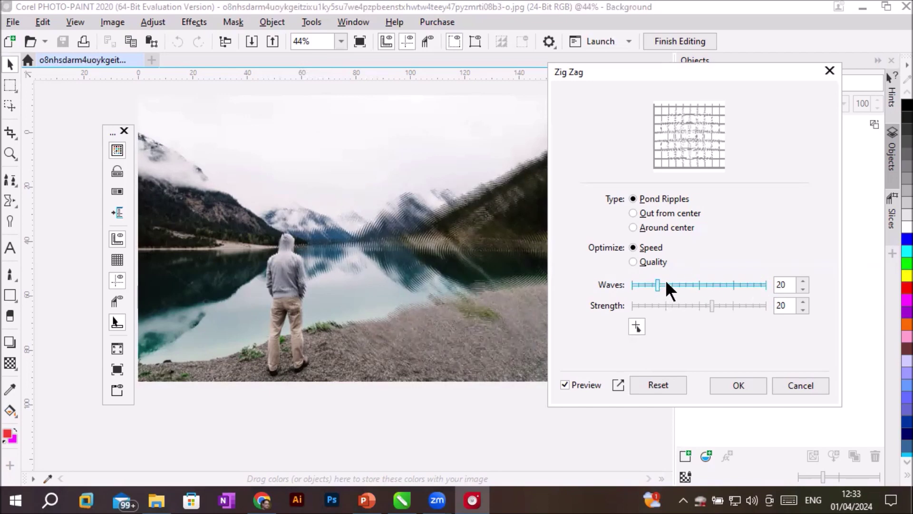
- Try ripple strengths of 71 and 100, and set Strength to -62
left_click_drag(709, 306, 745, 305)
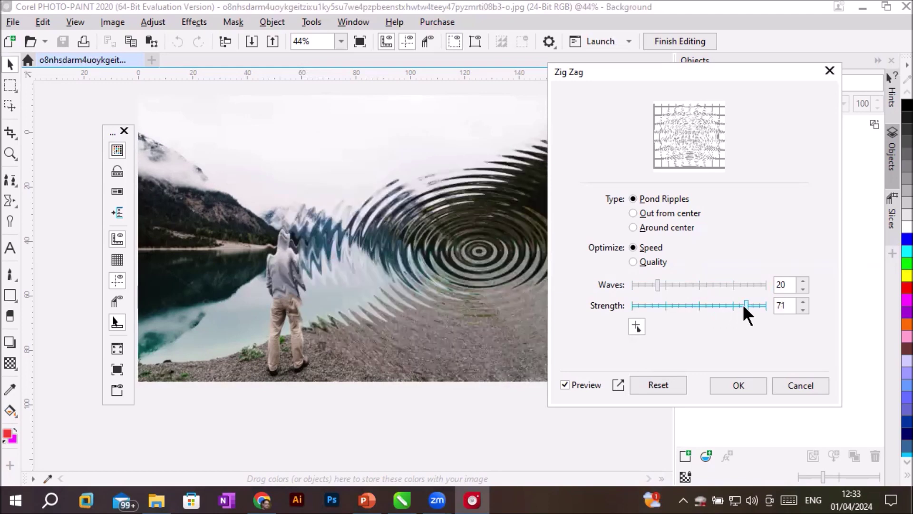
left_click_drag(745, 305, 778, 304)
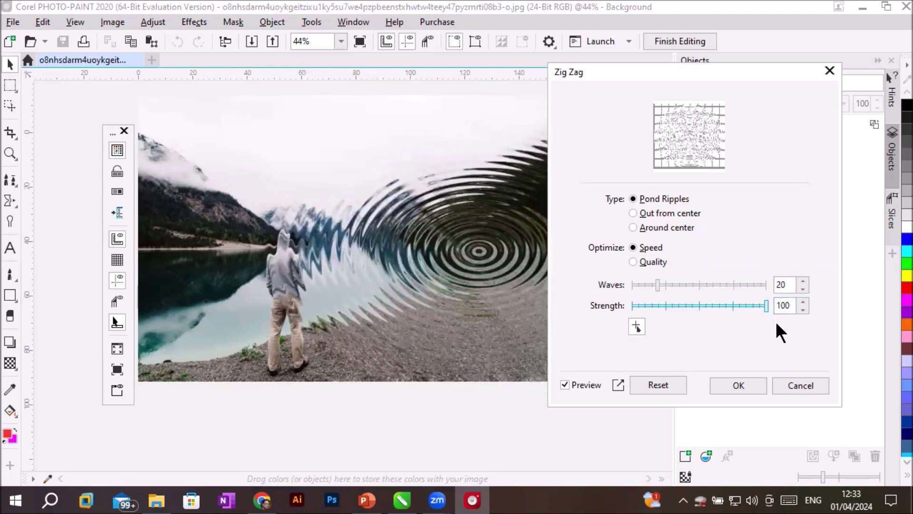
left_click_drag(763, 305, 657, 305)
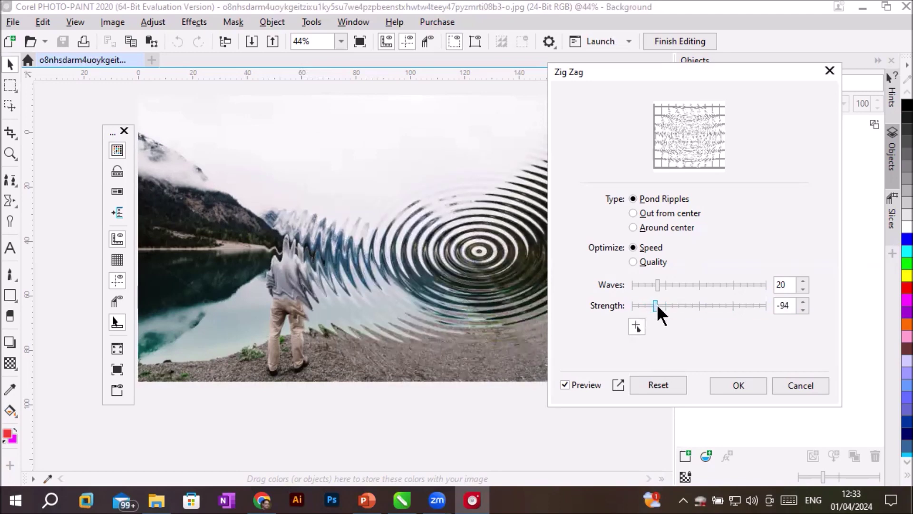
- Optimize the Zig Zag effect for Quality, try Strength at -56, and set it to 4
left_click(653, 261)
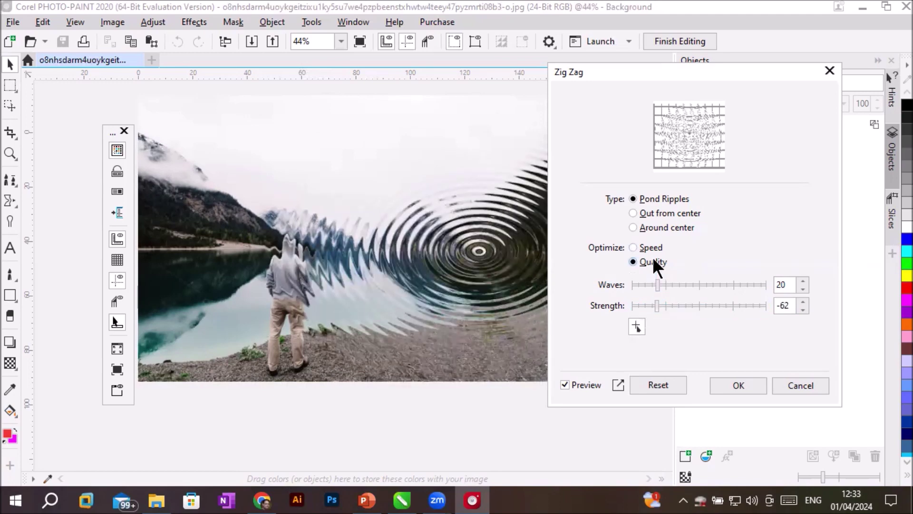
left_click(658, 299)
left_click(689, 302)
left_click_drag(660, 305, 662, 304)
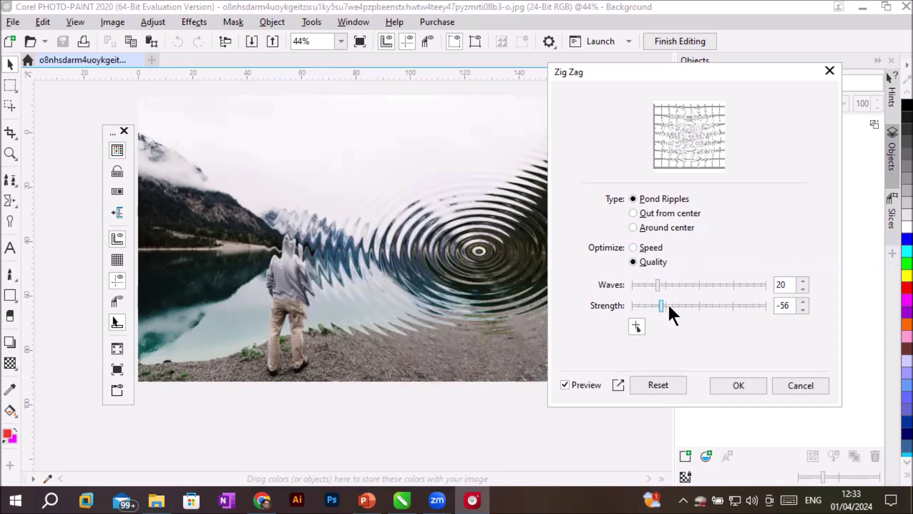
left_click(698, 305)
left_click(720, 304)
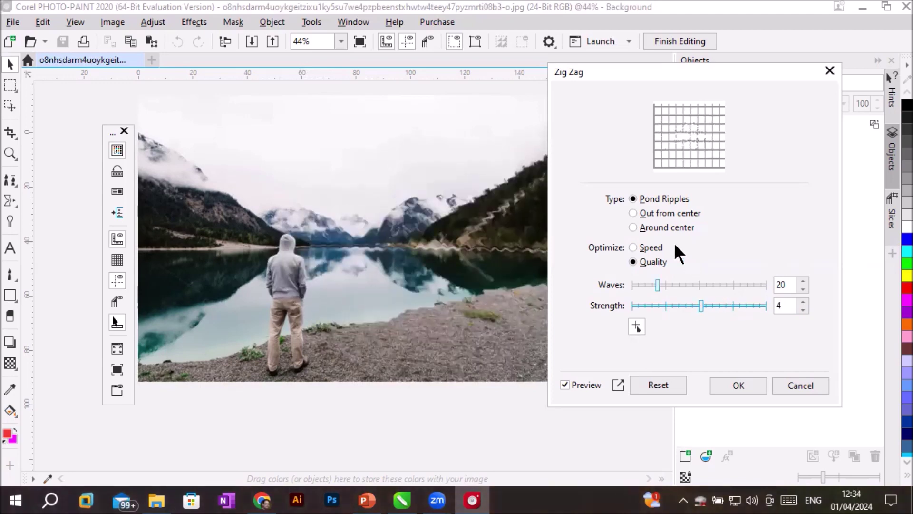
- Try the Out from center type, switch to Around center, and set Strength to 45 and Waves to 81
left_click(675, 213)
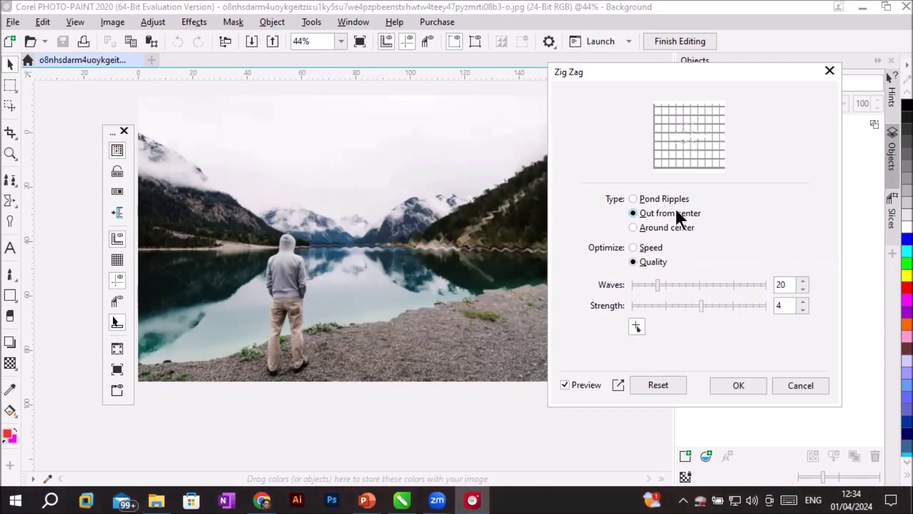
left_click(664, 229)
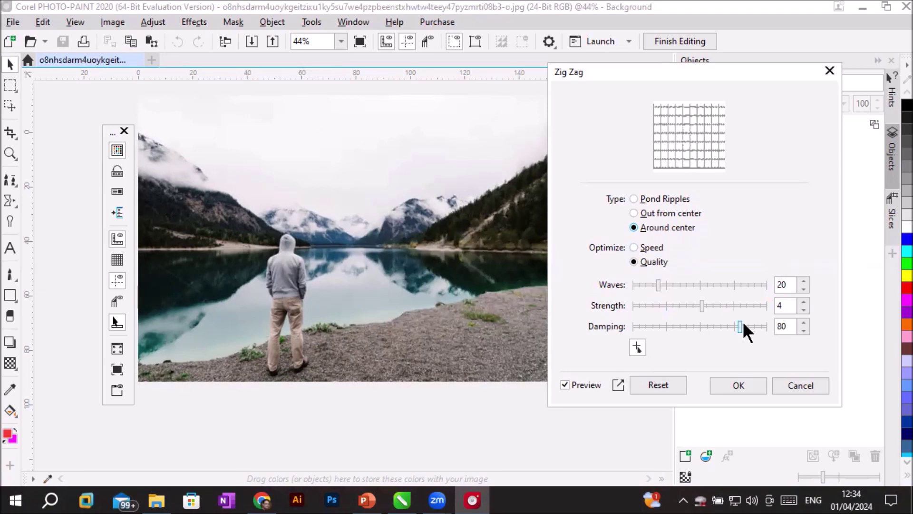
left_click_drag(703, 304, 728, 304)
left_click_drag(662, 286, 736, 284)
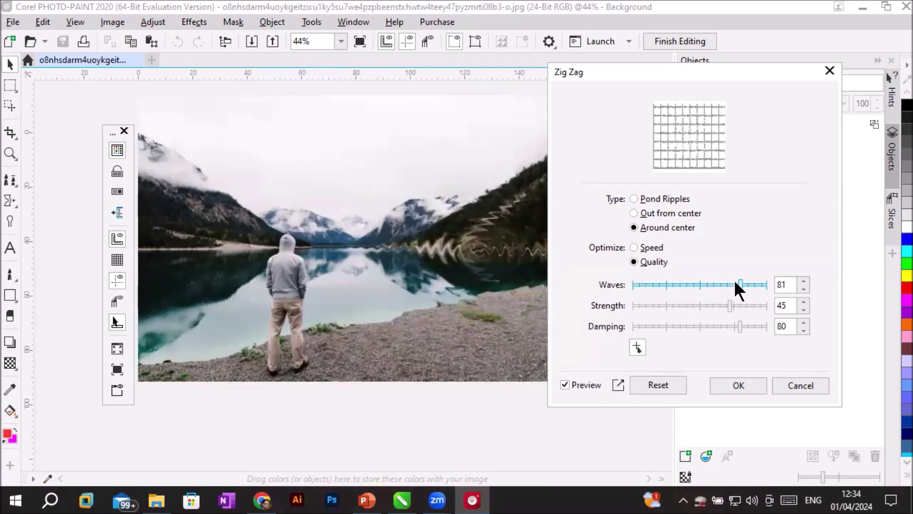
- Apply the Zig Zag effect to the photo with the Pond Ripples type, and undo it
left_click(658, 195)
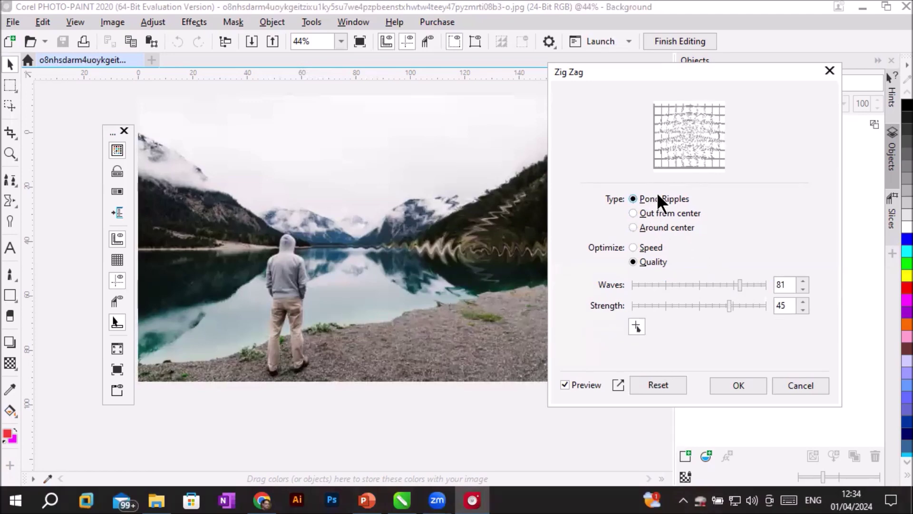
left_click(725, 393)
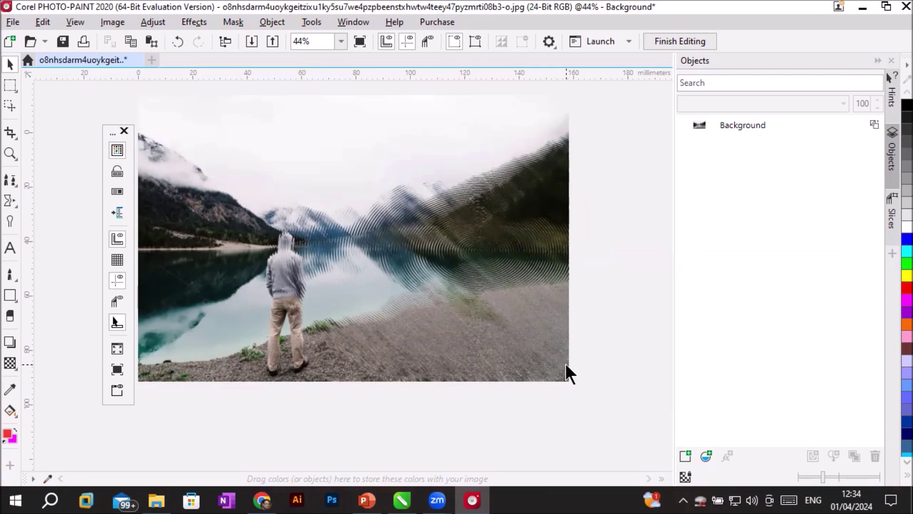
key("ctrl+z")
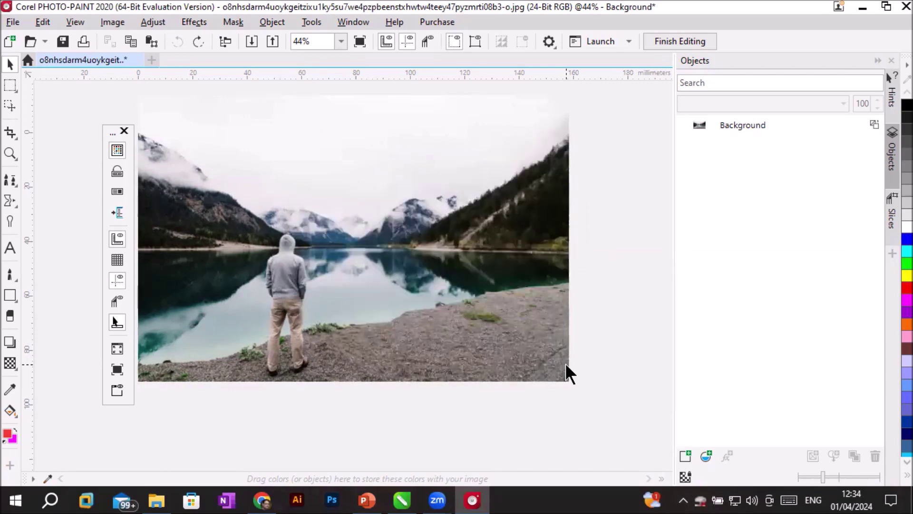
left_click(193, 21)
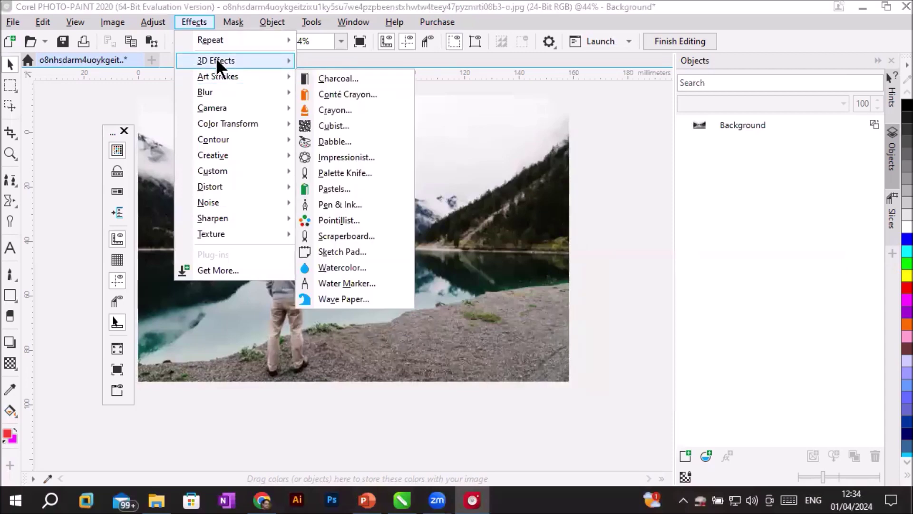
mouse_move(220, 60)
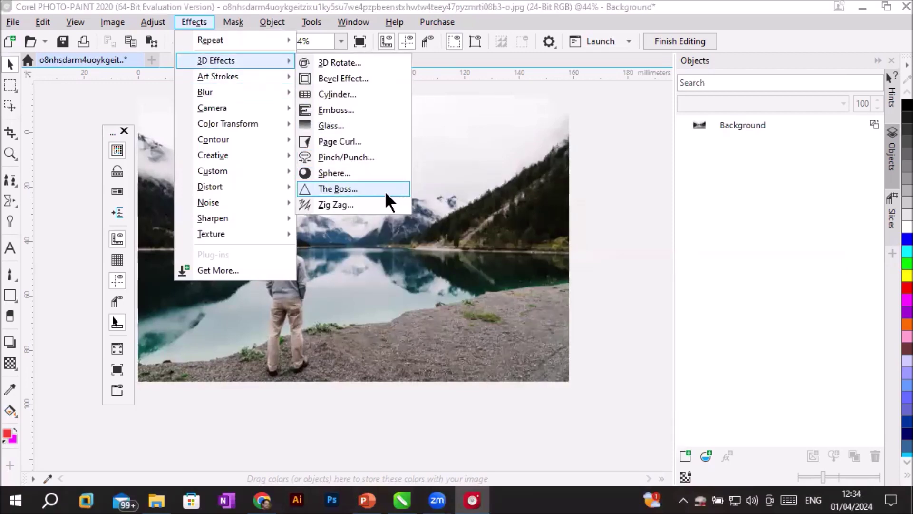
left_click(364, 93)
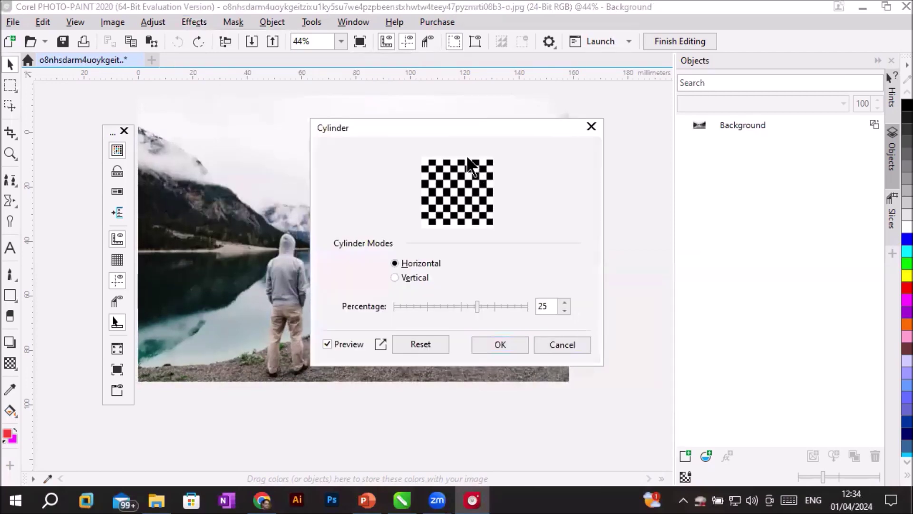
left_click_drag(468, 134, 697, 149)
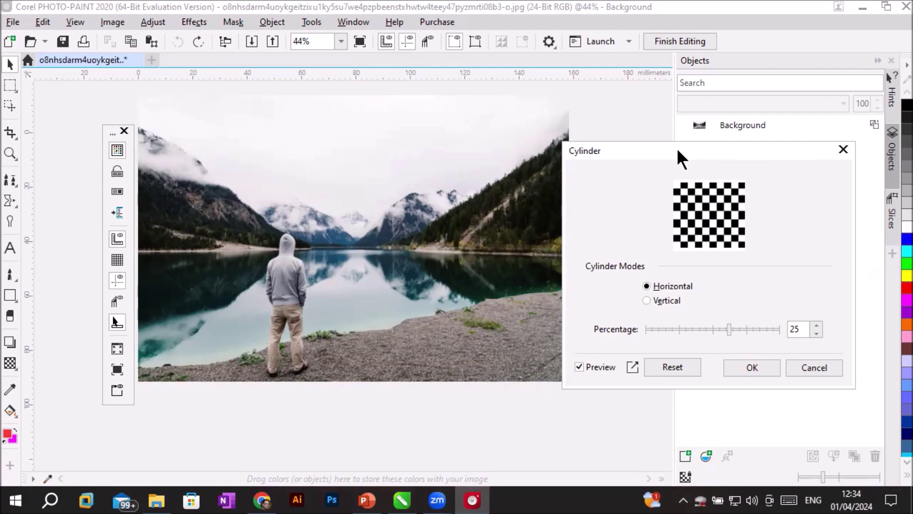
left_click(809, 375)
- Close PHOTO-PAINT to return to CorelDRAW and delete the lake photo from the page
left_click(895, 7)
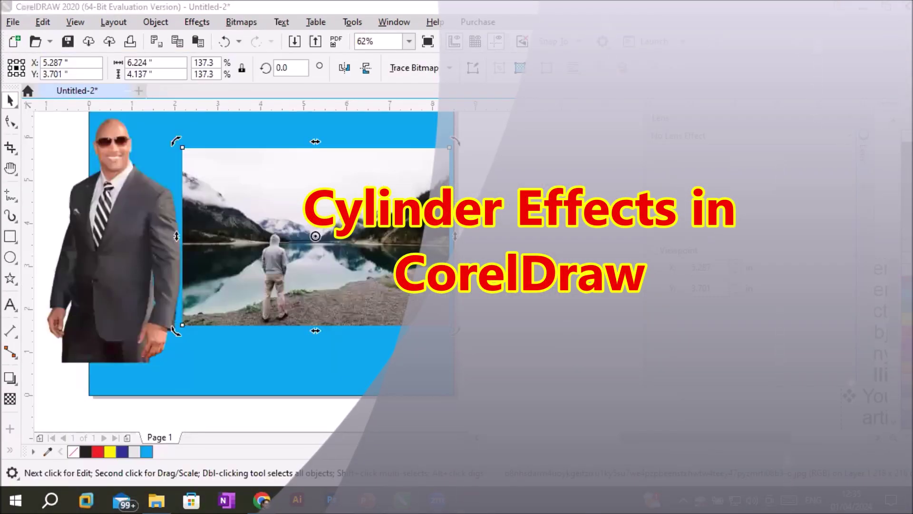
left_click(314, 261)
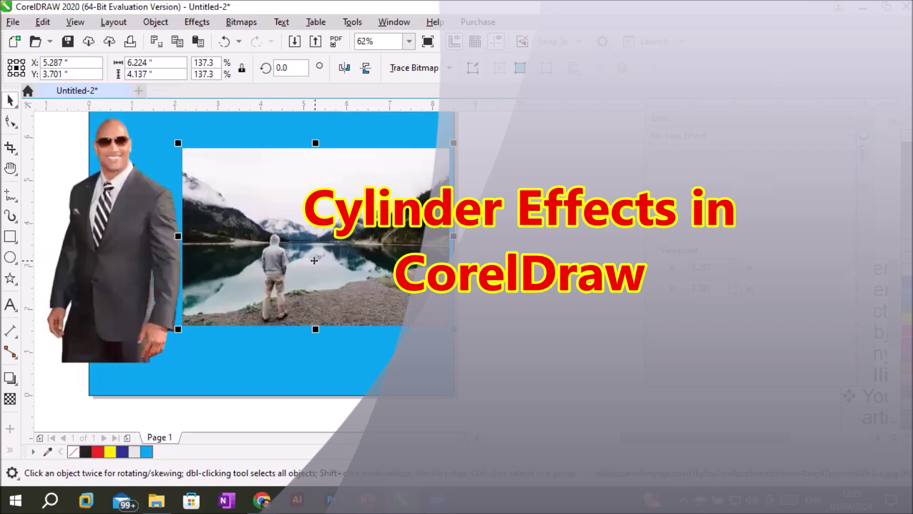
key("Delete")
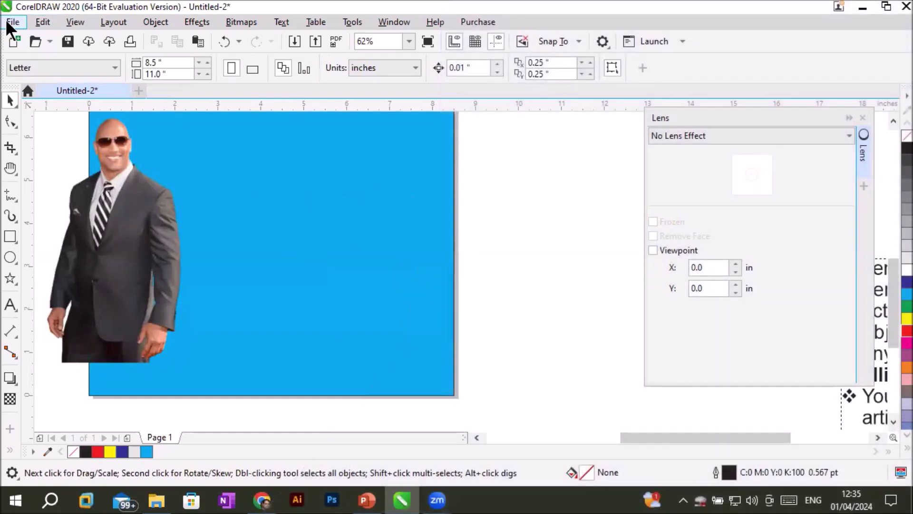
- Start importing an image and open the FACES folder under _Graphics > Images on Local Disk (D:)
left_click(11, 22)
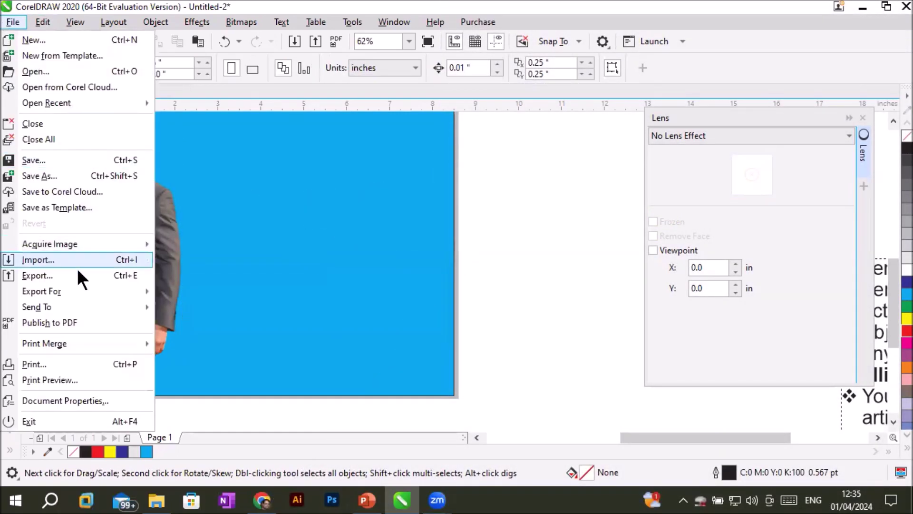
left_click(70, 260)
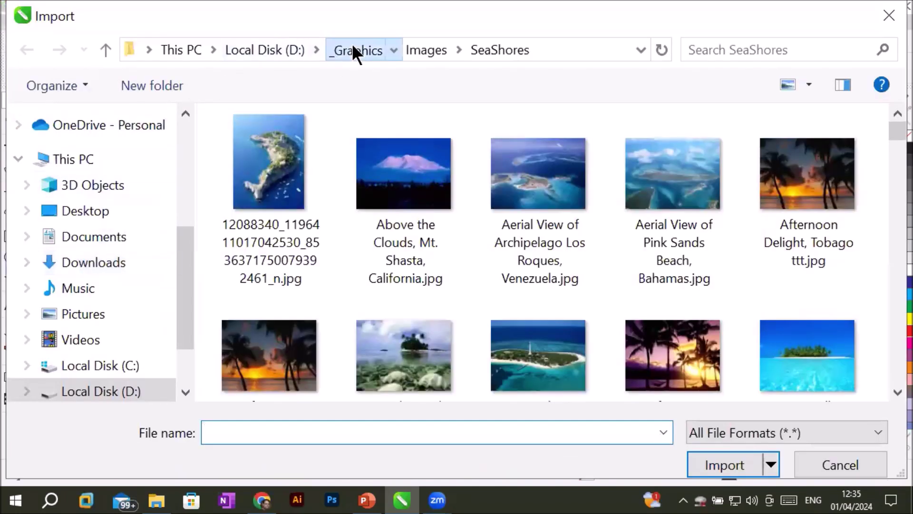
left_click(353, 48)
left_click(281, 49)
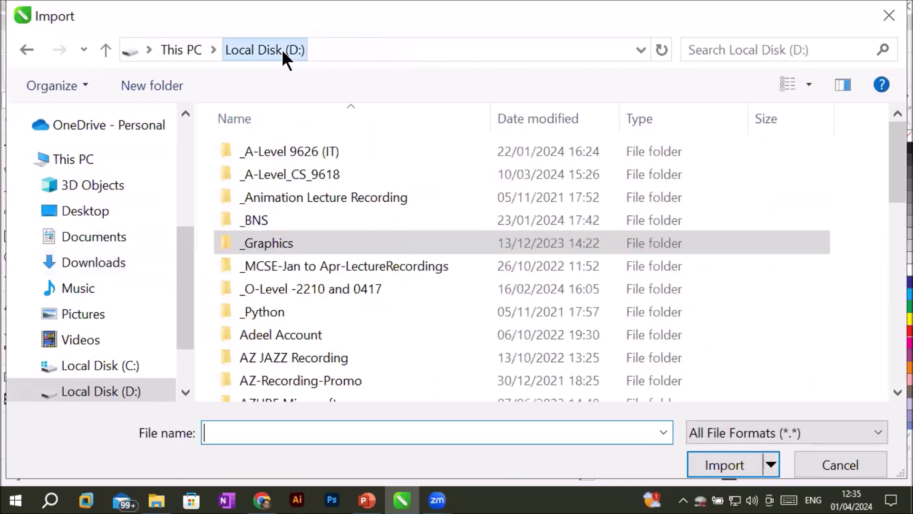
double_click(274, 242)
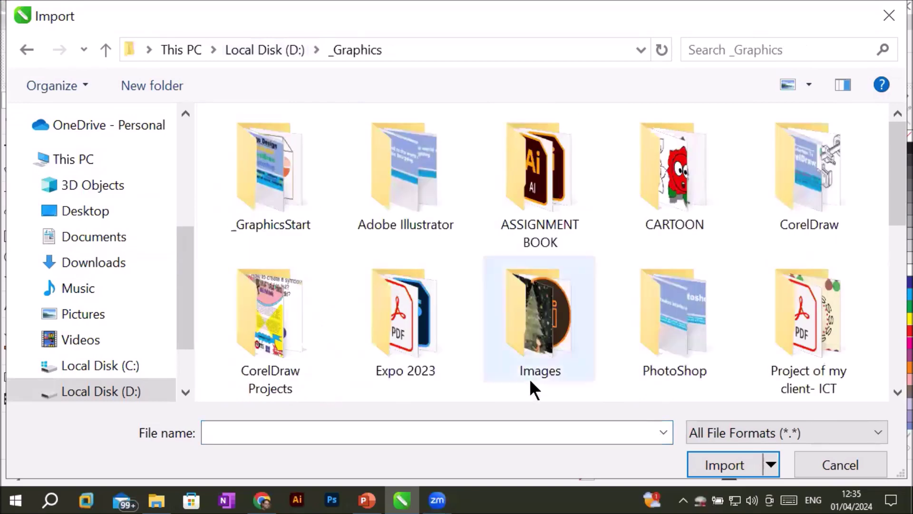
double_click(535, 341)
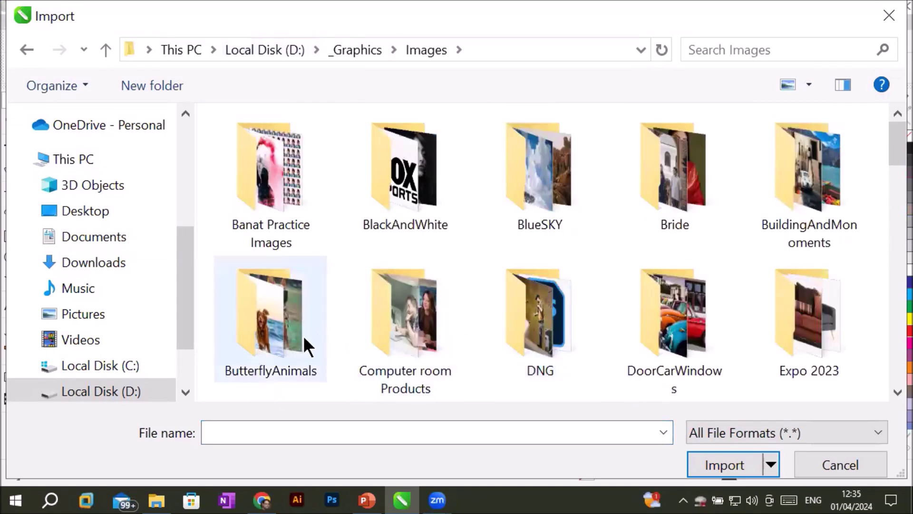
scroll(495, 342, "down", 2)
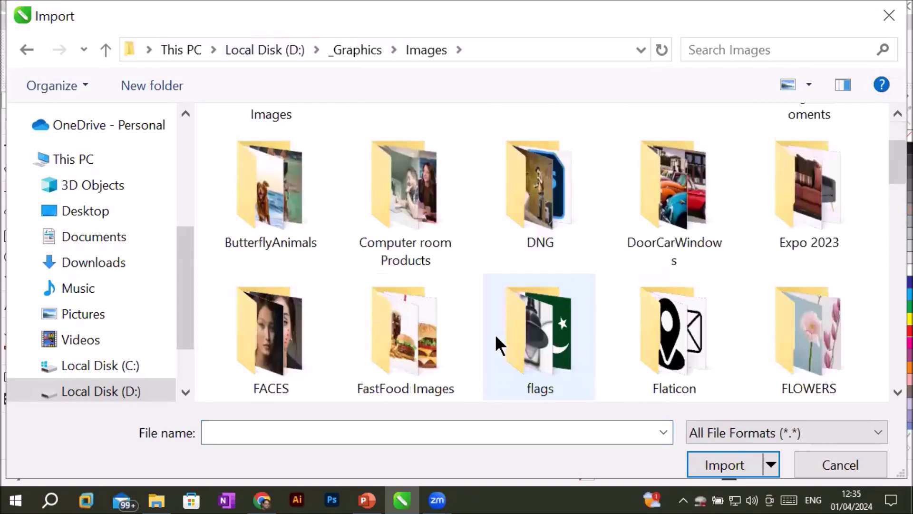
double_click(248, 320)
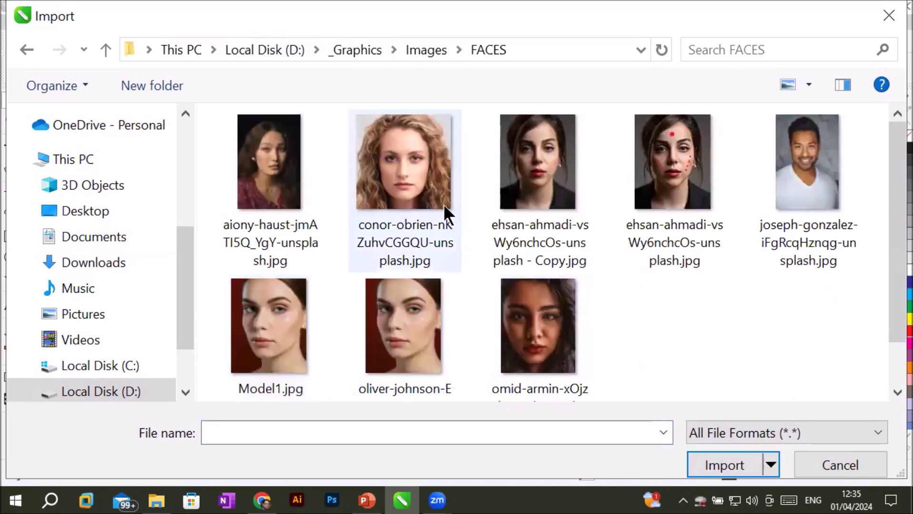
- Import the portrait of the curly-haired blonde woman and place it about 5.05 inches wide on the blue page
left_click(417, 183)
double_click(414, 175)
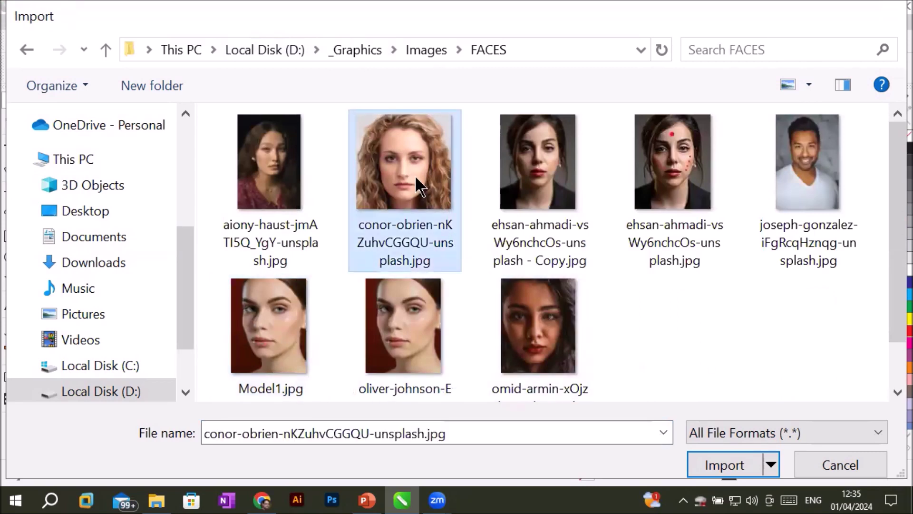
left_click_drag(228, 129, 444, 346)
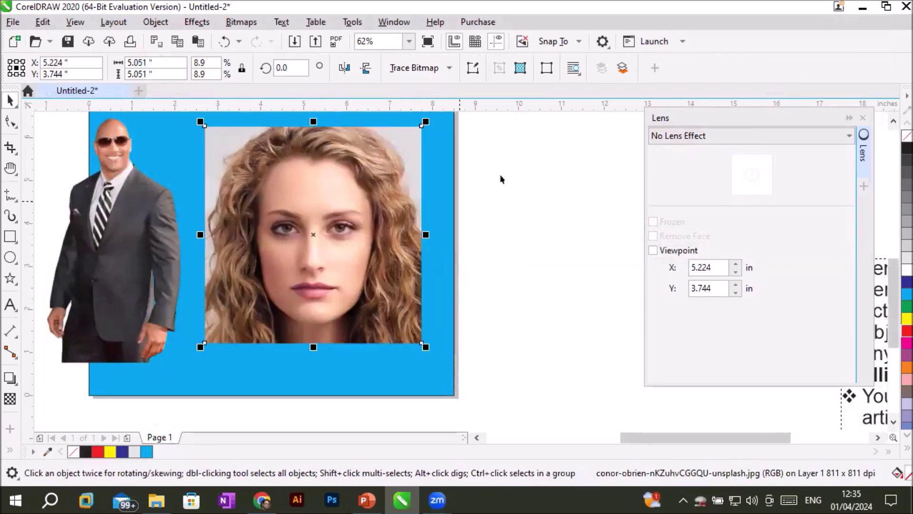
- Open the Cylinder 3D effect for the portrait, try Horizontal mode at 100 percent, and reset the settings
left_click(893, 122)
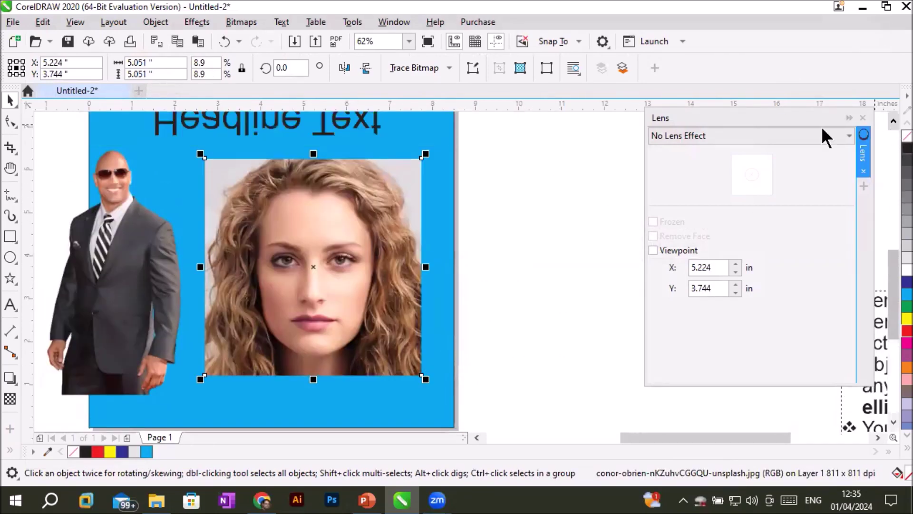
left_click(211, 24)
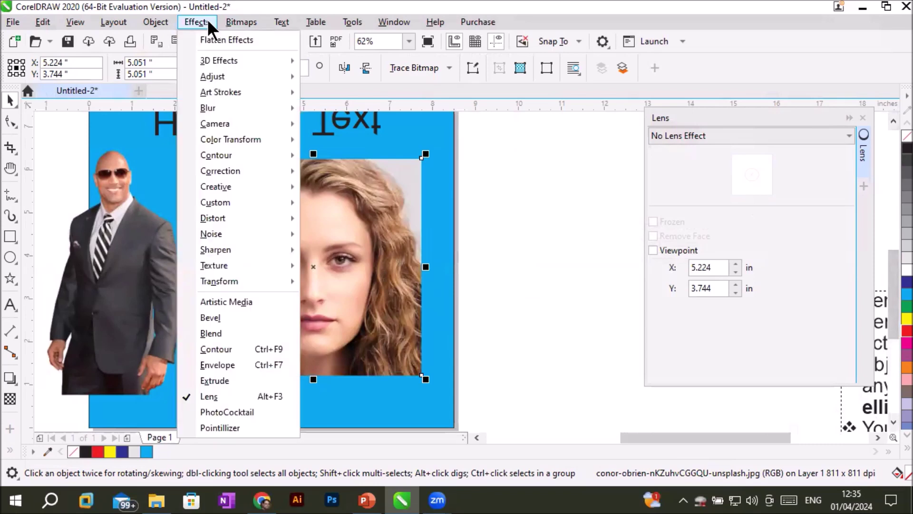
mouse_move(210, 69)
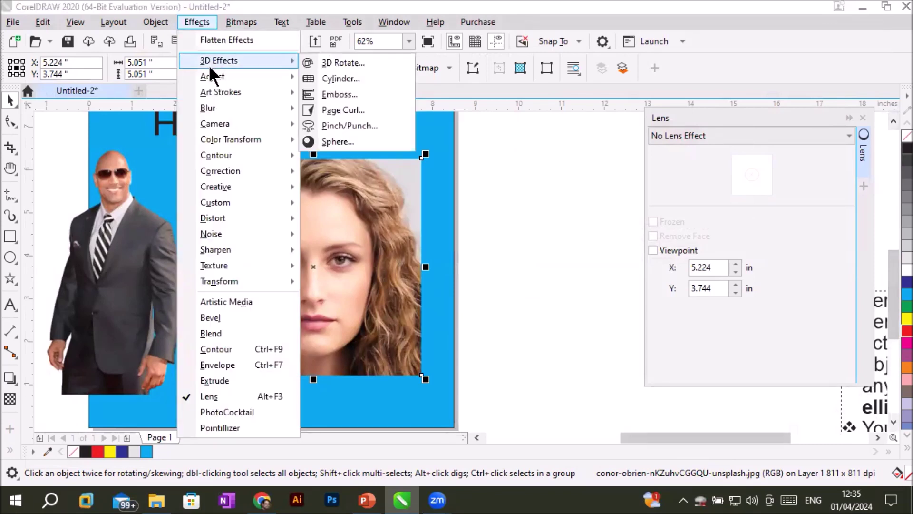
left_click(351, 78)
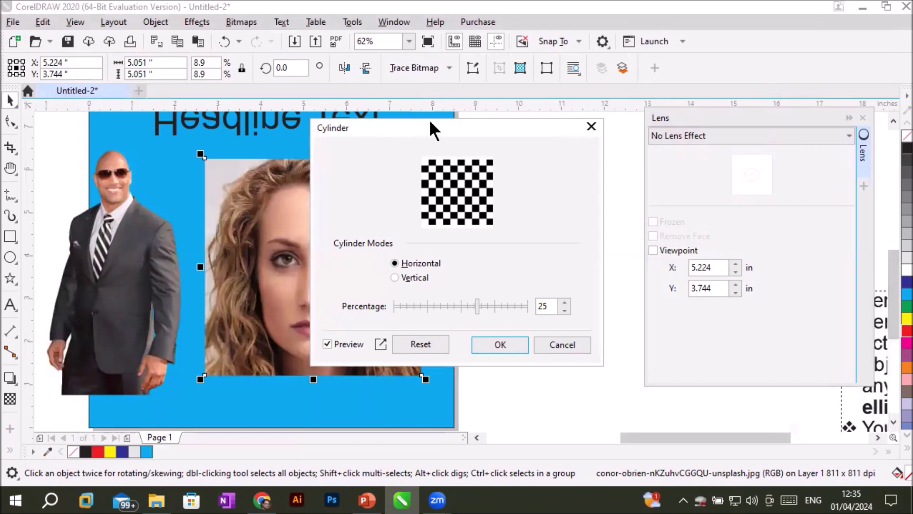
left_click_drag(432, 127, 611, 128)
left_click_drag(655, 308, 716, 307)
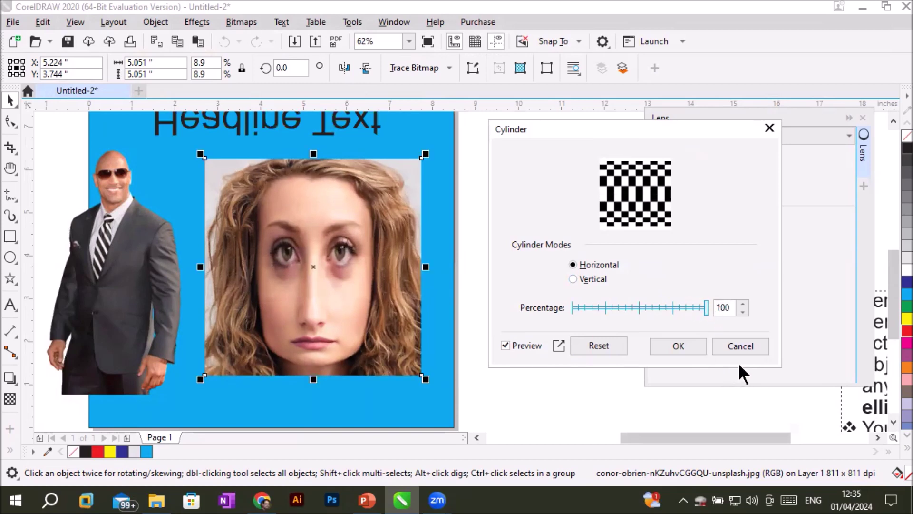
left_click(605, 352)
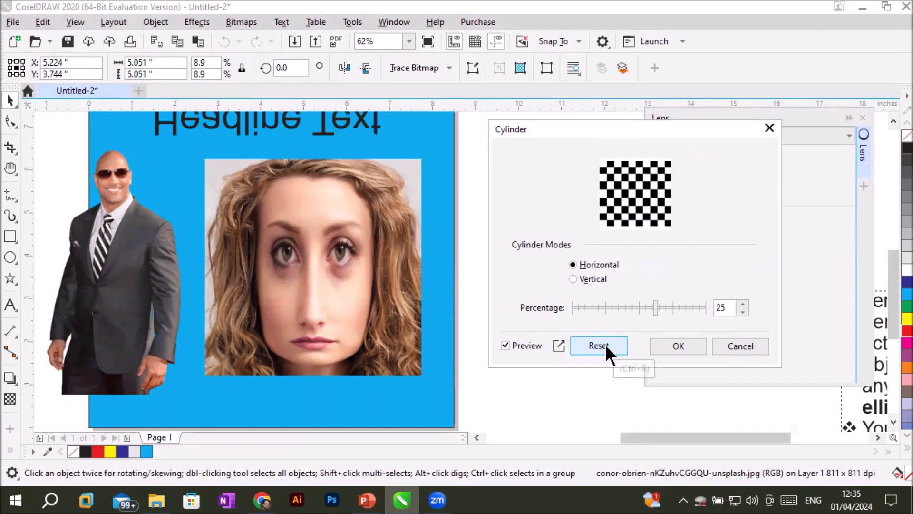
- Try the Cylinder effect in Vertical mode at percentages of 100, -70, -67 and -97
left_click(593, 280)
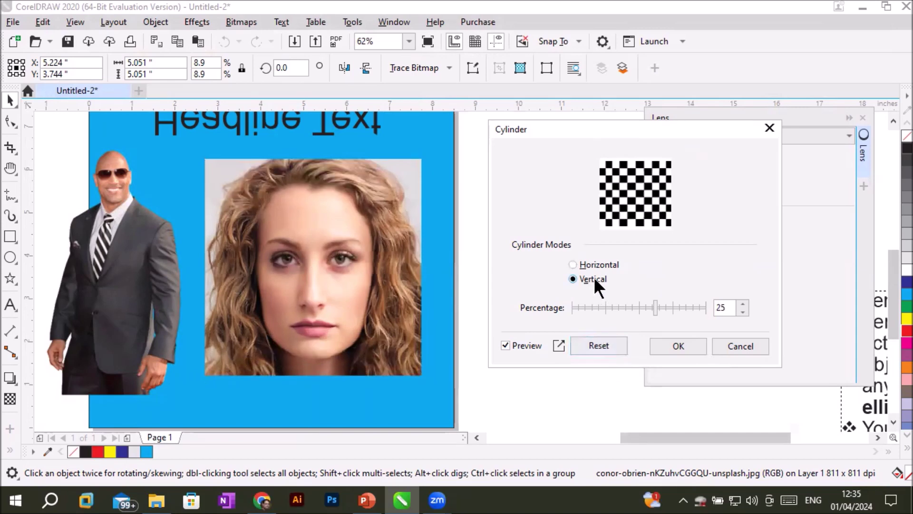
left_click_drag(657, 309, 718, 314)
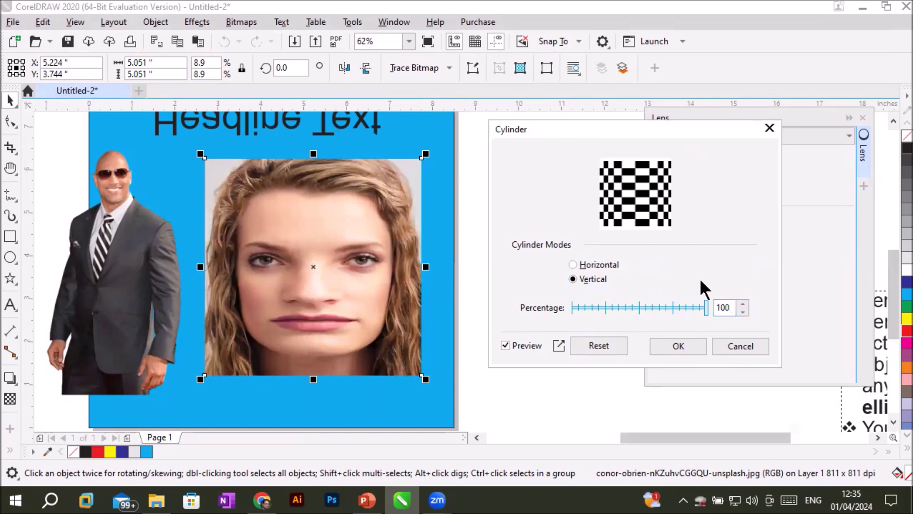
left_click_drag(705, 309, 589, 311)
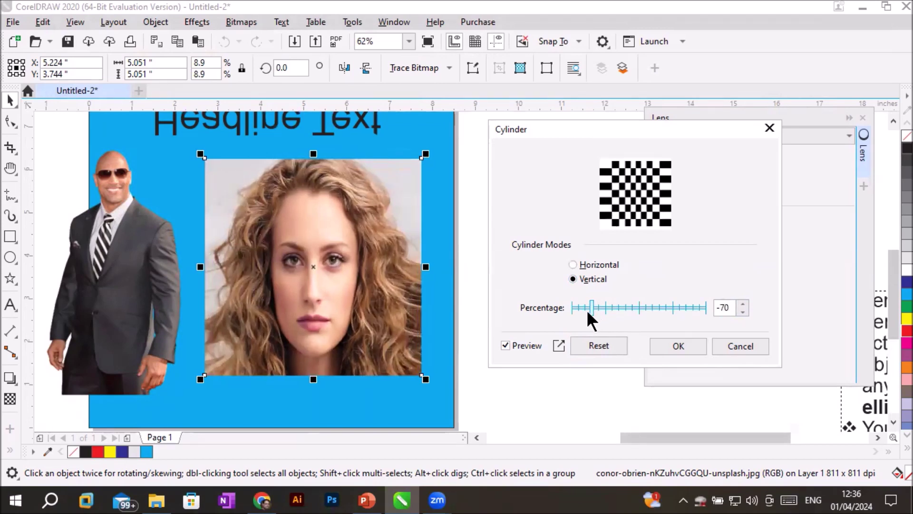
left_click_drag(590, 312, 588, 309)
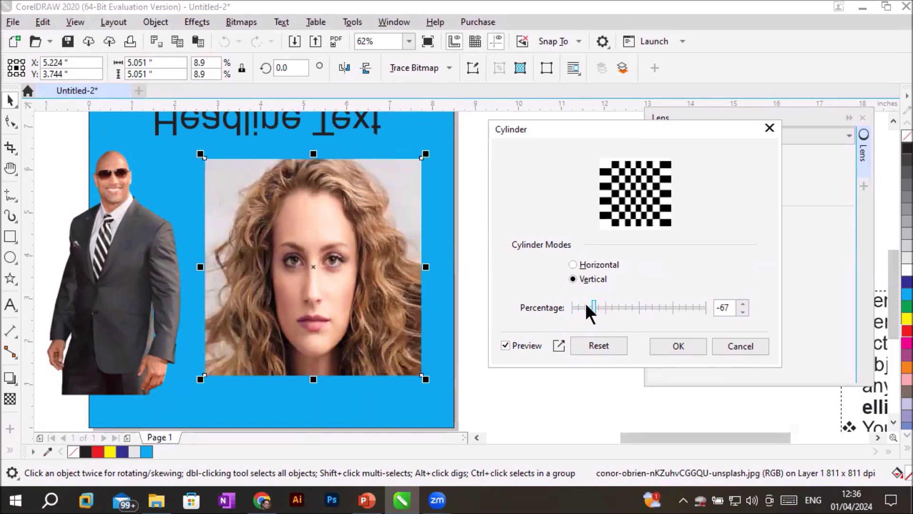
left_click(573, 308)
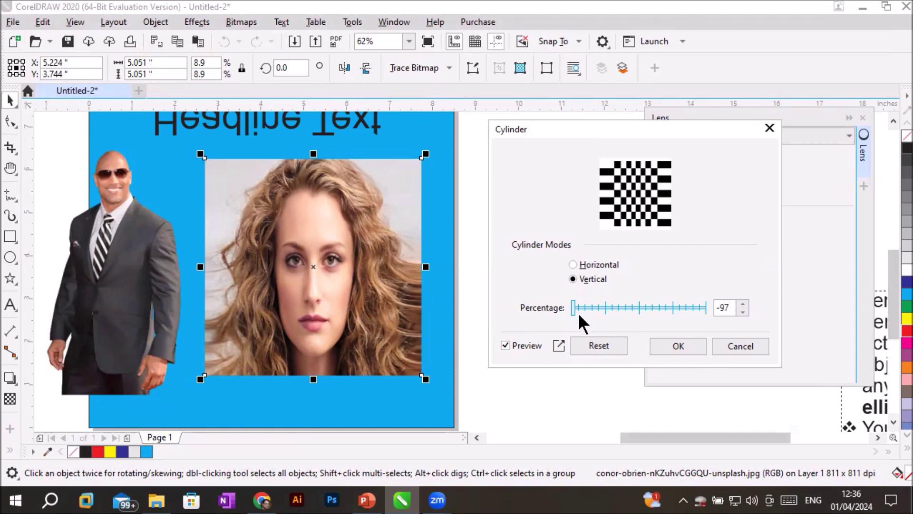
- Switch the cylinder to Horizontal mode, try -29, 19 and 79 percent, and apply the effect with reset settings
left_click(592, 264)
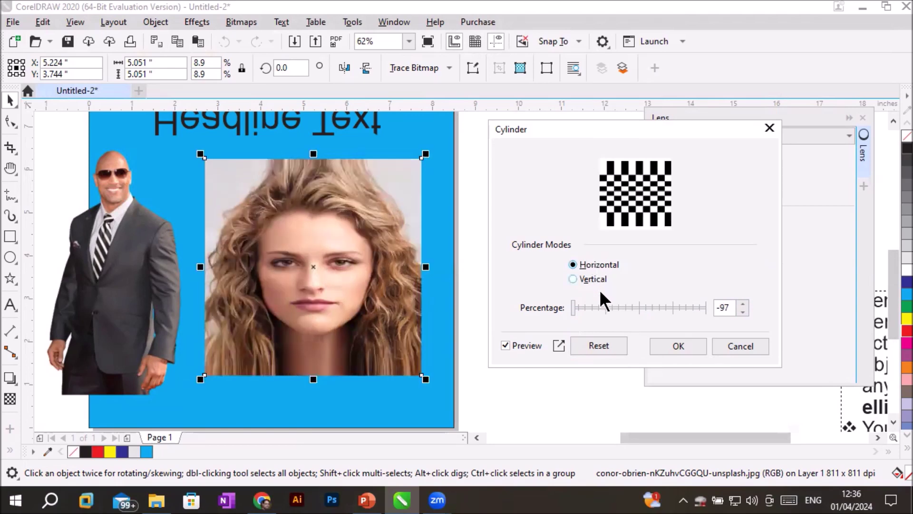
left_click(619, 307)
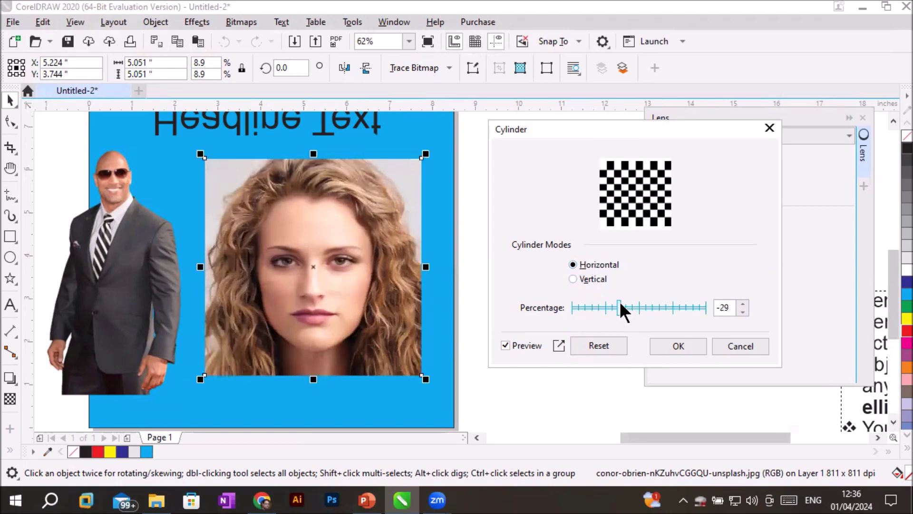
left_click(651, 307)
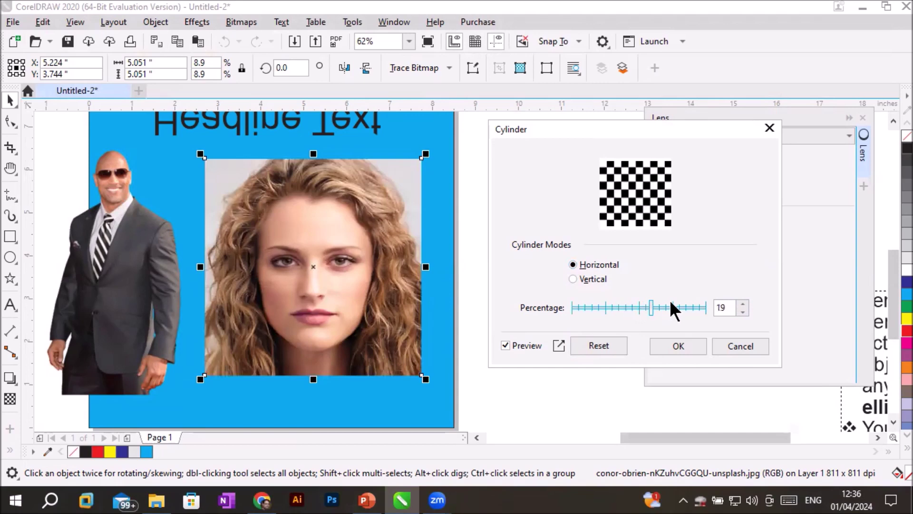
left_click(692, 310)
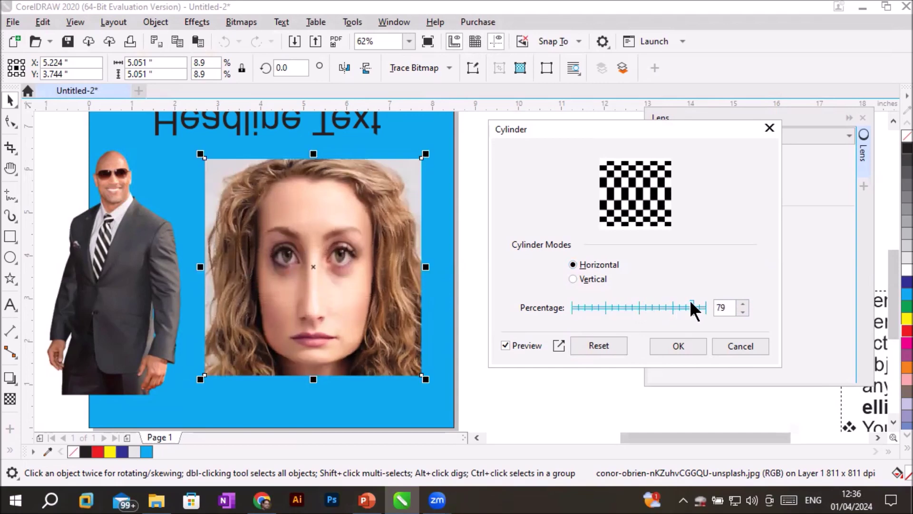
left_click(598, 355)
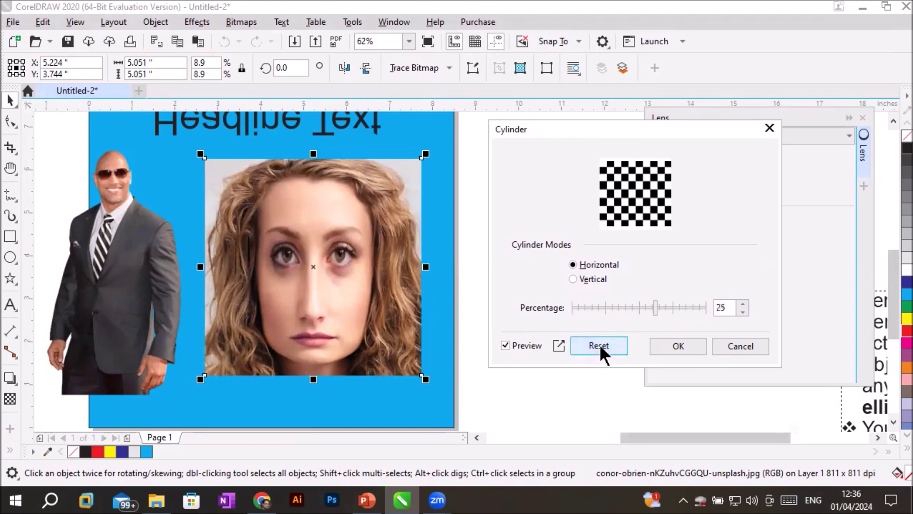
left_click(688, 352)
- Open the Emboss 3D effect for the woman's portrait and set the depth to 20 with the Gray emboss color
left_click(209, 27)
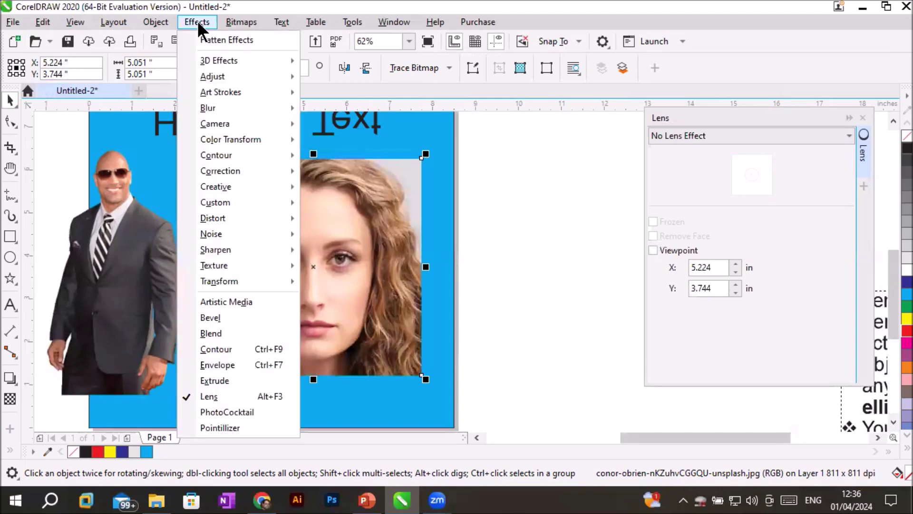
mouse_move(234, 62)
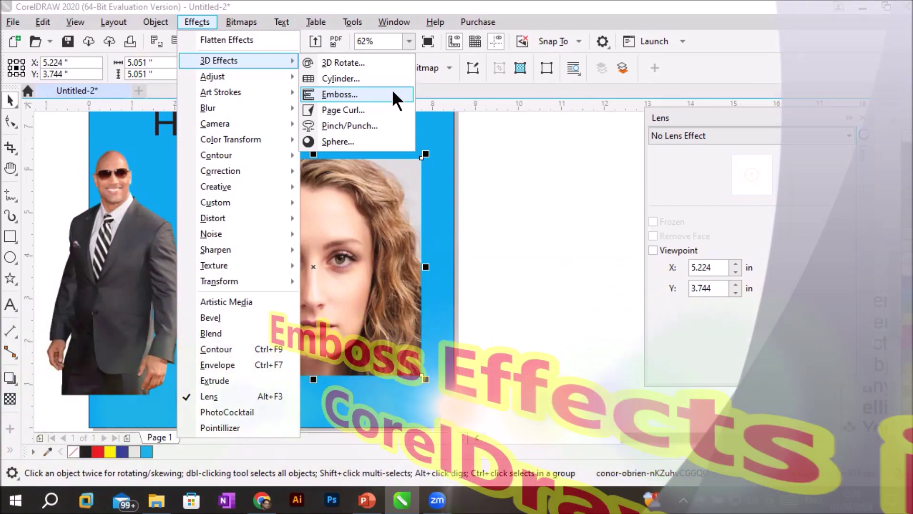
left_click(395, 95)
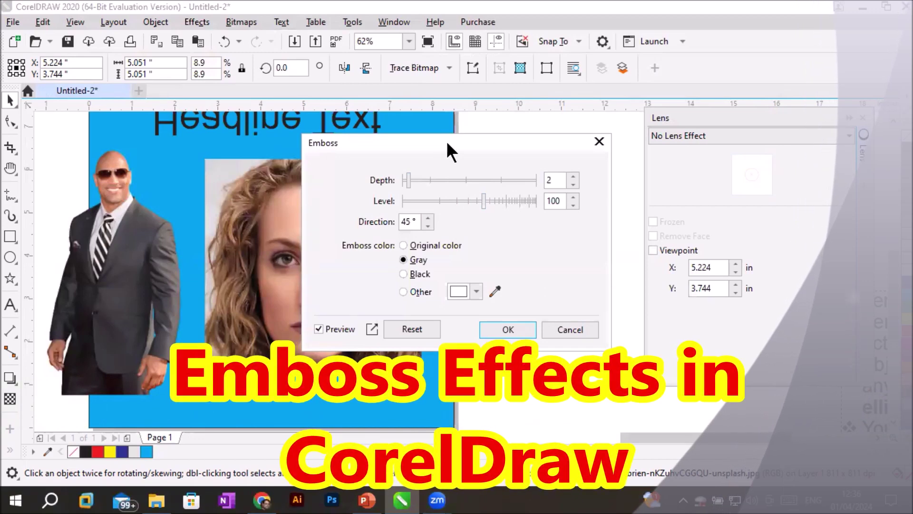
left_click_drag(448, 149, 629, 151)
scroll(350, 257, "up", 2)
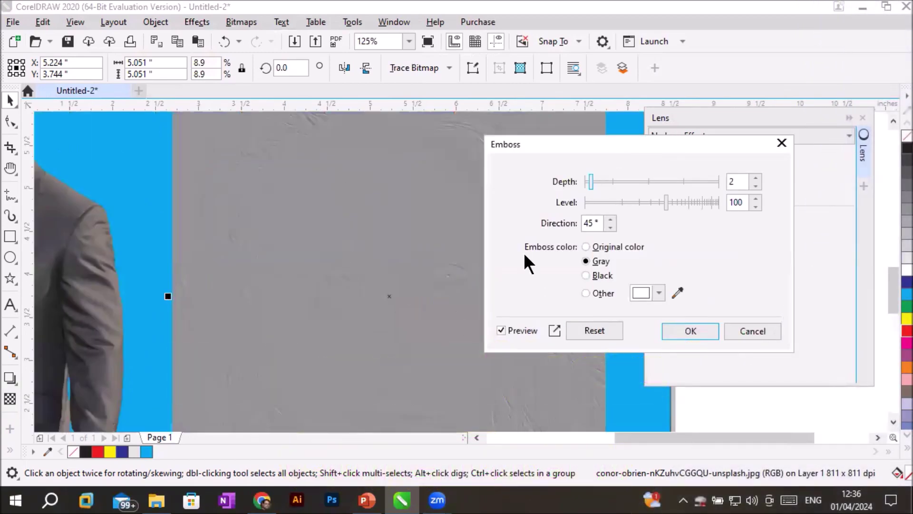
left_click_drag(593, 146, 680, 136)
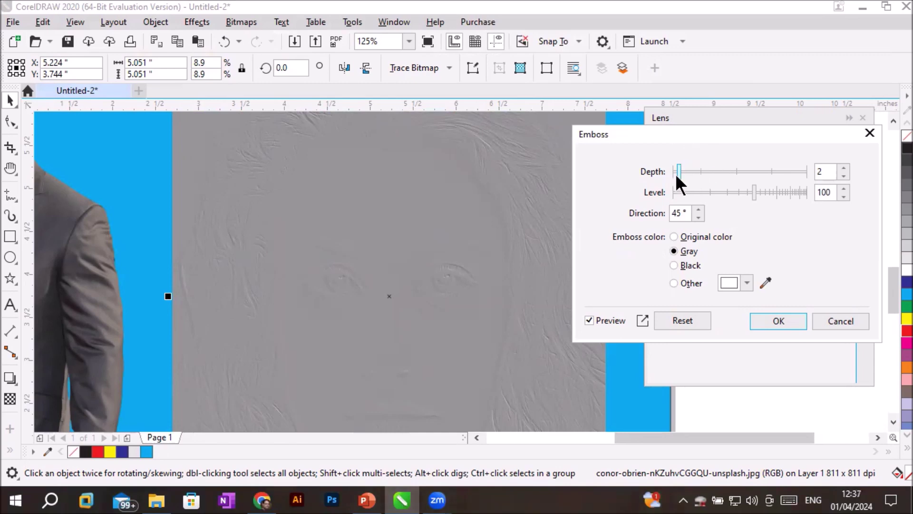
left_click_drag(679, 173, 810, 174)
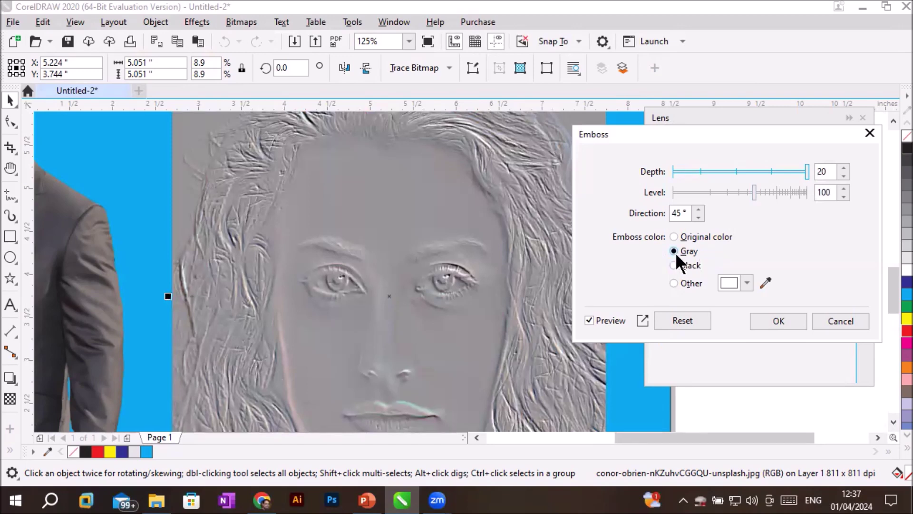
scroll(489, 271, "down", 2)
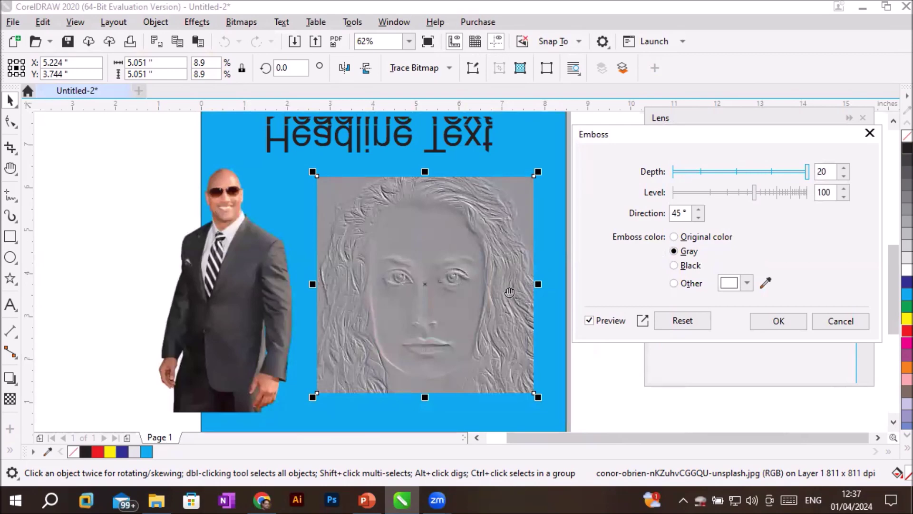
- Try Black, white, red (#F01616) and the original color as the portrait's emboss color, and return to Gray
left_click(676, 265)
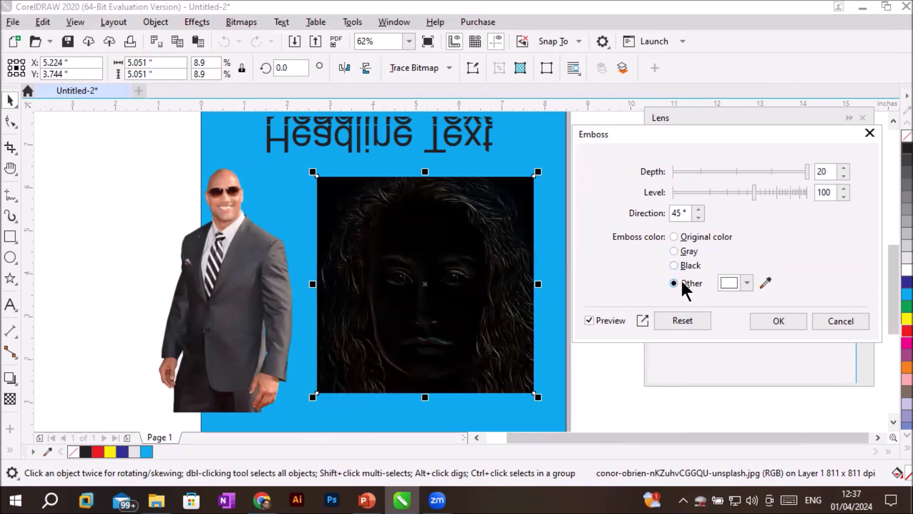
left_click(748, 280)
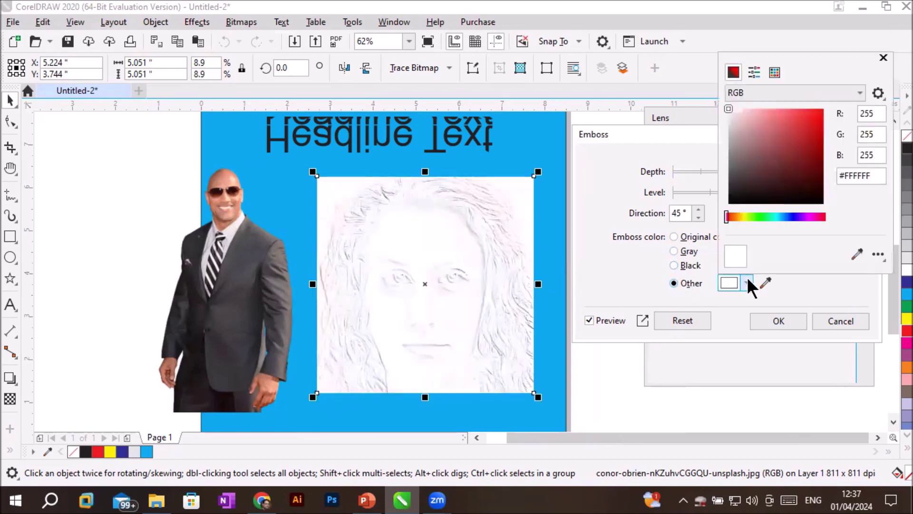
left_click(815, 114)
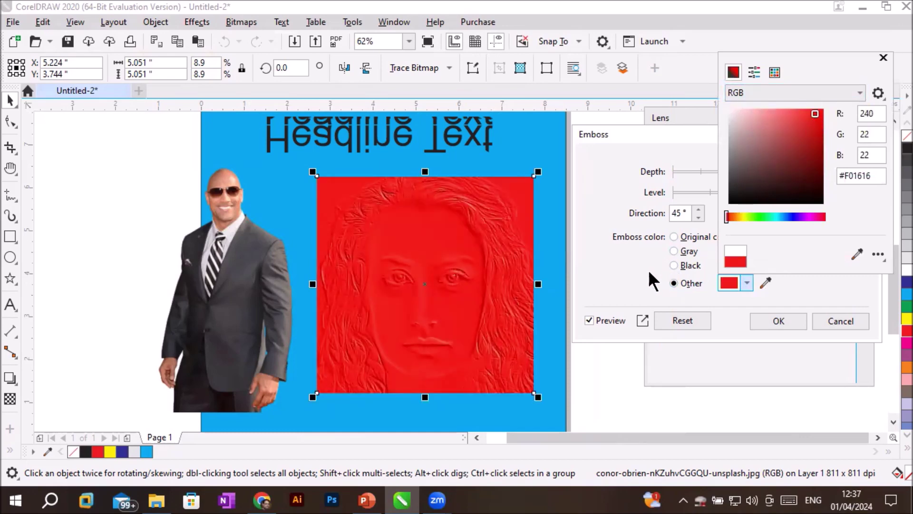
left_click(640, 271)
left_click(684, 236)
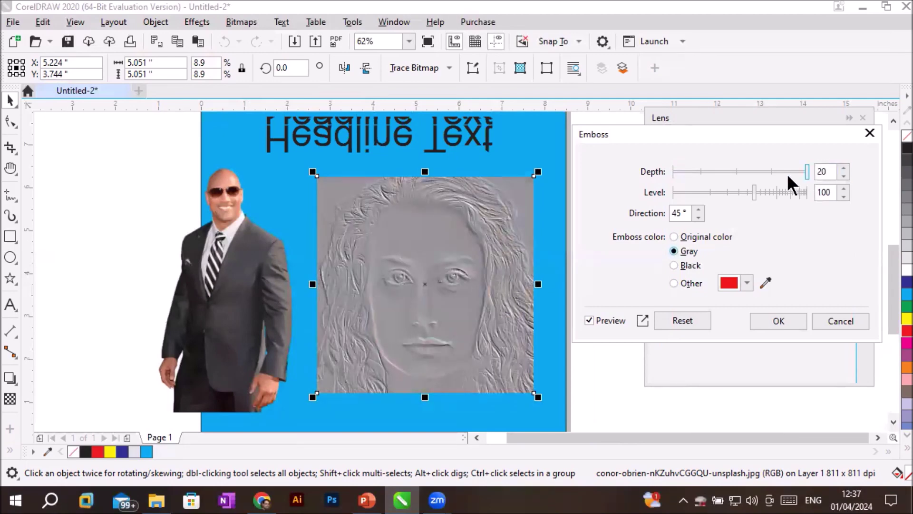
- Raise the portrait's emboss level to 469 and set the direction to 0 degrees
left_click_drag(754, 192, 803, 195)
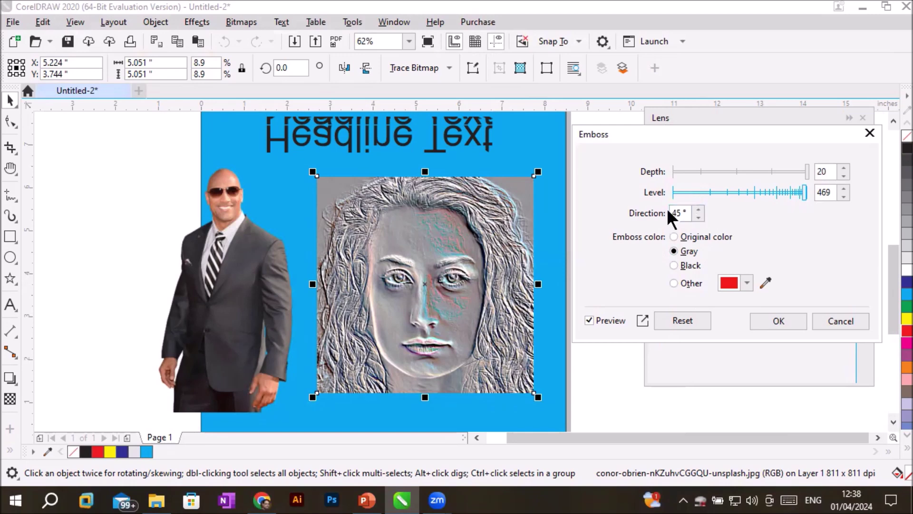
left_click_drag(688, 212, 599, 208)
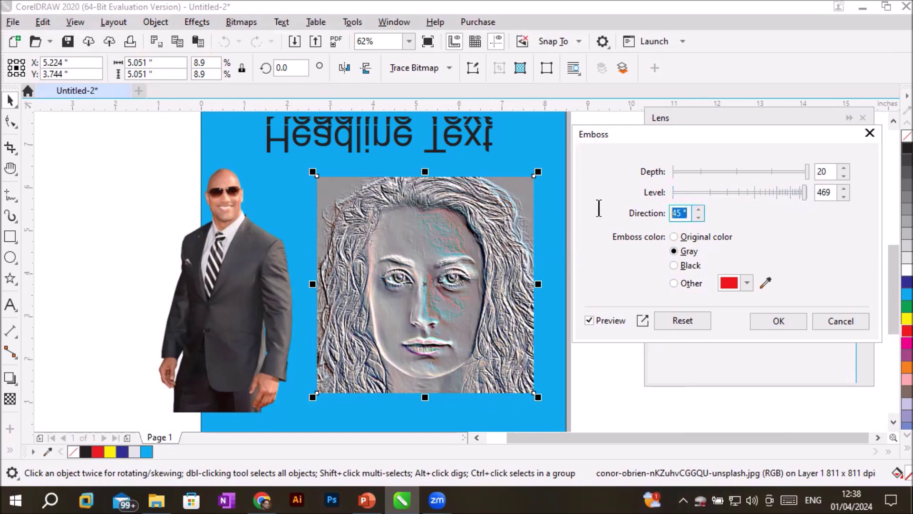
type("0")
left_click(805, 193)
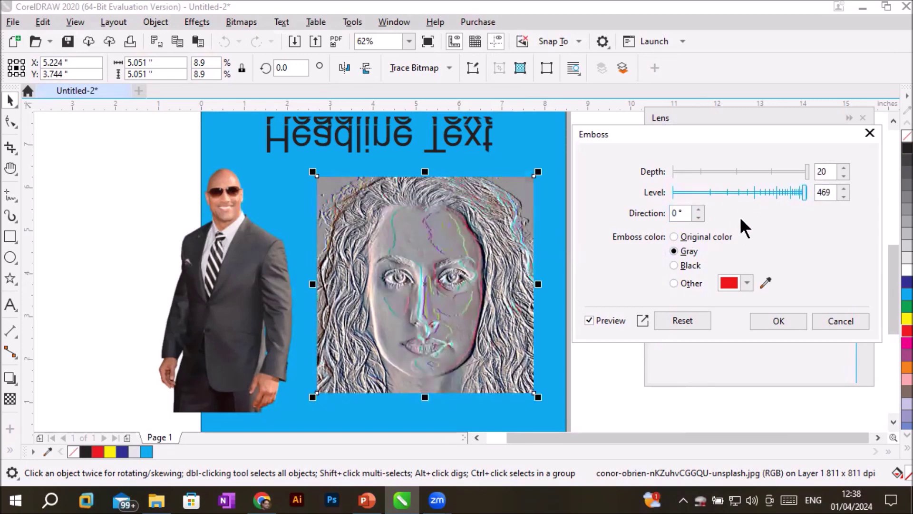
- Try emboss directions of 20 and 90 degrees on the portrait
left_click(698, 209)
left_click(699, 210)
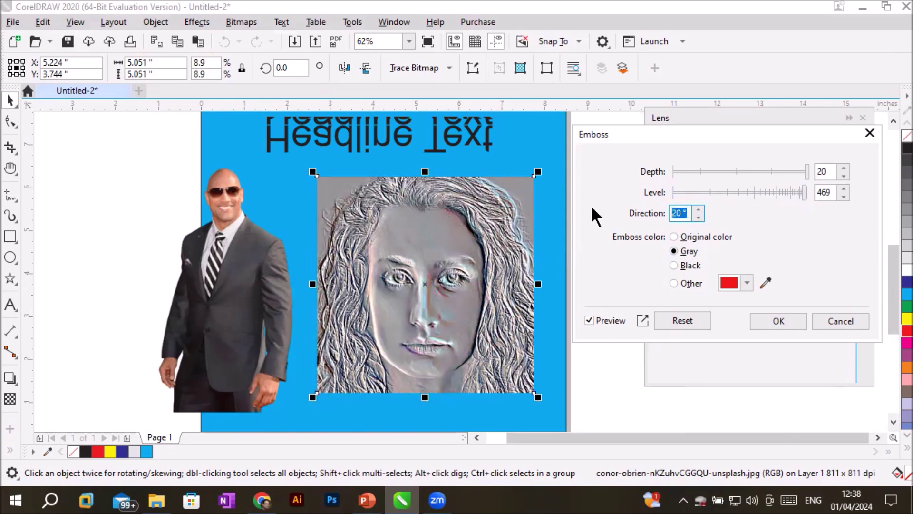
type("90")
left_click(806, 173)
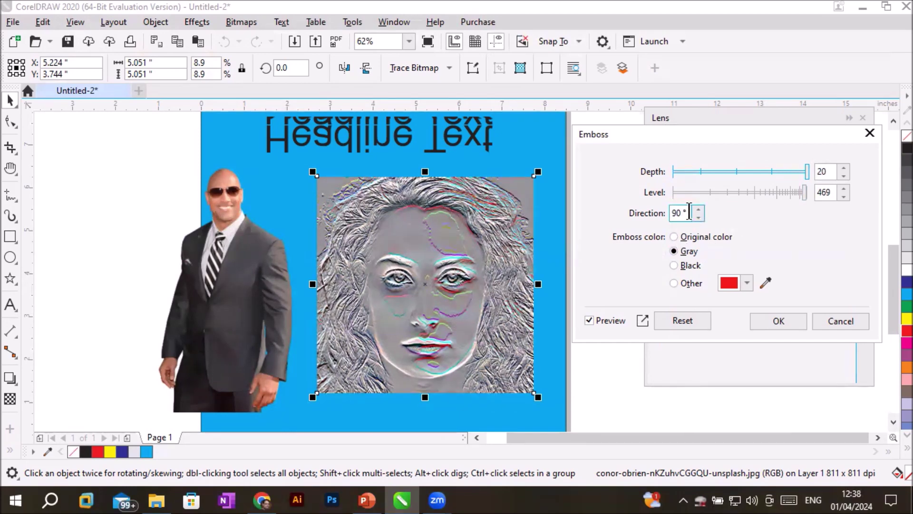
- Set the emboss direction to 45 degrees and the depth to 19, and apply the effect to the portrait
left_click_drag(689, 213, 603, 206)
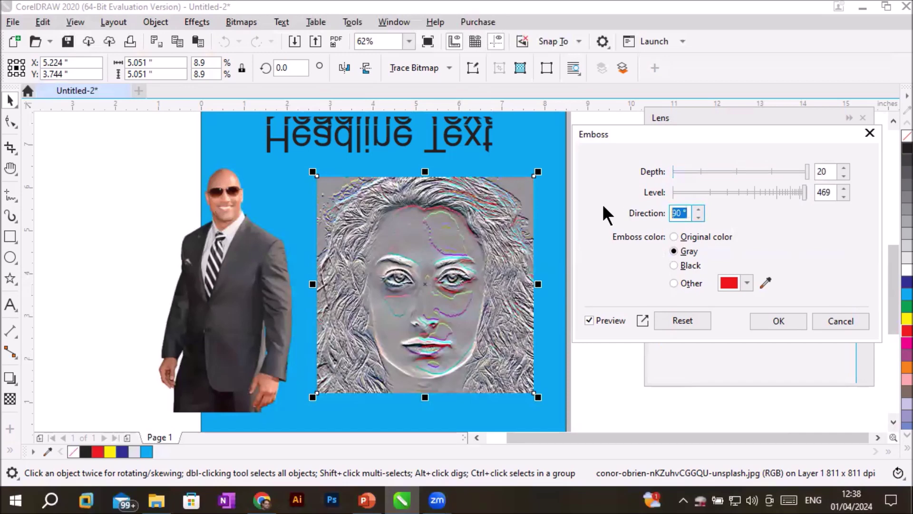
type("45")
left_click(802, 170)
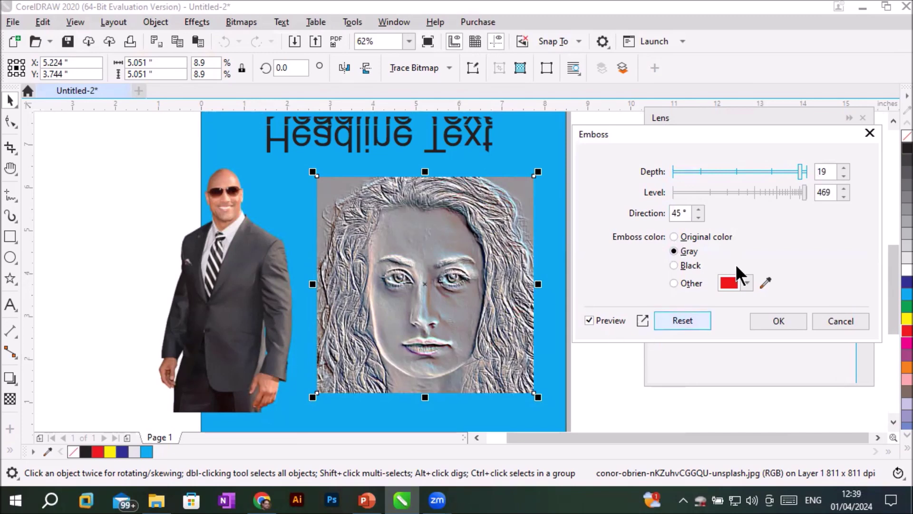
left_click(893, 123)
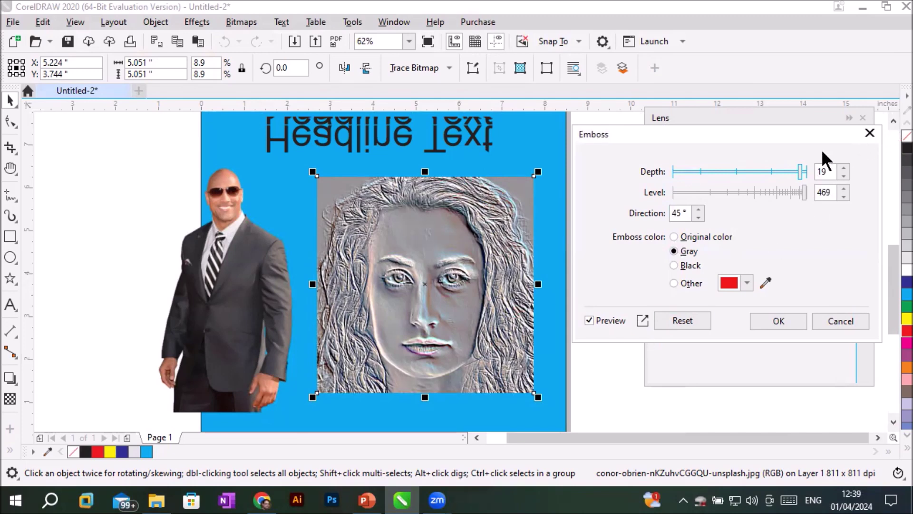
left_click(792, 317)
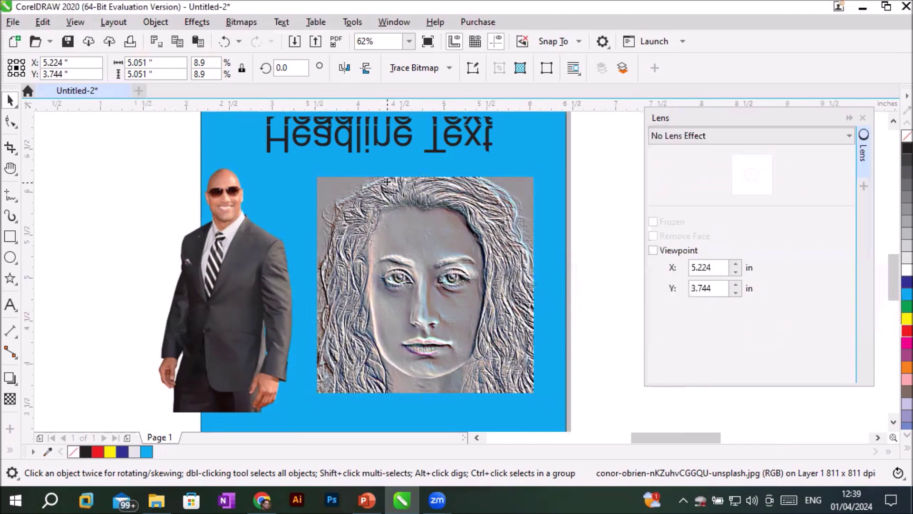
- Move the embossed portrait up the blue page to about X 5.07, Y 5.38 inches
scroll(376, 200, "up", 2)
scroll(376, 200, "down", 3)
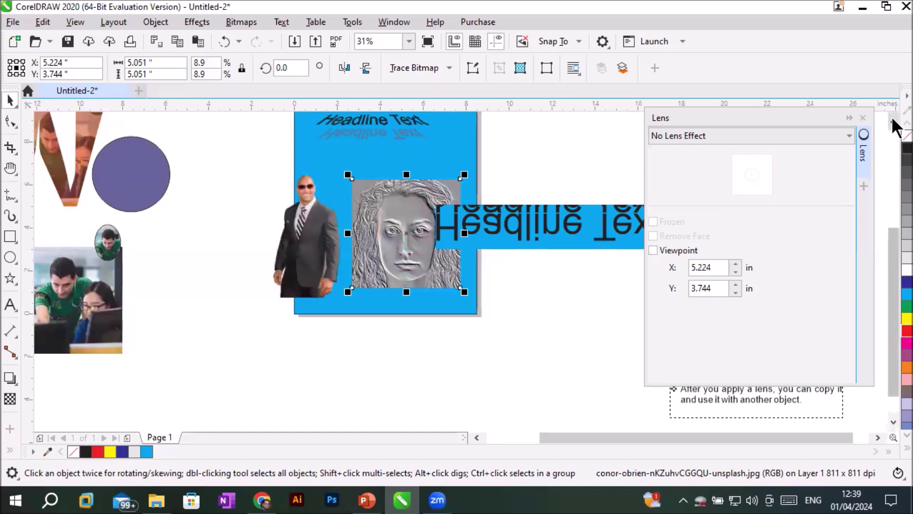
left_click_drag(404, 232, 403, 197)
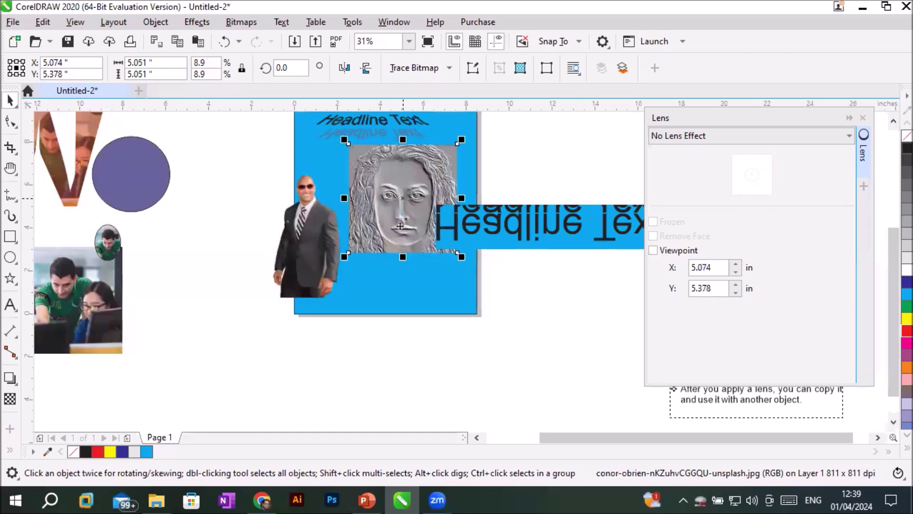
- Add artistic text with a woman's first name in capitals on the blue page below the embossed portrait
left_click(11, 305)
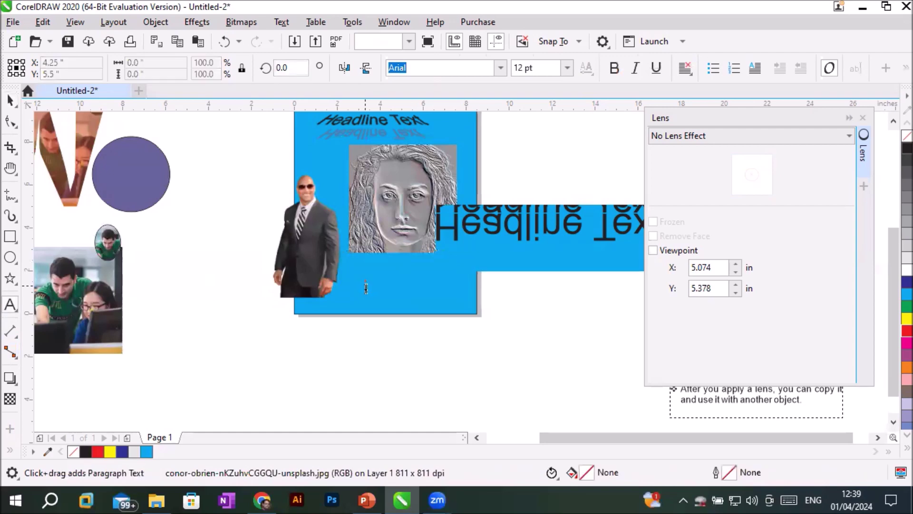
left_click(588, 333)
type("KA")
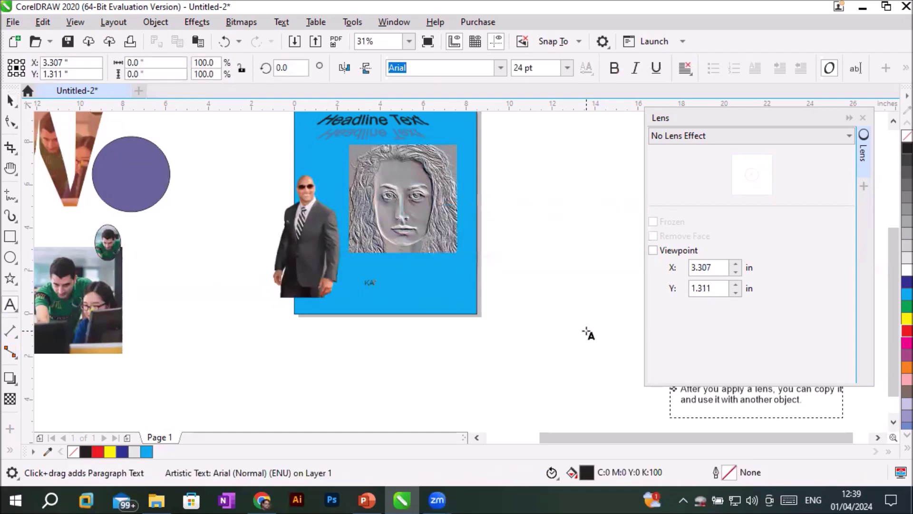
type("THRINE")
- Enlarge the name text to about 85 pt, 5.74 inches wide, and center it beneath the portrait
left_click(10, 101)
left_click_drag(404, 275, 490, 247)
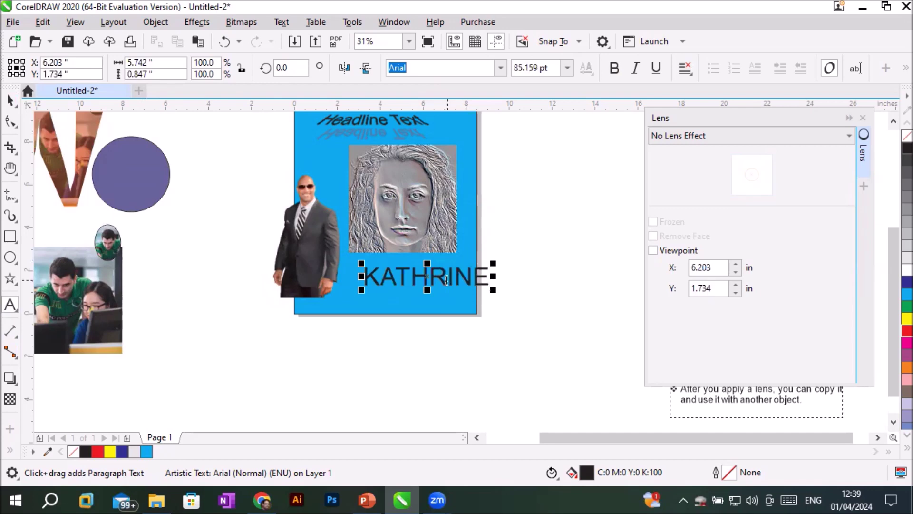
left_click(10, 101)
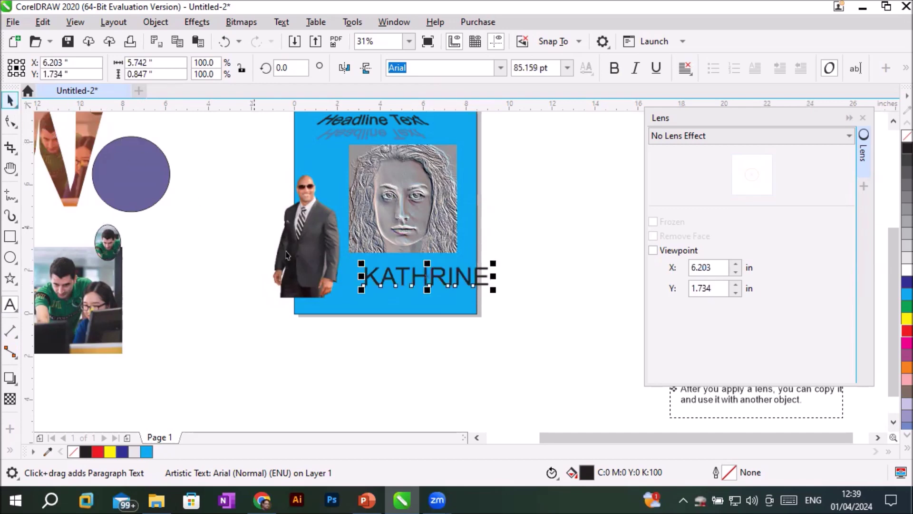
left_click_drag(396, 279, 362, 285)
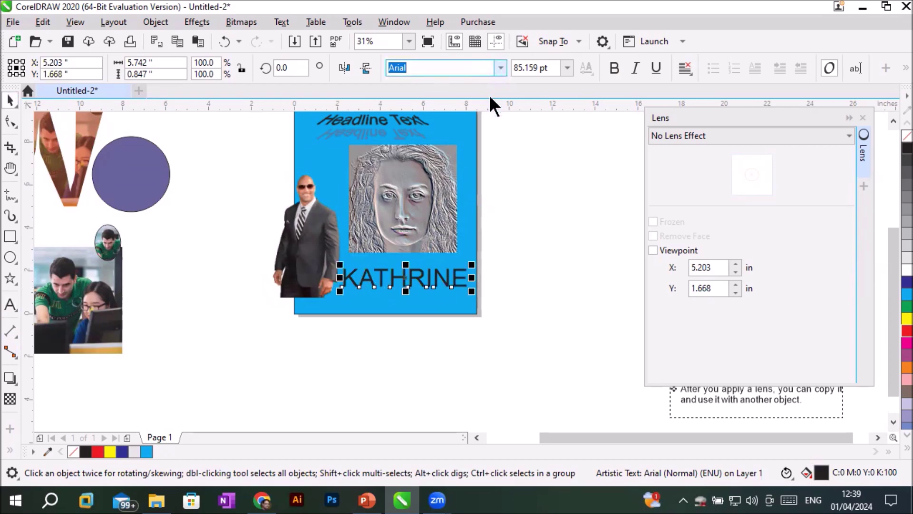
- Change the name text's font to b Biger Over
left_click(501, 69)
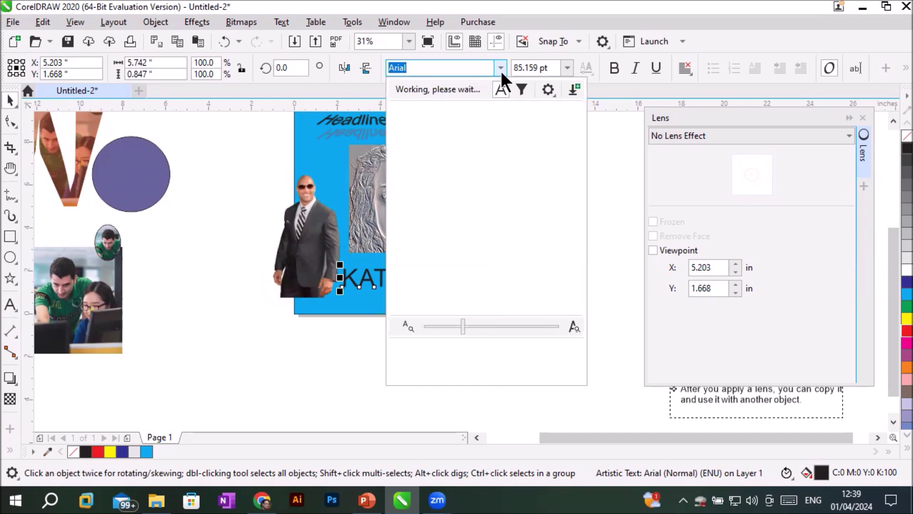
left_click(502, 69)
left_click(502, 70)
left_click(571, 224)
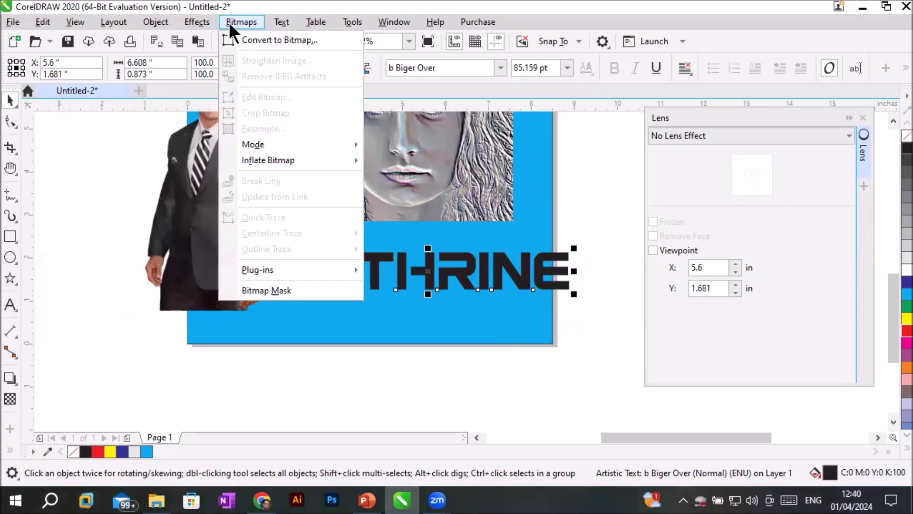
- Open the Emboss effect for the name text and set its emboss color to Black
key("Escape")
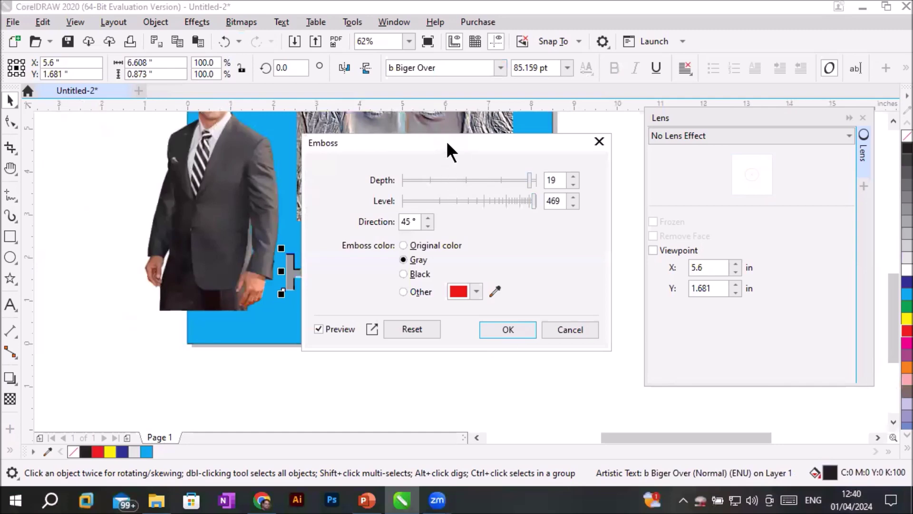
left_click_drag(446, 141, 673, 96)
scroll(426, 392, "up", 5)
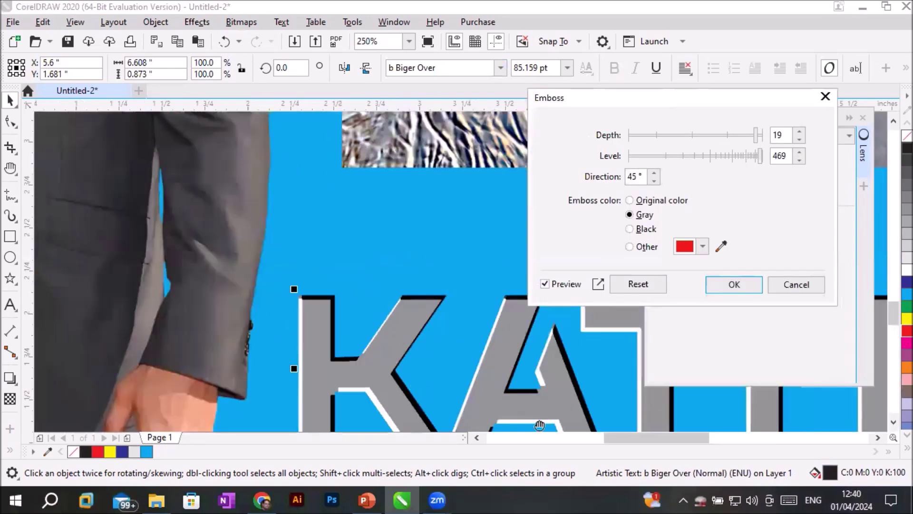
left_click(893, 423)
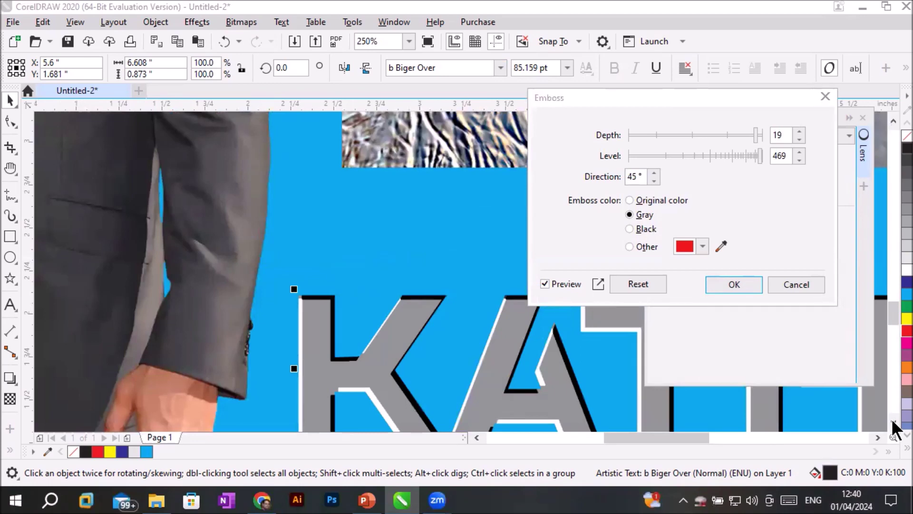
scroll(452, 379, "down", 2)
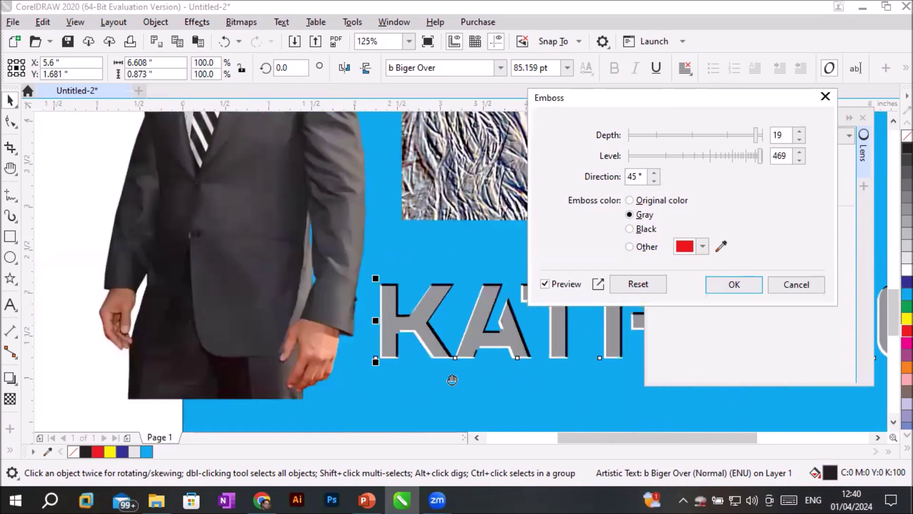
scroll(495, 373, "up", 2)
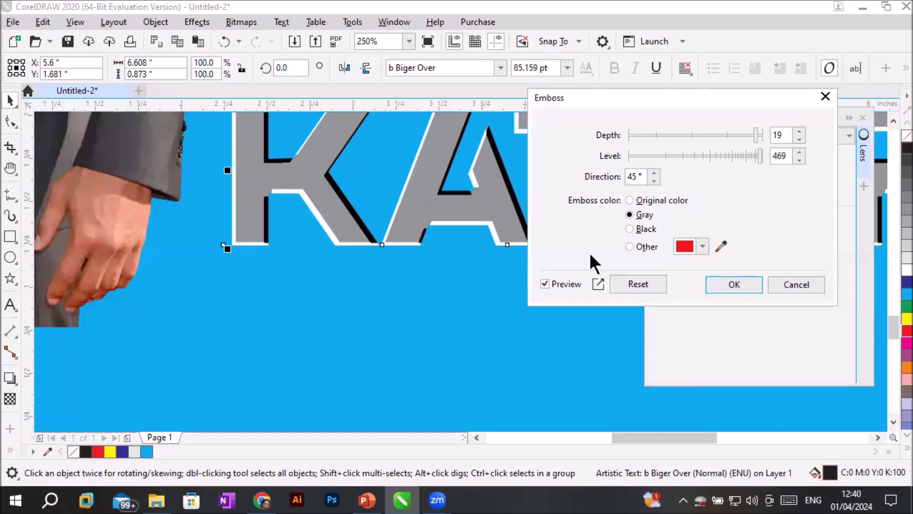
left_click(646, 228)
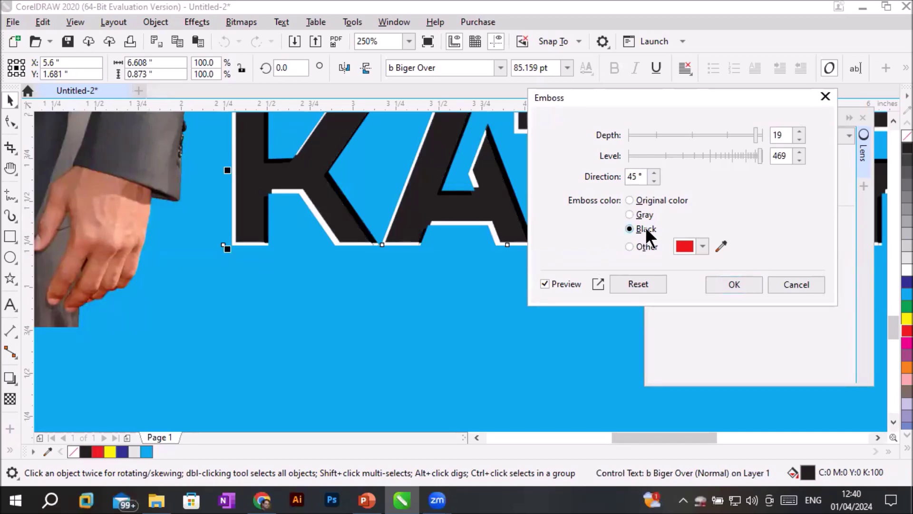
- Set the name text's emboss color to Other with the red swatch and its emboss depth to 20
left_click(646, 244)
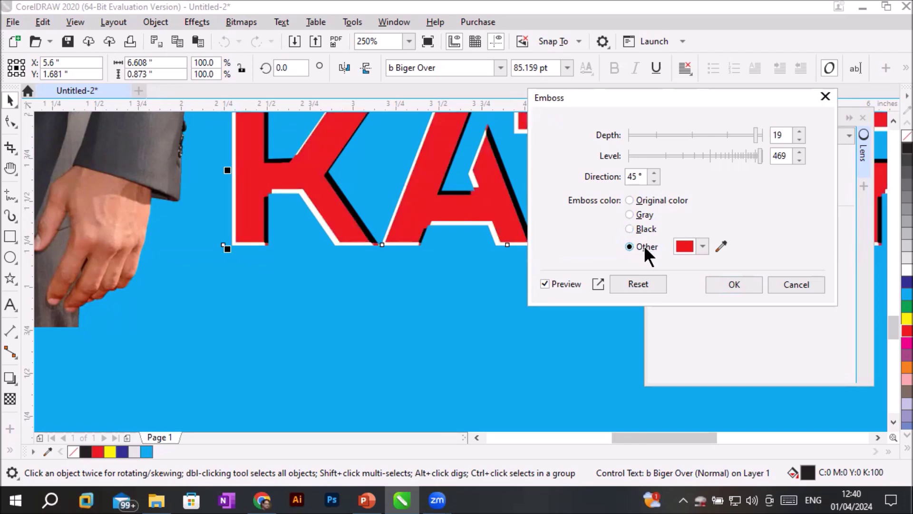
left_click_drag(756, 136, 773, 135)
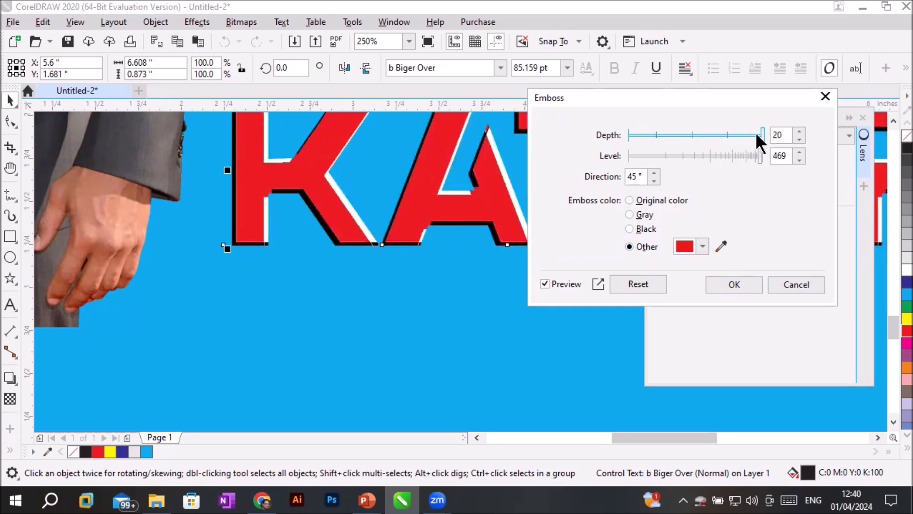
left_click_drag(760, 133, 670, 135)
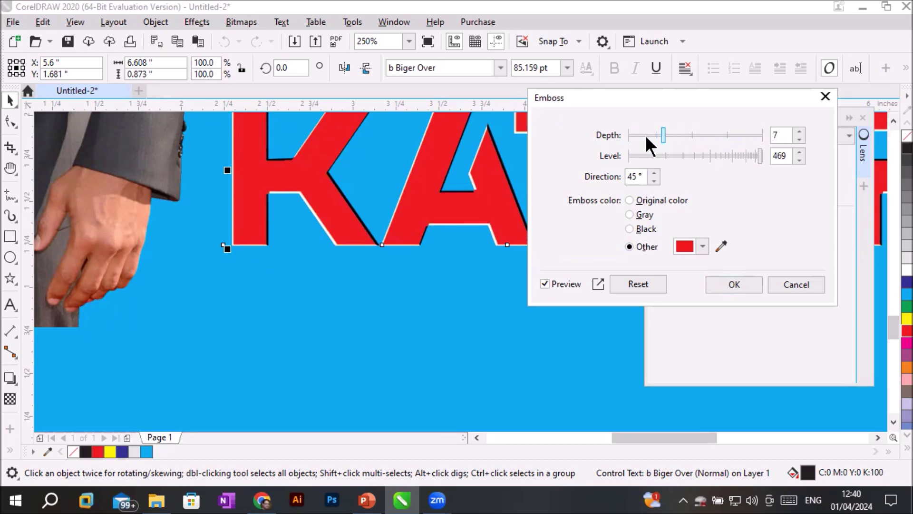
left_click_drag(624, 136, 619, 136)
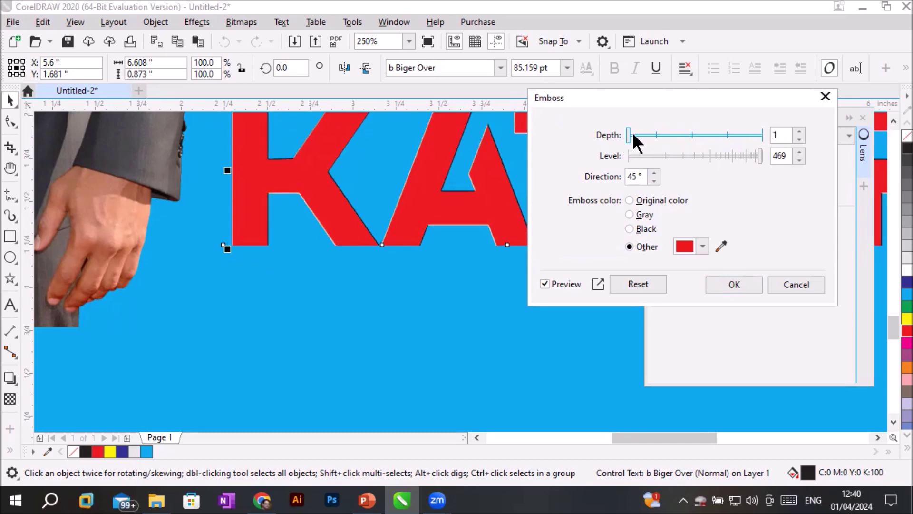
left_click_drag(629, 135, 650, 136)
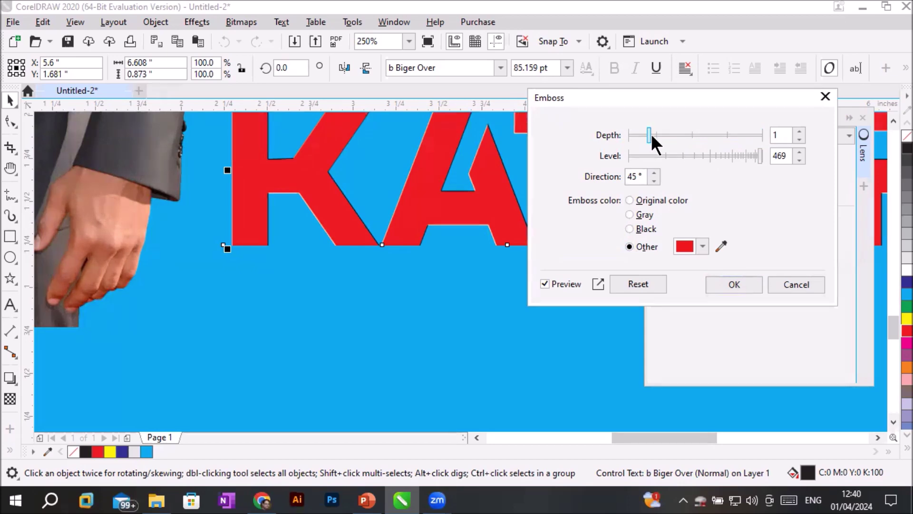
left_click(761, 134)
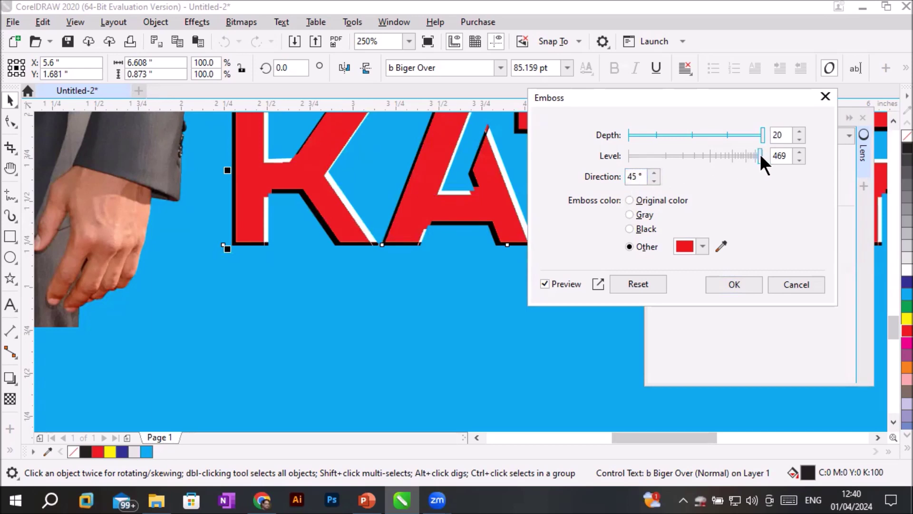
- Set the emboss level to 500, preview Gray and Black, and apply the emboss with the red Other color
left_click_drag(760, 153, 625, 156)
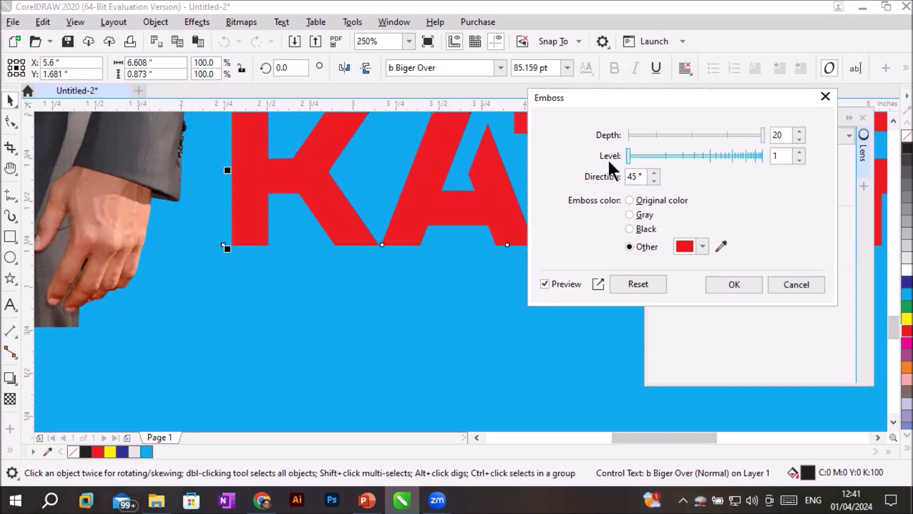
double_click(783, 158)
type("500")
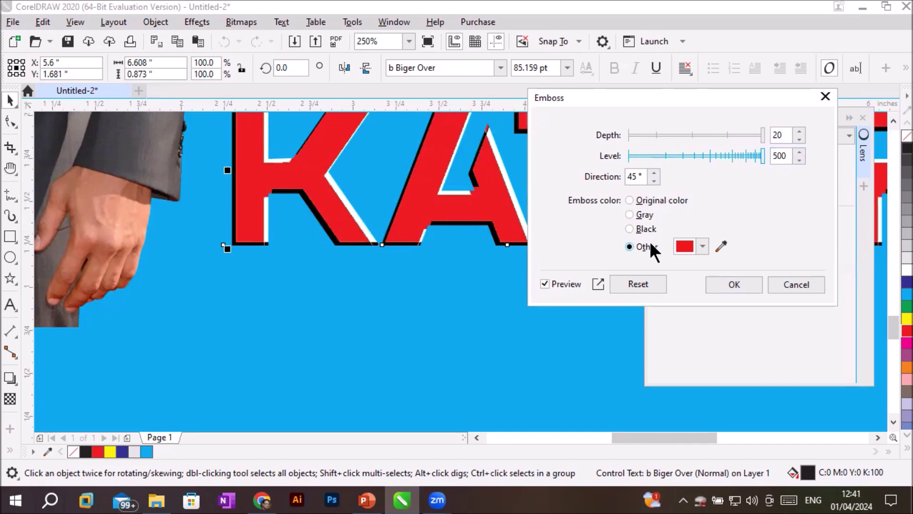
left_click(643, 214)
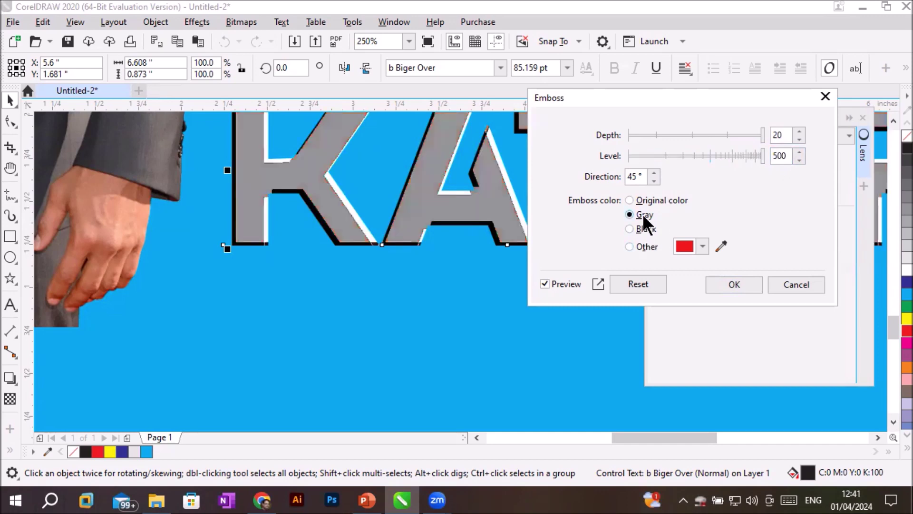
left_click(646, 228)
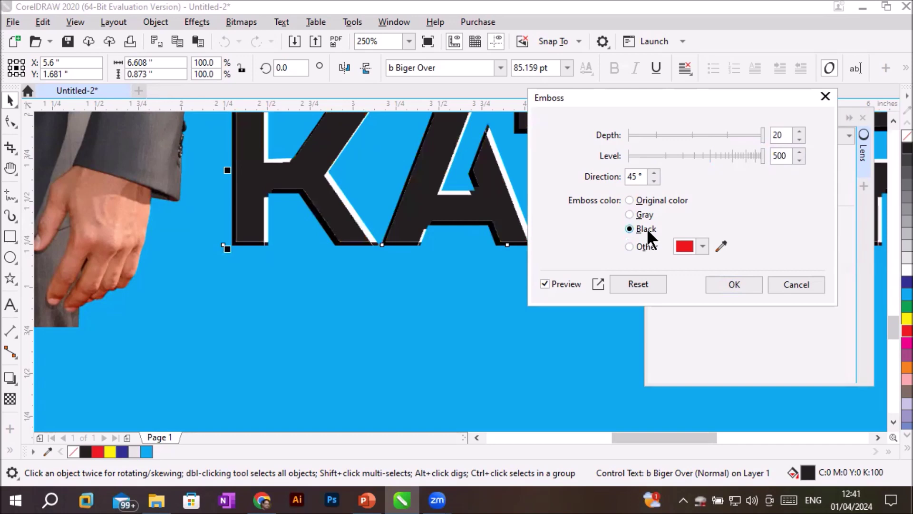
left_click(647, 244)
left_click(732, 284)
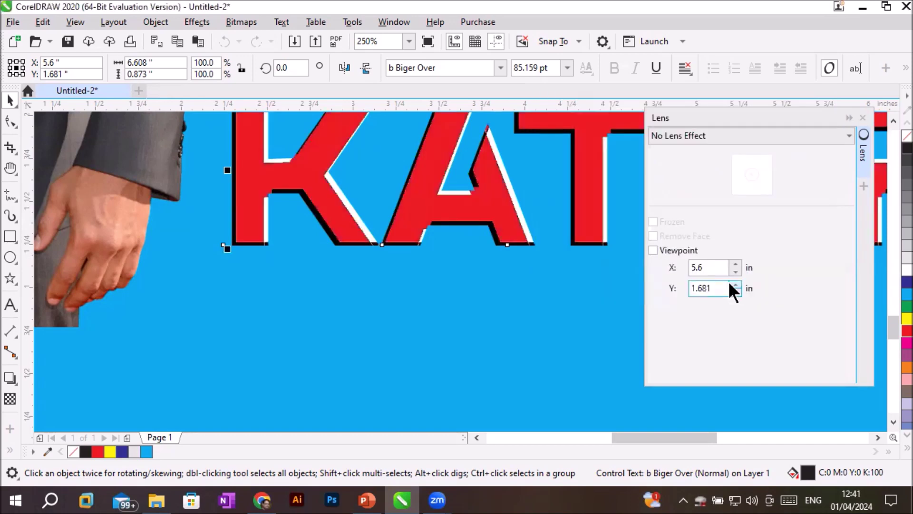
- Draw a rectangle about 5.03 by 0.47 inches below the embossed name text and fill it with blue C:100 M:100 Y:0 K:0
scroll(594, 244, "down", 2)
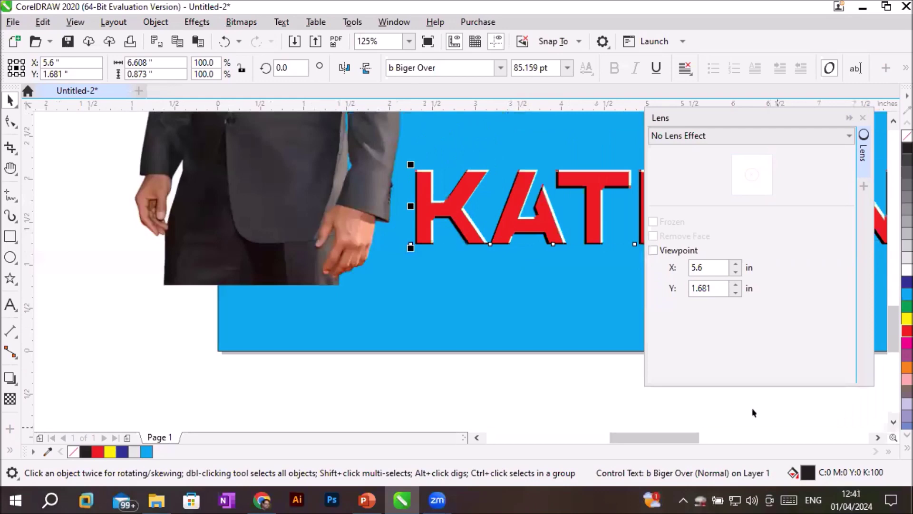
scroll(754, 412, "right", 5)
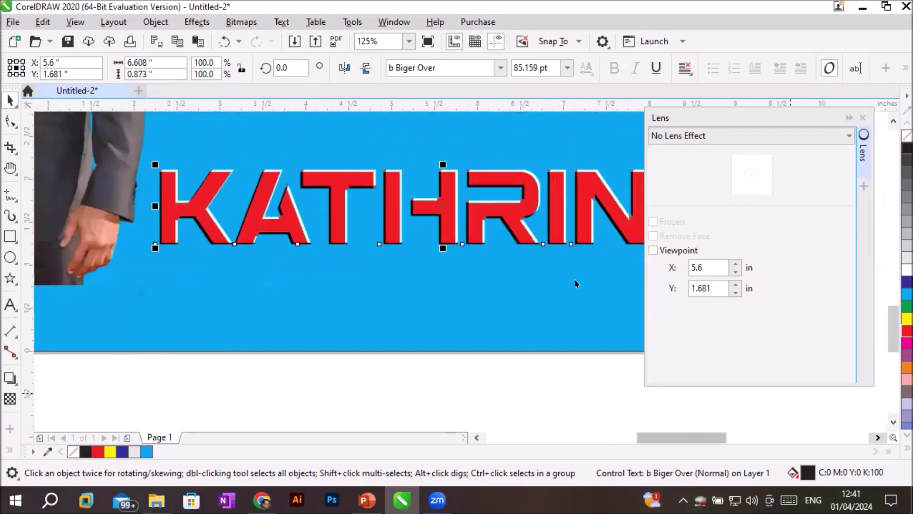
scroll(469, 202, "up", 2)
scroll(469, 202, "up", 1)
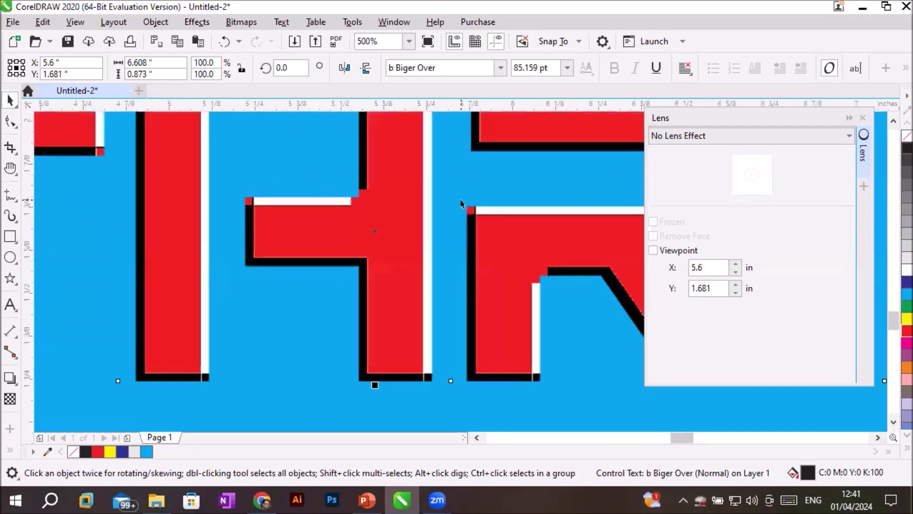
scroll(460, 203, "down", 3)
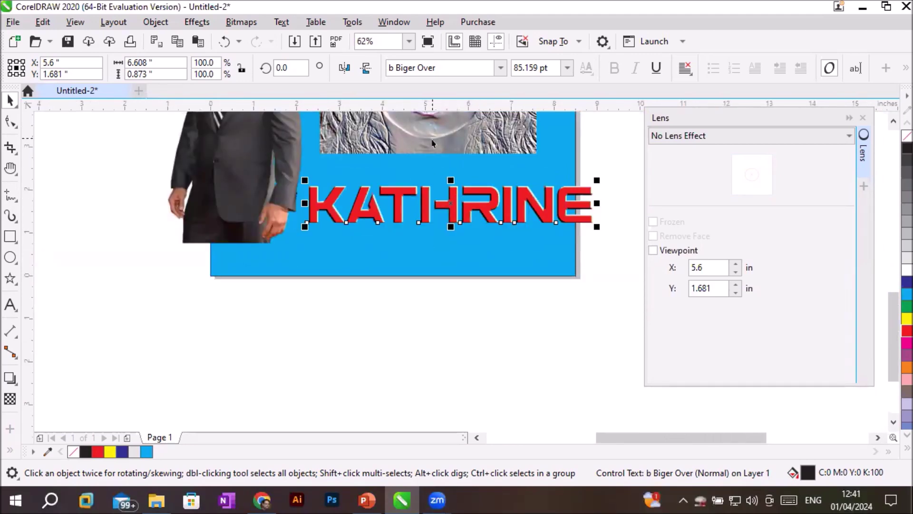
left_click(11, 237)
left_click_drag(325, 238, 541, 257)
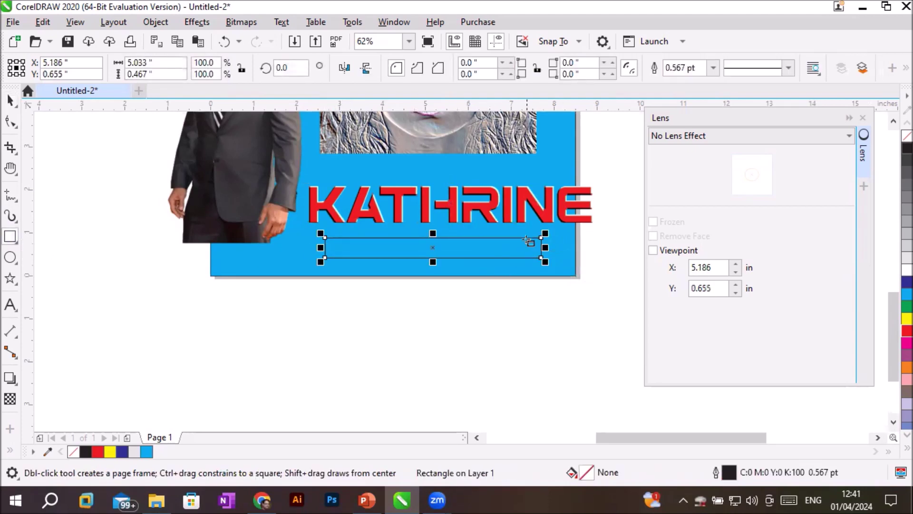
scroll(528, 250, "up", 2)
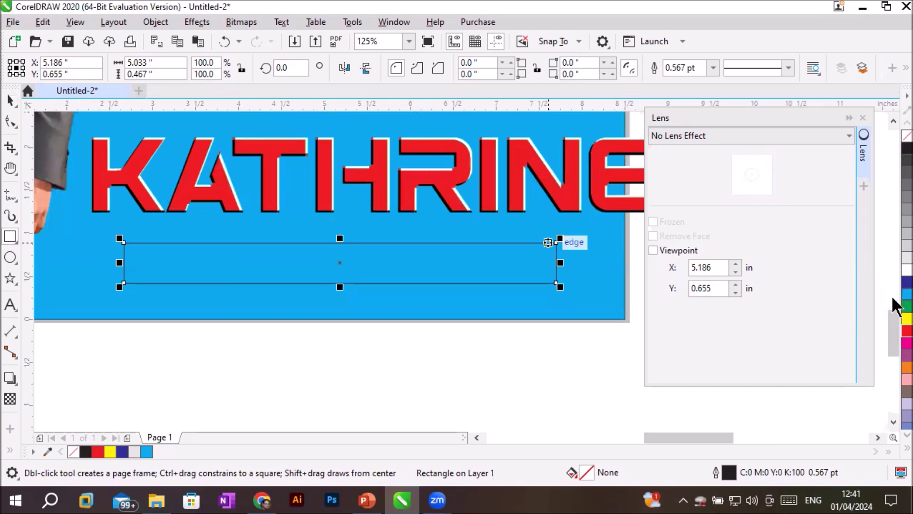
left_click(906, 283)
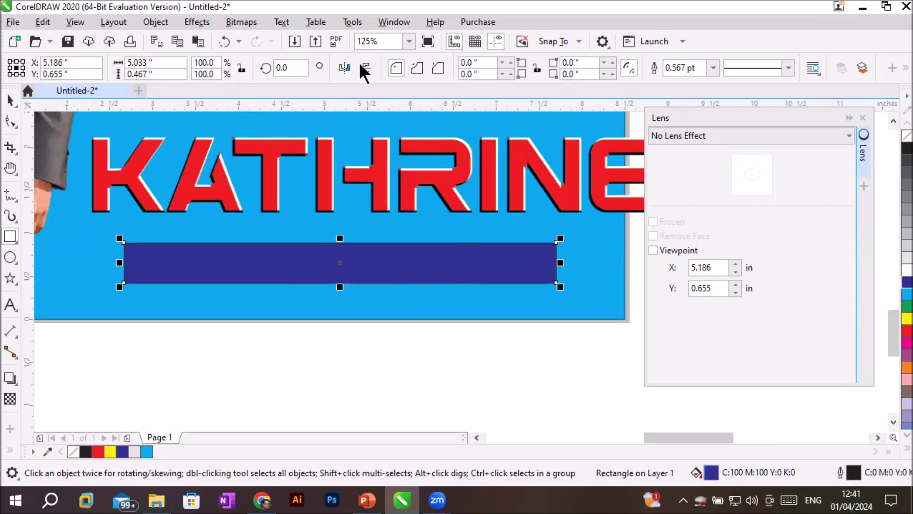
- Emboss the blue rectangle, previewing Black and Gray before applying the effect with Original color
left_click(230, 21)
mouse_move(197, 22)
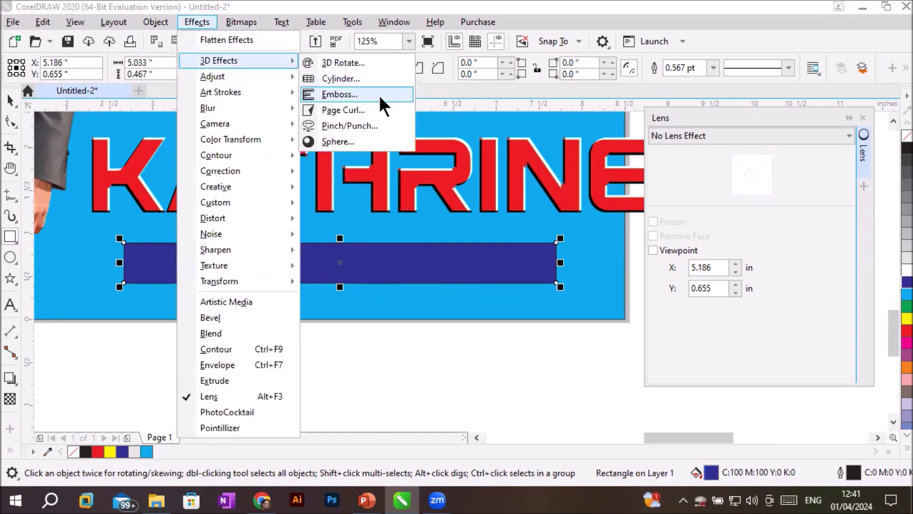
left_click(474, 312)
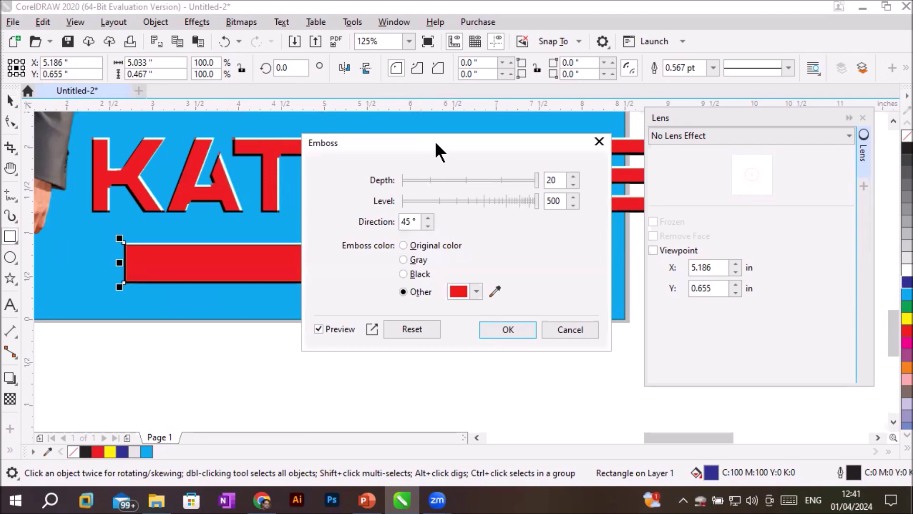
left_click_drag(435, 141, 670, 113)
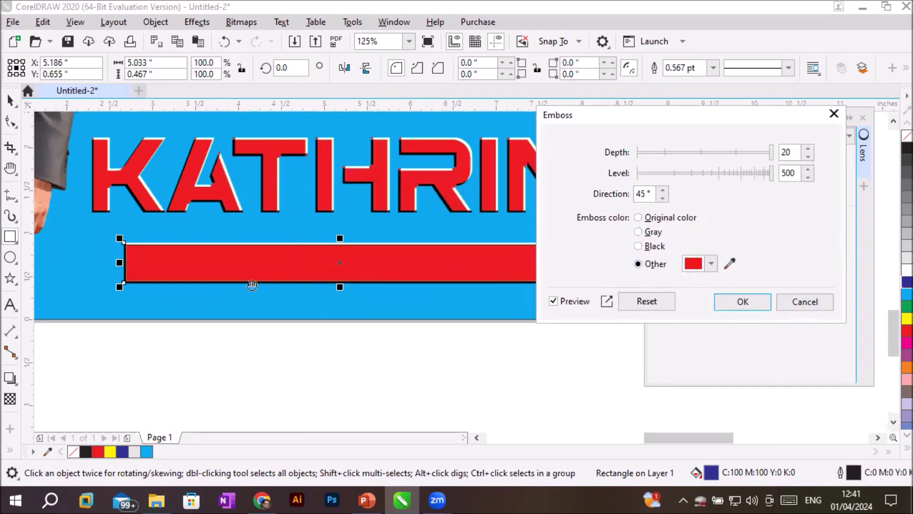
scroll(251, 284, "up", 3)
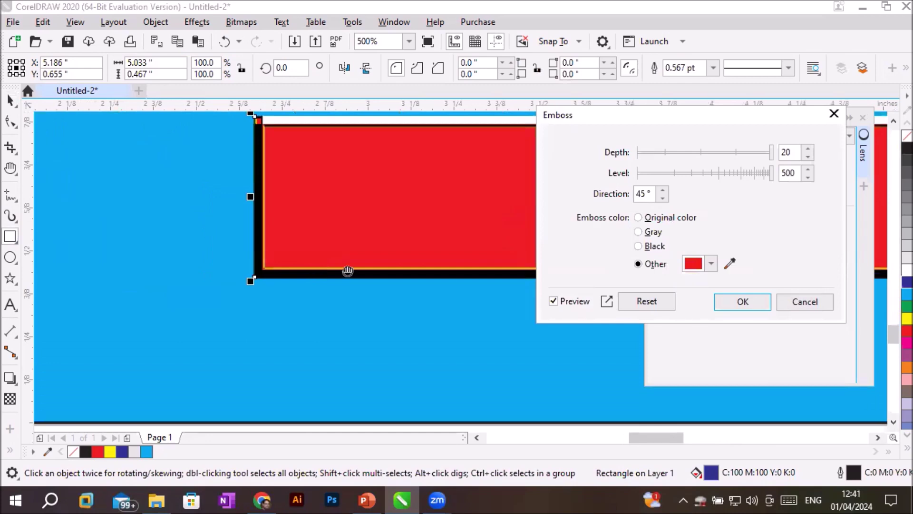
scroll(348, 271, "down", 1)
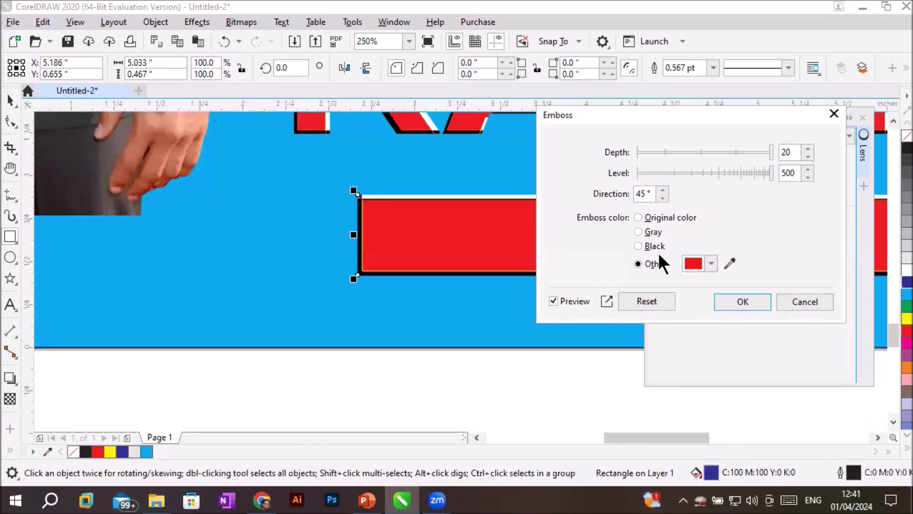
left_click(646, 243)
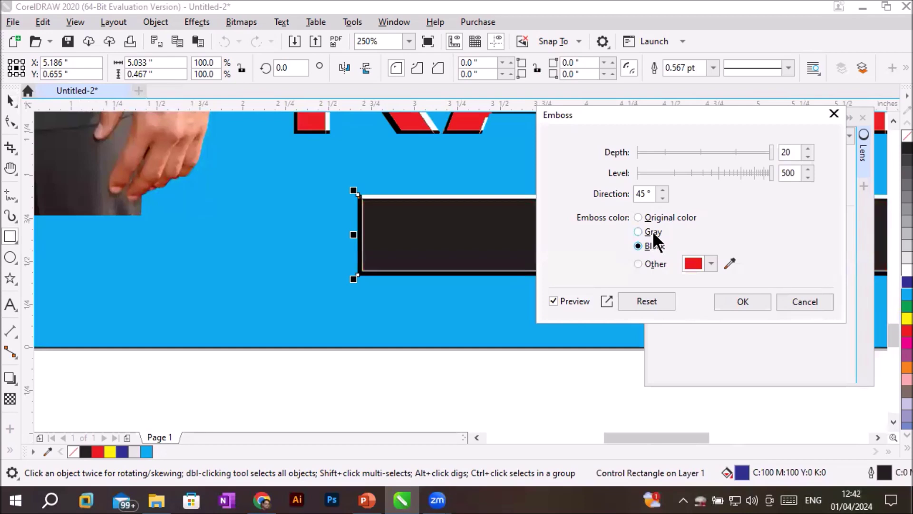
left_click(653, 231)
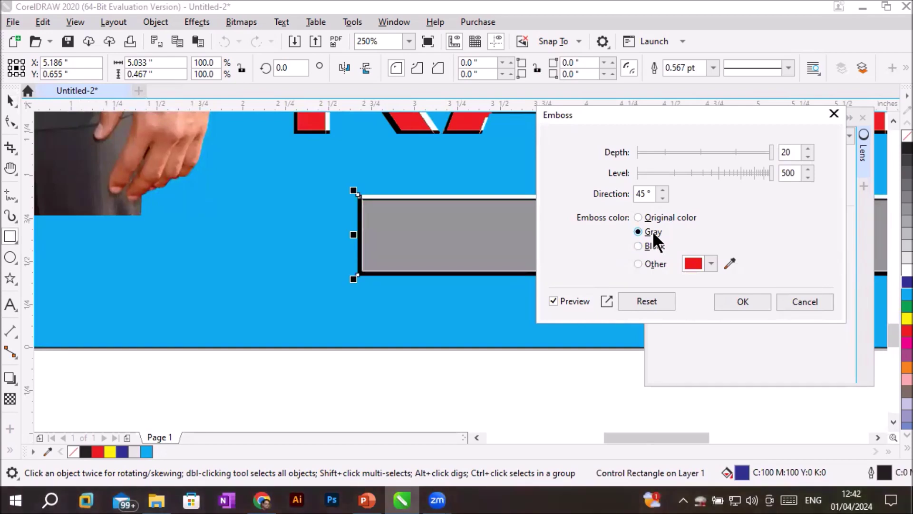
left_click(655, 218)
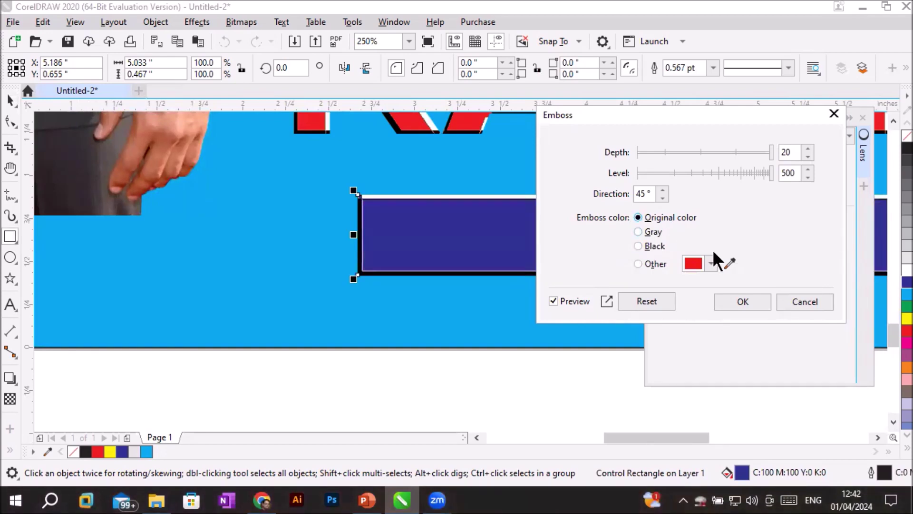
left_click(738, 313)
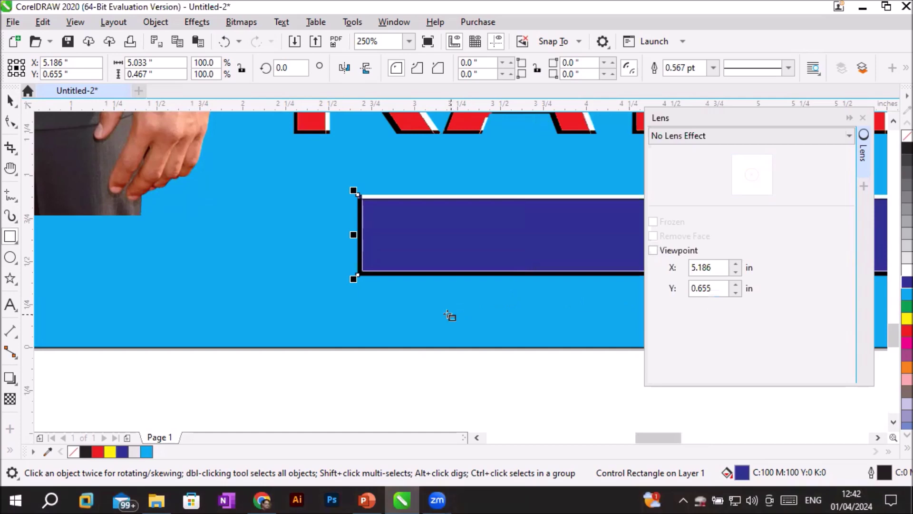
- Move the photo of two women at a desk to about X 5.29, Y 5.34 inches, above the name text
left_click(10, 100)
scroll(385, 269, "down", 1)
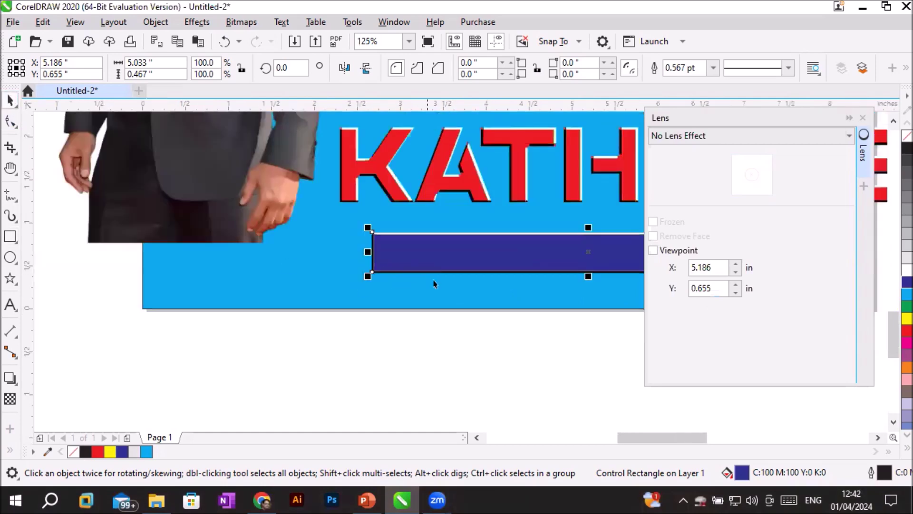
scroll(521, 304, "down", 1)
scroll(531, 305, "down", 1)
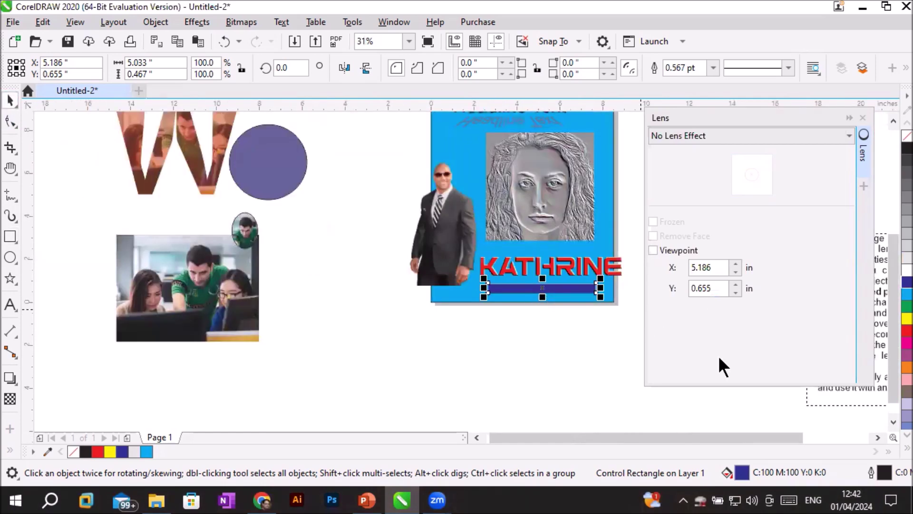
left_click(878, 437)
left_click(878, 437)
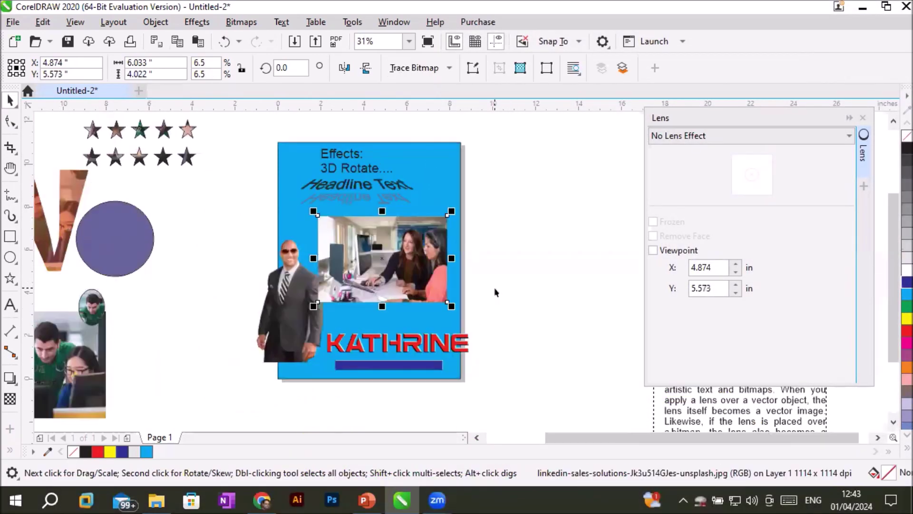
scroll(494, 292, "up", 2)
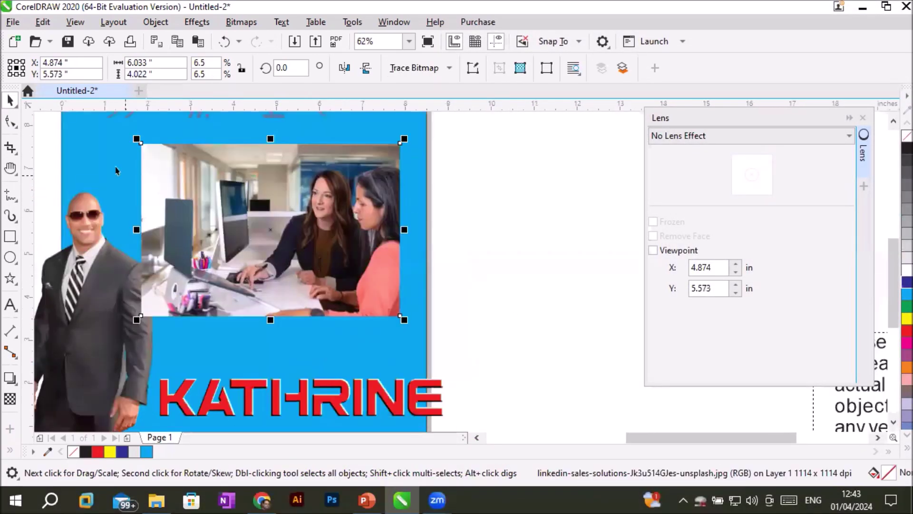
left_click_drag(263, 215, 281, 225)
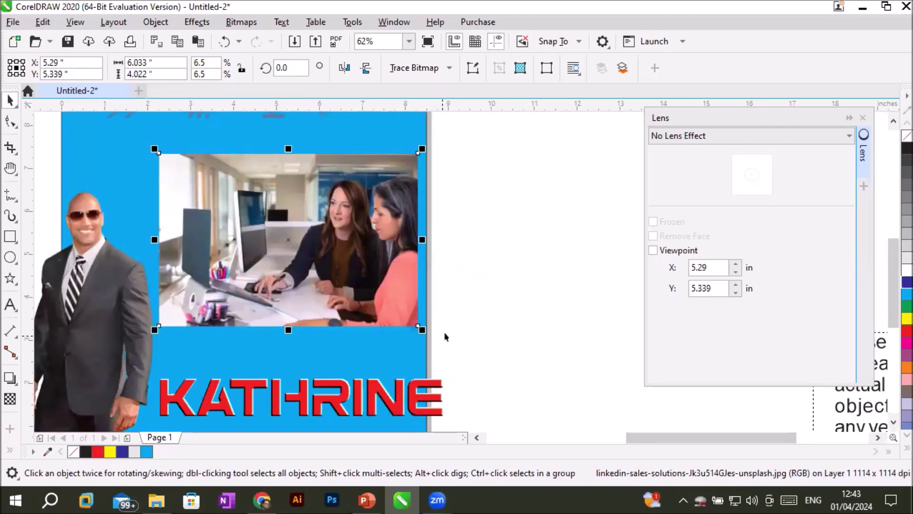
- Start a Page Curl on the photo of two women at a desk and curl its upper-left corner
left_click(198, 24)
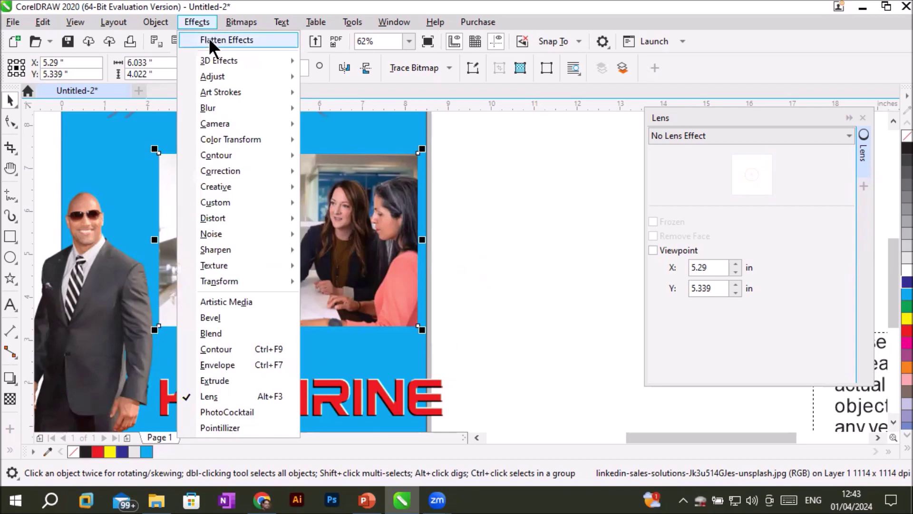
mouse_move(233, 61)
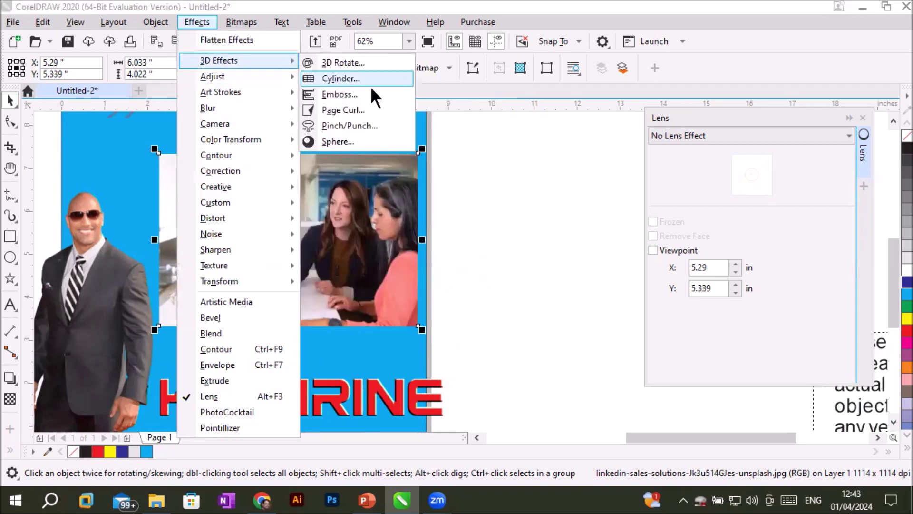
left_click(353, 109)
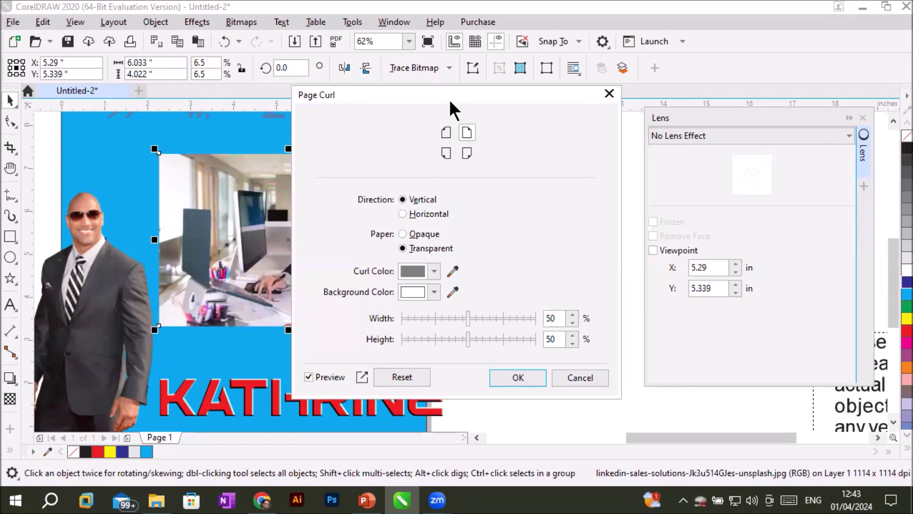
left_click_drag(450, 101, 665, 93)
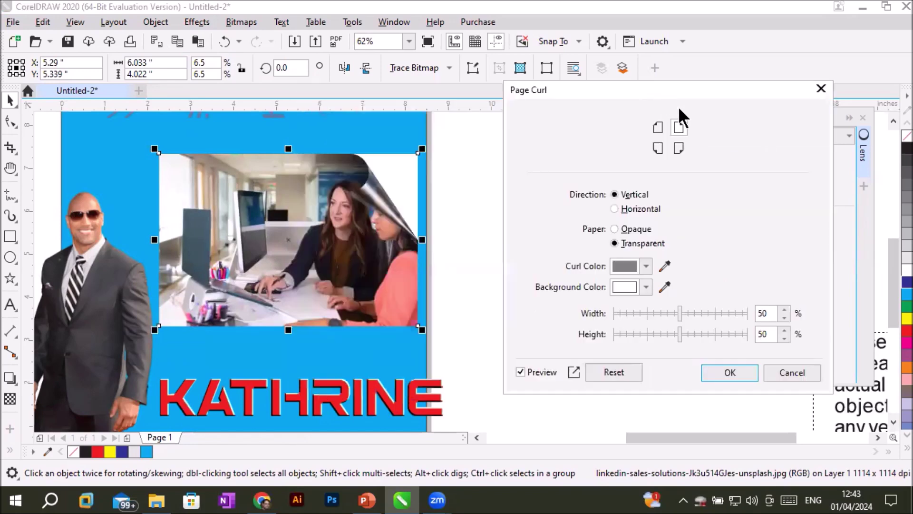
left_click(651, 131)
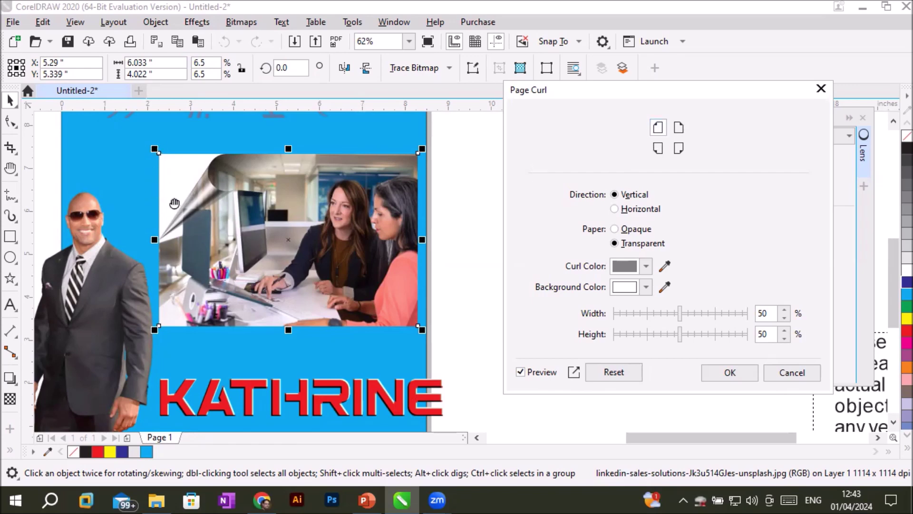
- Set the page curl's background color to the blue sampled from the page behind the photo
left_click(645, 287)
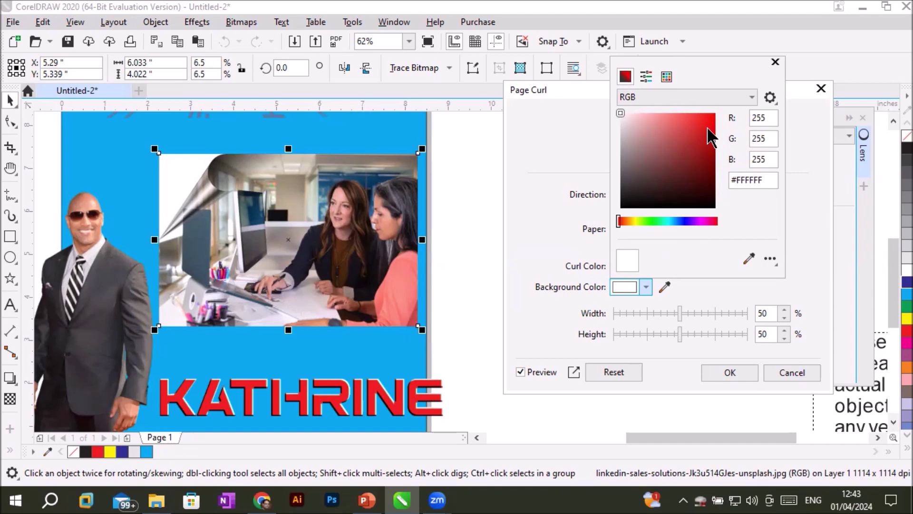
left_click(750, 258)
left_click(122, 153)
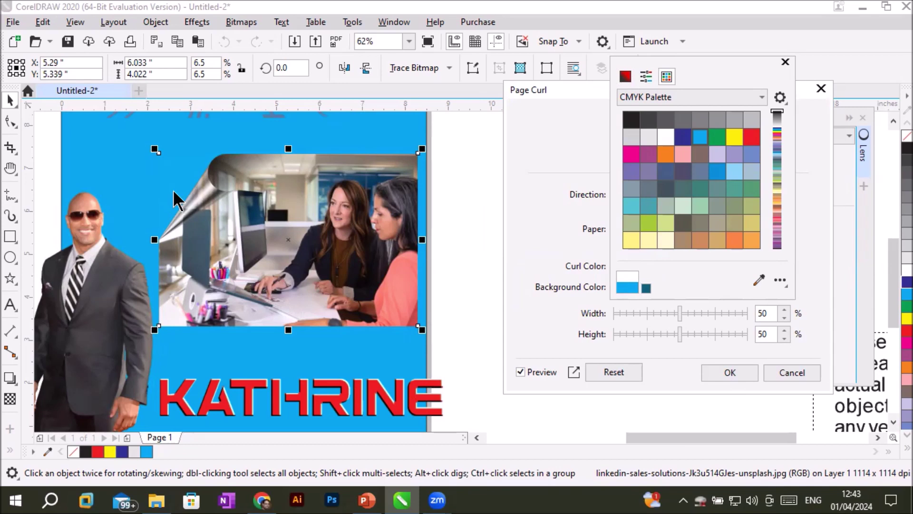
left_click(562, 119)
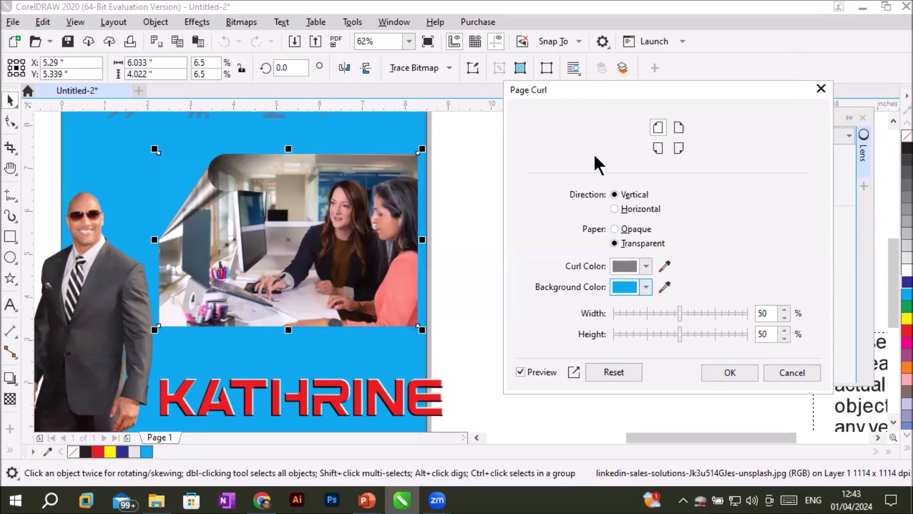
- Preview the page curl on the photo's upper-right and lower-right corners, and set it to the lower-left corner
left_click(677, 129)
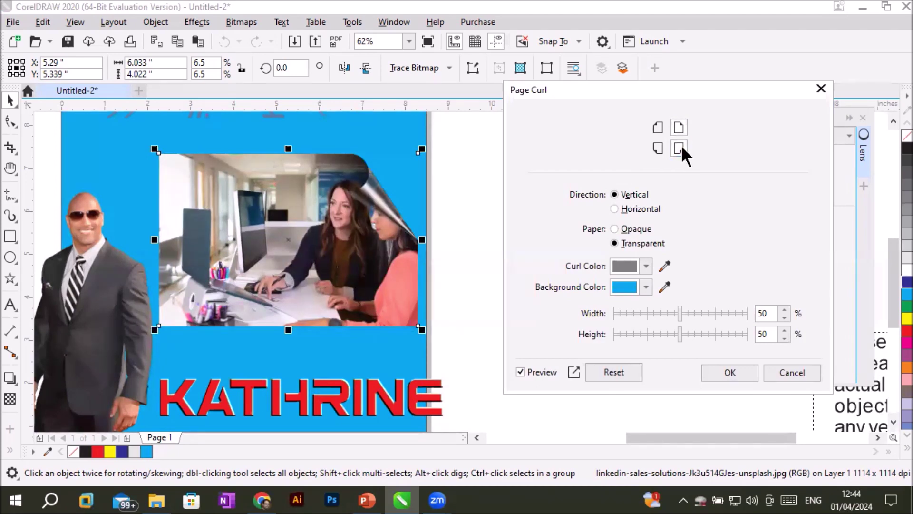
left_click(680, 149)
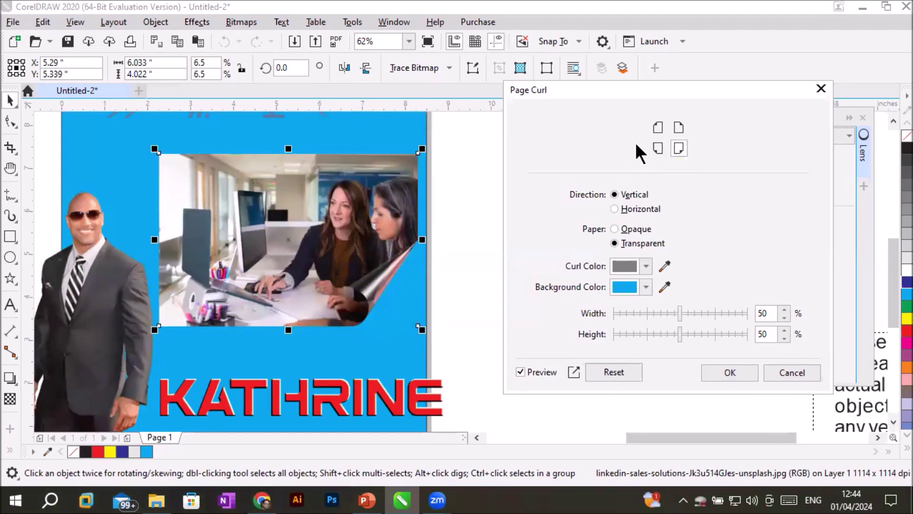
left_click(657, 145)
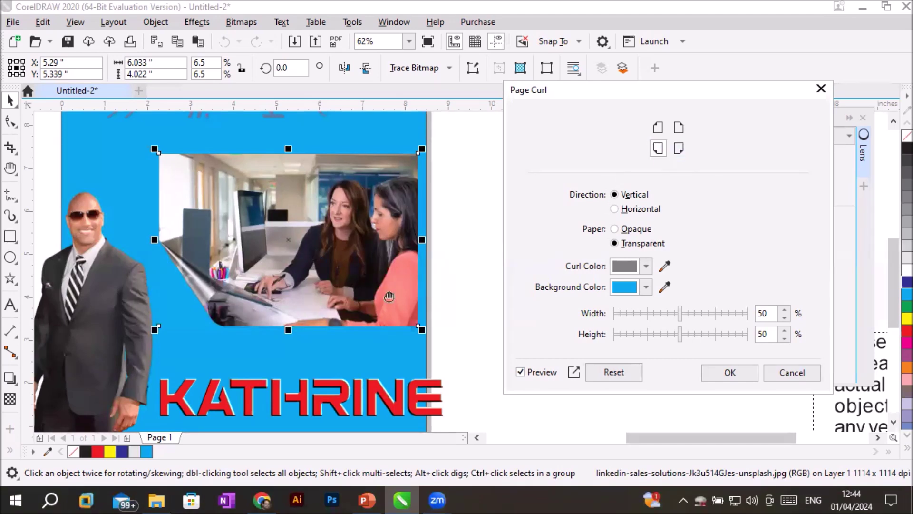
scroll(262, 302, "up", 4)
scroll(483, 301, "down", 5)
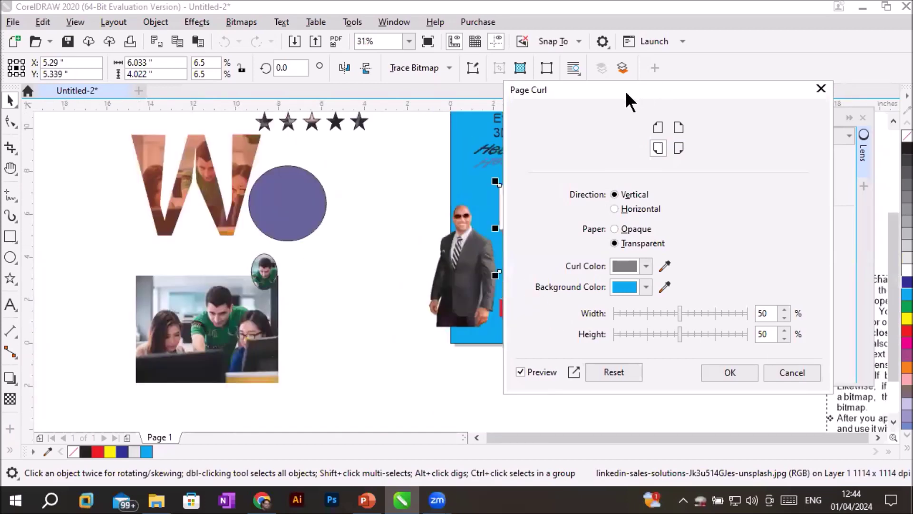
- Set the page curl's paper to Opaque for the office photo on the blue page
left_click_drag(625, 90, 156, 87)
scroll(405, 260, "up", 2)
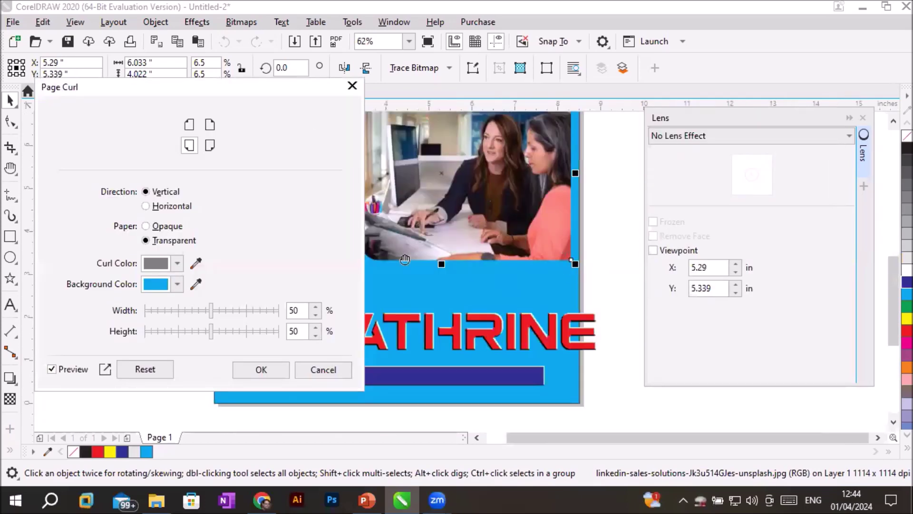
left_click_drag(251, 84, 819, 138)
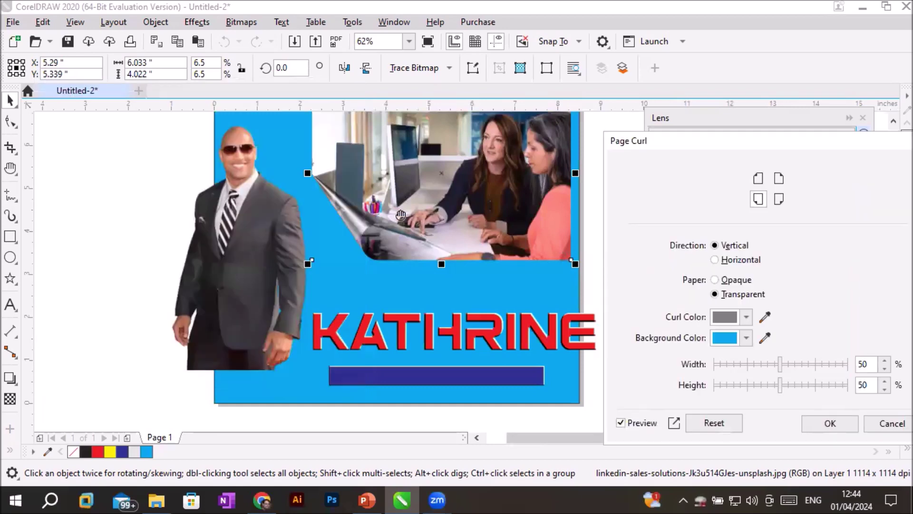
scroll(340, 211, "up", 2)
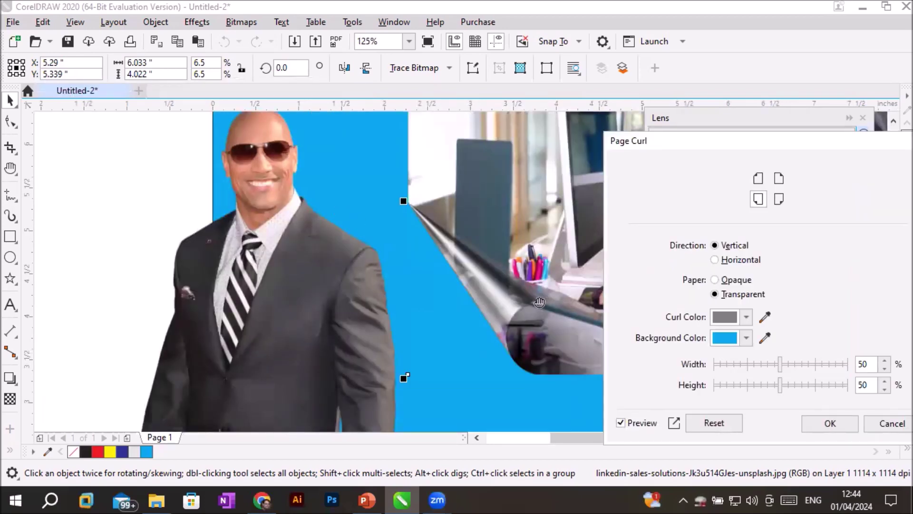
left_click_drag(539, 303, 373, 365)
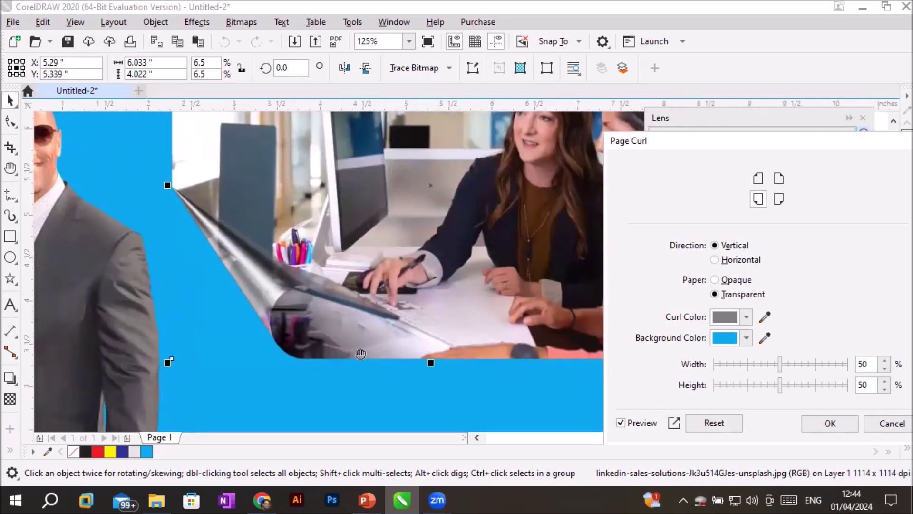
scroll(360, 354, "up", 2)
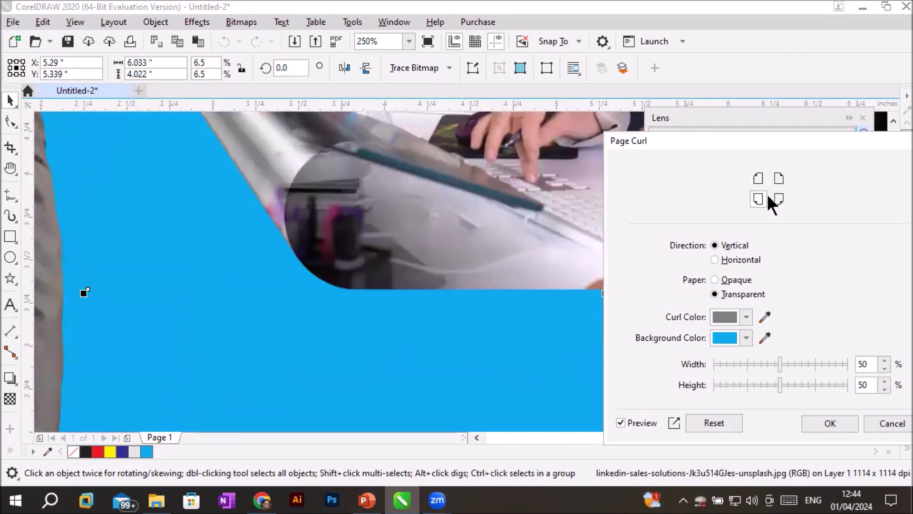
double_click(758, 139)
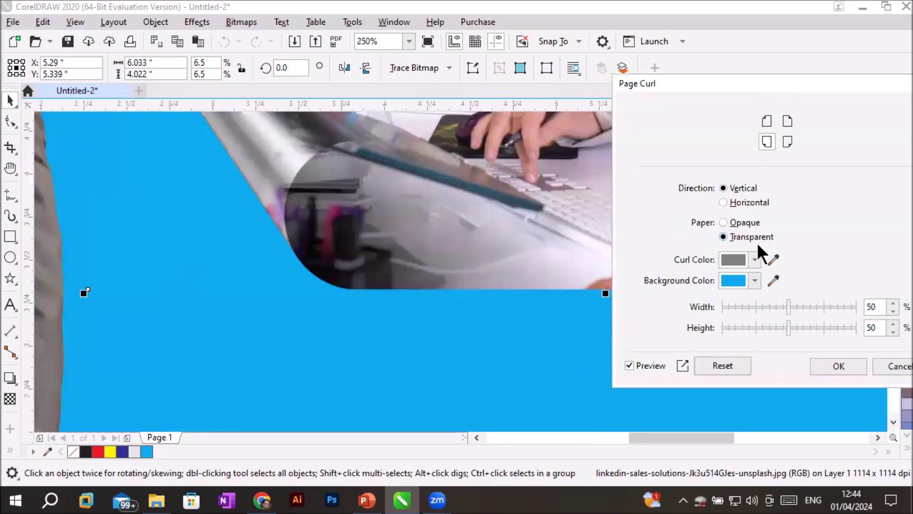
left_click(723, 222)
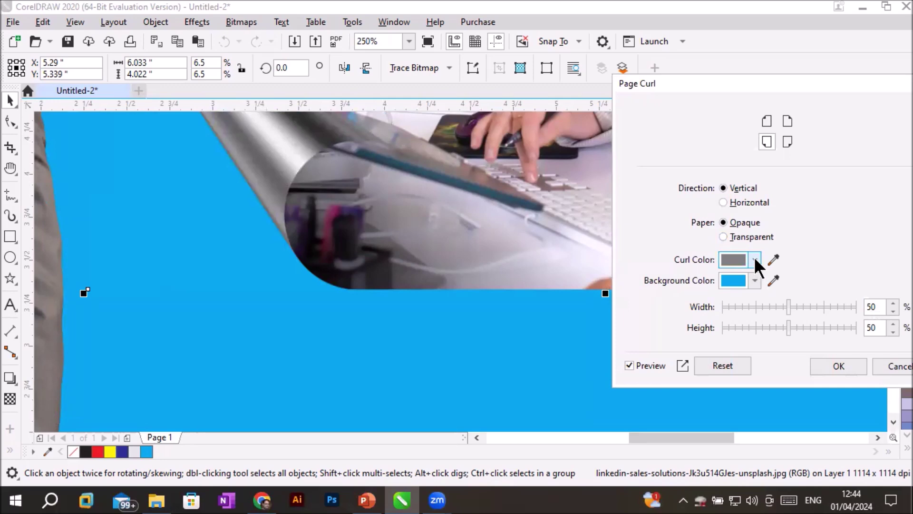
- Set the curl color to red #D92727 and apply the page curl to the photo
left_click(755, 258)
left_click(808, 99)
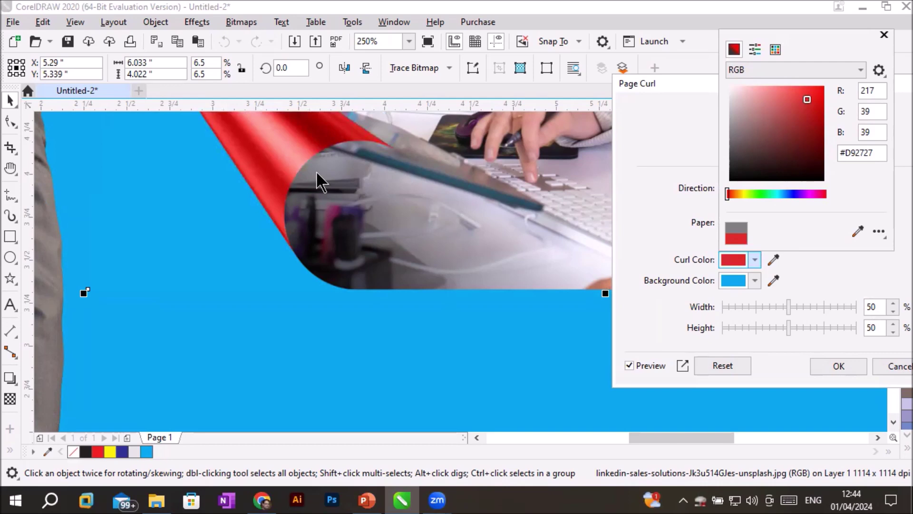
left_click(357, 148)
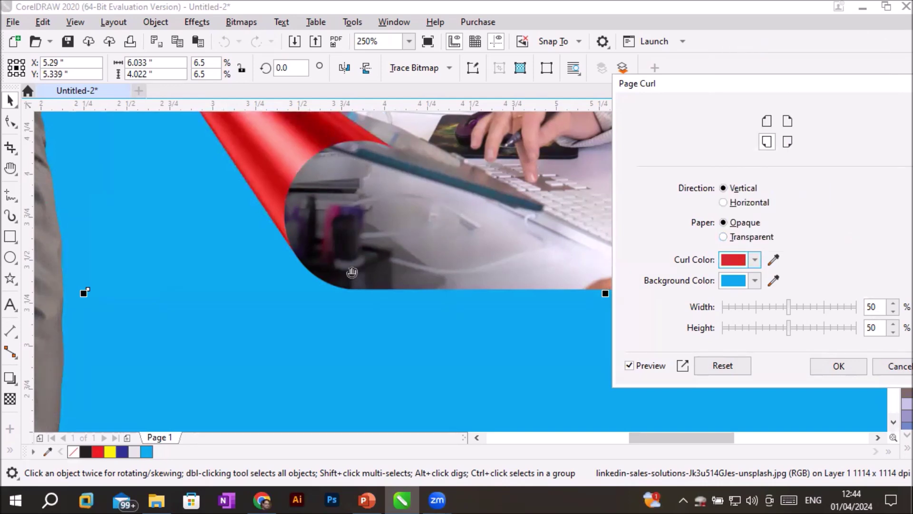
left_click(837, 367)
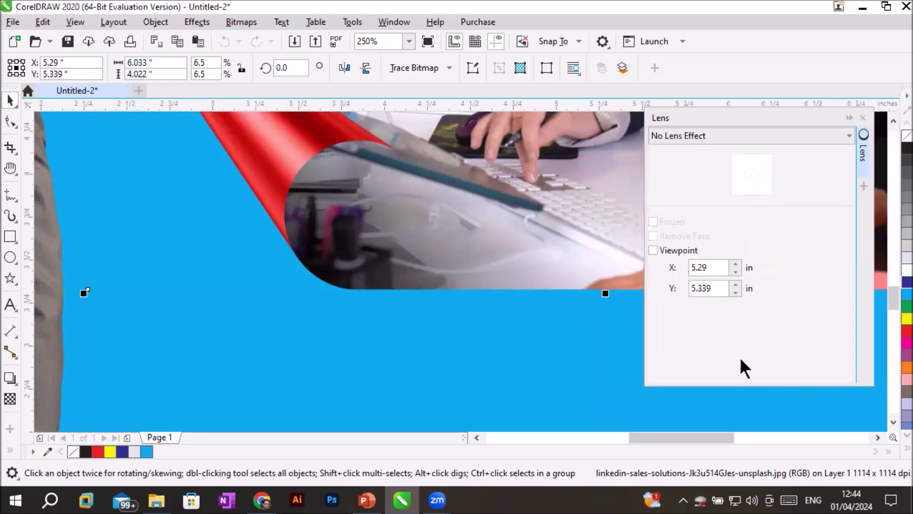
- Inspect the curled corner of the office photo and open the Page Curl effect for it again
key("h")
left_click_drag(359, 179, 354, 314)
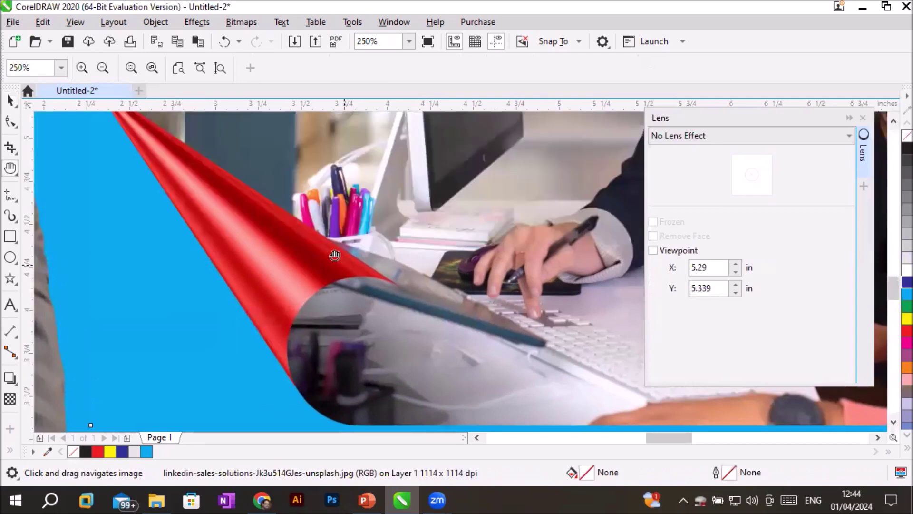
right_click(312, 234)
right_click(284, 218)
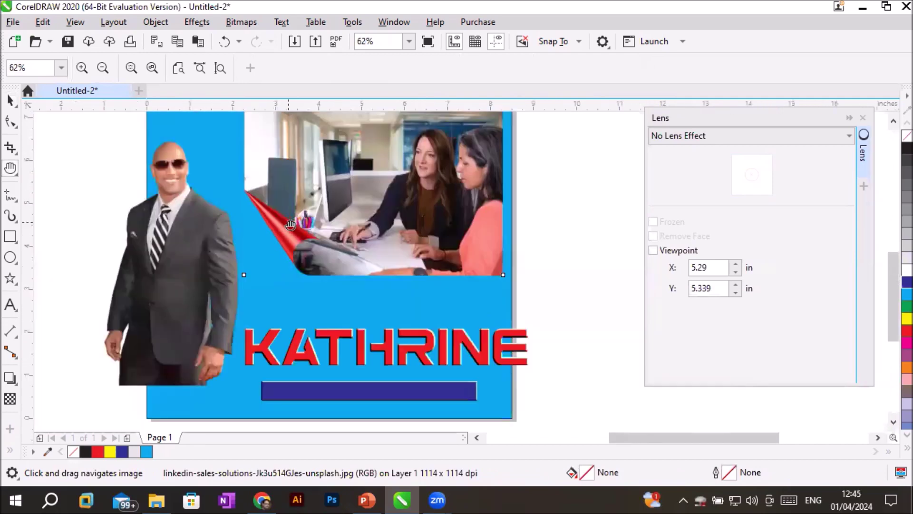
left_click(281, 201)
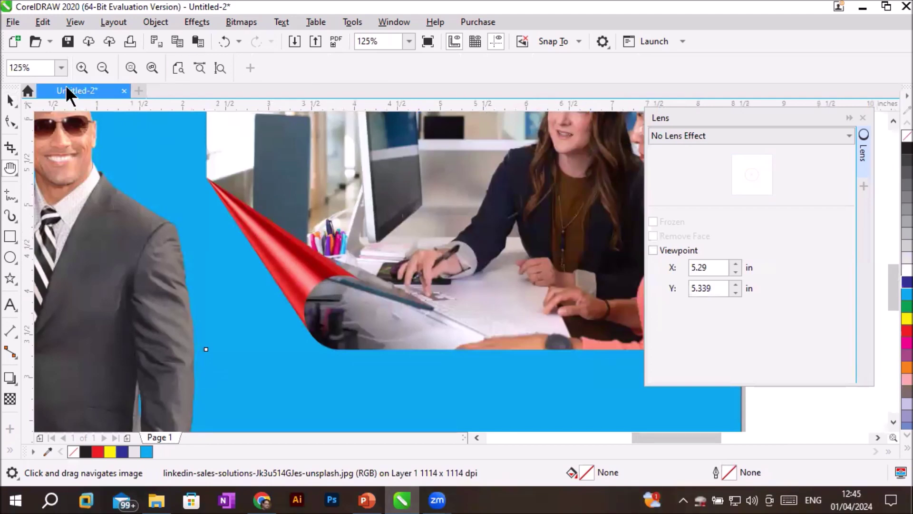
left_click(10, 100)
key("space")
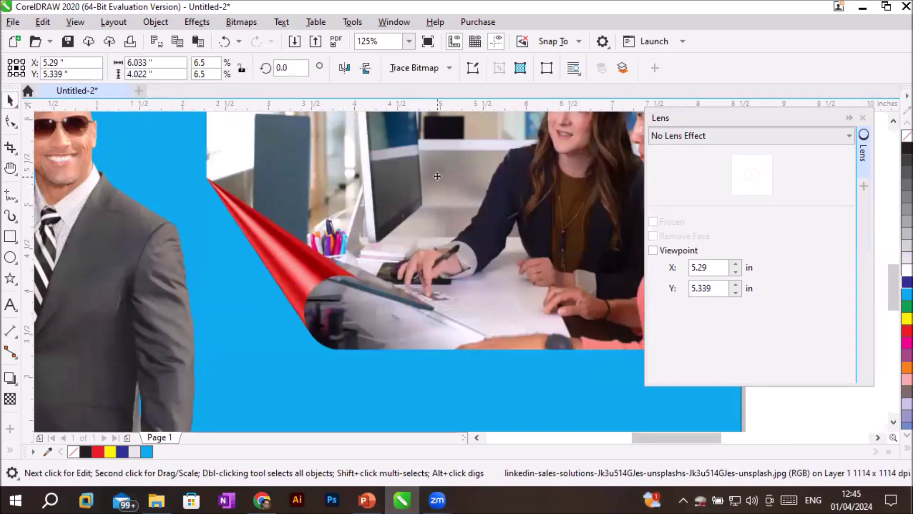
left_click(199, 21)
mouse_move(199, 22)
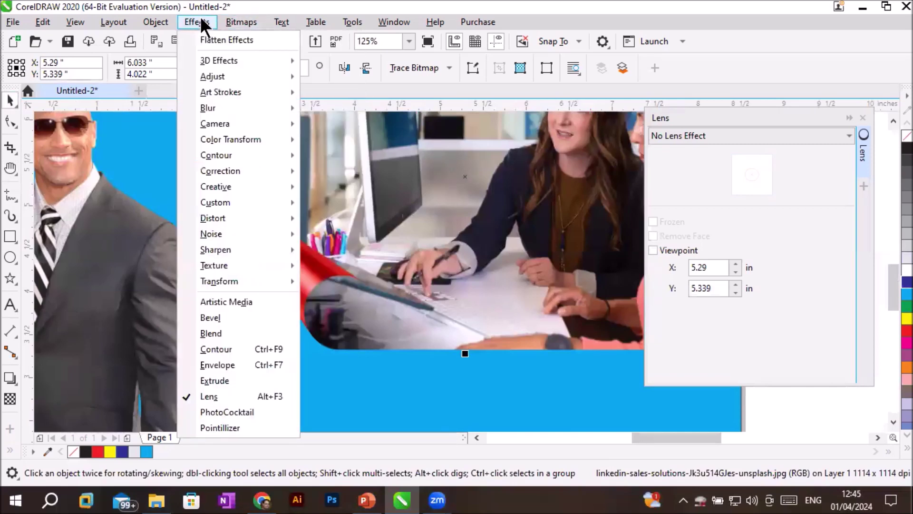
mouse_move(219, 62)
left_click(376, 110)
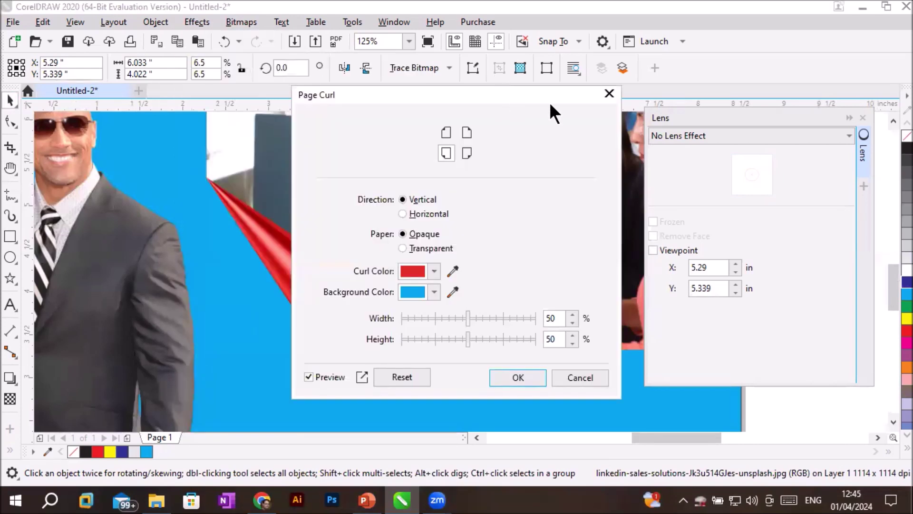
- Set the page curl's background color to green #11D684
left_click_drag(550, 104, 750, 119)
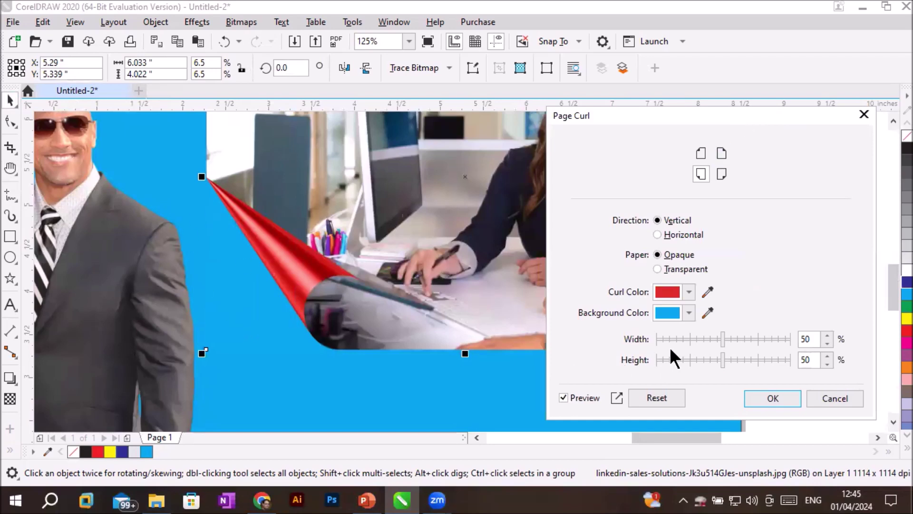
left_click(690, 312)
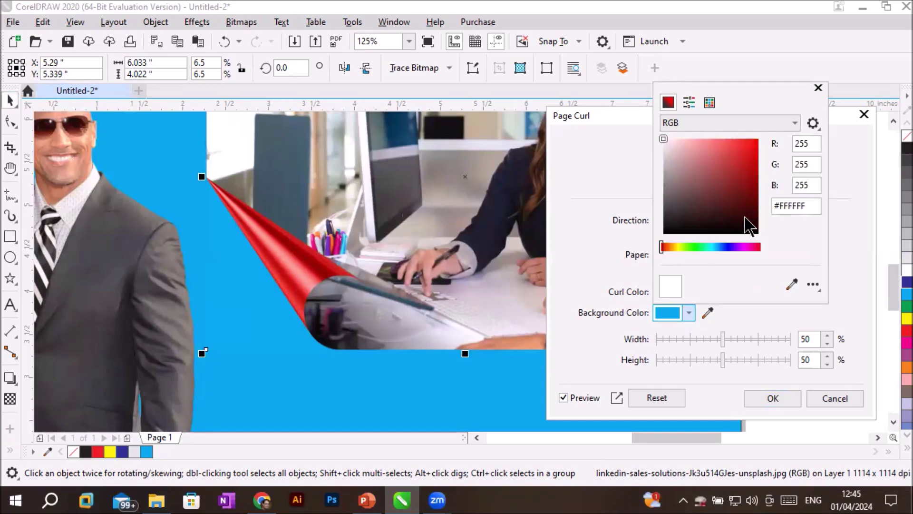
left_click(704, 246)
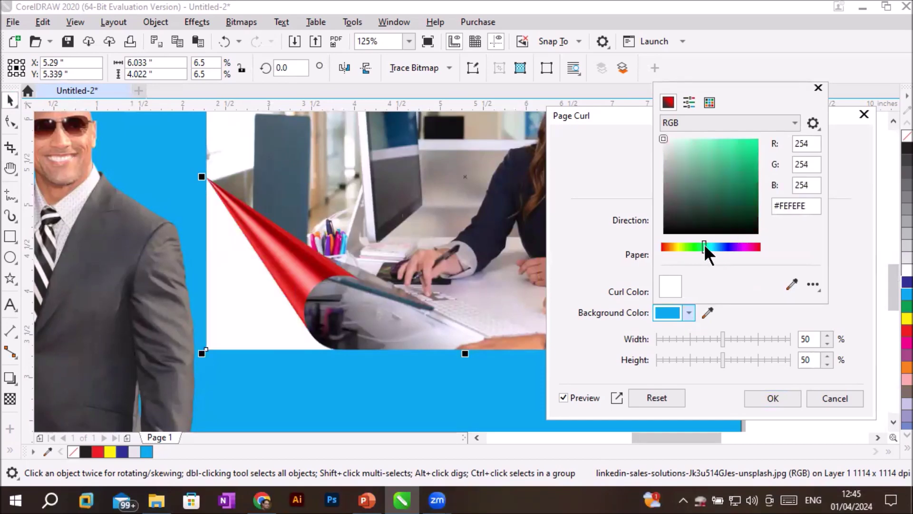
left_click(751, 154)
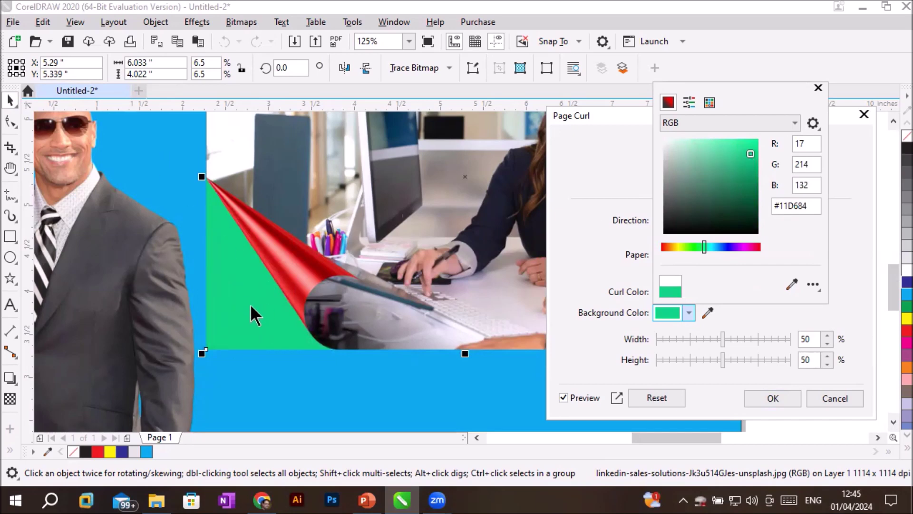
left_click(605, 148)
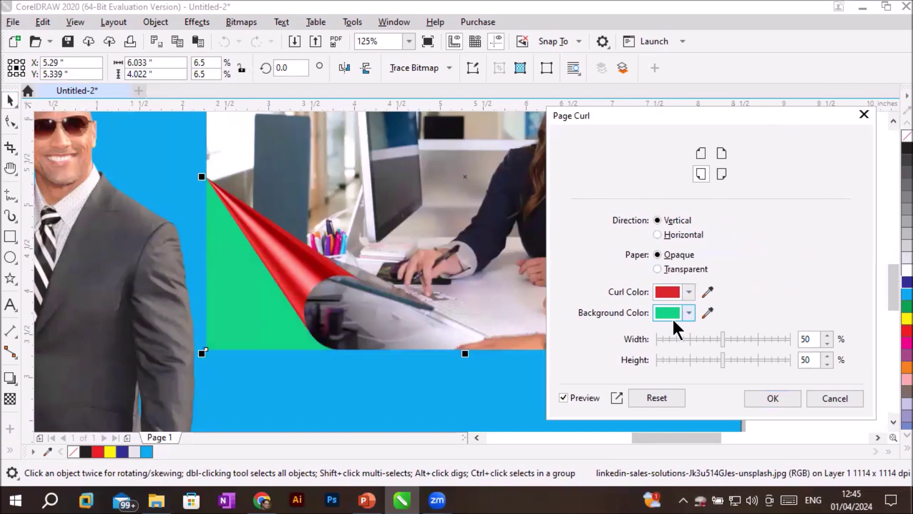
- Try dark blue #08176B and bright yellow #D6EB34 as the curl color, and settle on olive yellow #B3C244
left_click(689, 292)
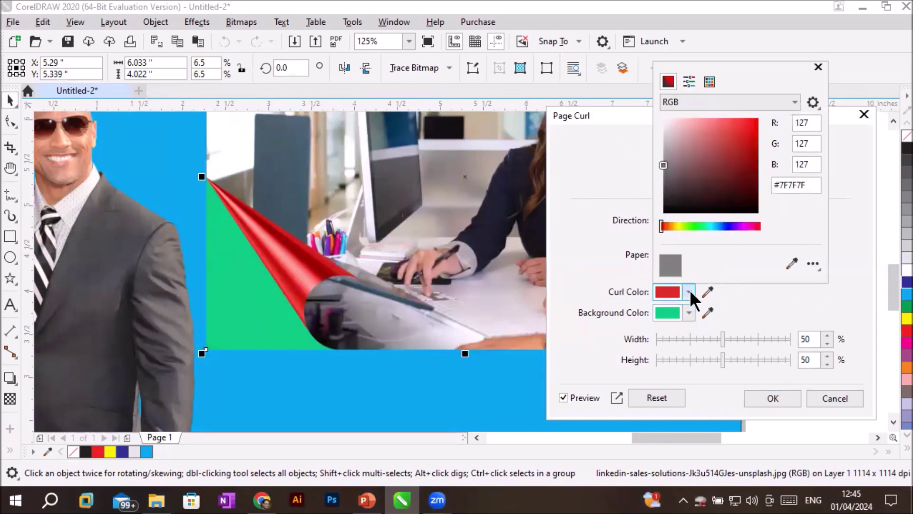
left_click(724, 225)
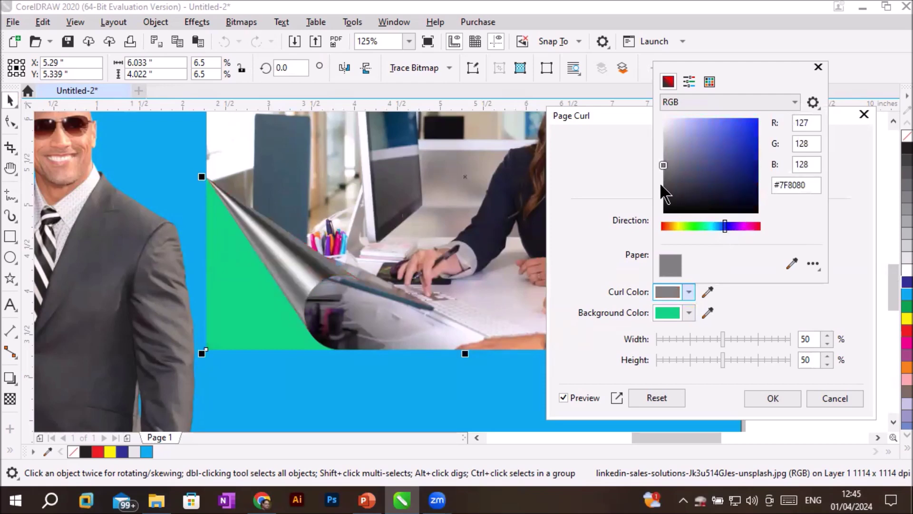
left_click(740, 131)
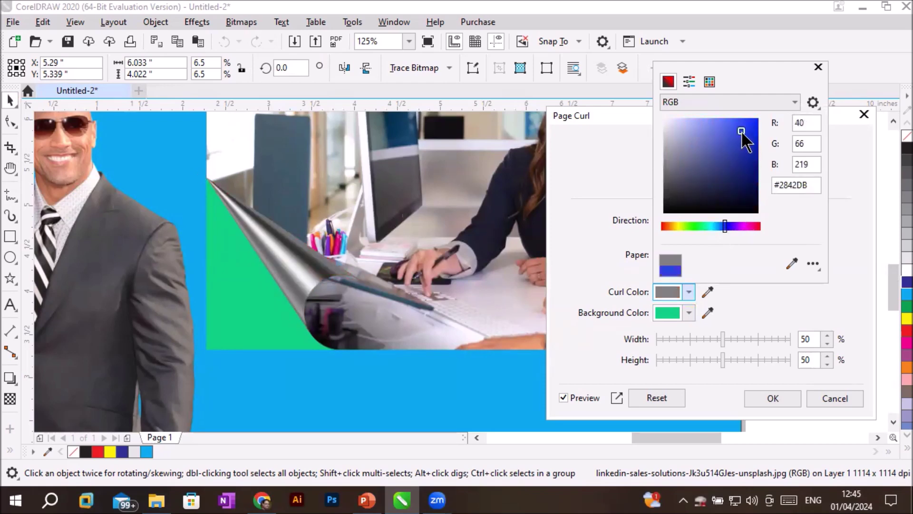
left_click(750, 174)
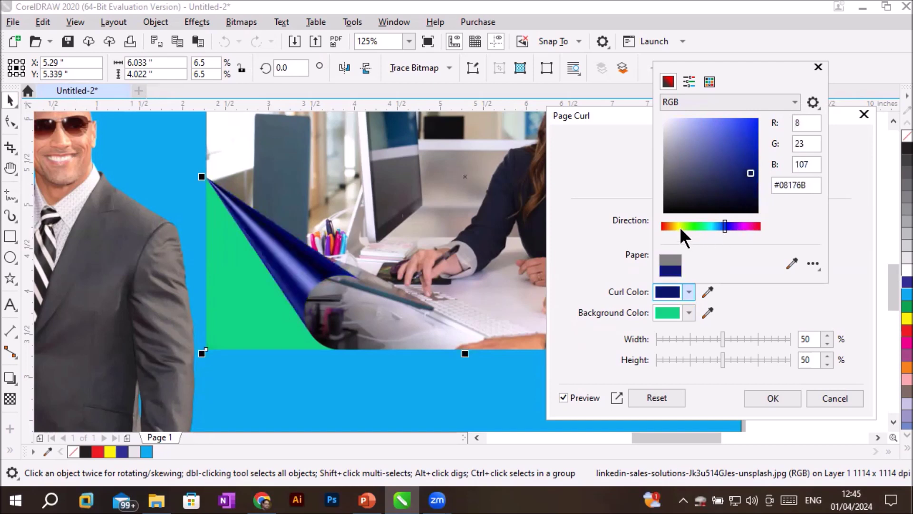
left_click(680, 226)
left_click(738, 124)
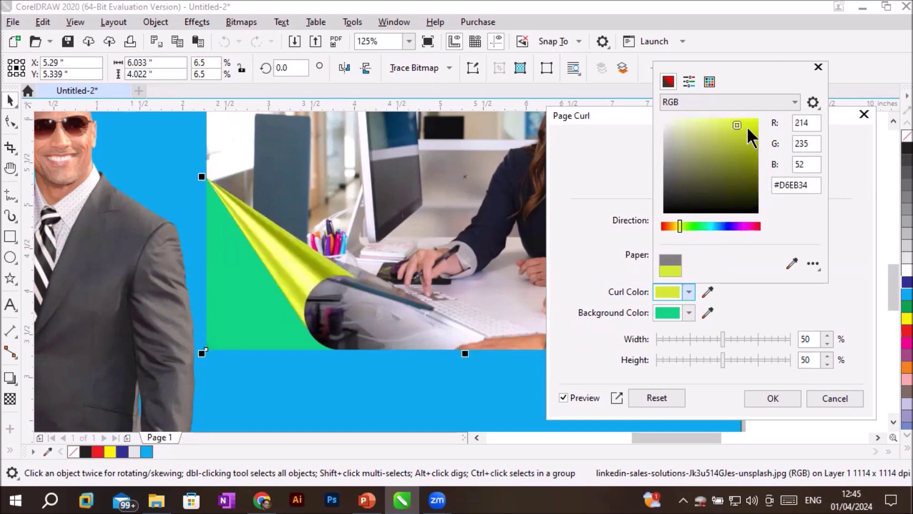
left_click(725, 140)
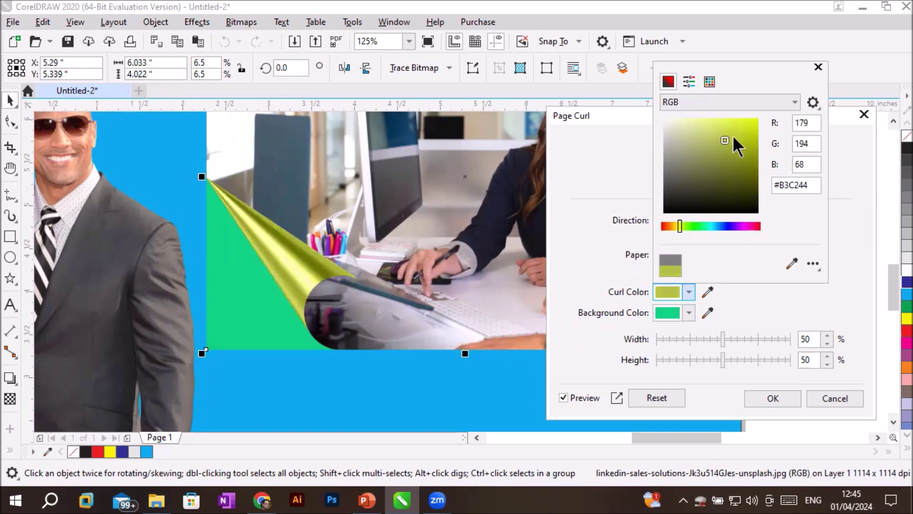
left_click(610, 166)
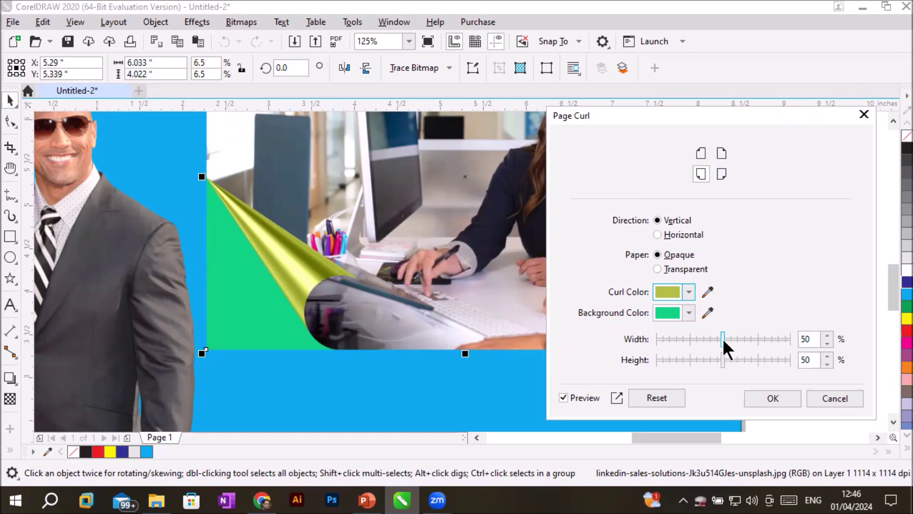
- Try page curl widths of 95% and 1%, and settle on a width of 16%
scroll(528, 262, "down", 4)
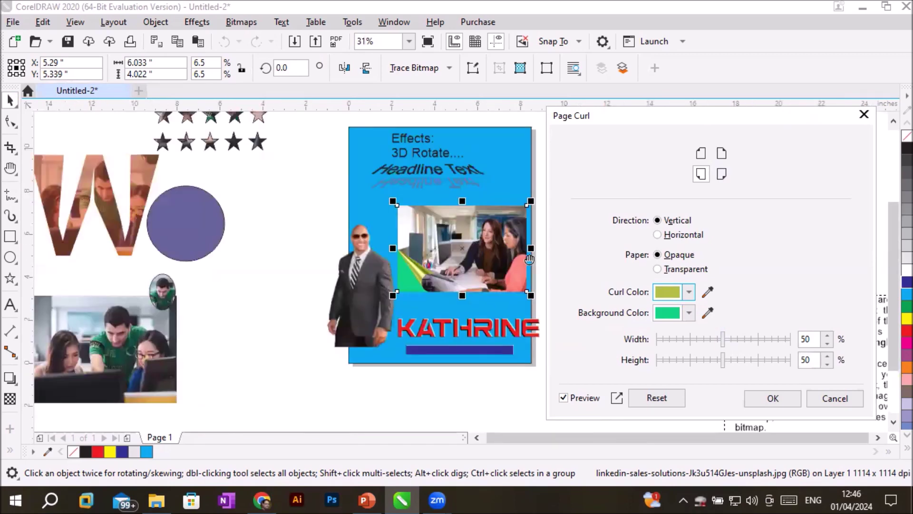
scroll(527, 262, "up", 2)
left_click_drag(721, 339, 779, 339)
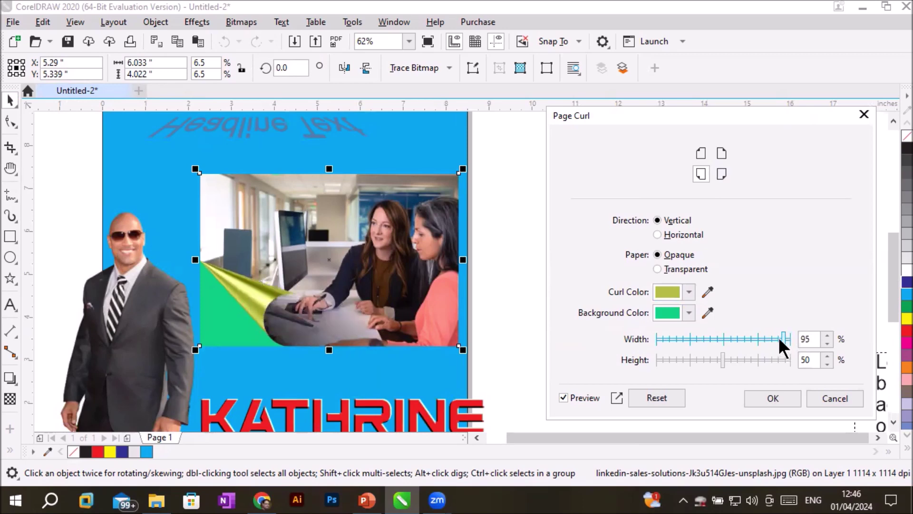
left_click_drag(781, 339, 648, 344)
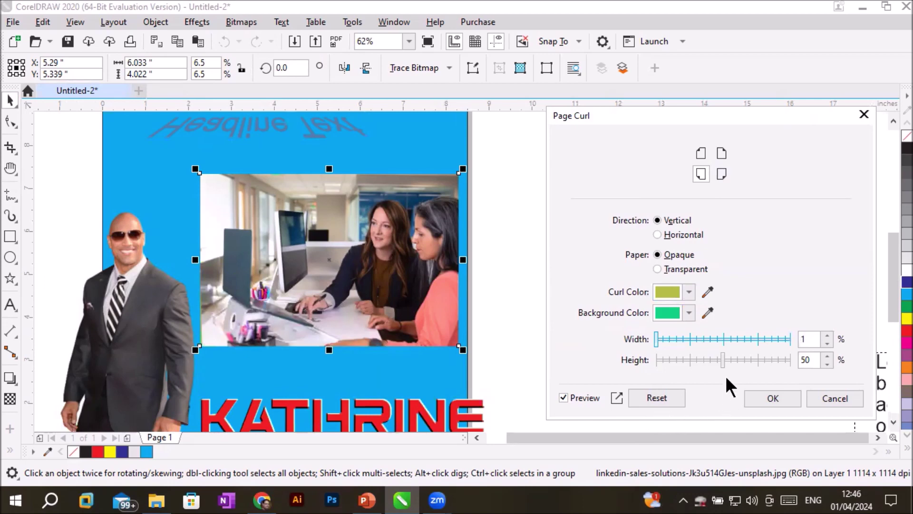
left_click_drag(655, 338, 675, 337)
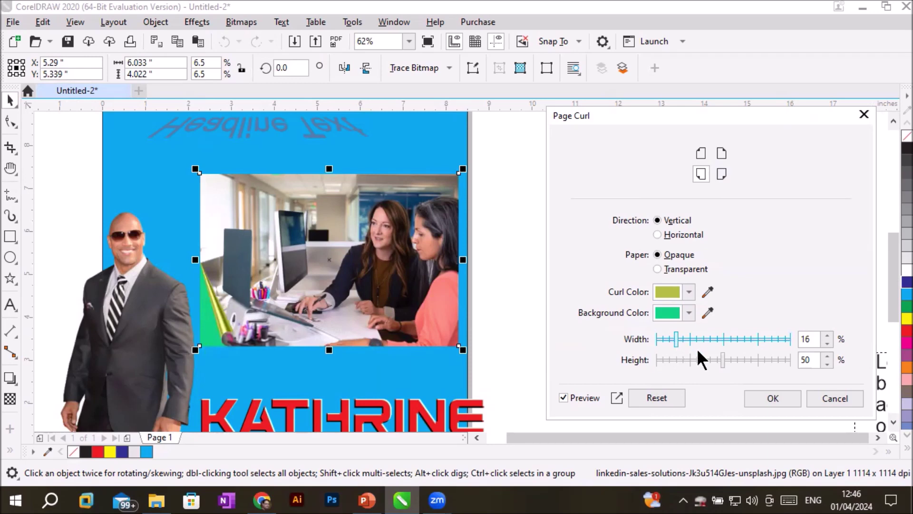
- Raise the page curl's height to 100%
left_click_drag(724, 356, 778, 361)
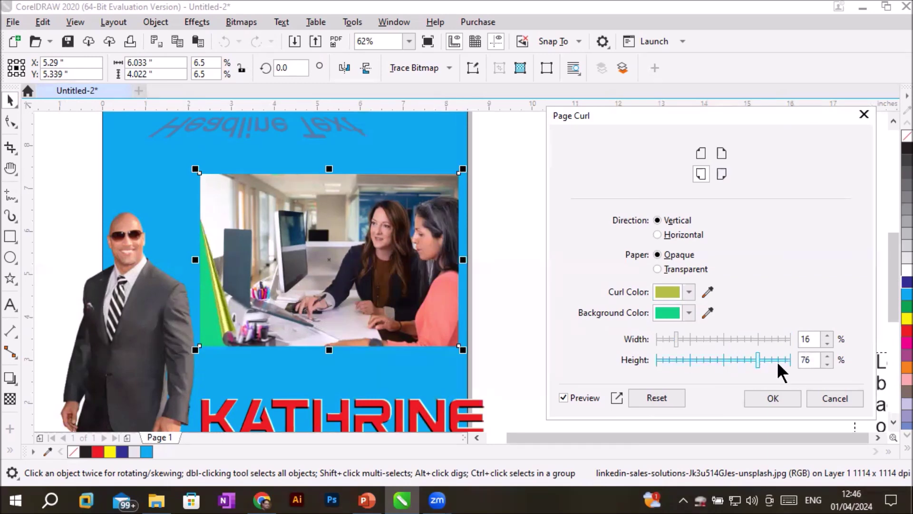
left_click(778, 361)
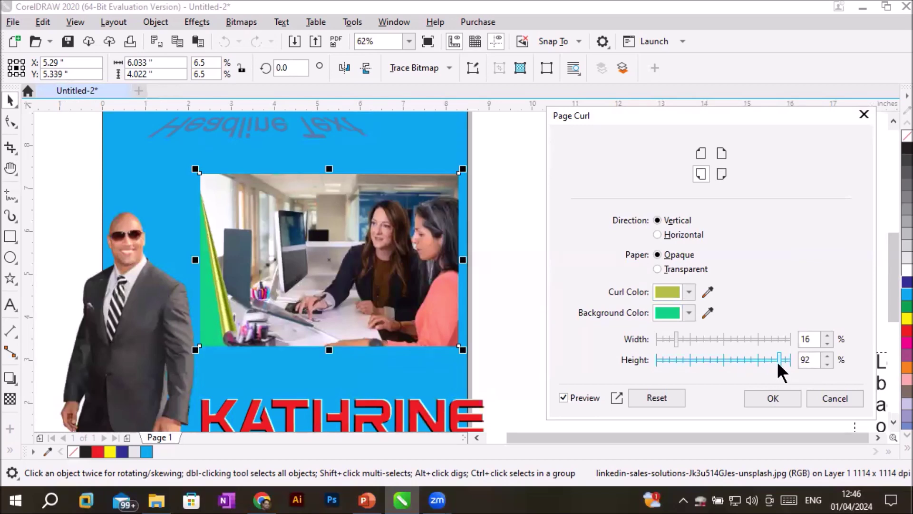
left_click_drag(777, 361, 789, 362)
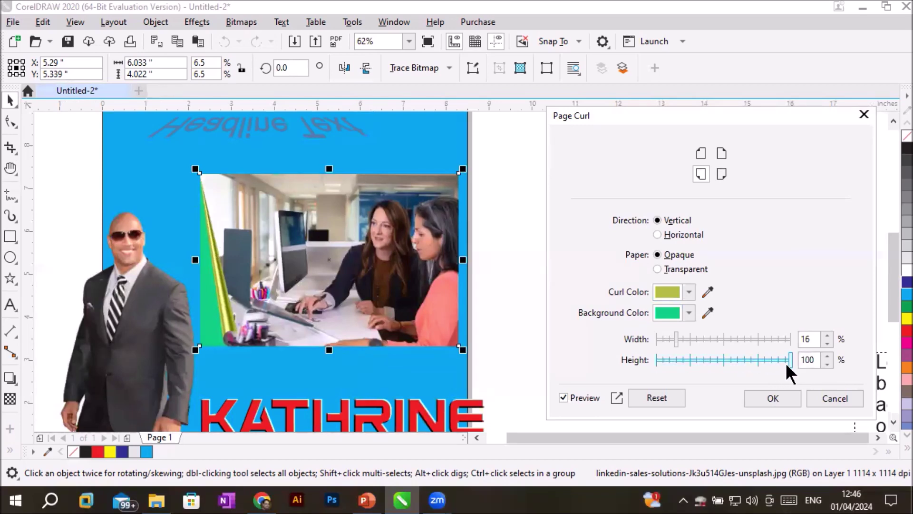
- Set the page curl's width to 60%, match its background color to the page's blue #00AFEF, and apply the effect
left_click_drag(675, 337, 736, 341)
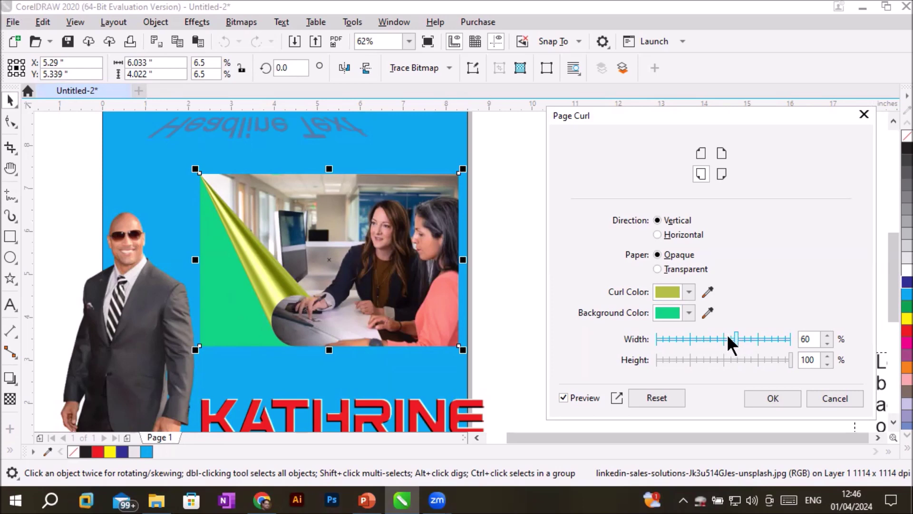
left_click(690, 313)
left_click(708, 312)
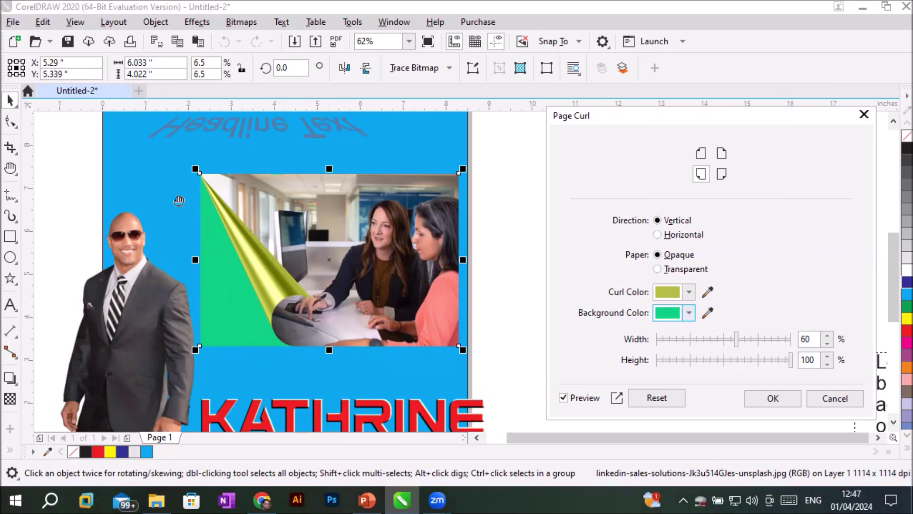
left_click(709, 313)
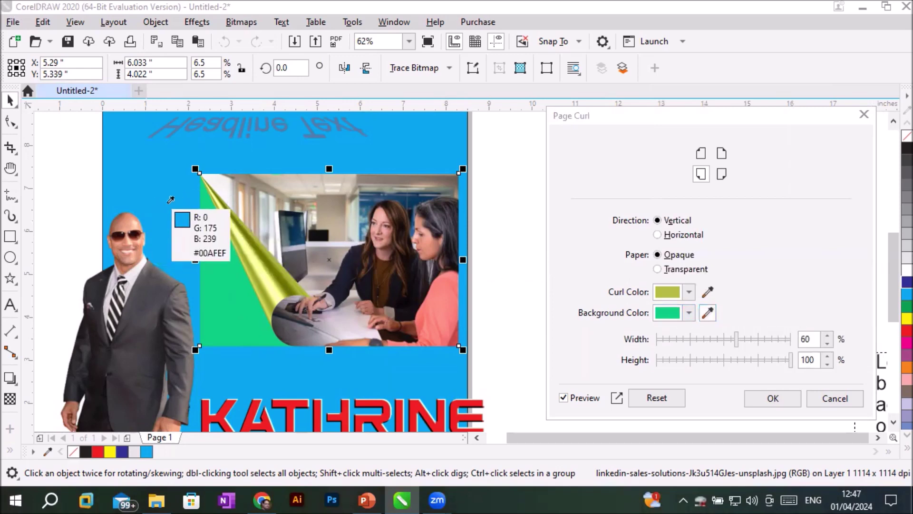
left_click(213, 259)
key("F3")
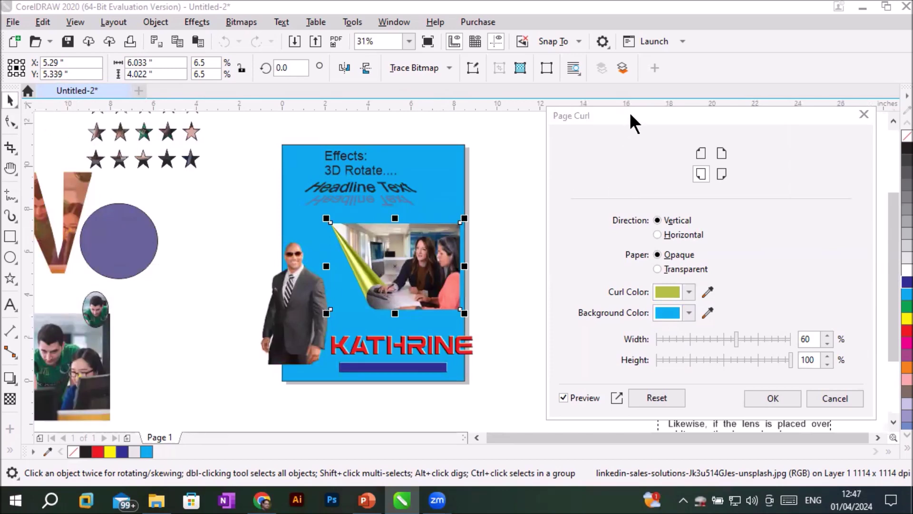
left_click_drag(629, 112, 619, 39)
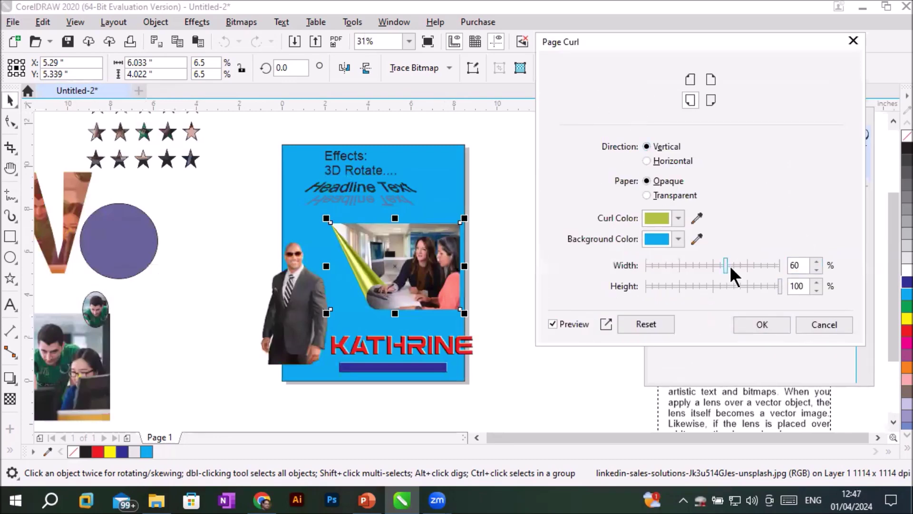
left_click(760, 324)
- Scale the curled photo down to about 3.87 × 2.58 inches and move the cutout of the man in a suit lower
left_click_drag(325, 313, 372, 281)
left_click_drag(289, 297, 305, 328)
scroll(403, 228, "up", 2)
- Place a horizontally mirrored copy of the curled photo on the page's left half, level with the original
left_click(435, 259)
left_click_drag(435, 259, 267, 257)
left_click_drag(167, 276, 222, 274)
left_click_drag(415, 264, 412, 253)
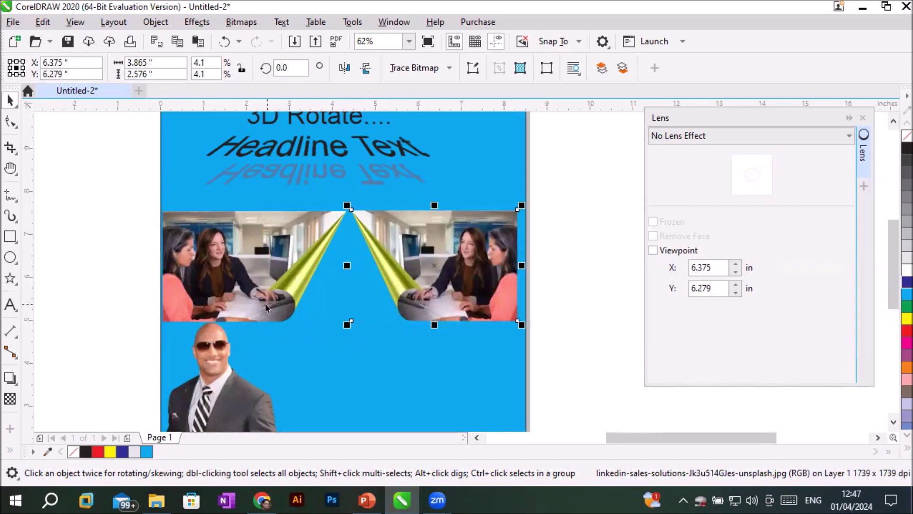
left_click(377, 364)
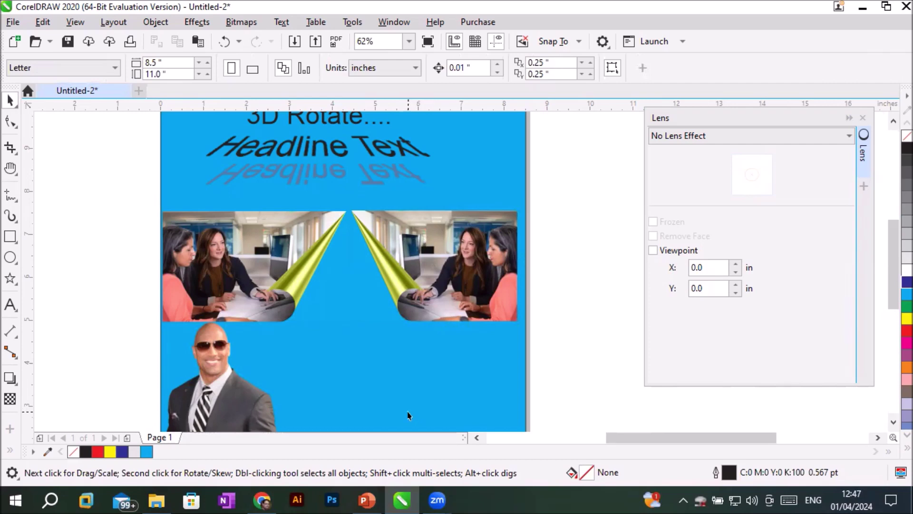
- Center the man's cutout between the two curled photos and bring it to the front of the layer
left_click_drag(280, 409, 405, 374)
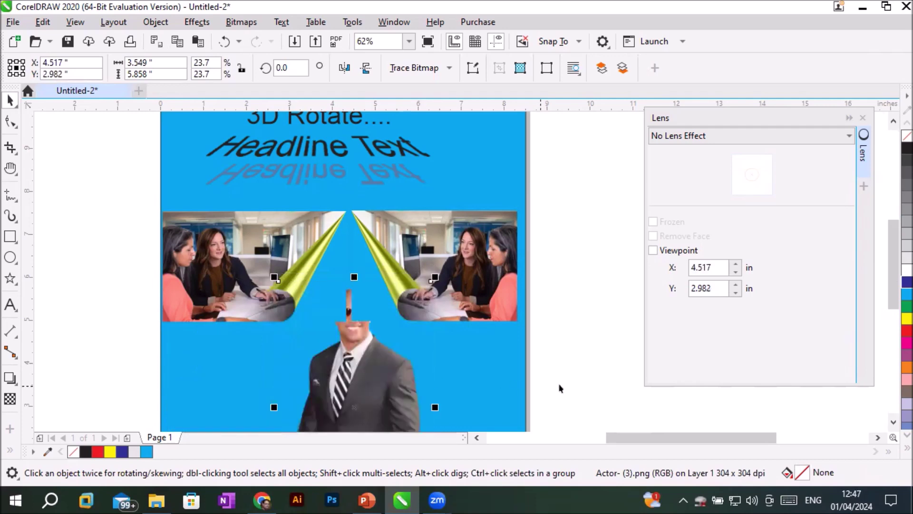
scroll(559, 386, "down", 1)
key("shift+Page_Up")
left_click(564, 335)
scroll(563, 335, "down", 1)
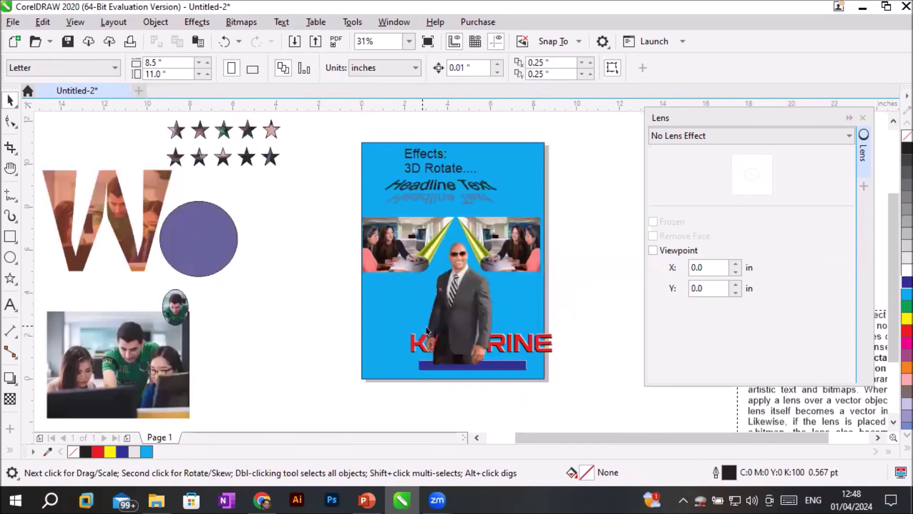
- Open the Images folder to import a landscape picture
left_click(200, 21)
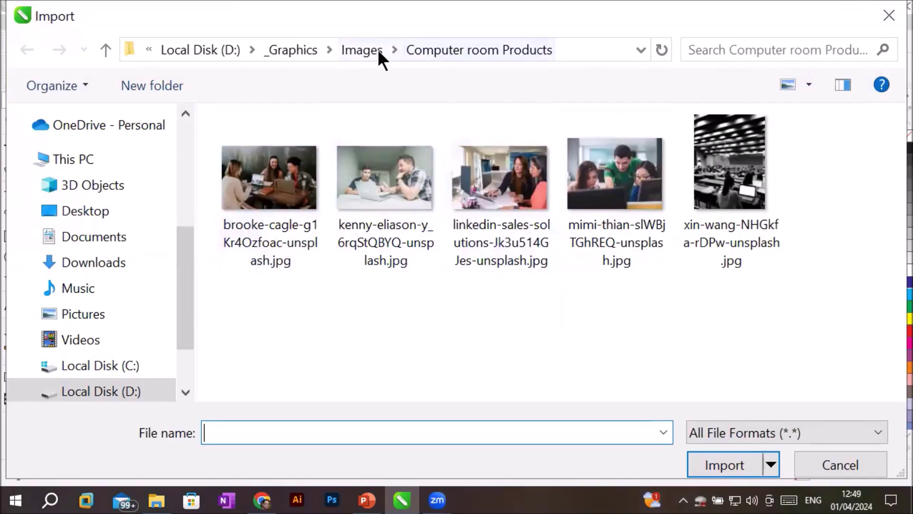
left_click(379, 52)
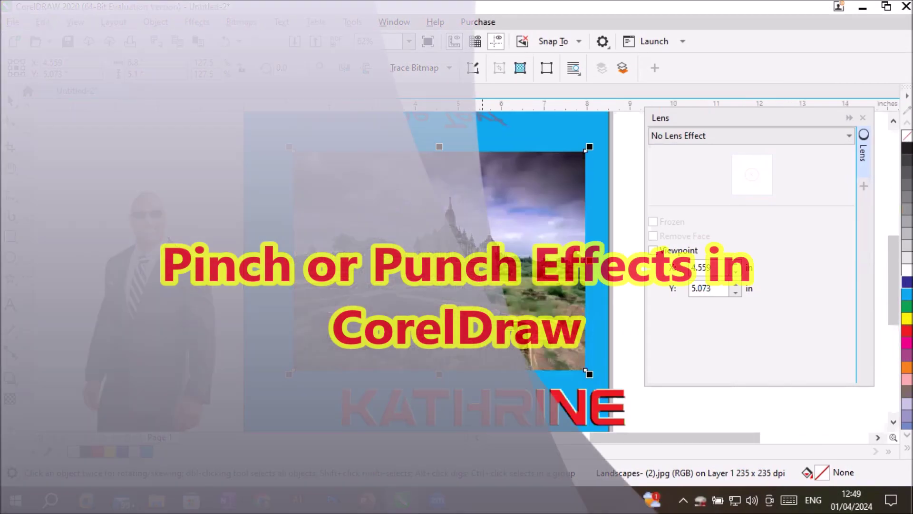
- Open the Pinch/Punch effect for the landscape photo and set its strength to -100
left_click(245, 18)
mouse_move(195, 13)
mouse_move(214, 62)
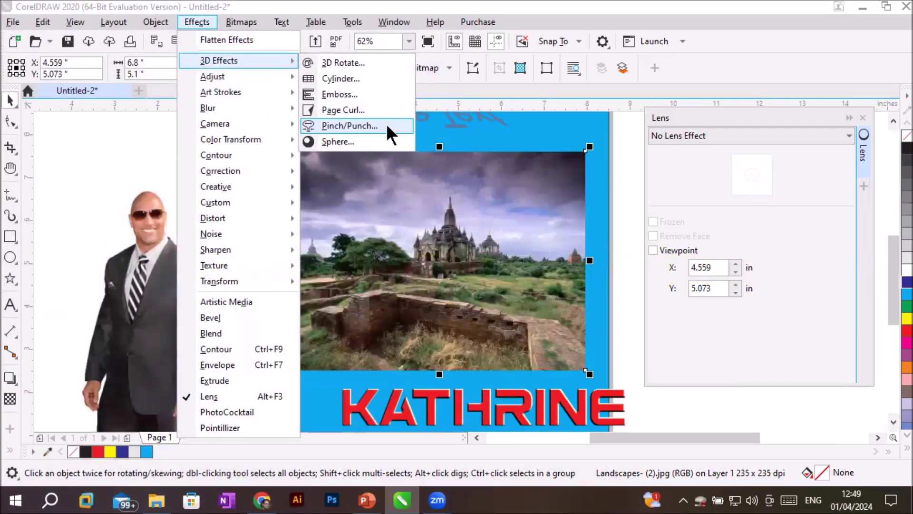
left_click(386, 124)
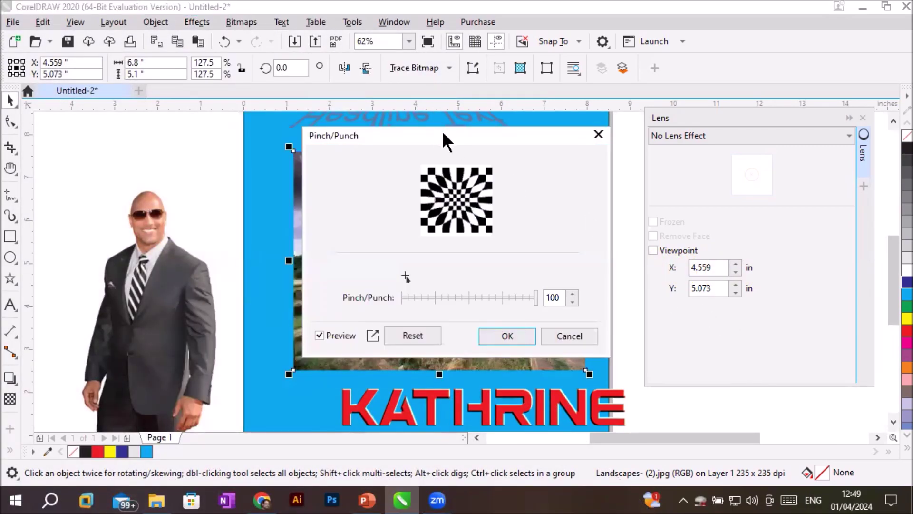
left_click_drag(441, 131, 710, 87)
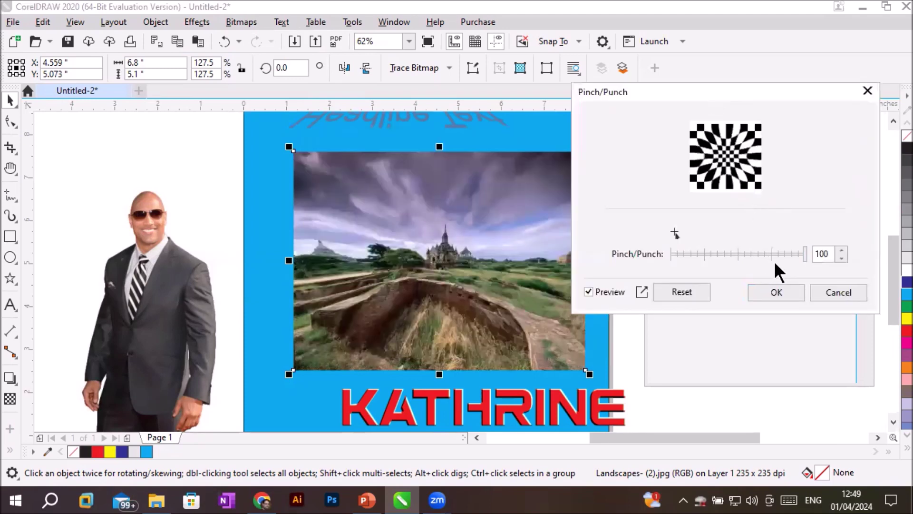
left_click_drag(803, 254, 654, 254)
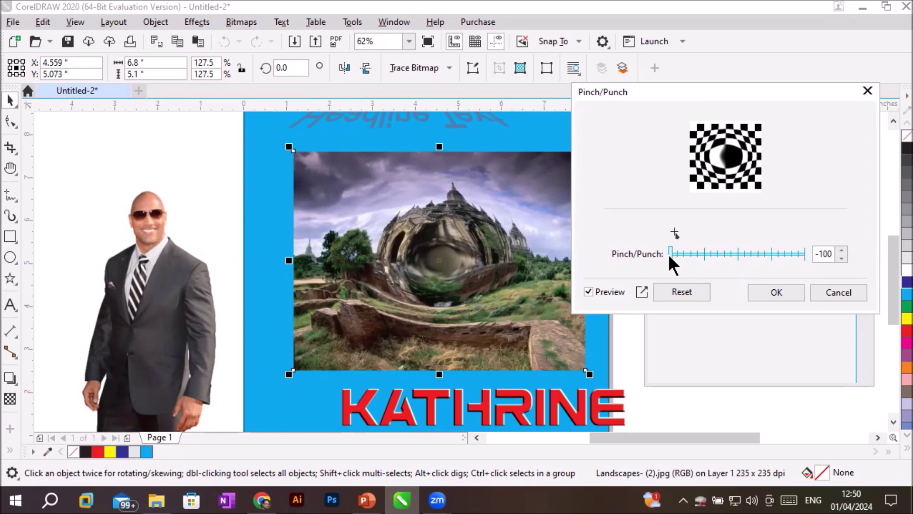
- Try placing the Pinch/Punch center near each of the landscape photo's four corners
left_click(675, 233)
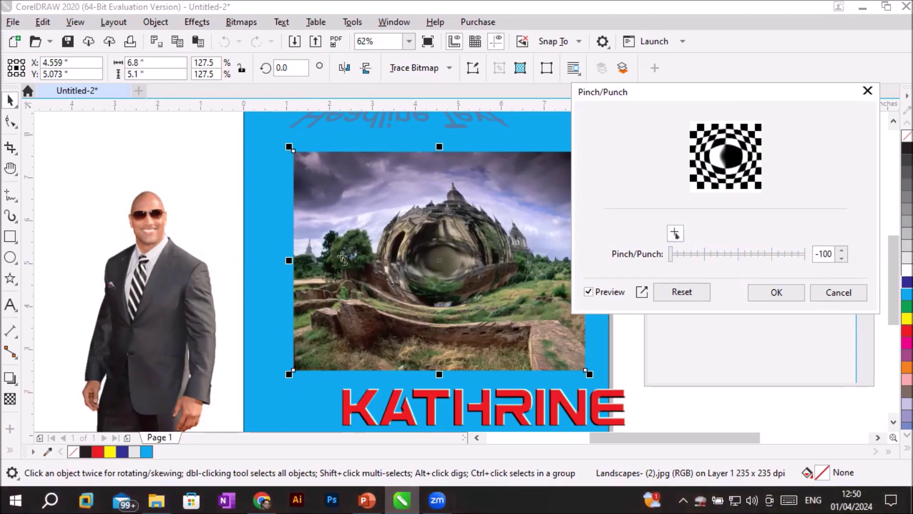
left_click(332, 319)
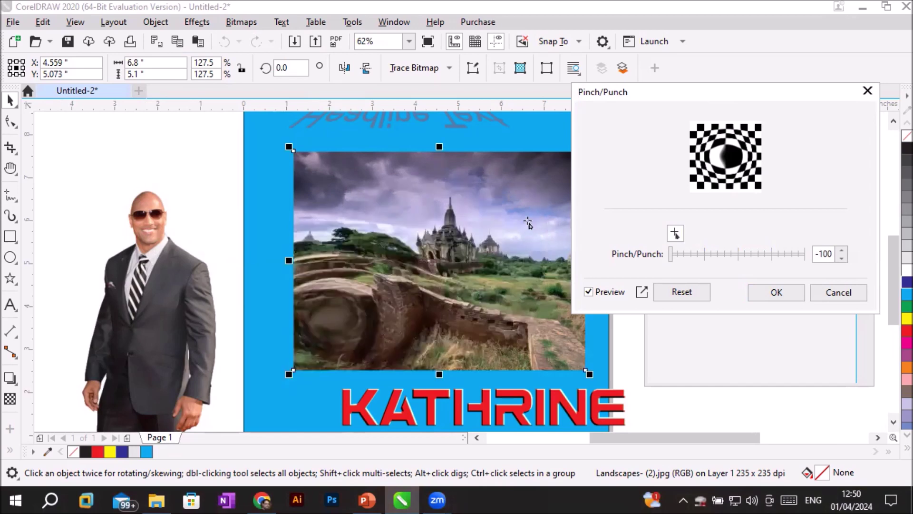
left_click(544, 179)
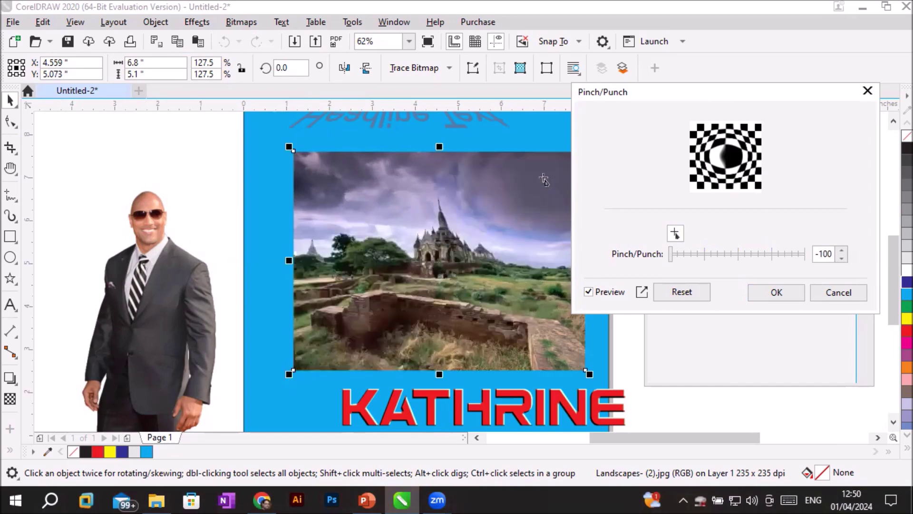
left_click(340, 190)
left_click(526, 319)
- Set the Pinch/Punch strength to 96 and try effect centers around the temple and the wall below it
left_click_drag(671, 256, 802, 256)
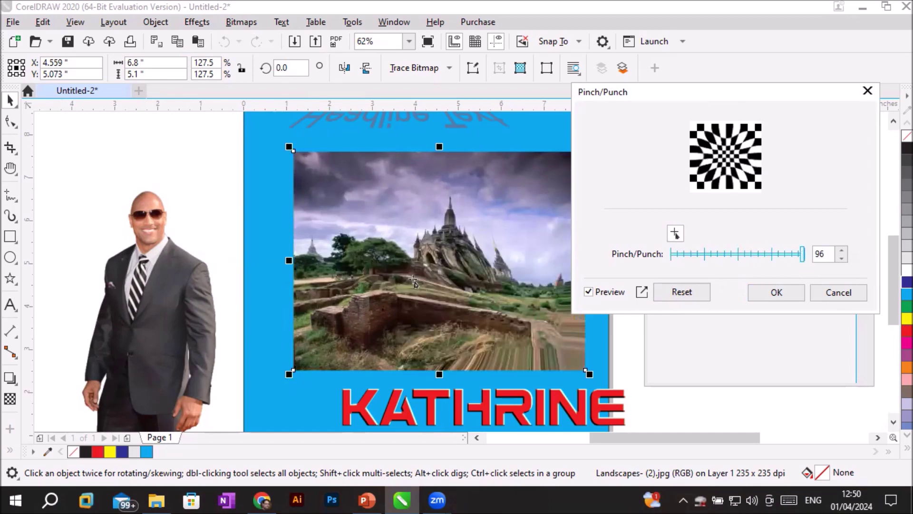
left_click(10, 100)
left_click(415, 251)
left_click(440, 296)
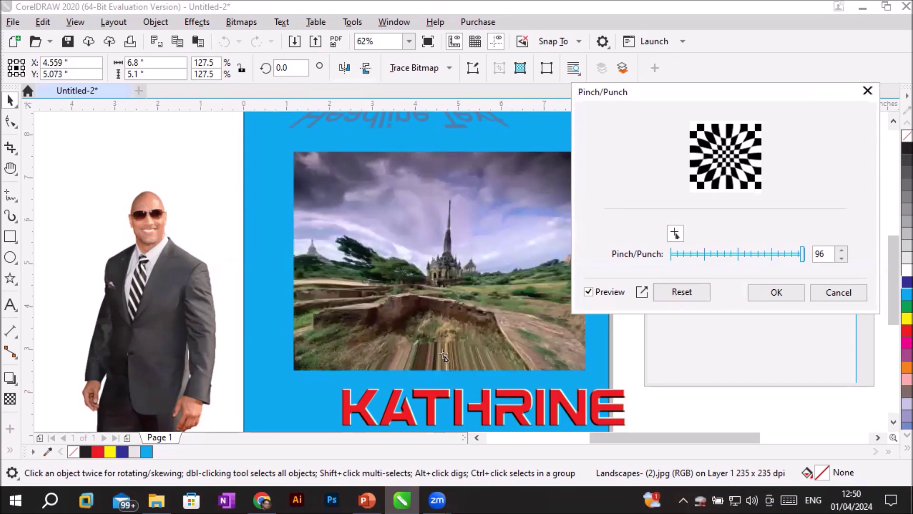
left_click(443, 263)
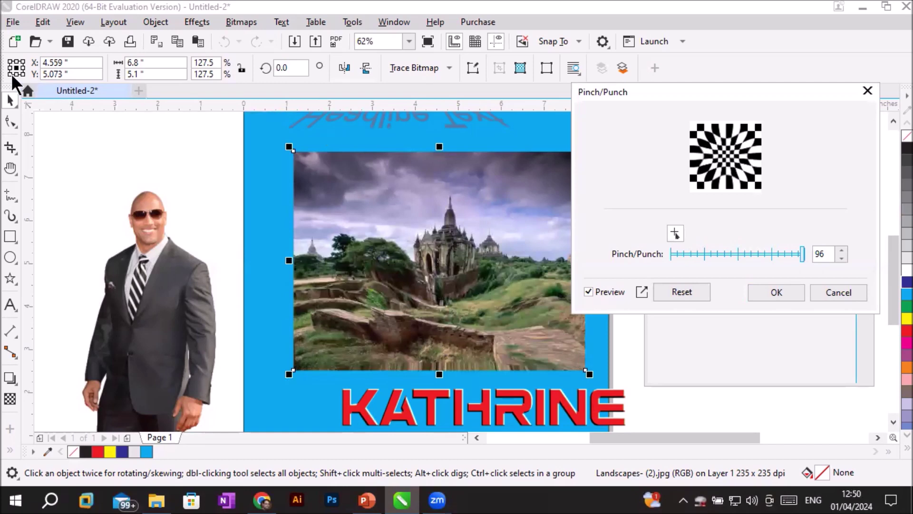
- Center the Pinch/Punch effect slightly left of the landscape photo's middle and apply it
left_click(364, 229)
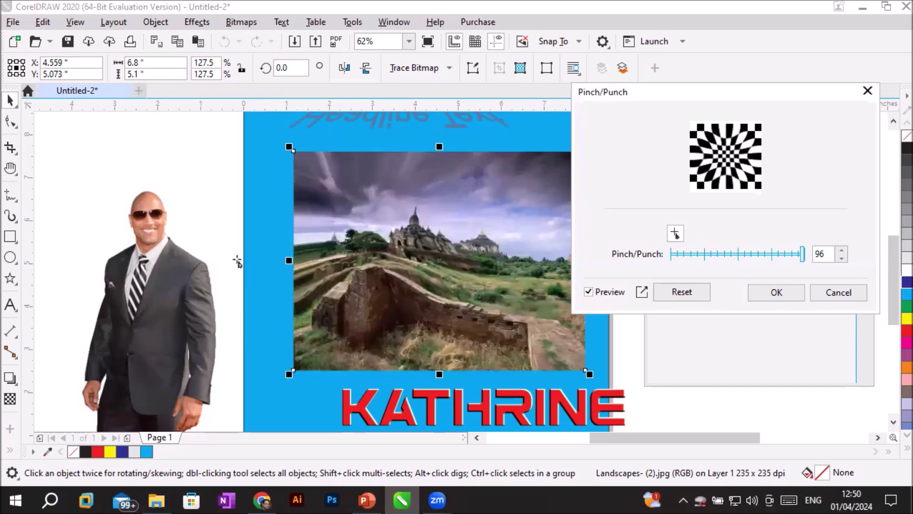
left_click(385, 260)
left_click(400, 266)
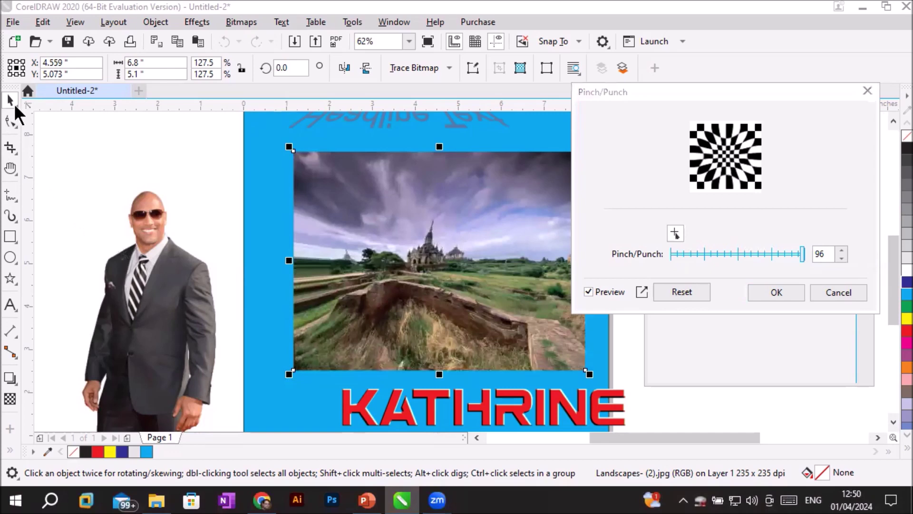
left_click(771, 292)
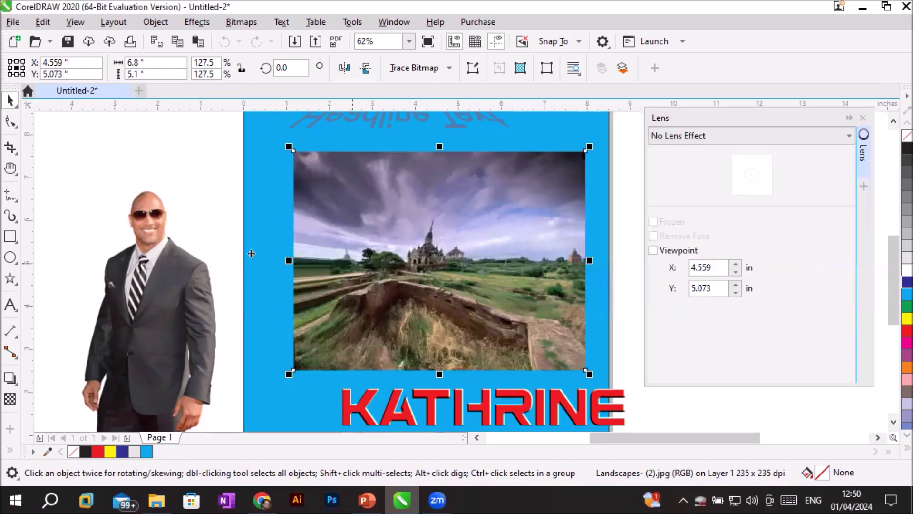
- Move the man's cutout over the middle of the landscape photo and bring it to the front of the layer
left_click_drag(162, 288, 462, 283)
right_click(441, 392)
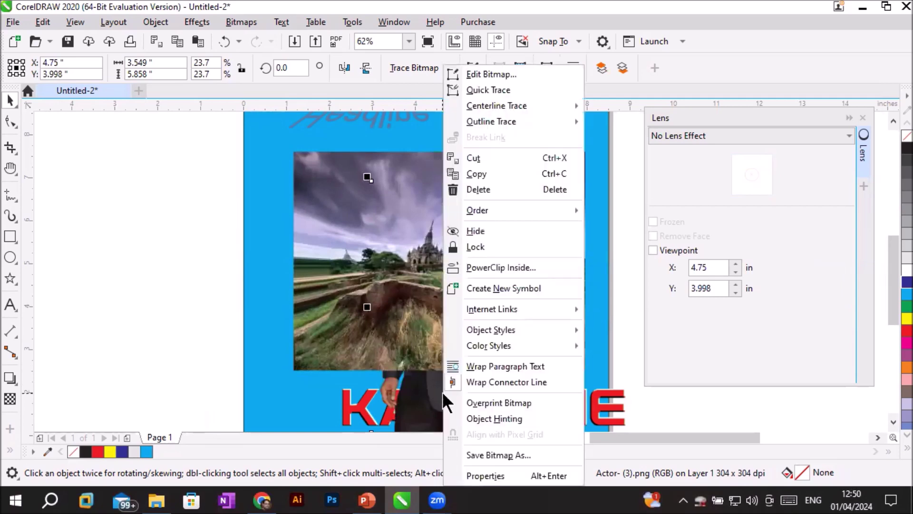
mouse_move(534, 210)
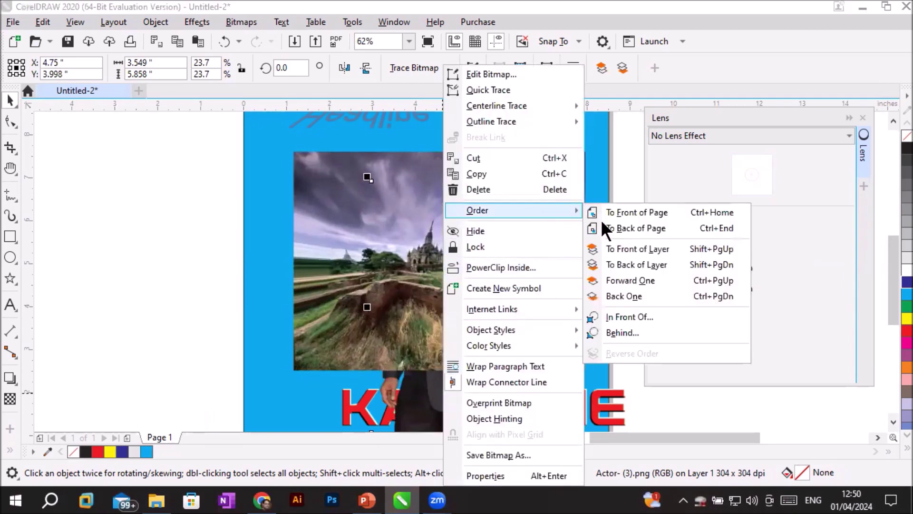
left_click(649, 248)
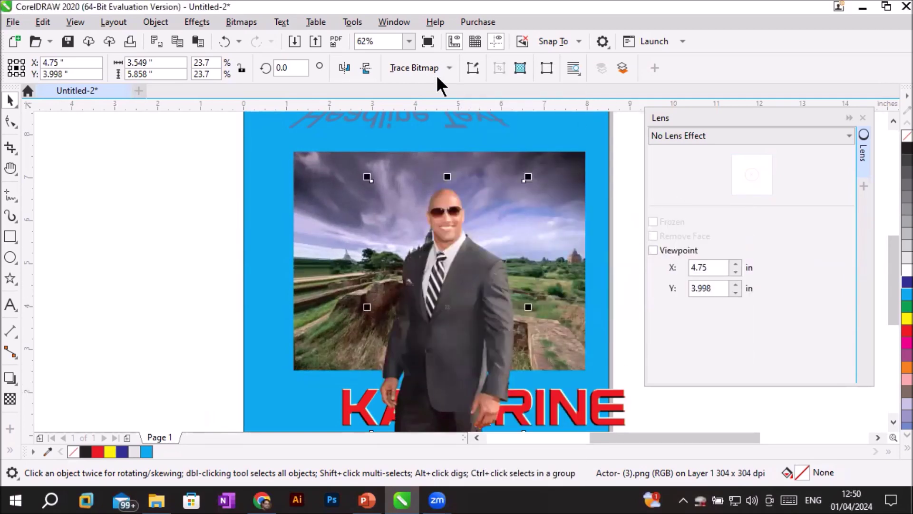
- Open the Pinch/Punch effect for the man's cutout and try a strength of 99
left_click(193, 21)
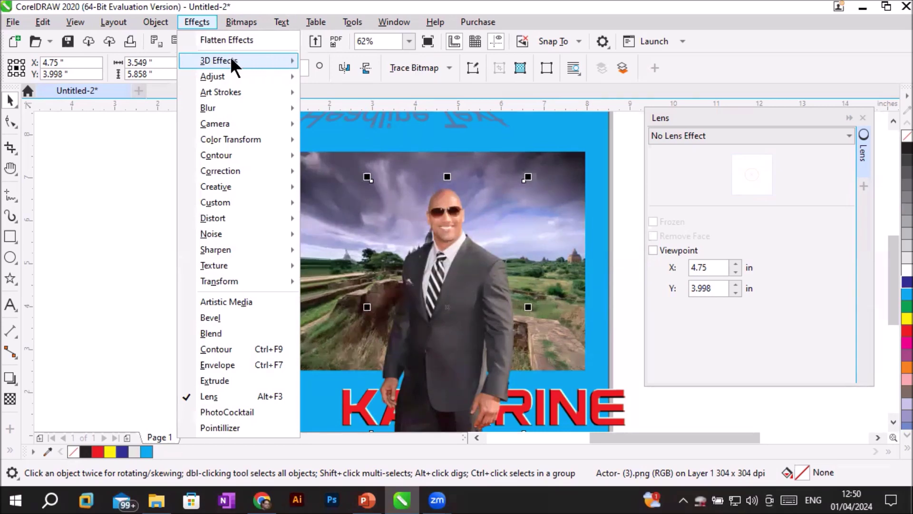
mouse_move(218, 61)
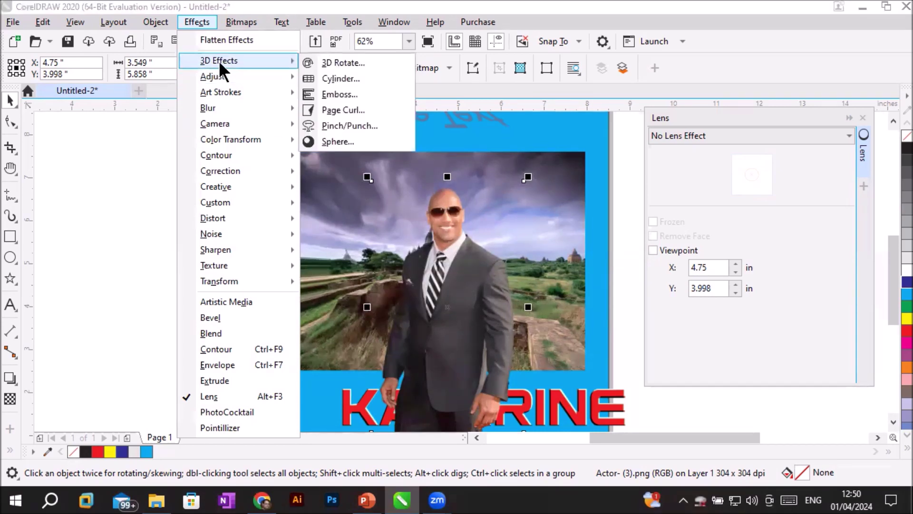
left_click(351, 127)
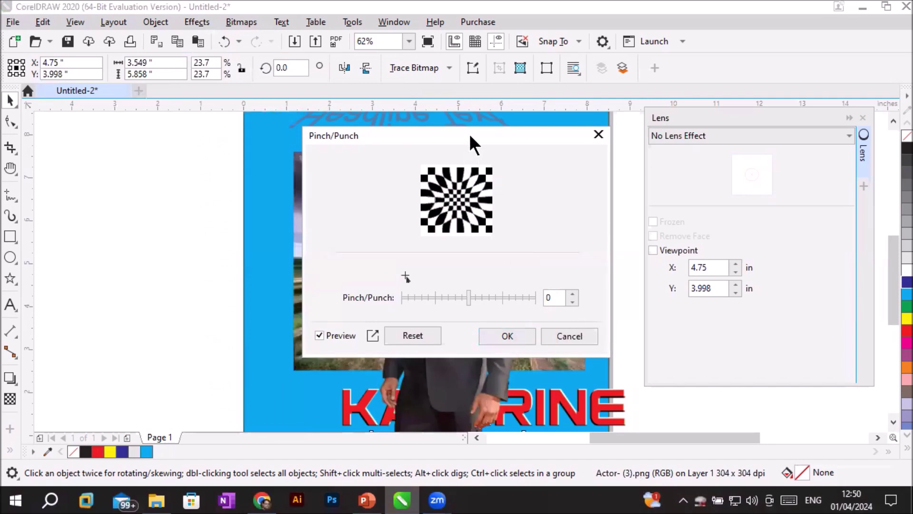
left_click_drag(469, 133, 757, 145)
left_click_drag(752, 305, 805, 311)
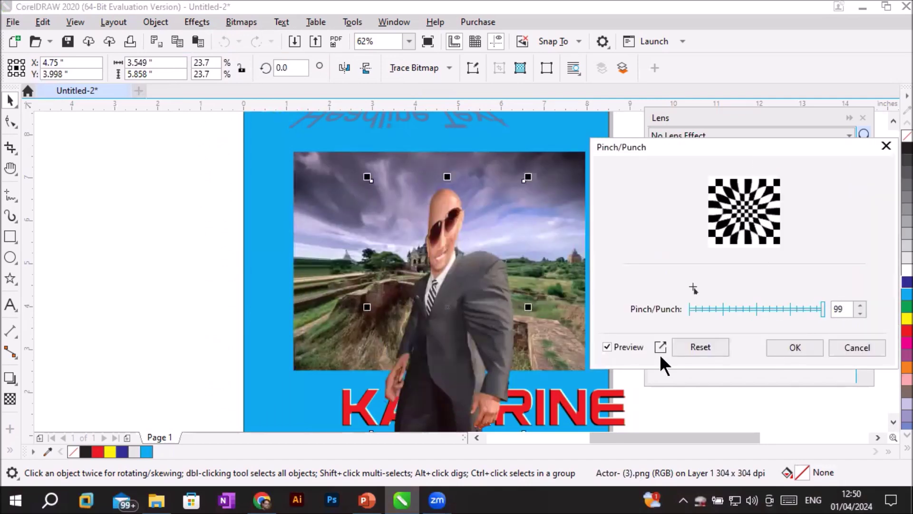
- Set the cutout's Pinch/Punch strength to -82 and center the effect on the man's face
left_click_drag(823, 305, 715, 305)
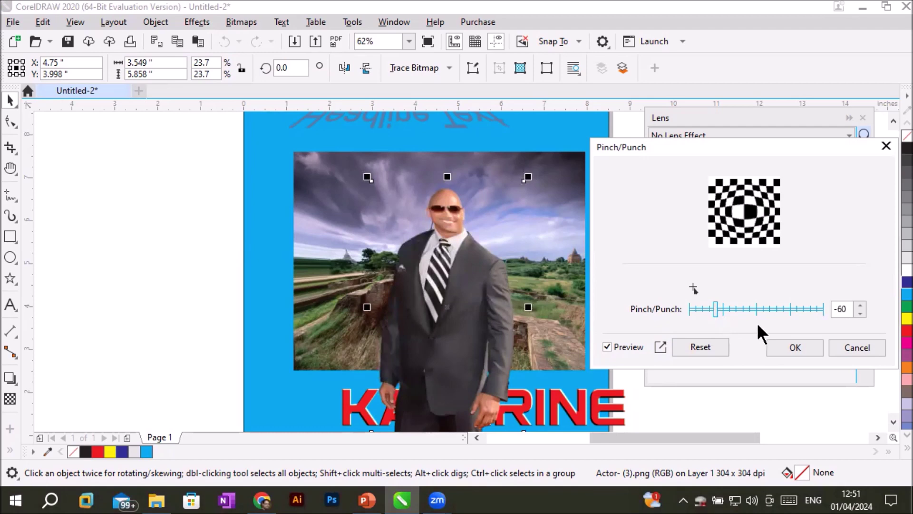
left_click_drag(718, 314, 698, 313)
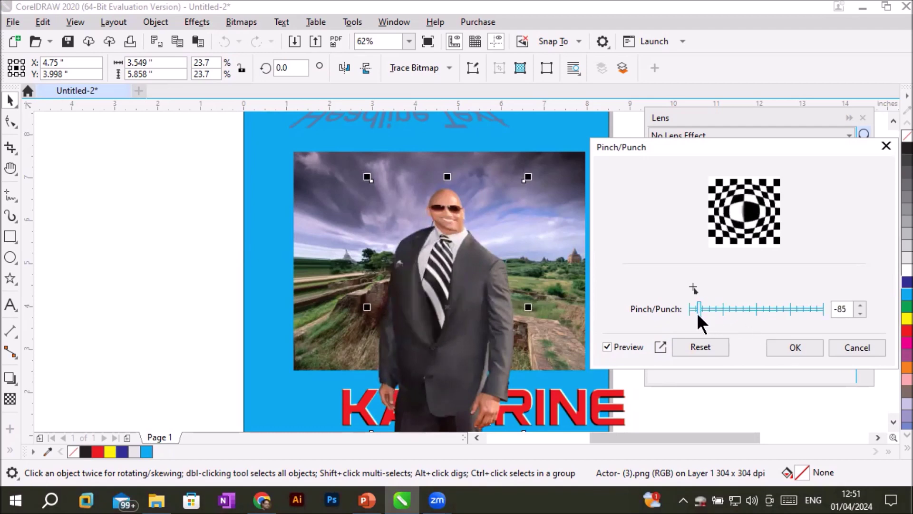
mouse_move(700, 309)
left_mouse_down()
mouse_move(749, 309)
mouse_move(704, 316)
left_mouse_up()
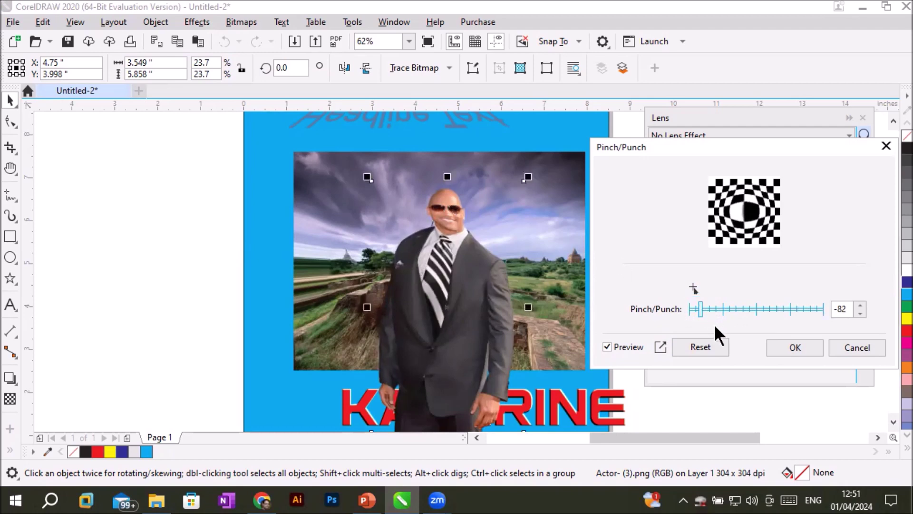
left_click(694, 288)
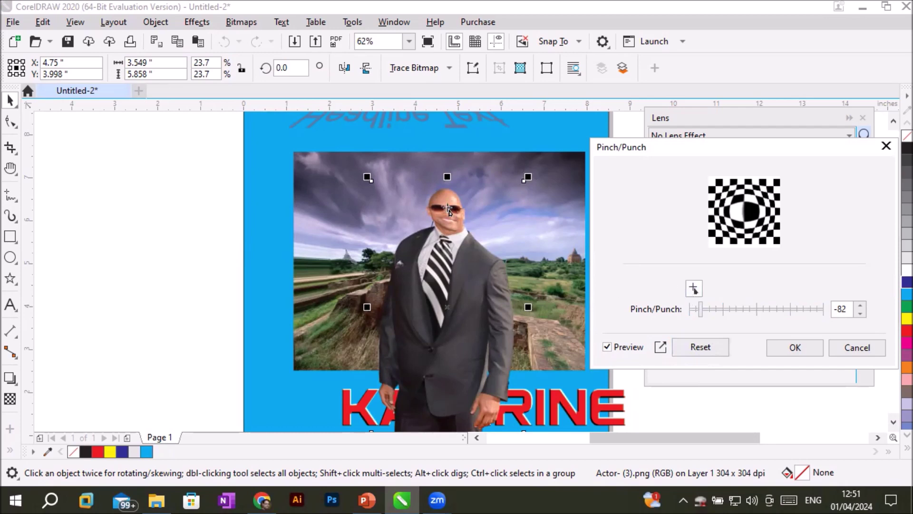
left_click(448, 210)
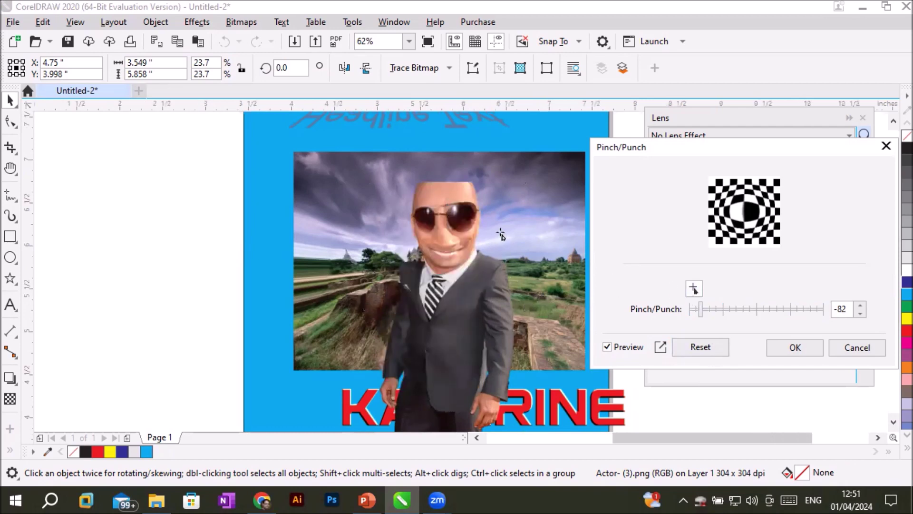
- Try a Pinch/Punch strength of 100 on the man's cutout and inspect the whole figure
scroll(500, 233, "up", 2)
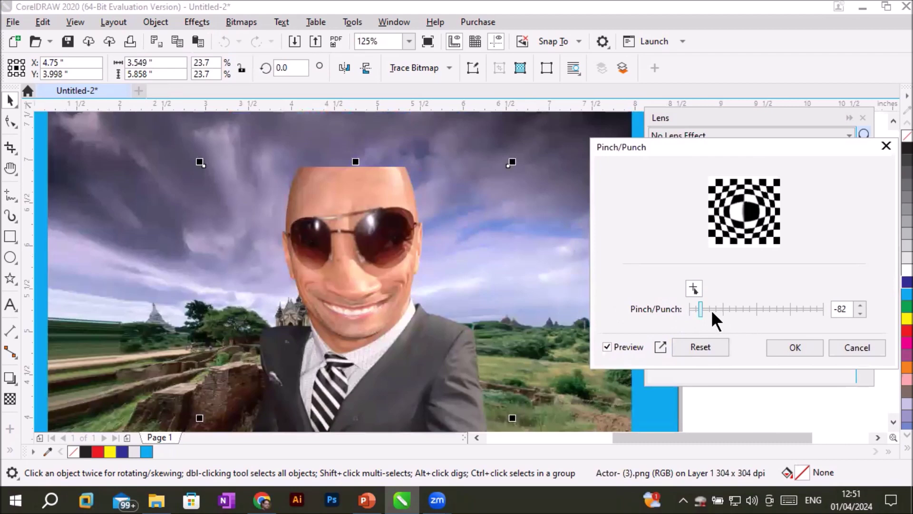
left_click_drag(697, 309, 826, 304)
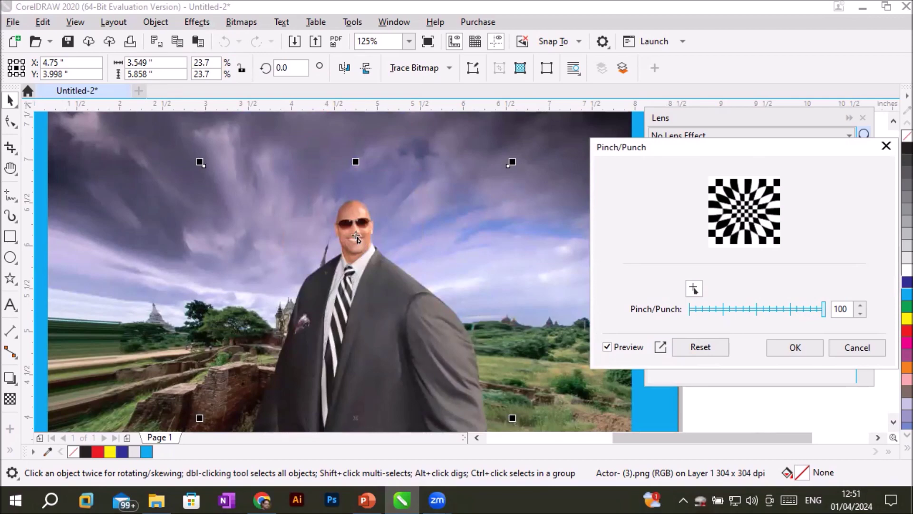
scroll(462, 331, "down", 3)
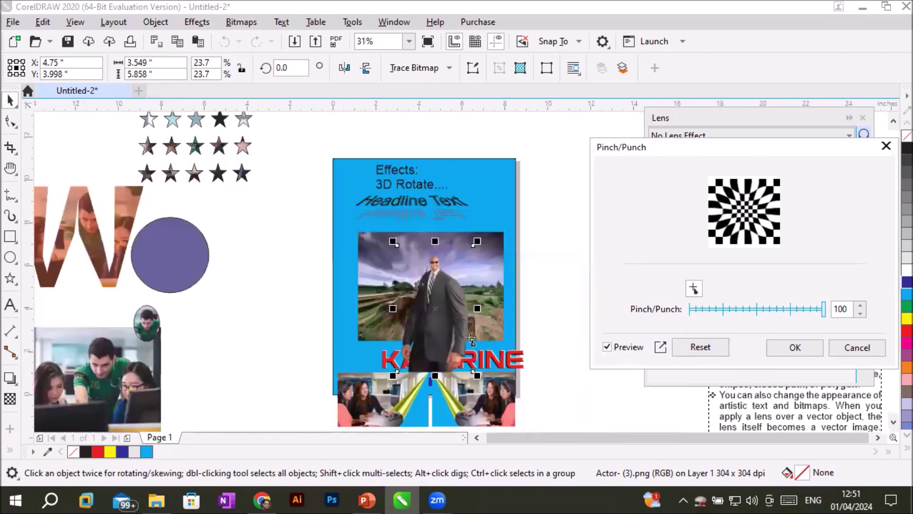
scroll(463, 332, "up", 2)
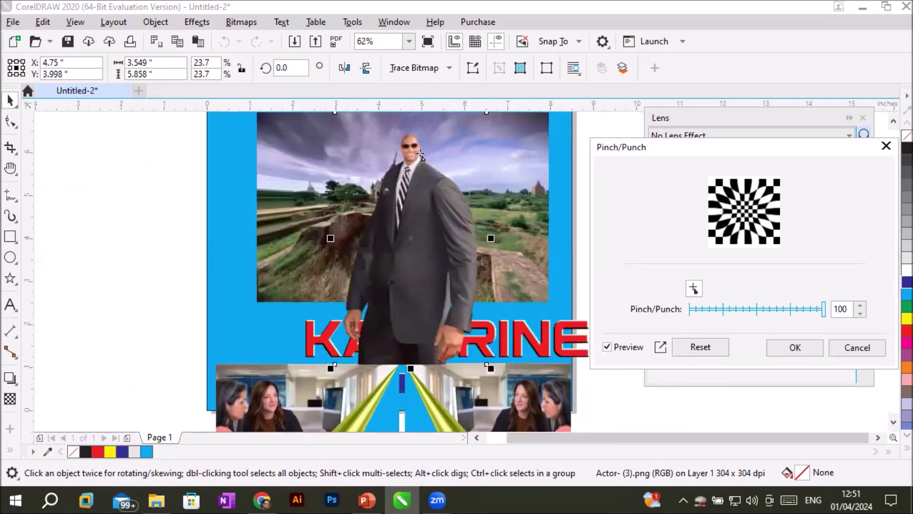
scroll(421, 157, "up", 2)
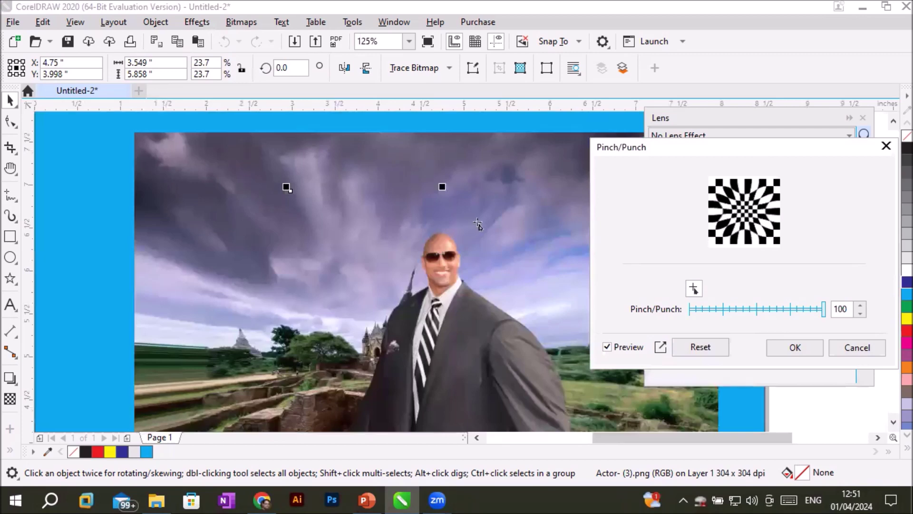
scroll(451, 324, "down", 2)
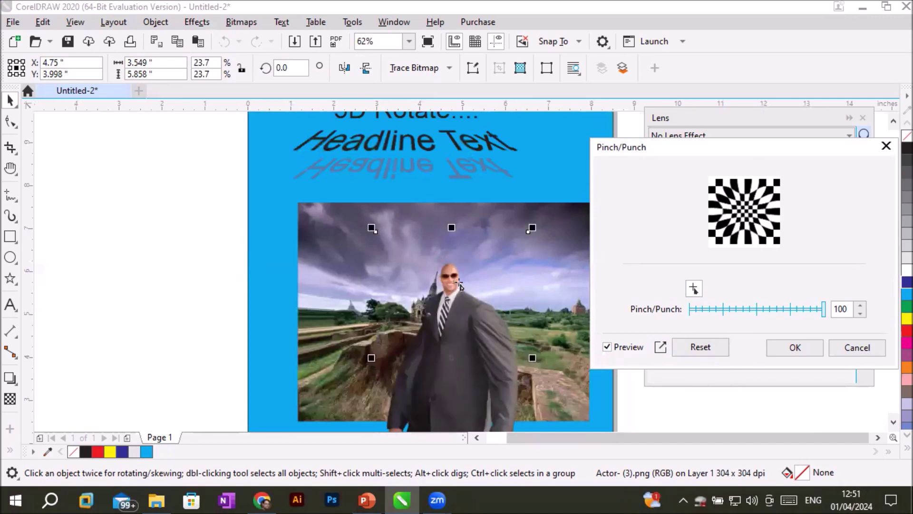
- Set the Pinch/Punch strength to -100, center it on the man's forehead, apply it and deselect the cutout
left_click_drag(821, 309, 678, 314)
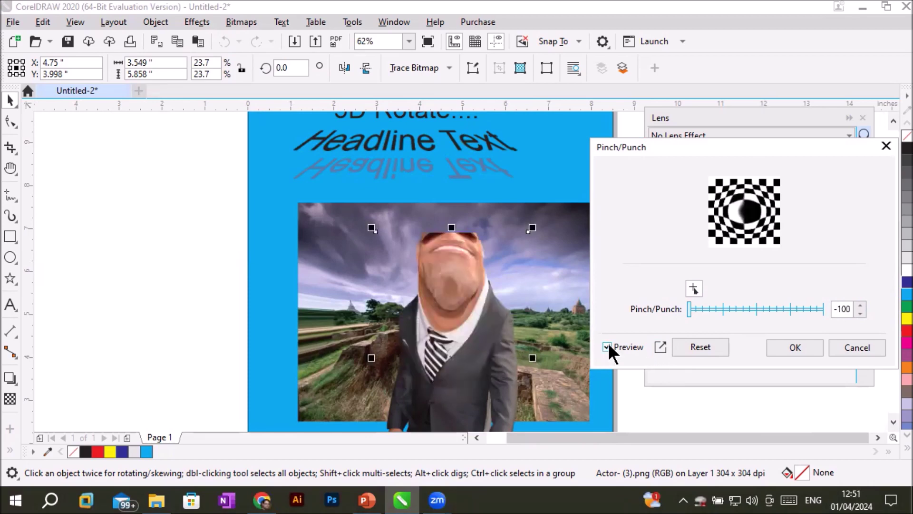
left_click(449, 238)
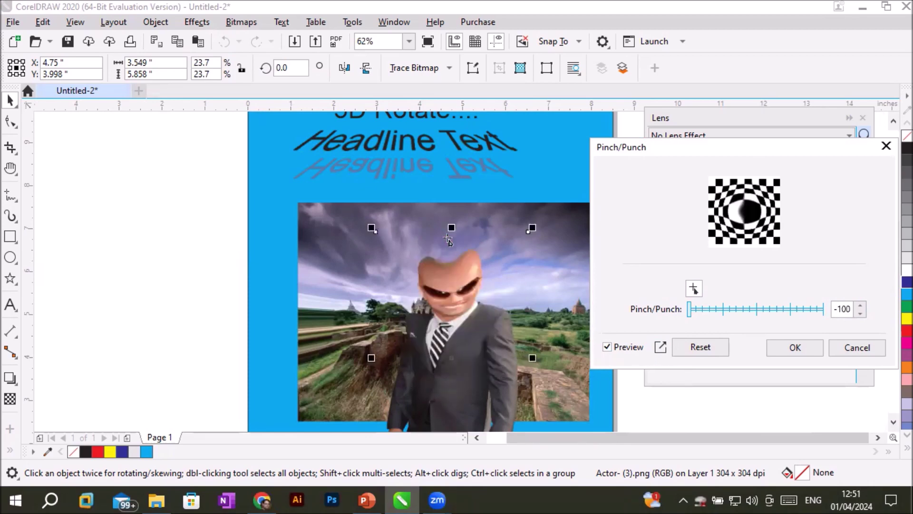
left_click(449, 273)
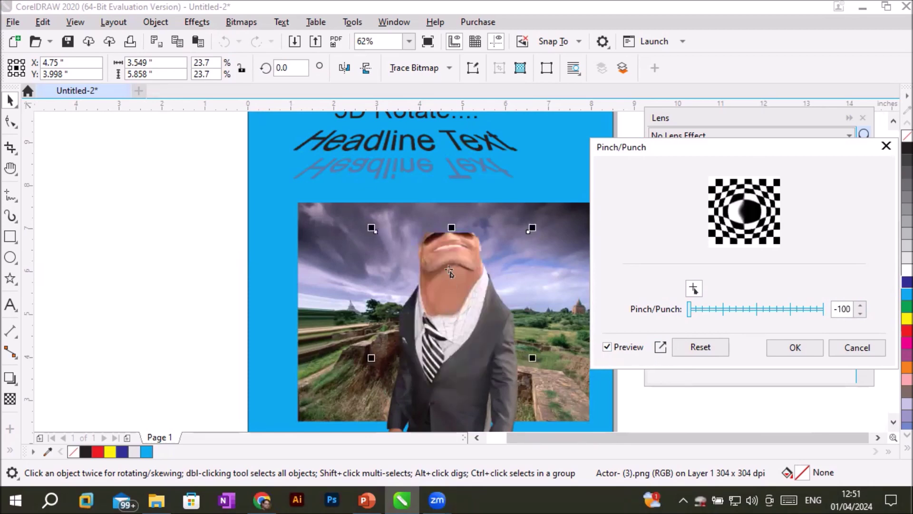
left_click(449, 252)
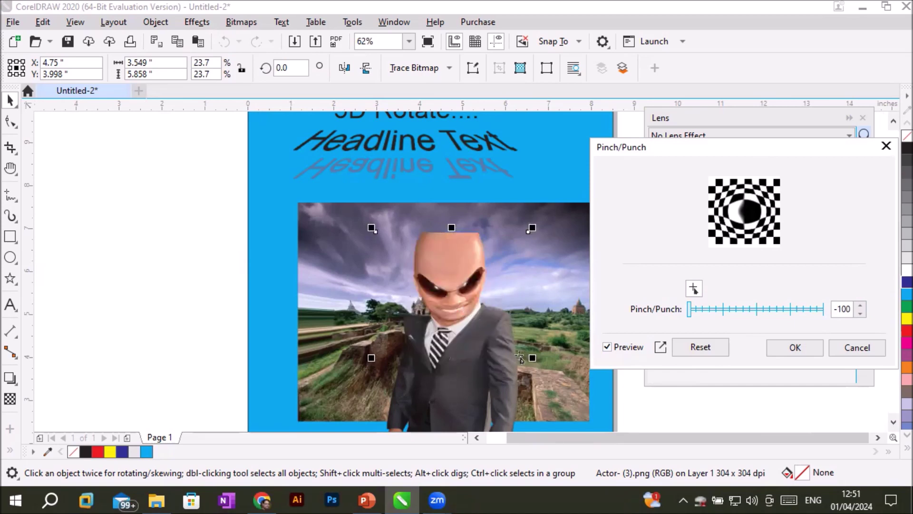
left_click(804, 350)
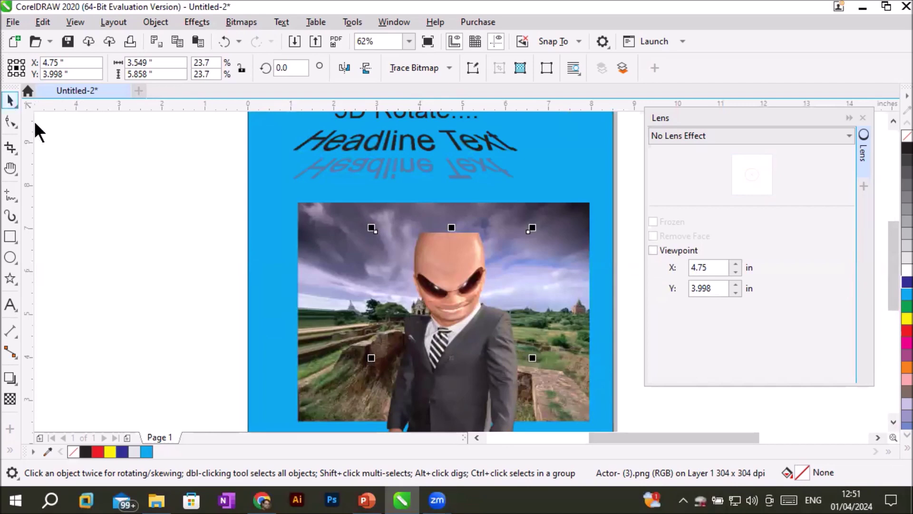
left_click(228, 287)
- Enlarge the "Effects: 3D Rotate...." text to about 8.1 inches wide, overlapping the page's top edge, and convert it to curves
scroll(538, 395, "down", 3)
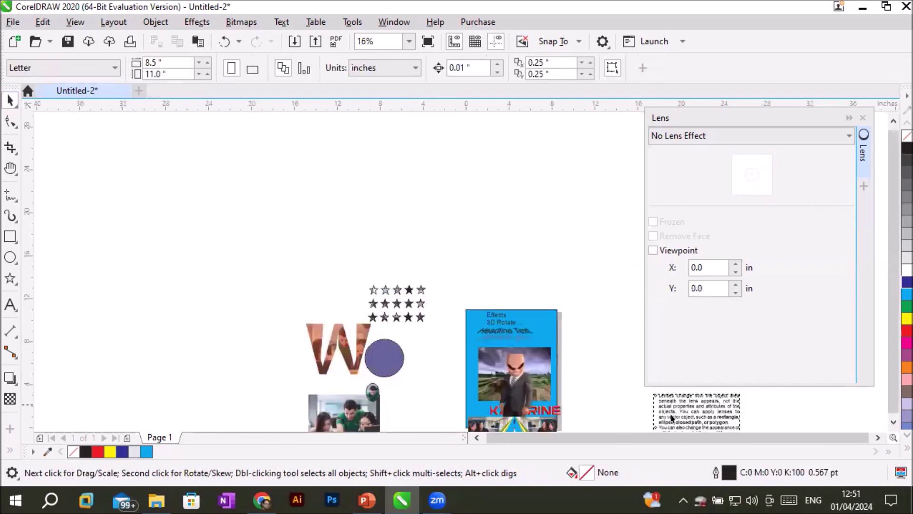
left_click(893, 422)
left_click(894, 423)
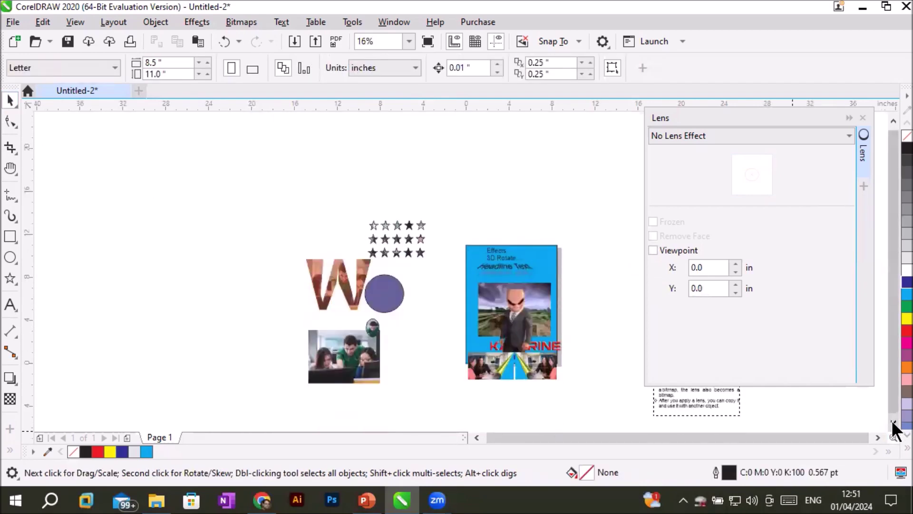
left_click(893, 423)
left_click(879, 437)
left_click(879, 438)
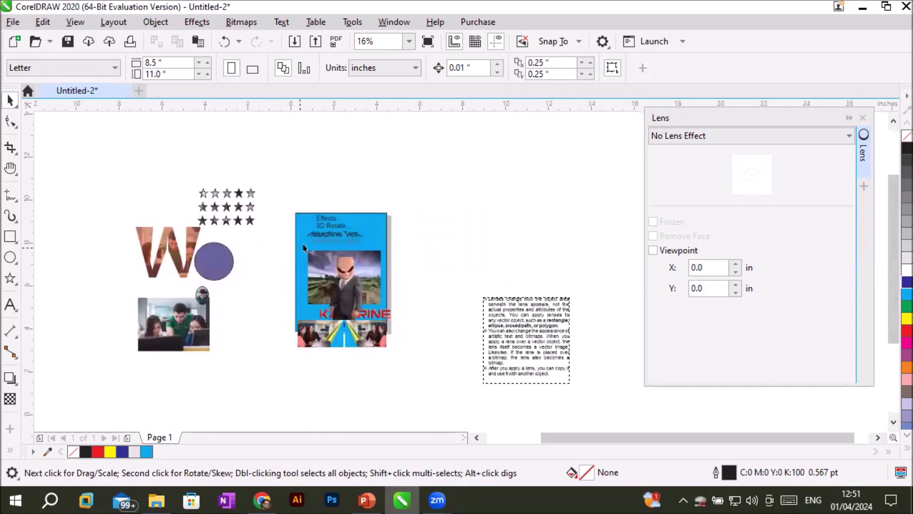
scroll(304, 245, "up", 2)
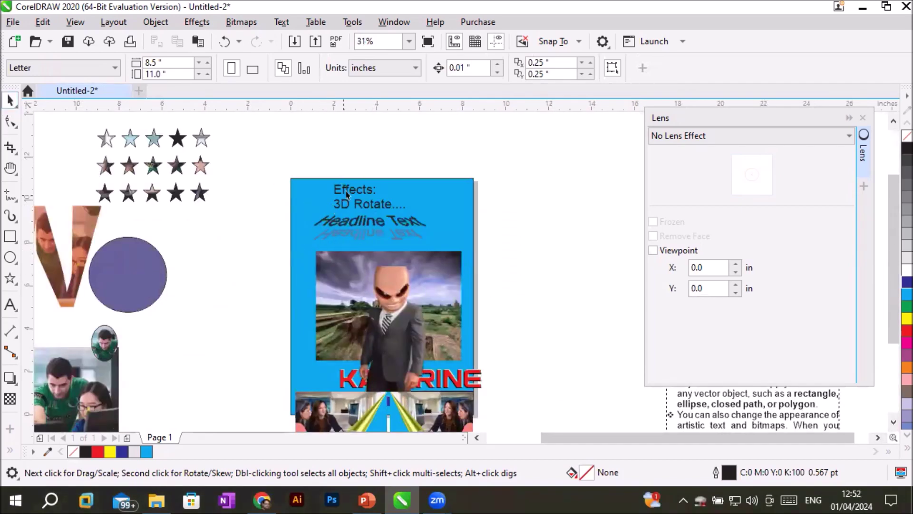
left_click(371, 204)
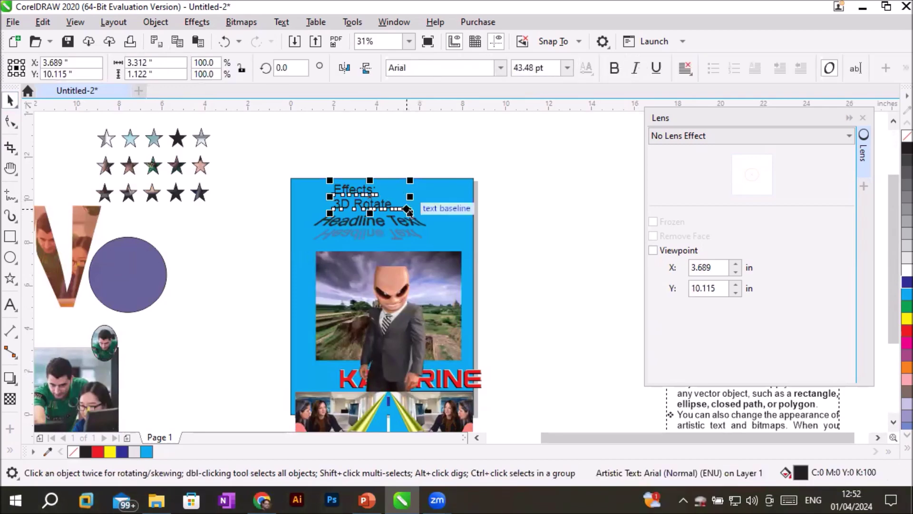
left_click_drag(409, 210, 485, 235)
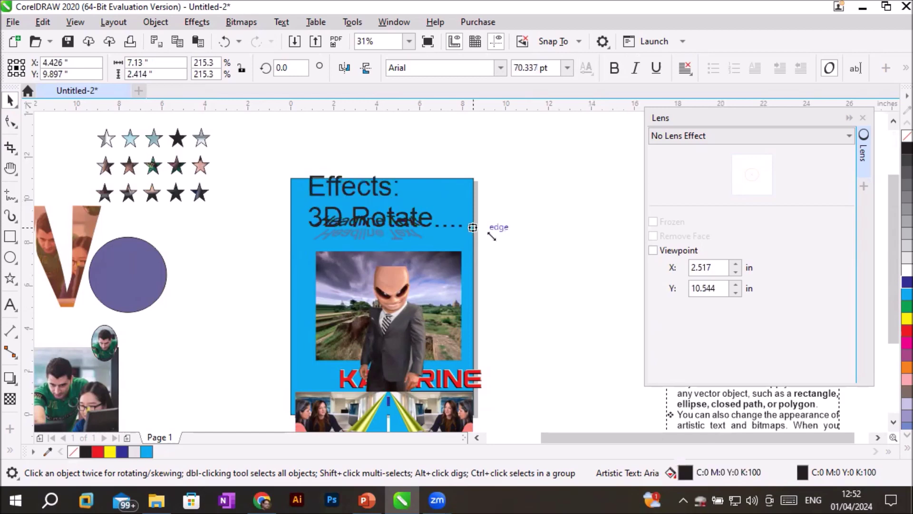
left_click_drag(415, 232, 428, 211)
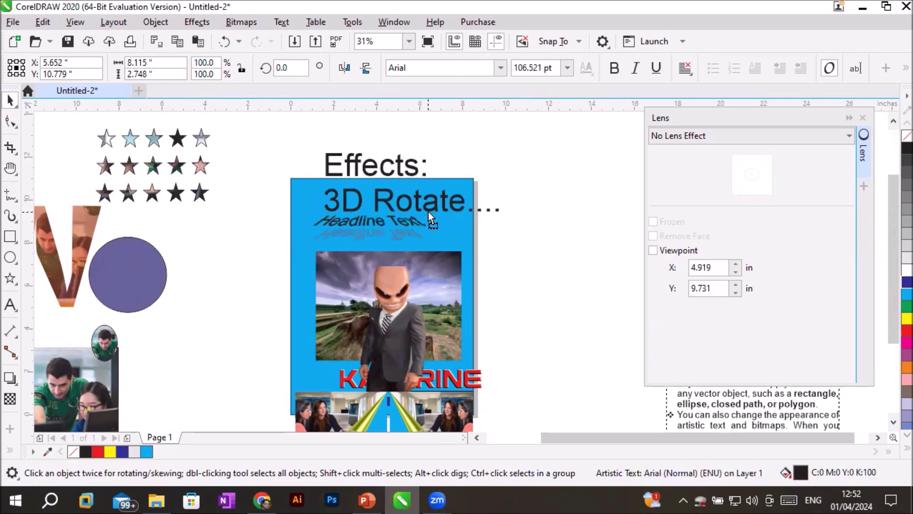
right_click(423, 209)
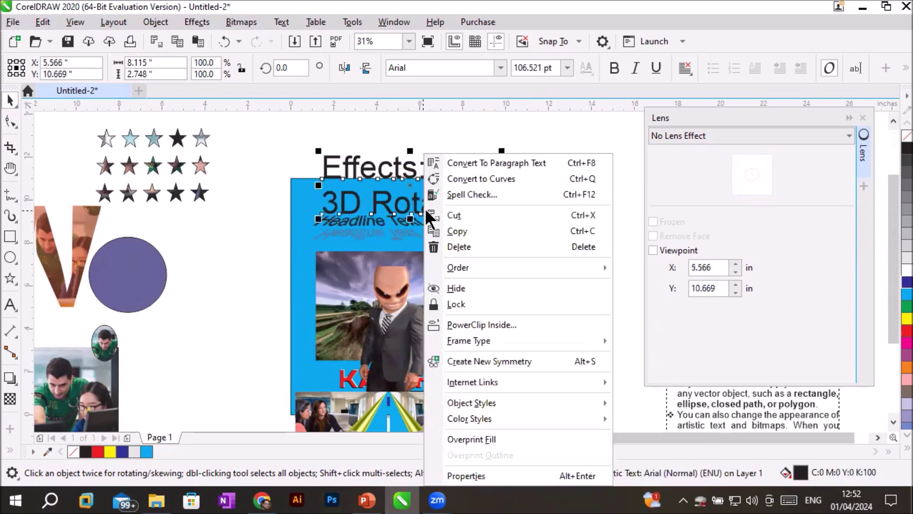
left_click(475, 176)
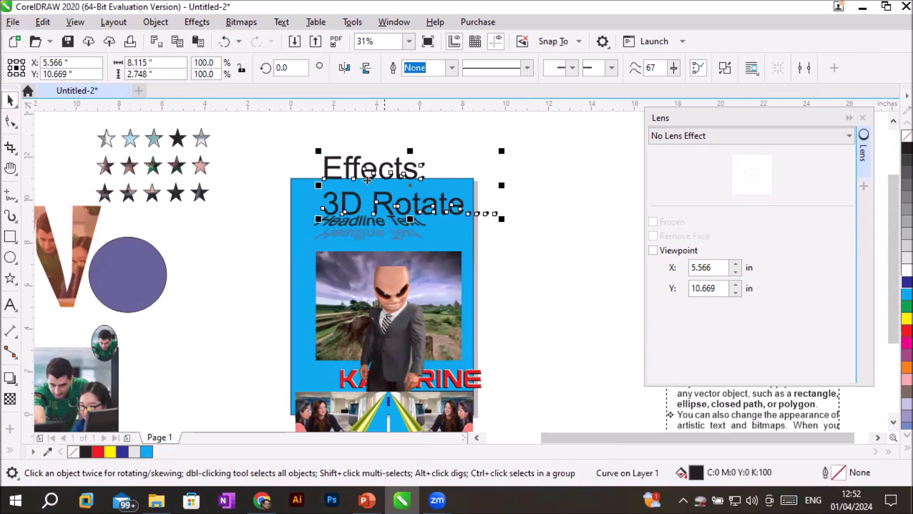
- Try Pinch/Punch on the heading curves at strength 91 with several effect centers, then reset and cancel the effect
left_click(198, 24)
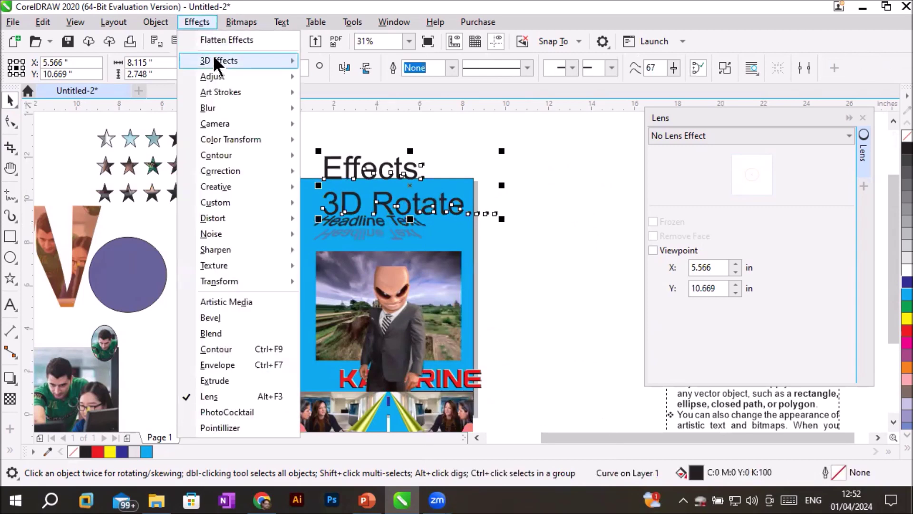
mouse_move(214, 58)
left_click(354, 126)
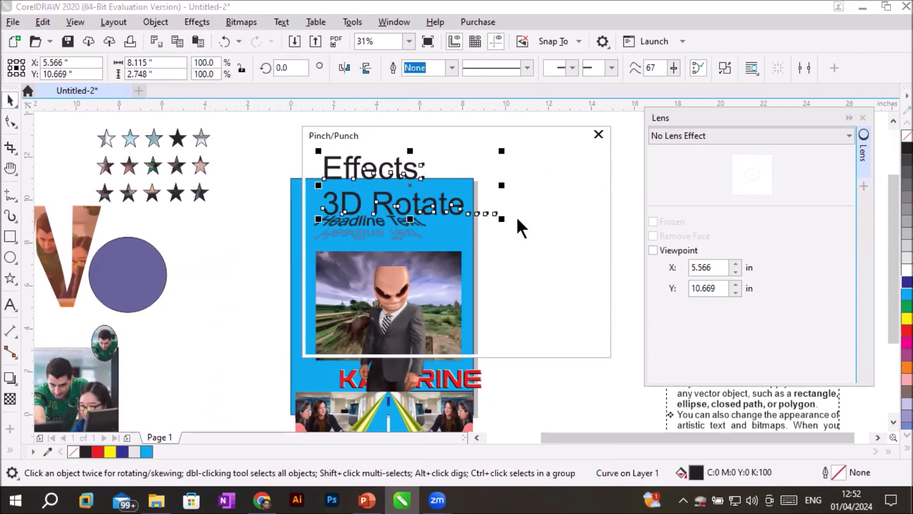
left_click_drag(419, 130, 657, 93)
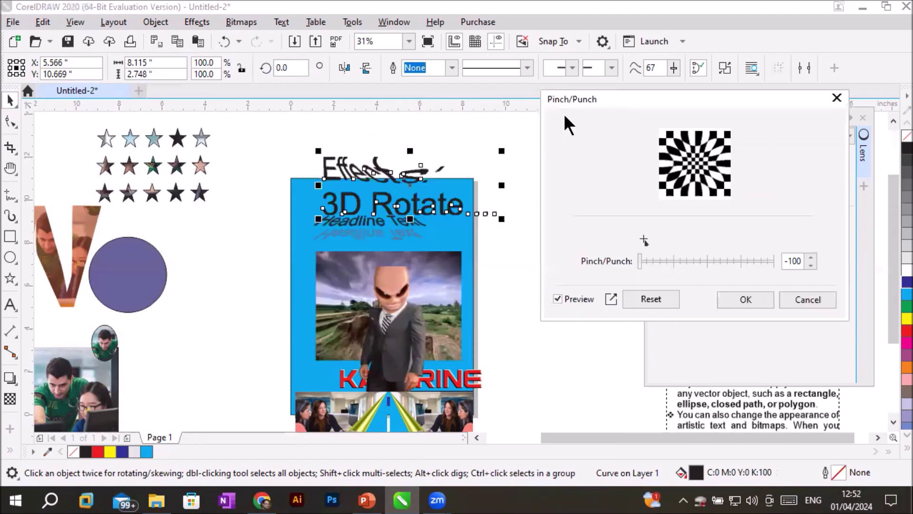
left_click_drag(641, 264, 756, 261)
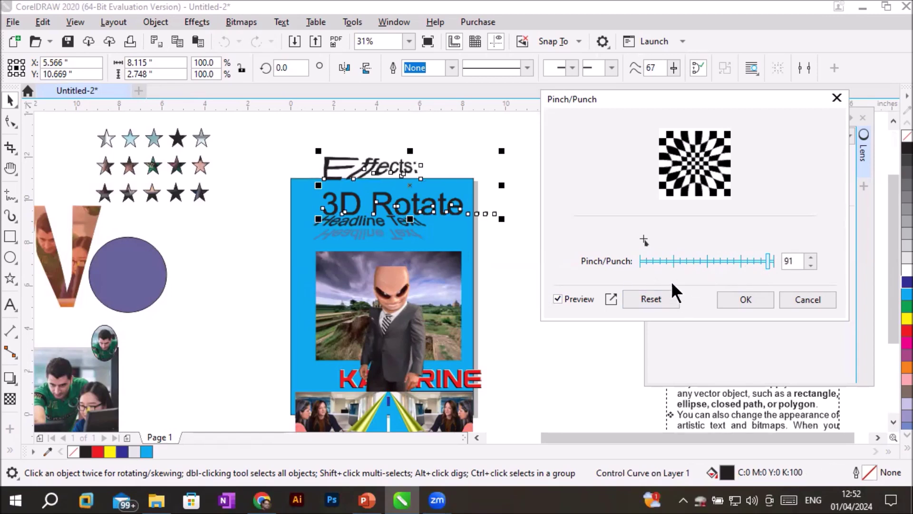
left_click(644, 241)
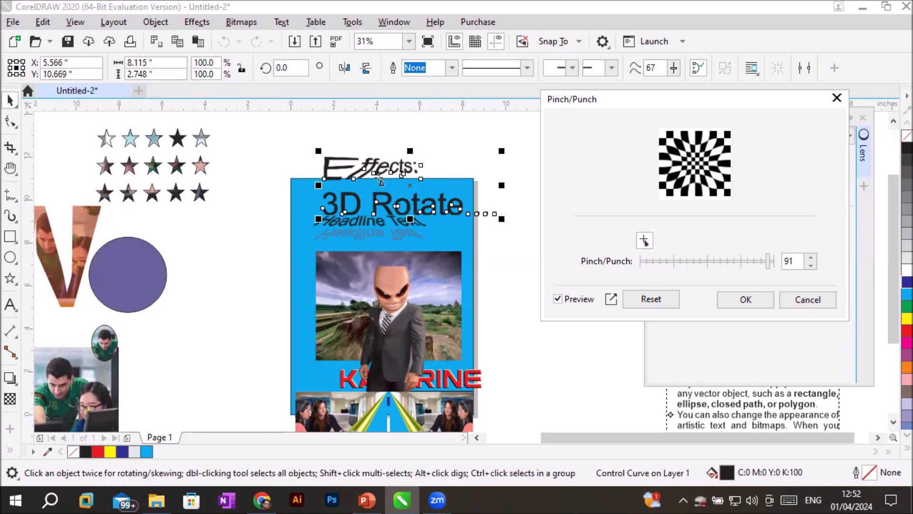
left_click(382, 194)
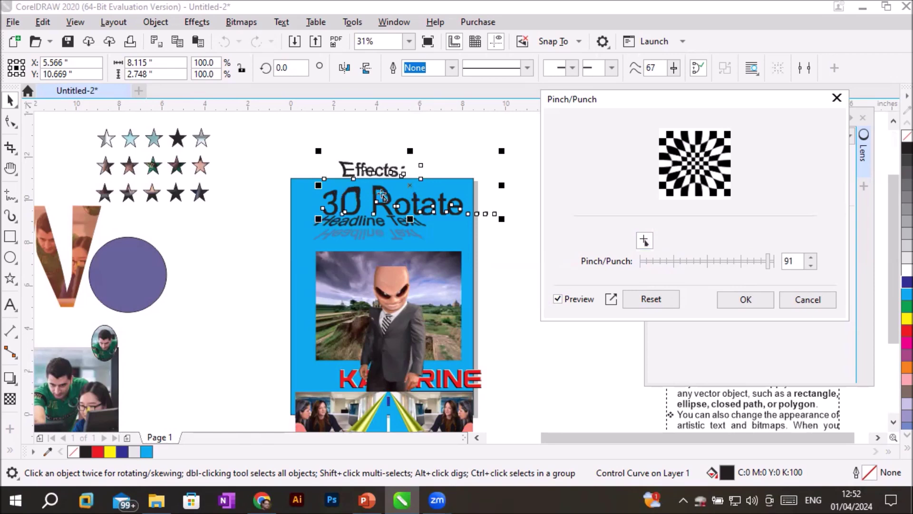
left_click(392, 224)
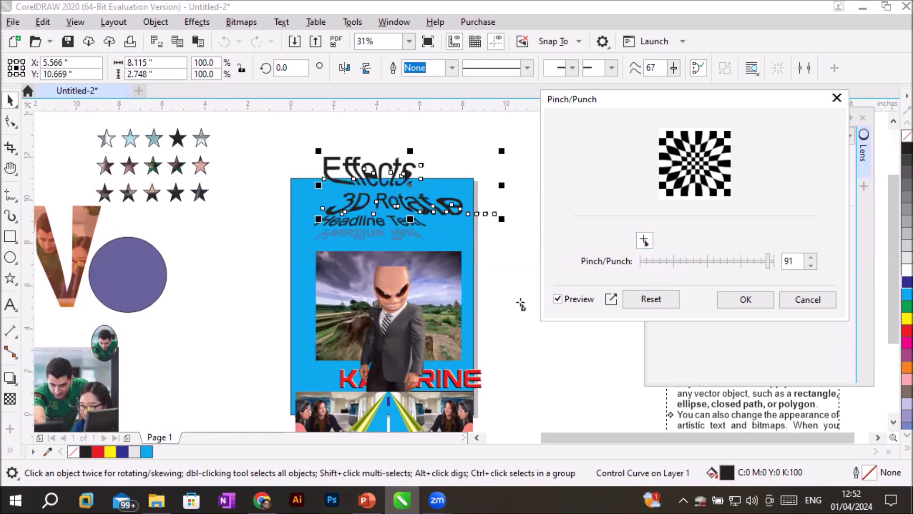
left_click(643, 298)
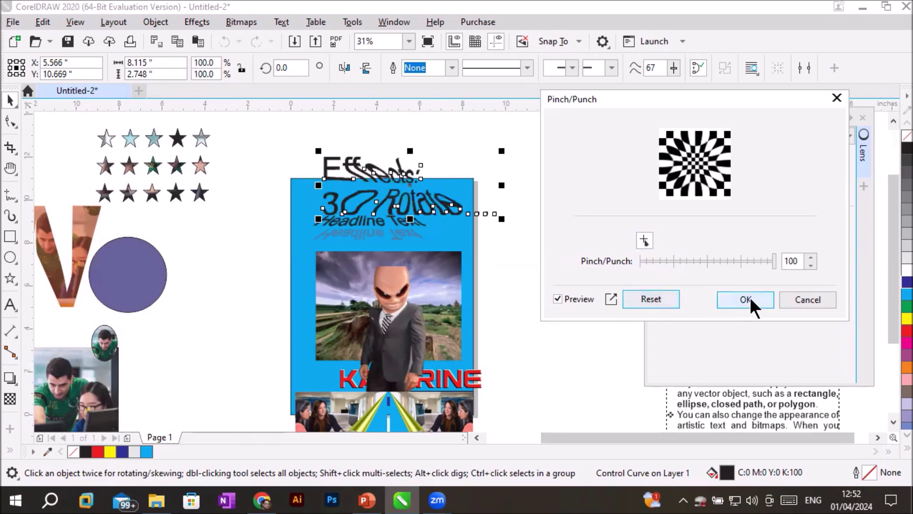
left_click(650, 298)
left_click(801, 300)
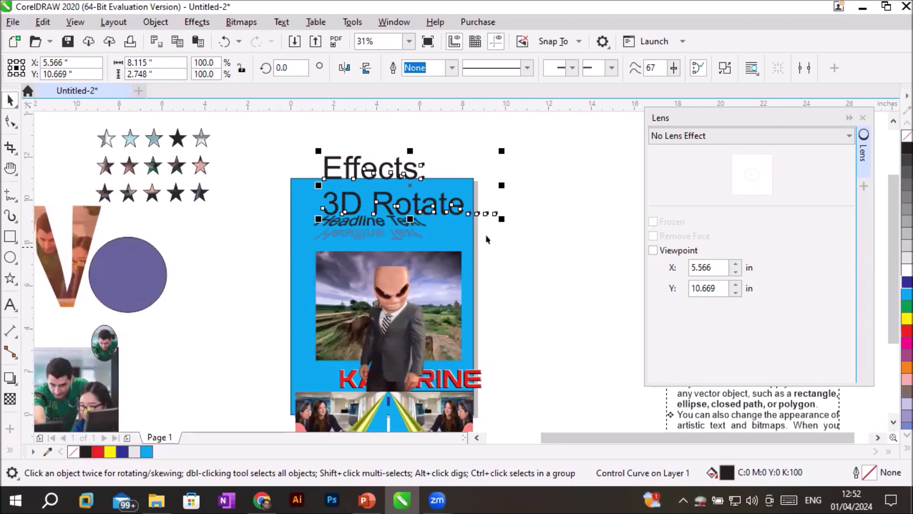
- Open the Sphere effect on the landscape photo, set its percentage to 7 and center it on the building's roof
left_click(191, 22)
mouse_move(247, 66)
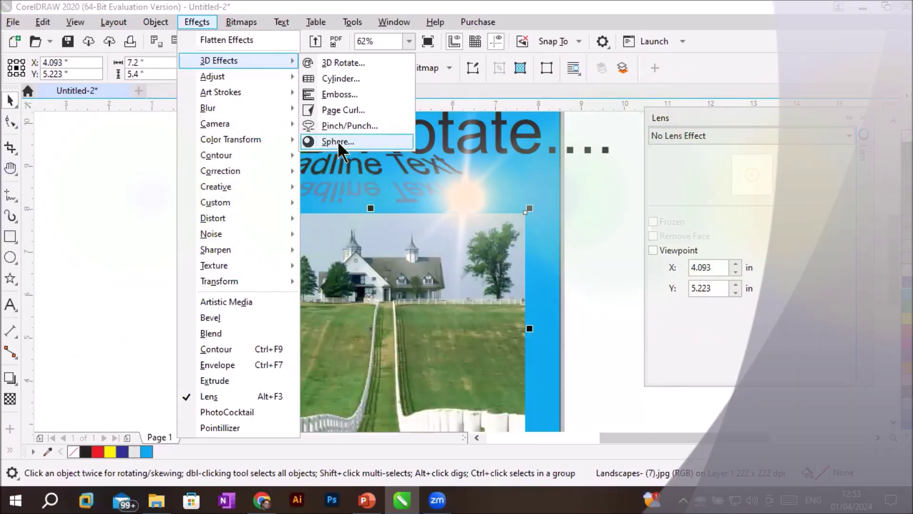
left_click(338, 141)
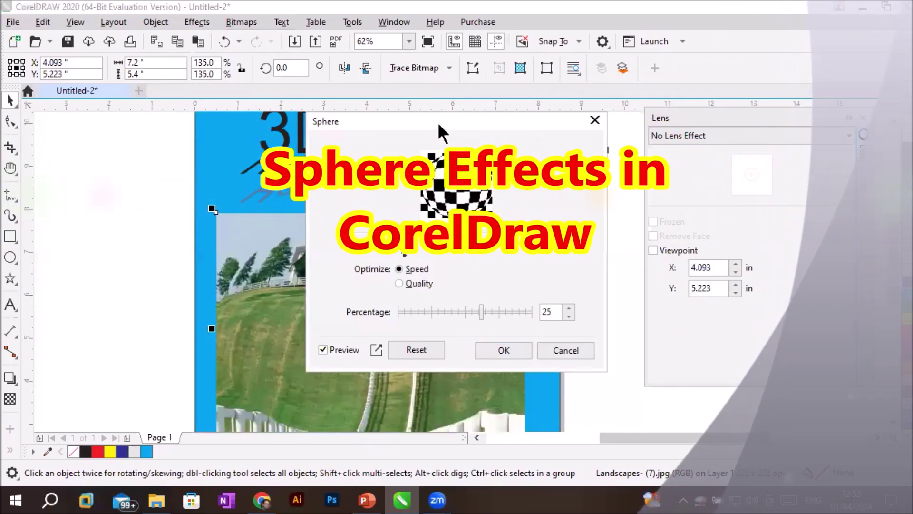
left_click_drag(437, 122, 704, 141)
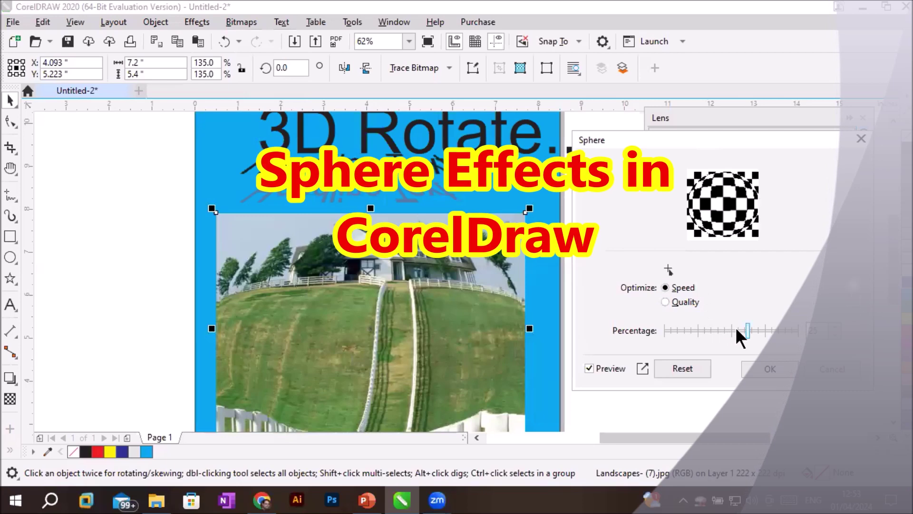
mouse_move(747, 324)
left_mouse_down()
mouse_move(800, 331)
mouse_move(709, 329)
mouse_move(735, 327)
left_mouse_up()
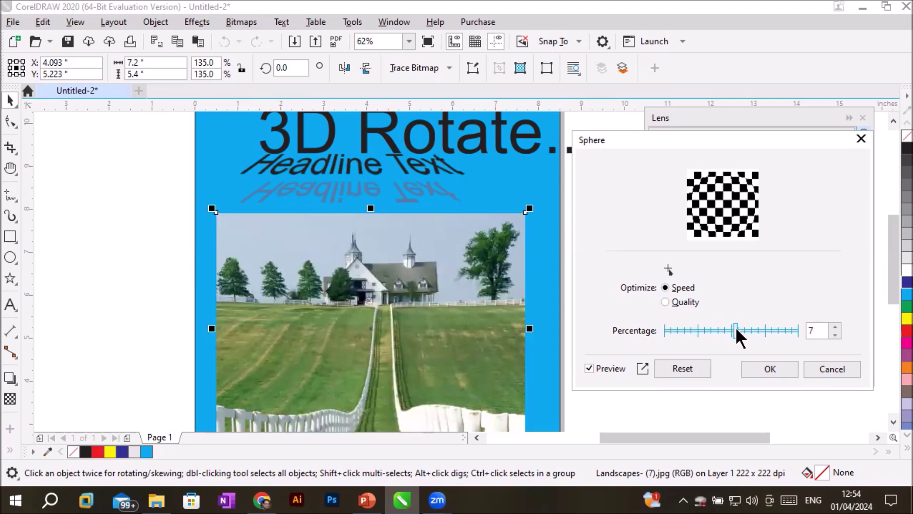
left_click(668, 268)
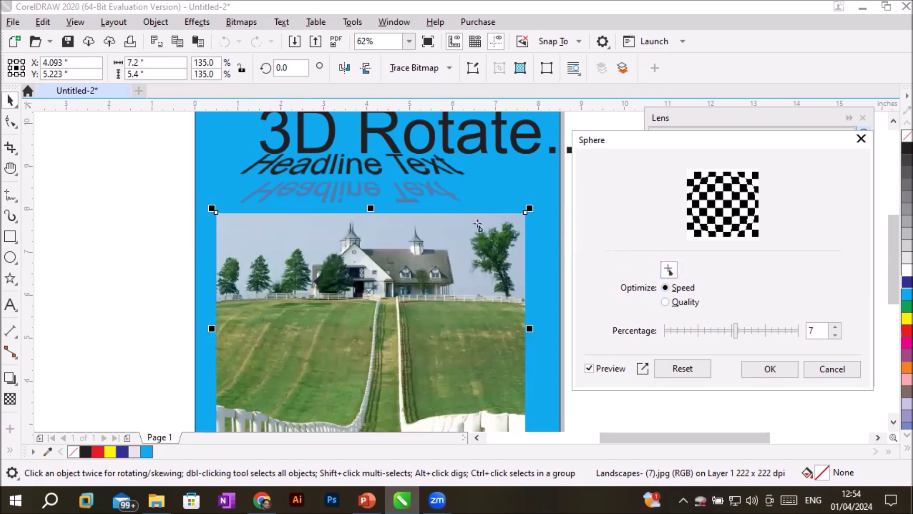
left_click(385, 246)
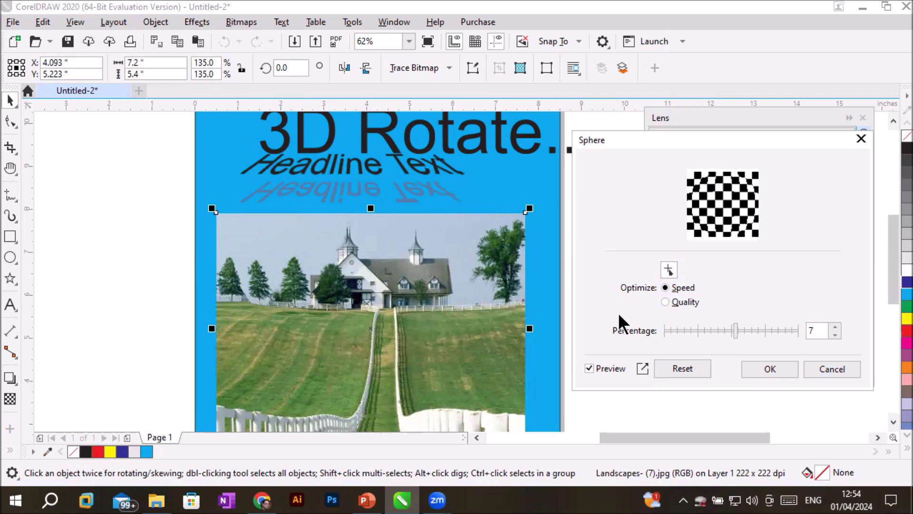
- Try Sphere percentages of 33 and 48 on the photo, testing several effect centers and ending on the grass path between the fences
left_click_drag(737, 327, 752, 330)
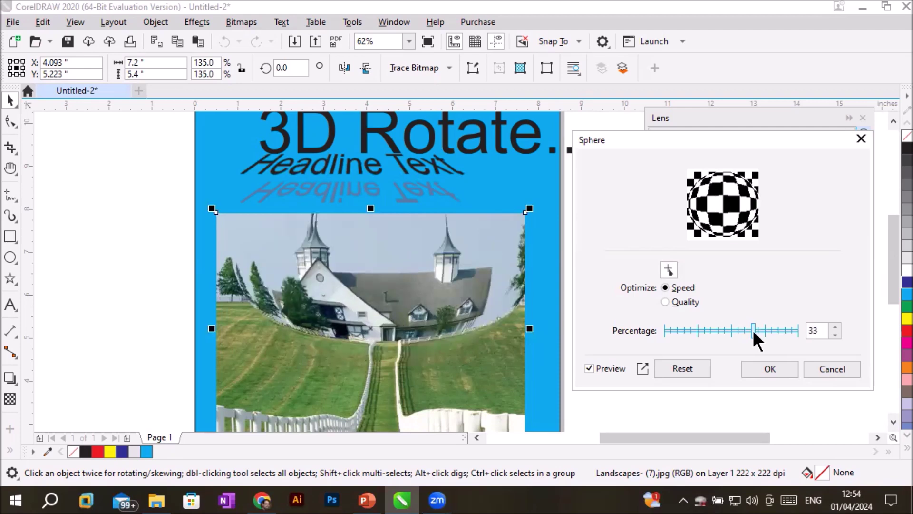
left_click_drag(752, 329, 764, 332)
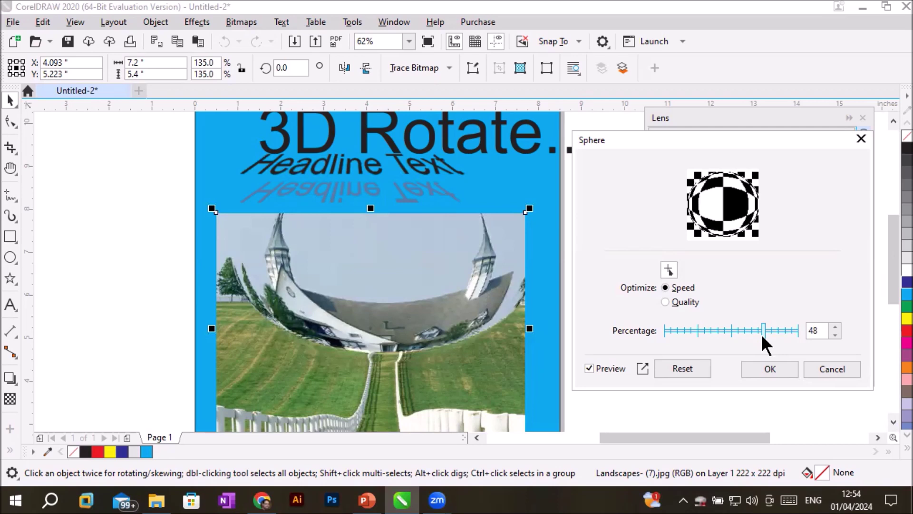
left_click(668, 270)
left_click(387, 390)
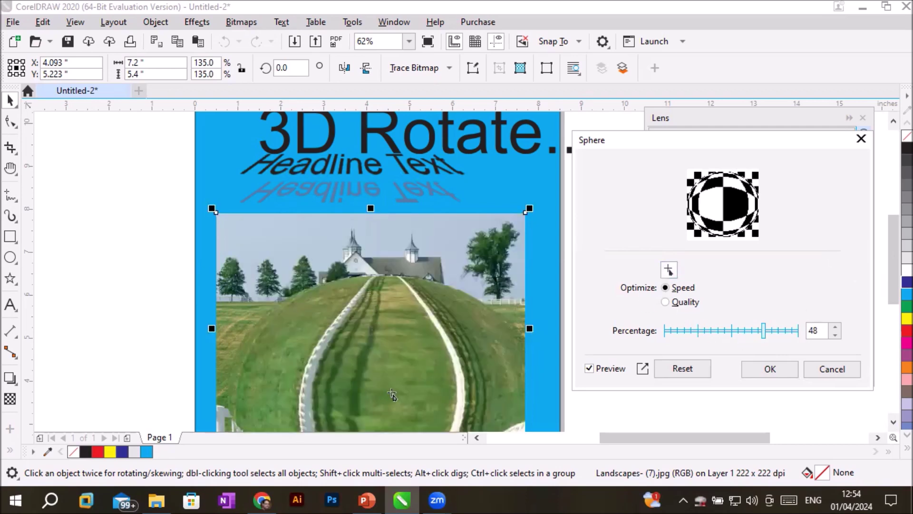
left_click(500, 345)
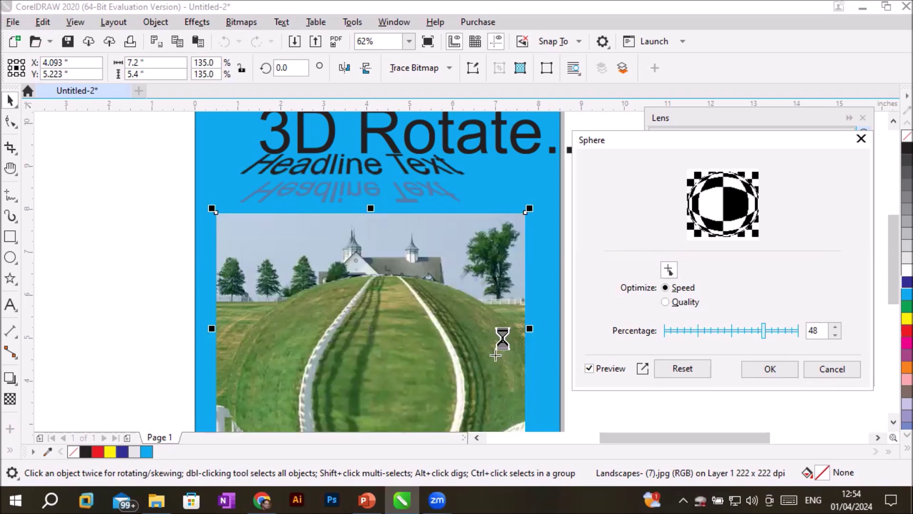
left_click(232, 265)
left_click(402, 347)
left_click(382, 375)
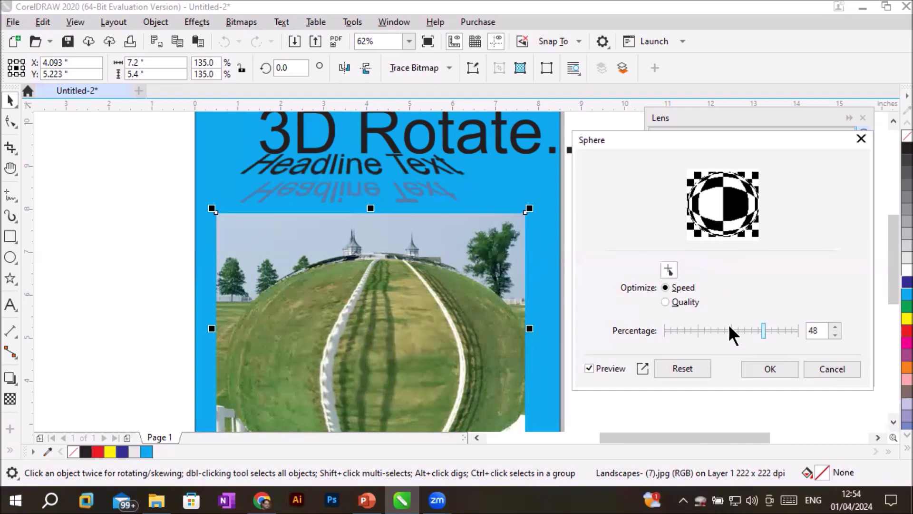
- Try Sphere percentages of -3, -7 and -24 on the landscape photo, then set the percentage to -13
left_click_drag(762, 331, 728, 327)
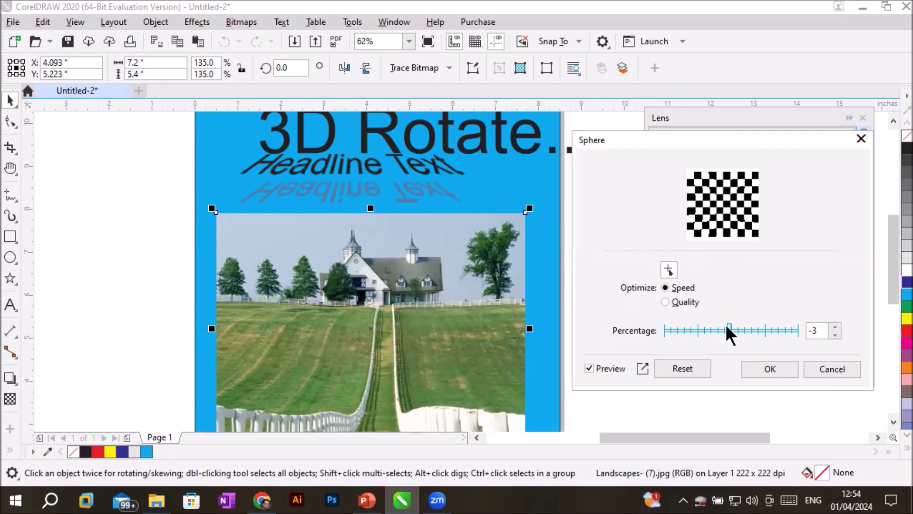
left_click(727, 325)
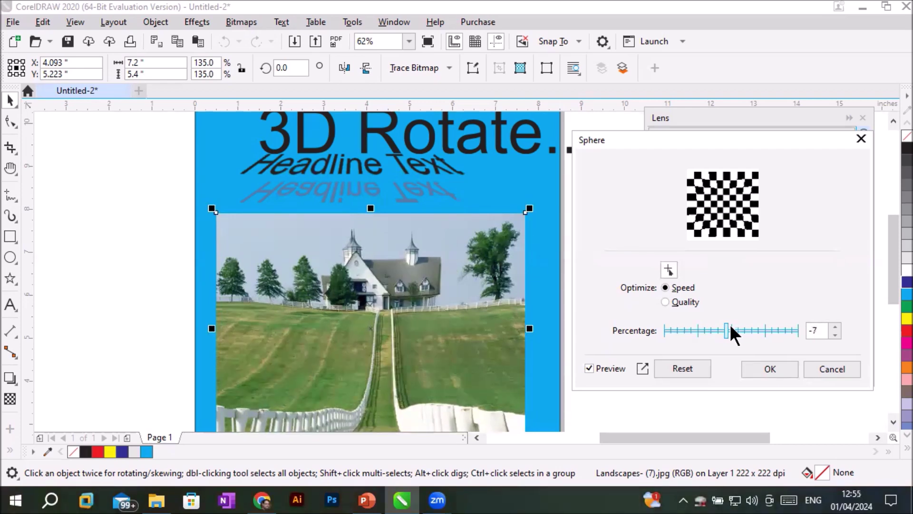
mouse_move(727, 326)
left_mouse_down()
mouse_move(740, 327)
mouse_move(707, 323)
mouse_move(717, 325)
left_mouse_up()
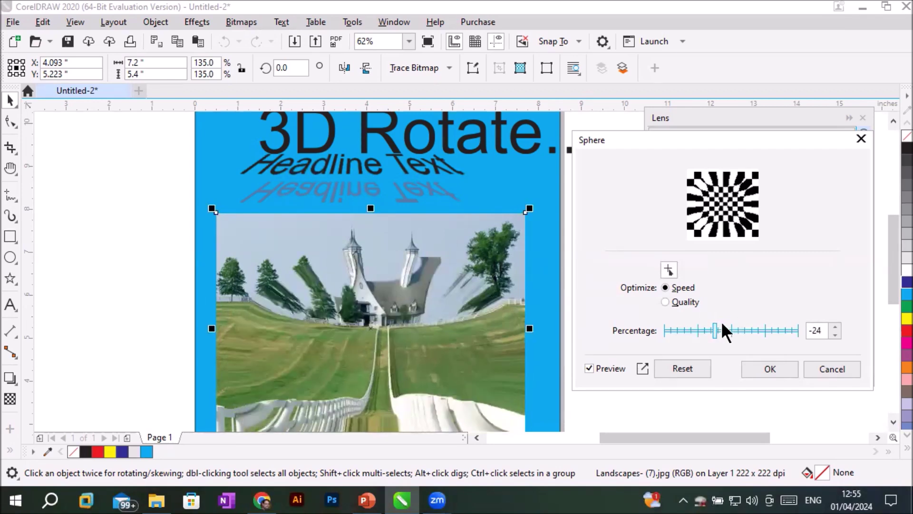
left_click_drag(713, 326, 720, 326)
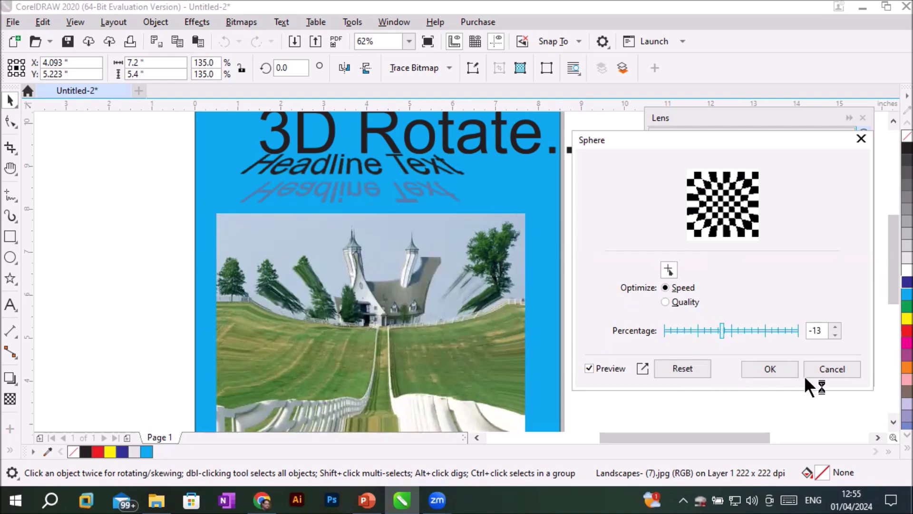
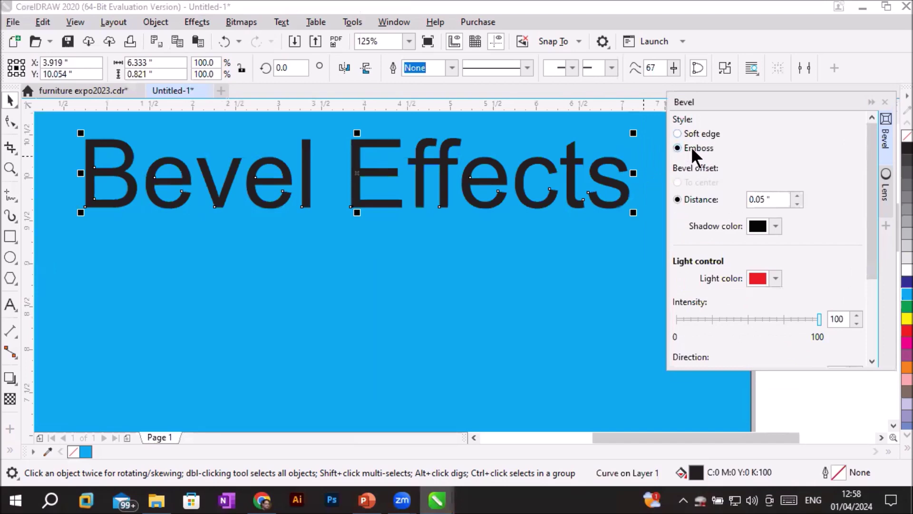
- Apply a Soft edge bevel with a 0.1-inch distance to the "Bevel Effects" text curves
left_click(693, 135)
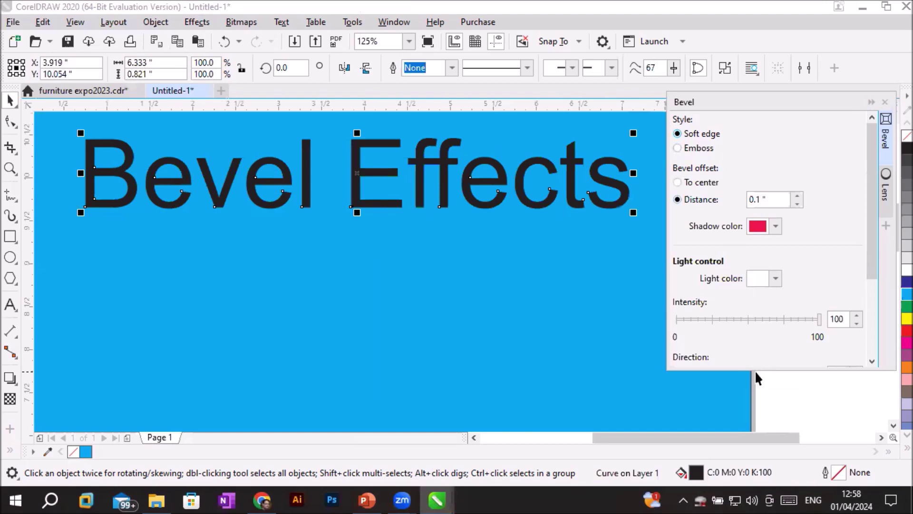
left_click_drag(753, 367, 753, 437)
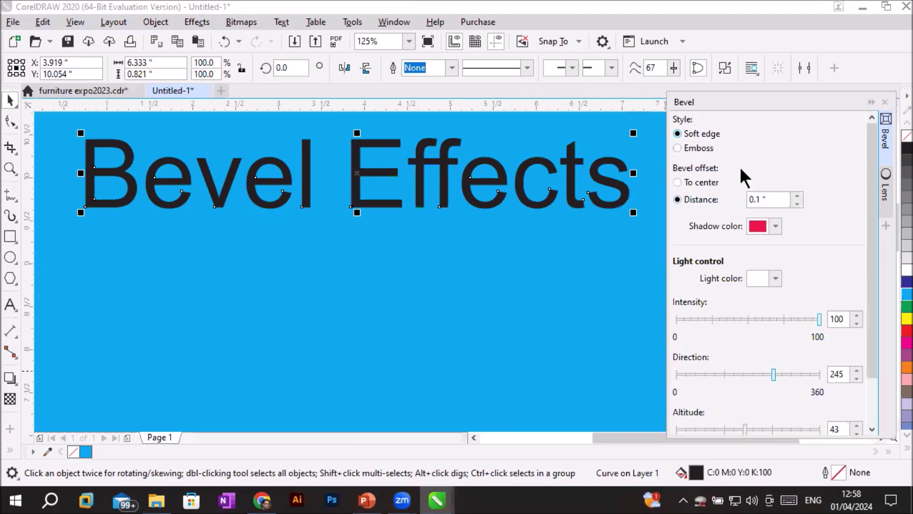
double_click(734, 94)
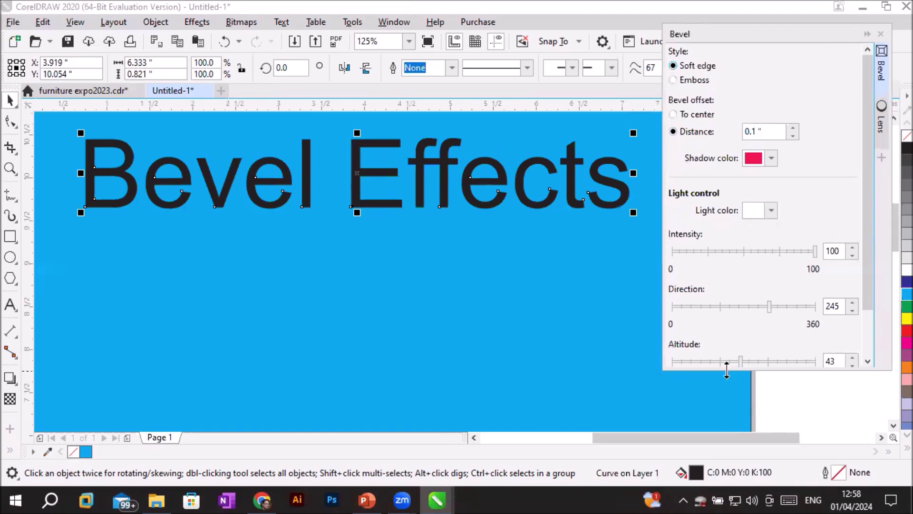
left_click_drag(727, 370, 737, 427)
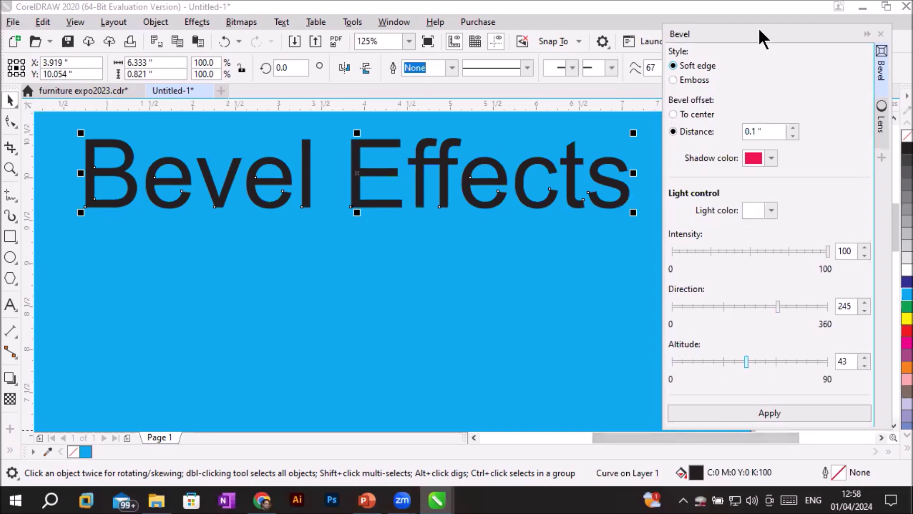
left_click_drag(760, 34, 758, 11)
left_click(756, 389)
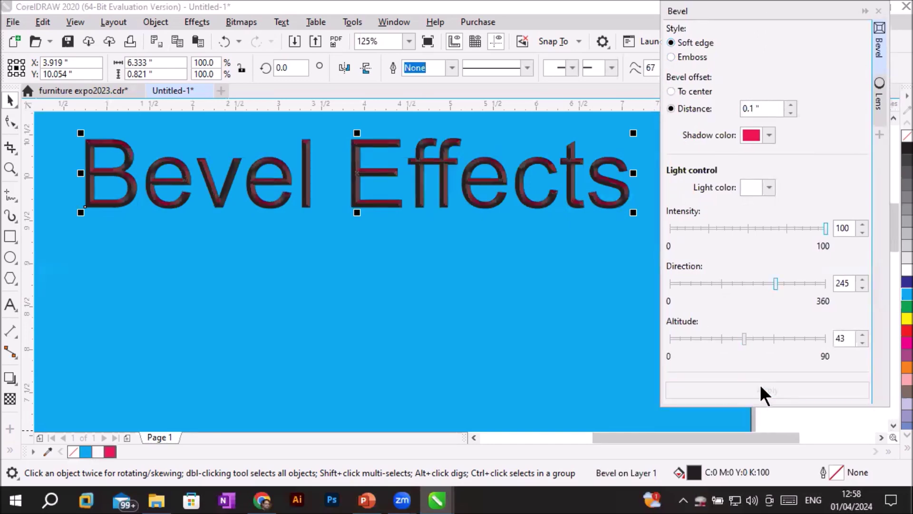
- Change the bevel's shadow color to pale lavender (C 9, M 9, Y 0, K 0) and apply it
scroll(148, 179, "up", 3)
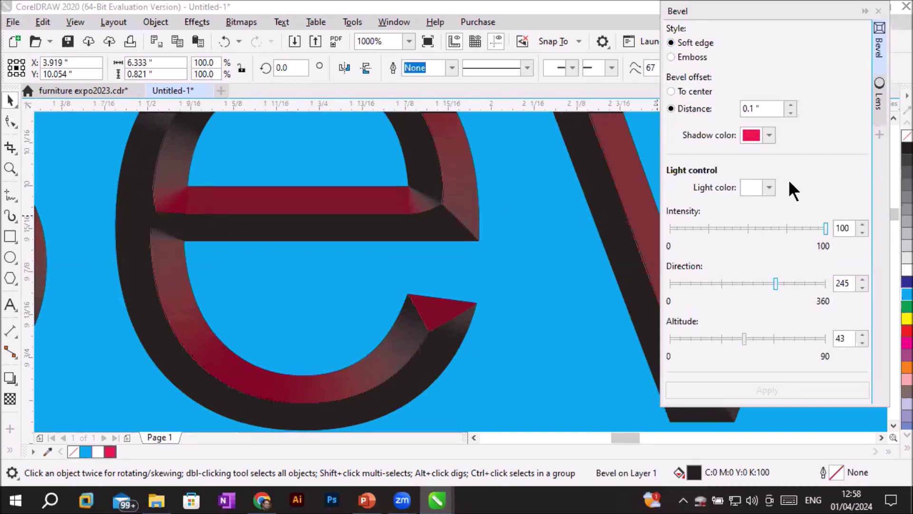
left_click(769, 136)
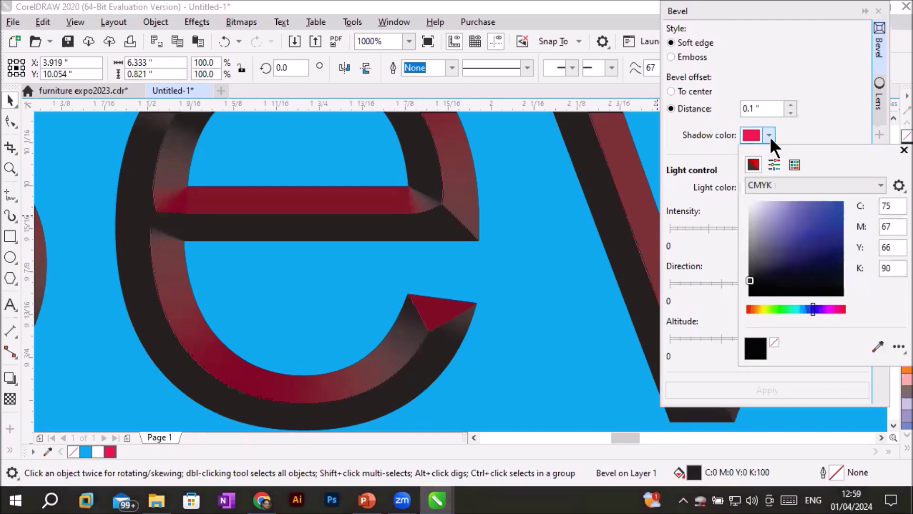
left_click(754, 205)
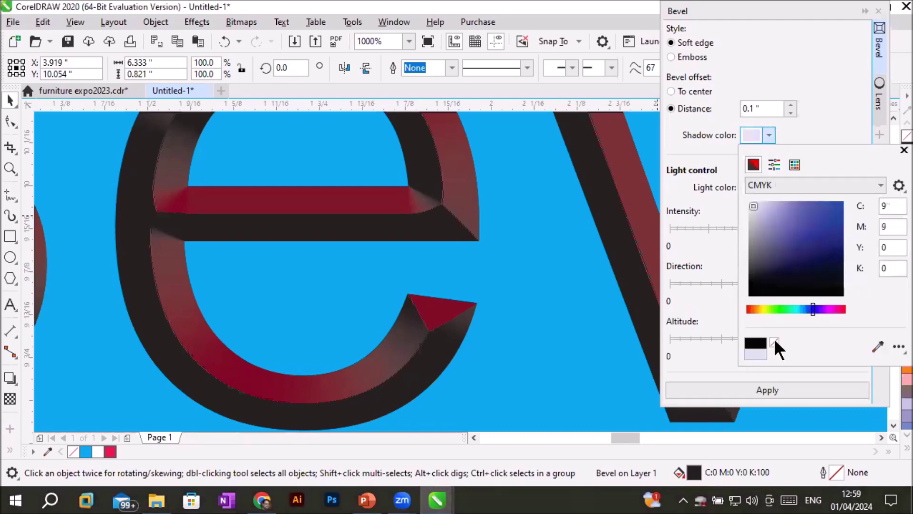
left_click(777, 393)
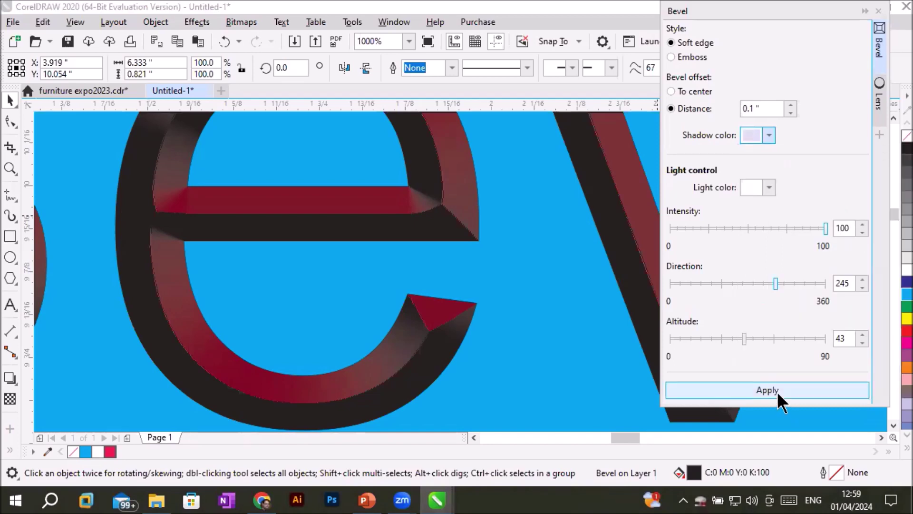
left_click(777, 392)
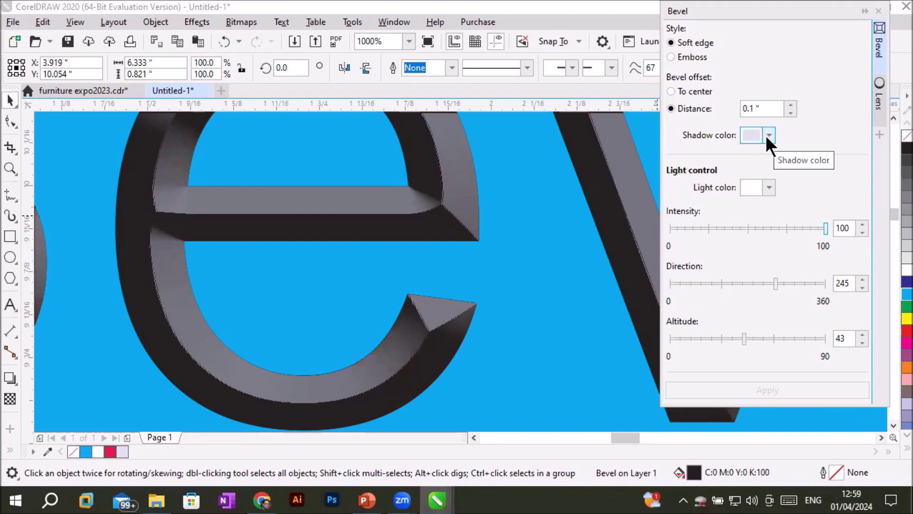
- Set the bevel's shadow color to green (C 67, M 0, Y 100, K 0) and apply it to the text
left_click(766, 136)
left_click(780, 309)
left_click(829, 208)
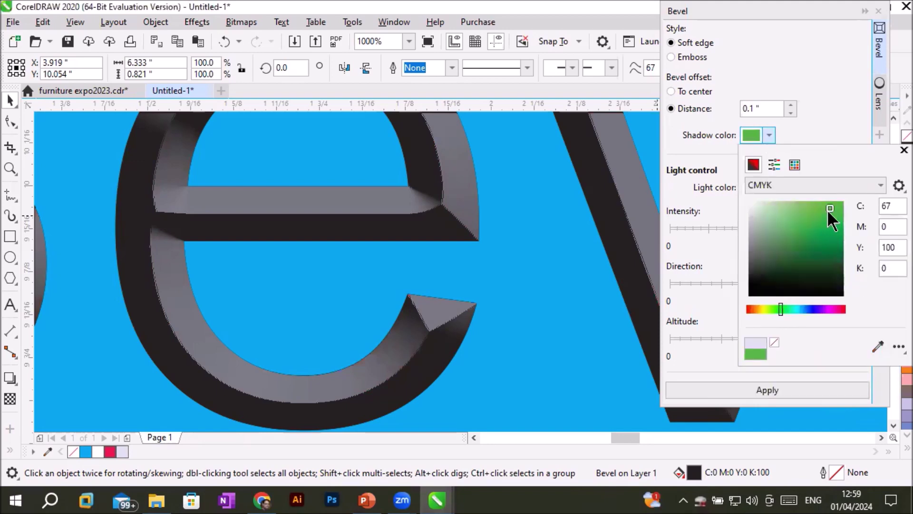
left_click(758, 392)
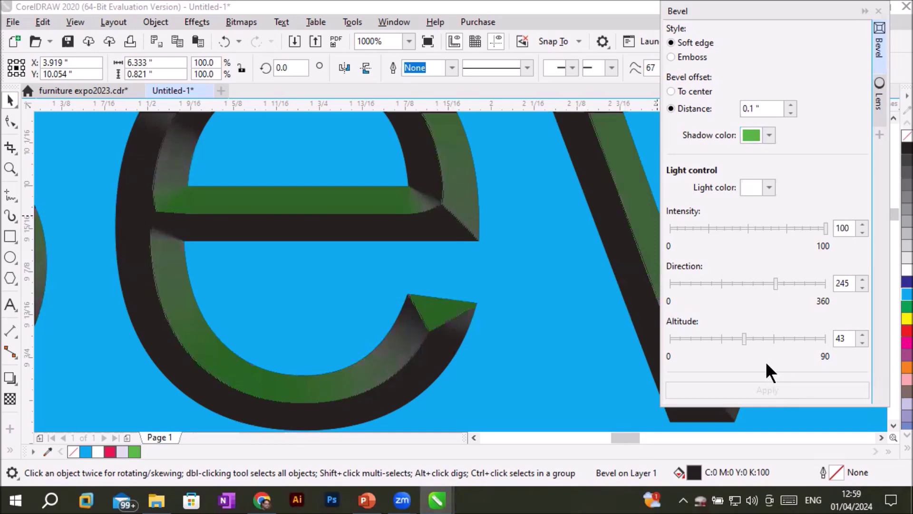
- Change the bevel's light color to red (C 16, M 100, Y 100, K 6) and apply it
left_click(769, 187)
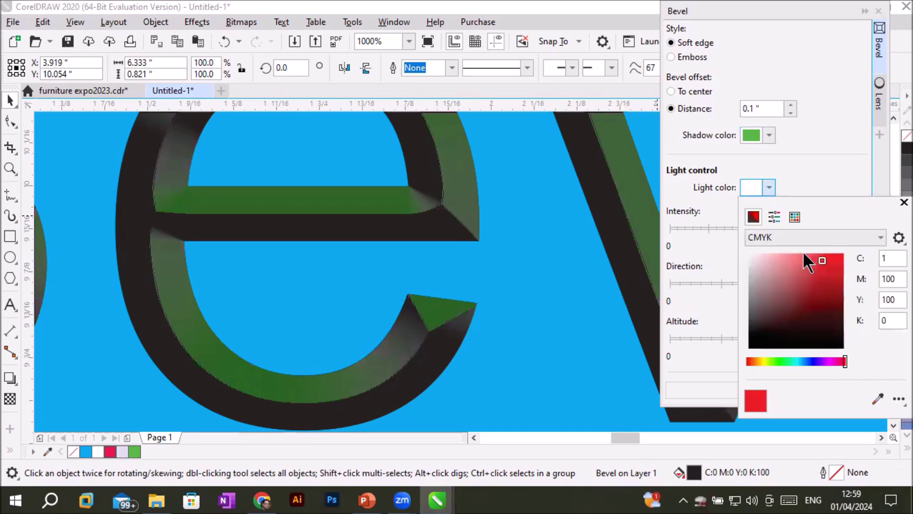
left_click(818, 275)
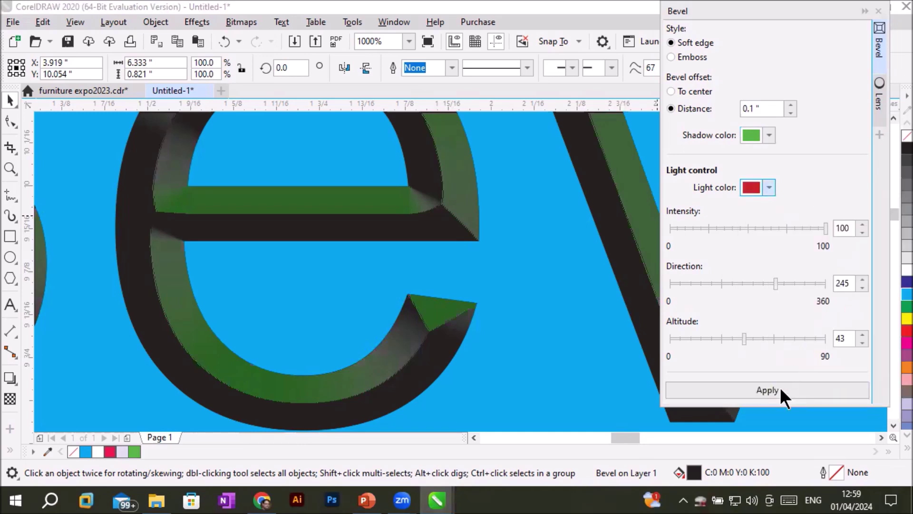
left_click(780, 390)
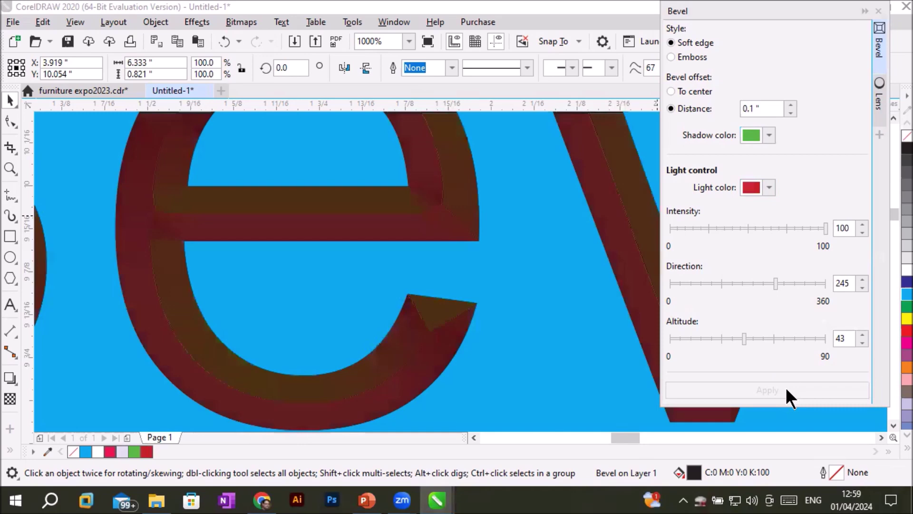
- Set the bevel's light color to near-white (C 2, M 4, Y 2, K 0) and apply it to the text
left_click(769, 190)
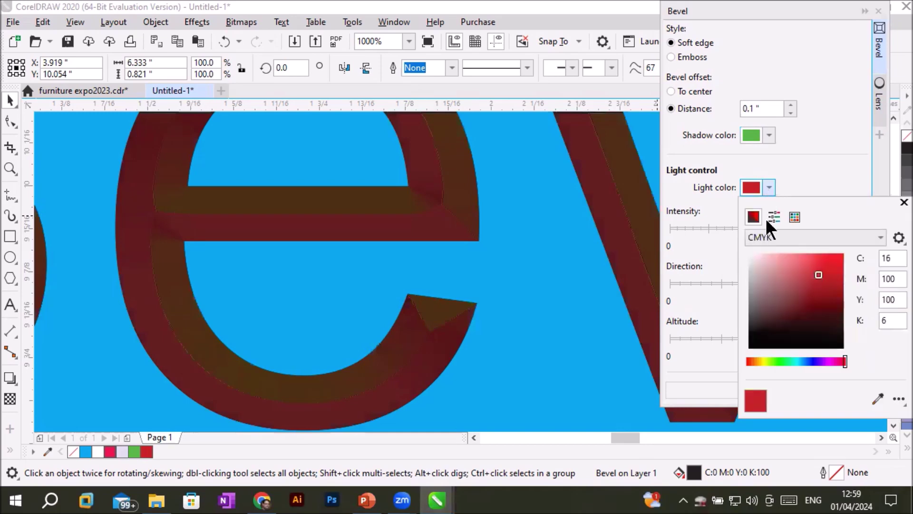
left_click(751, 256)
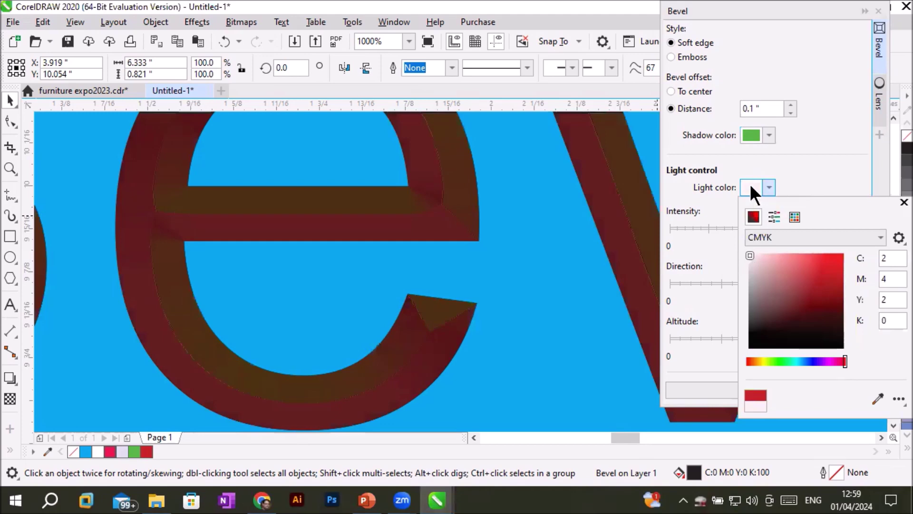
left_click(774, 400)
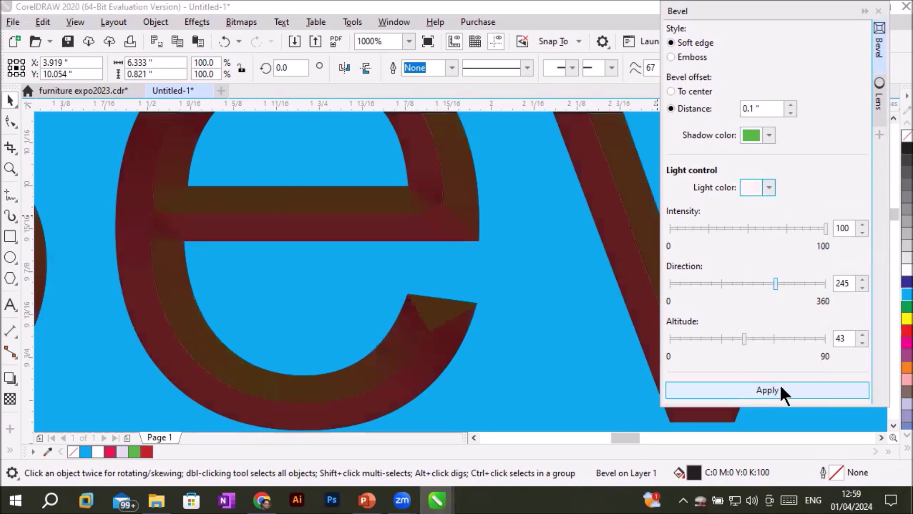
left_click(780, 389)
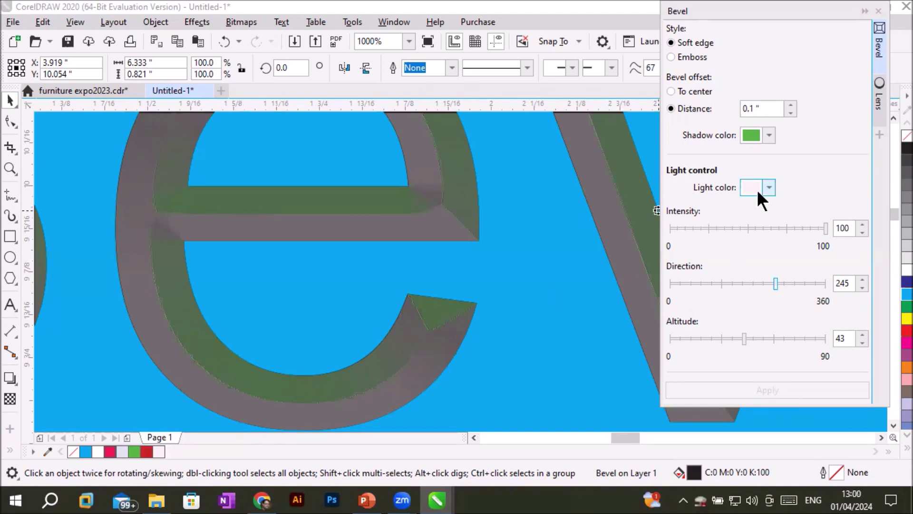
- Set the bevel offset distance to 0.12" and apply it to the text
scroll(384, 200, "up", 1)
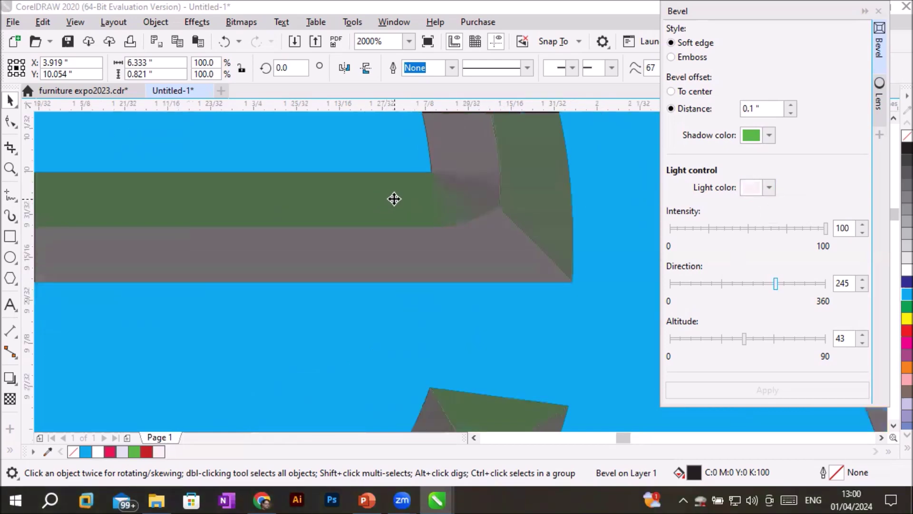
scroll(393, 194, "down", 1)
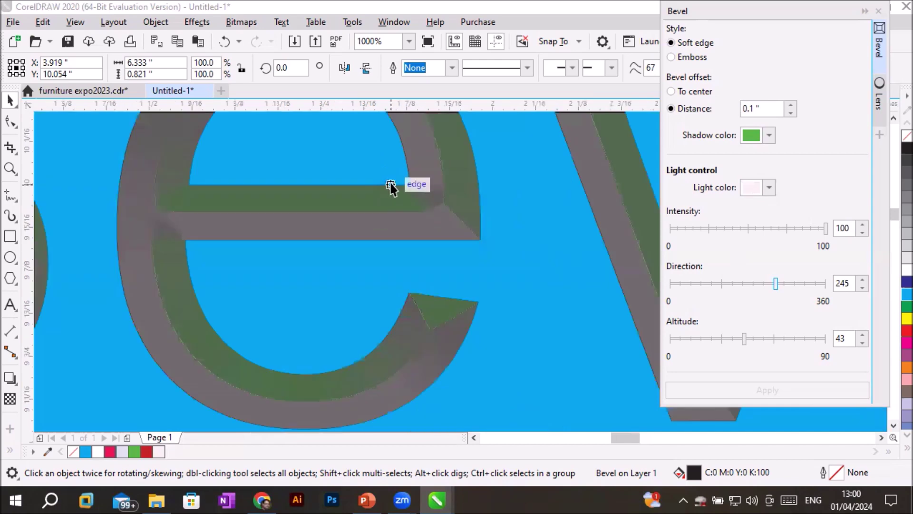
scroll(400, 176, "down", 1)
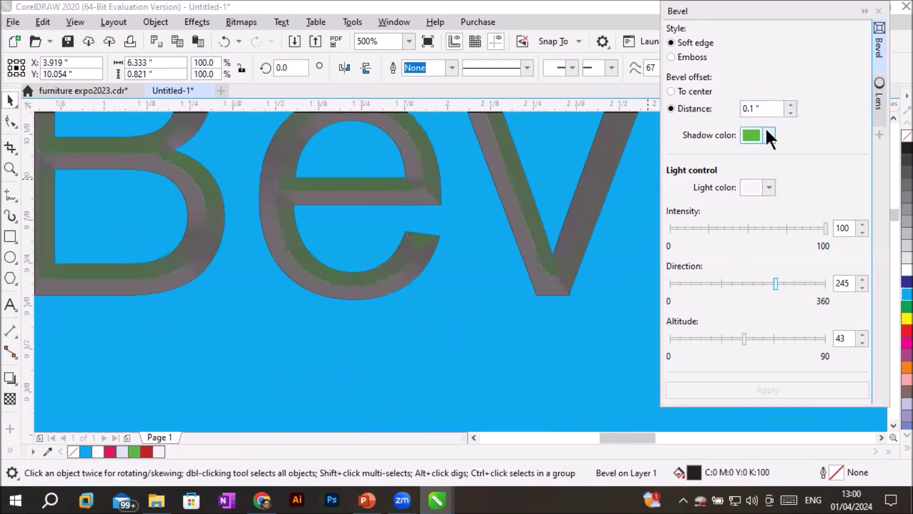
left_click(790, 104)
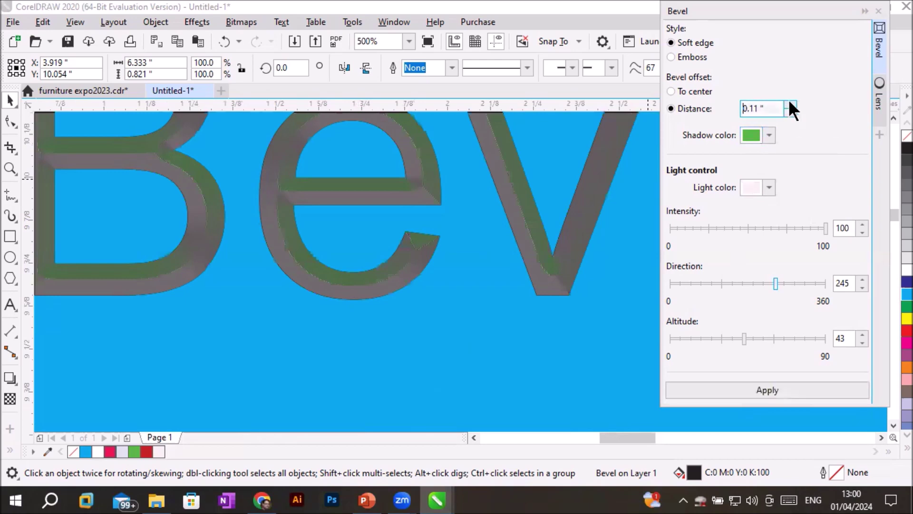
left_click(790, 103)
left_click(763, 390)
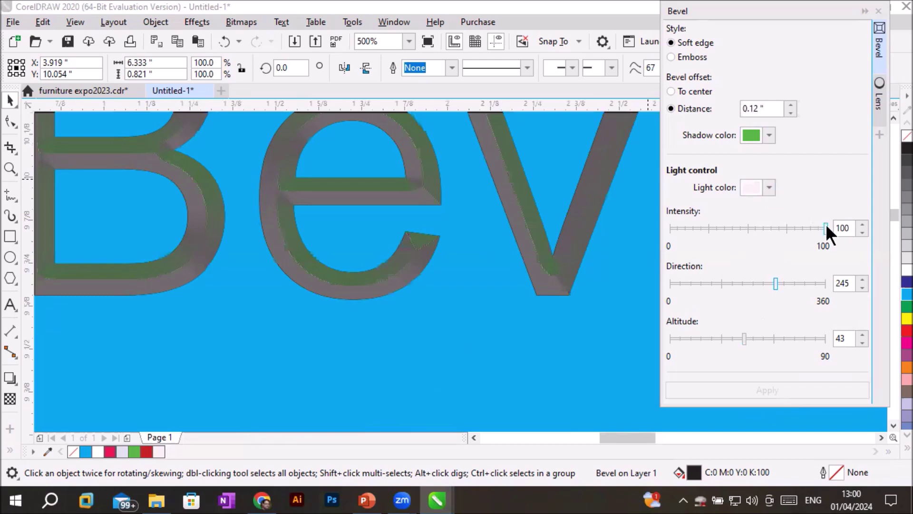
- Change the bevel's shadow color to very pale green (C 9, M 0, Y 11, K 0) and apply it
left_click(769, 135)
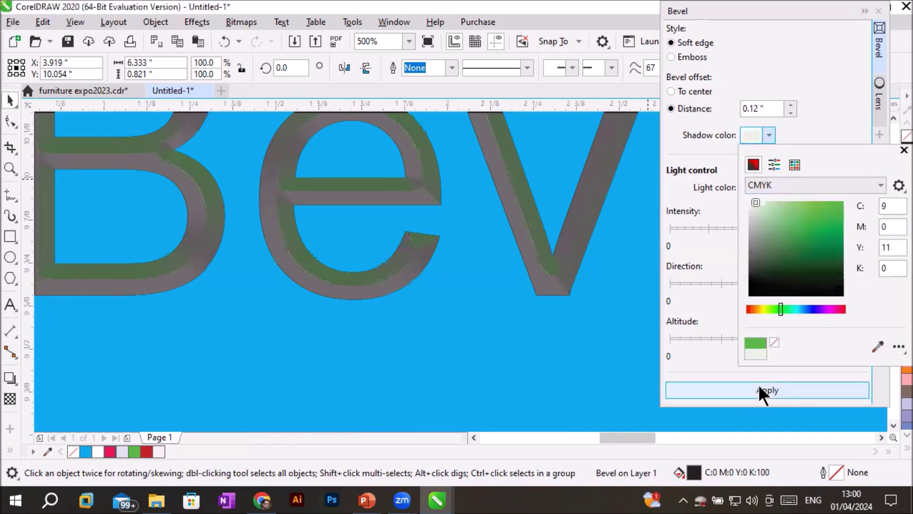
left_click(758, 391)
- Try bevel light intensities of 44, 24, 9 and 100 on the text, applying each one
left_click_drag(824, 227, 737, 225)
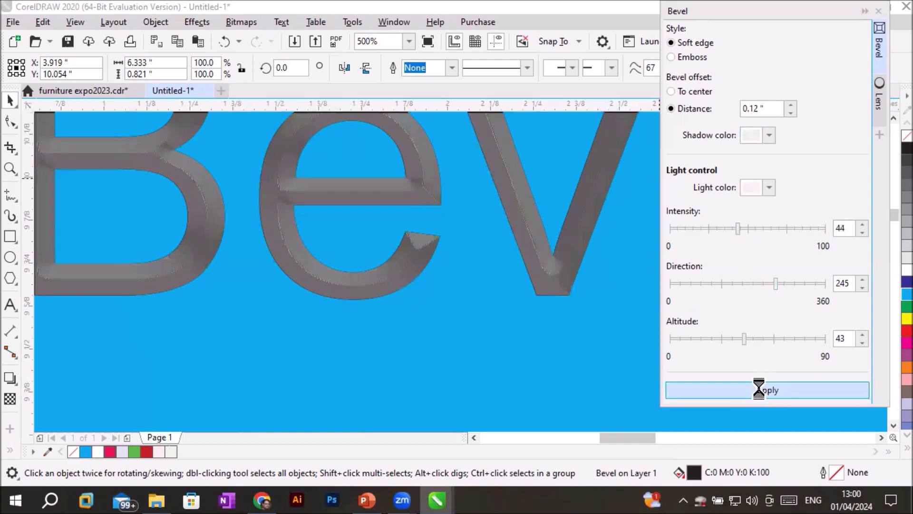
left_click(759, 388)
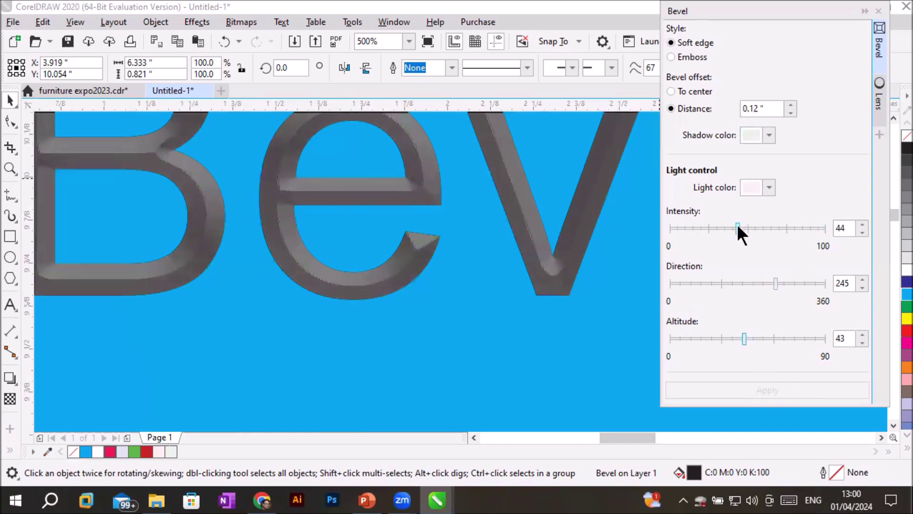
left_click_drag(713, 227, 707, 229)
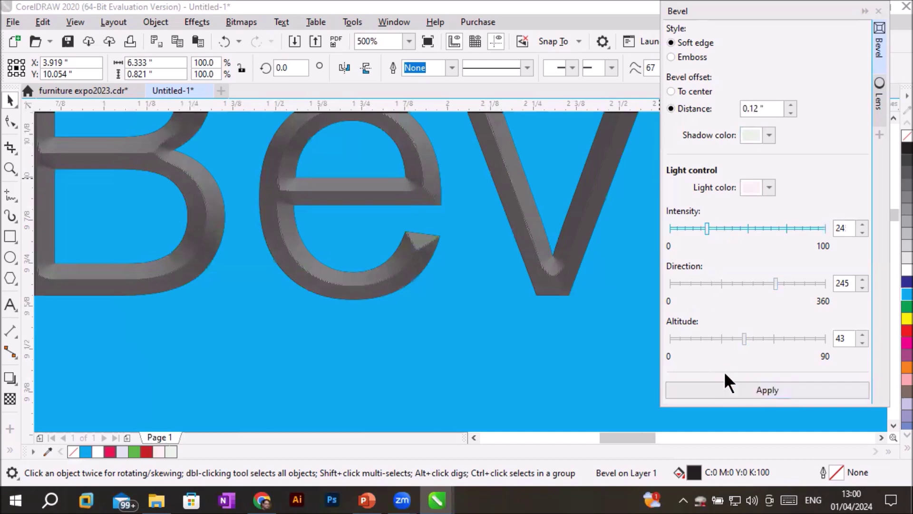
left_click(728, 394)
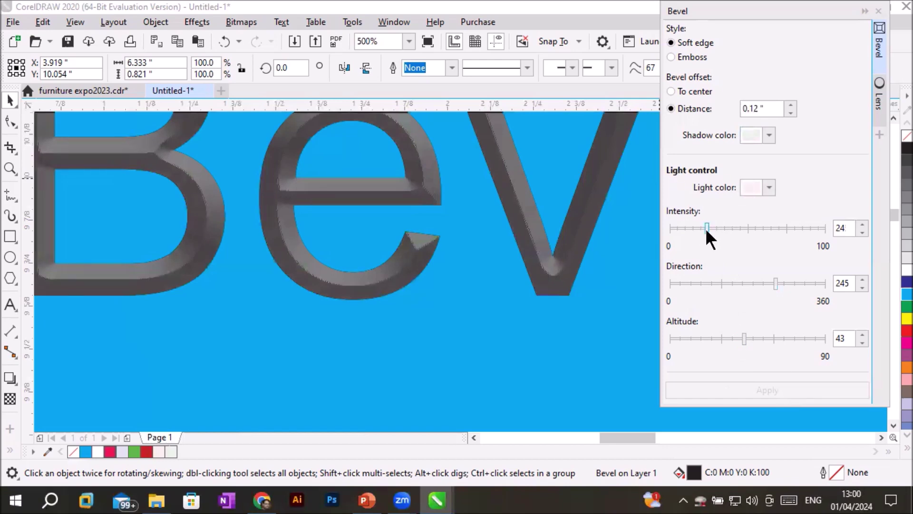
left_click_drag(707, 227, 683, 229)
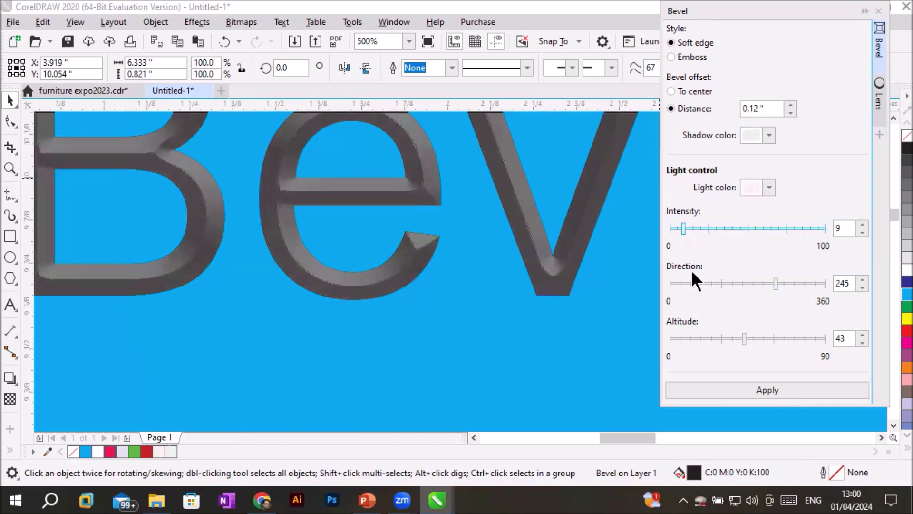
left_click(756, 395)
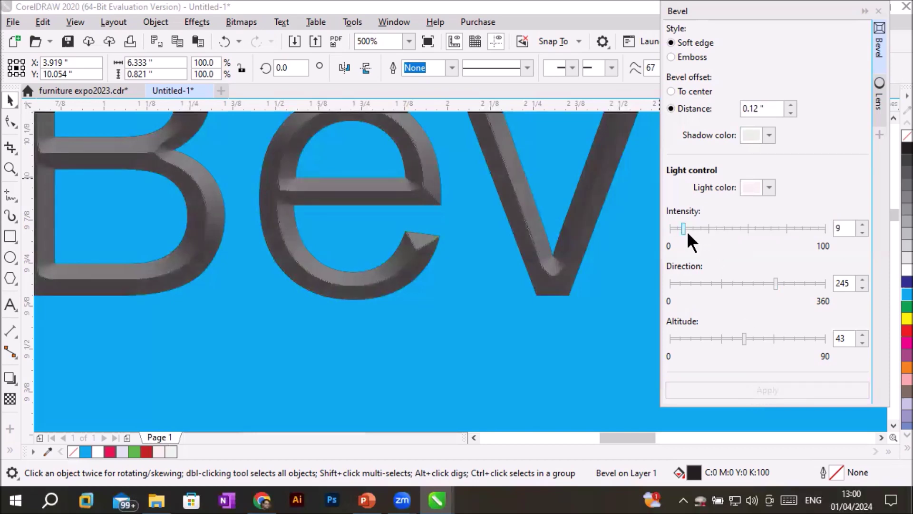
left_click_drag(683, 228, 829, 231)
left_click(767, 391)
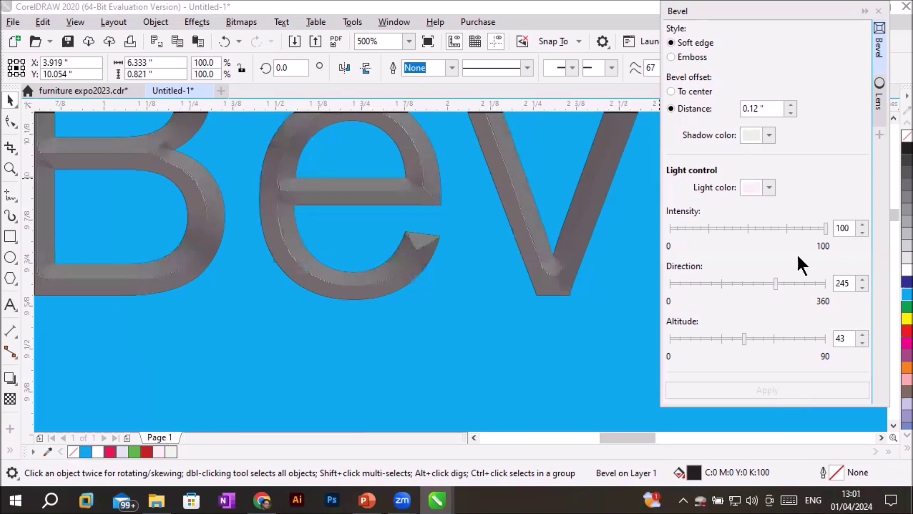
- Set the bevel's light intensity to 56 and apply it to the text
left_click(775, 232)
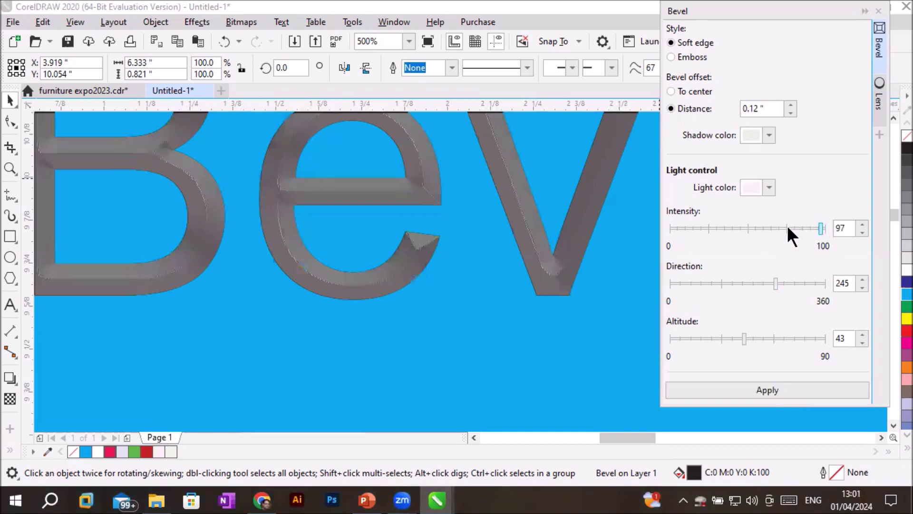
left_click_drag(769, 227, 759, 230)
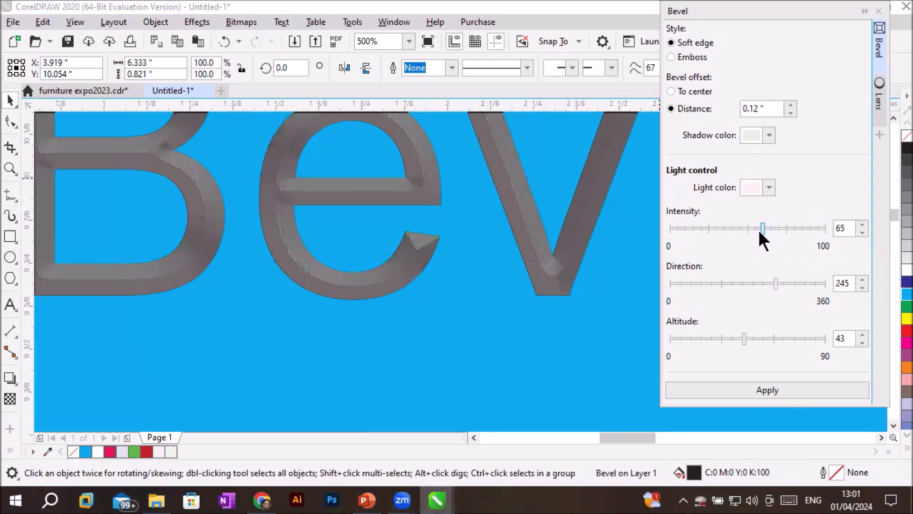
left_click(761, 389)
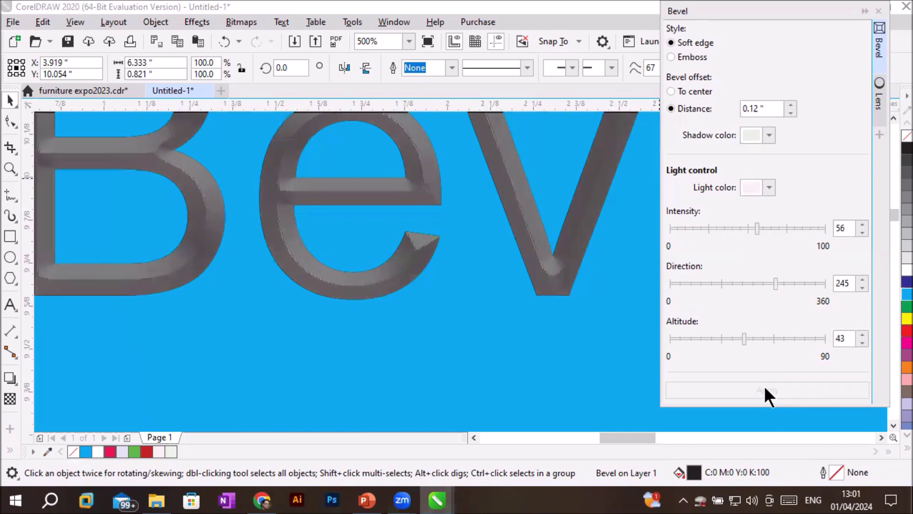
- Apply a bevel light direction of 119 to the text, and change the direction to 58 and apply it
left_click_drag(775, 280, 723, 283)
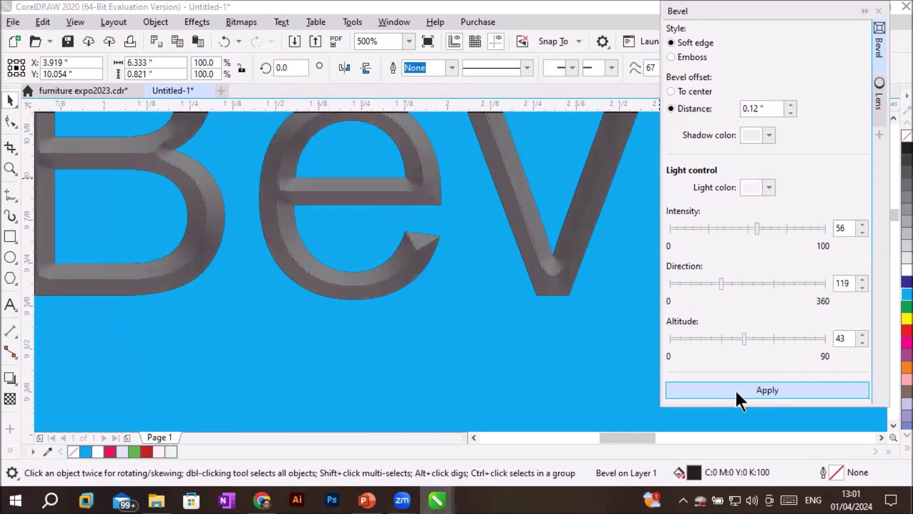
left_click(735, 389)
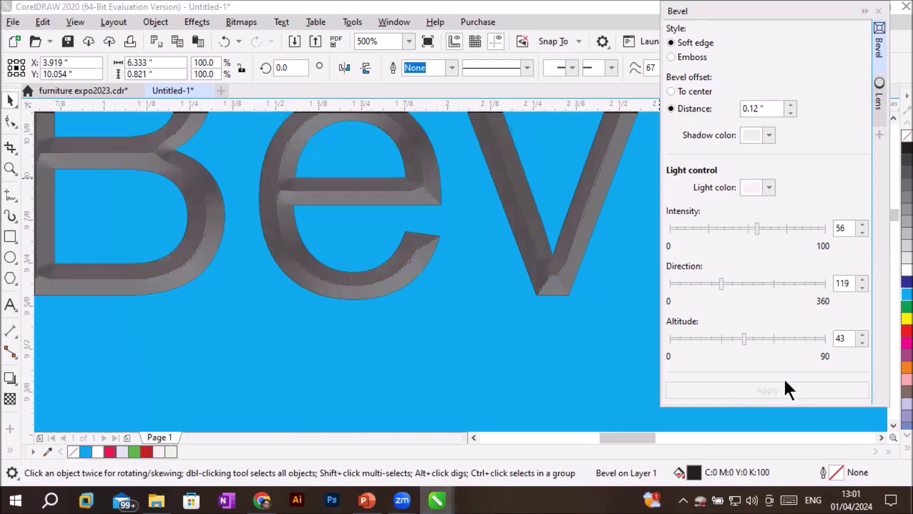
left_click_drag(717, 283, 694, 283)
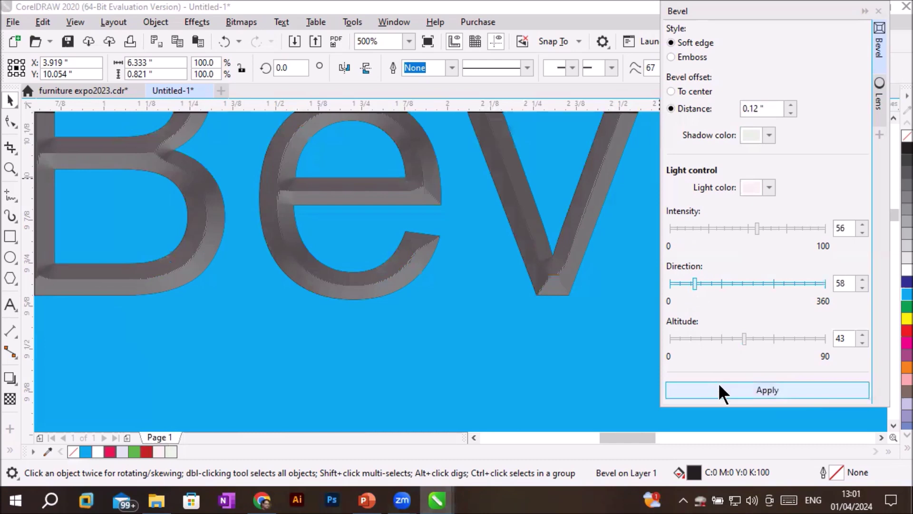
left_click(720, 391)
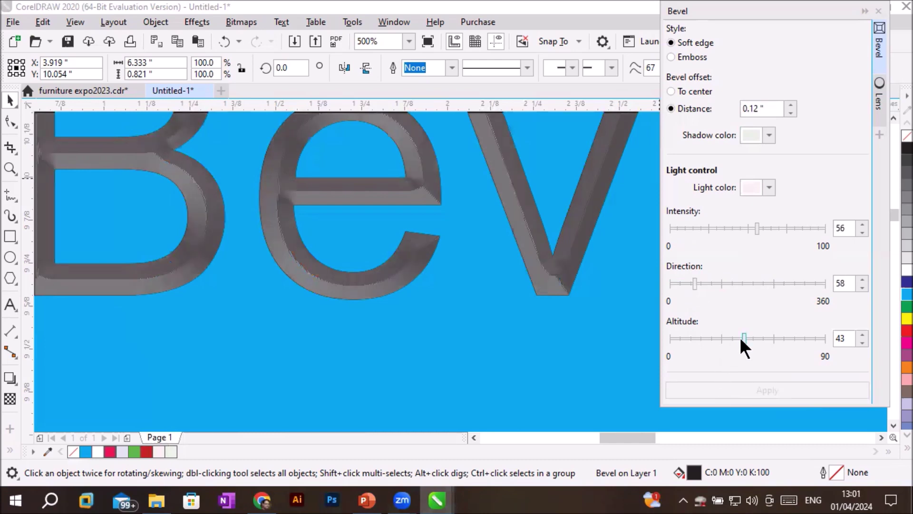
- Lower the bevel's light altitude to 13, 5 and 0, applying each value to the text
left_click_drag(691, 341, 692, 341)
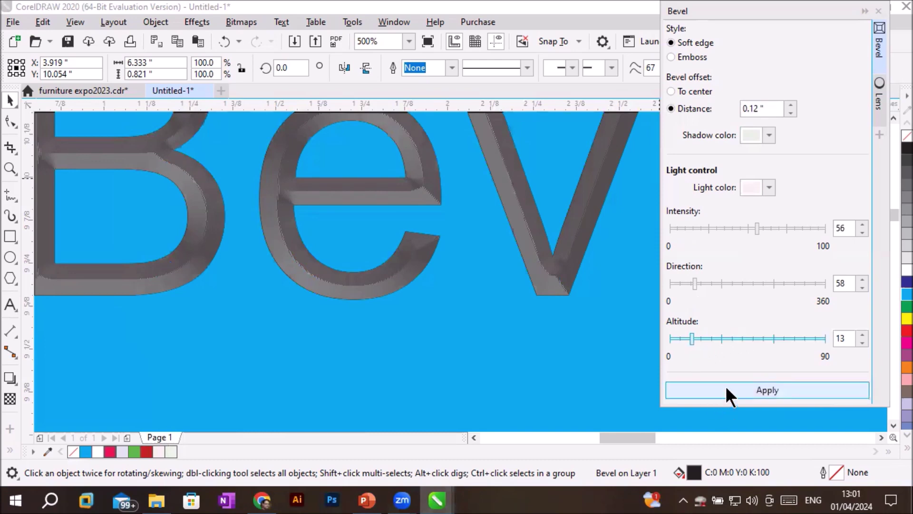
left_click(726, 387)
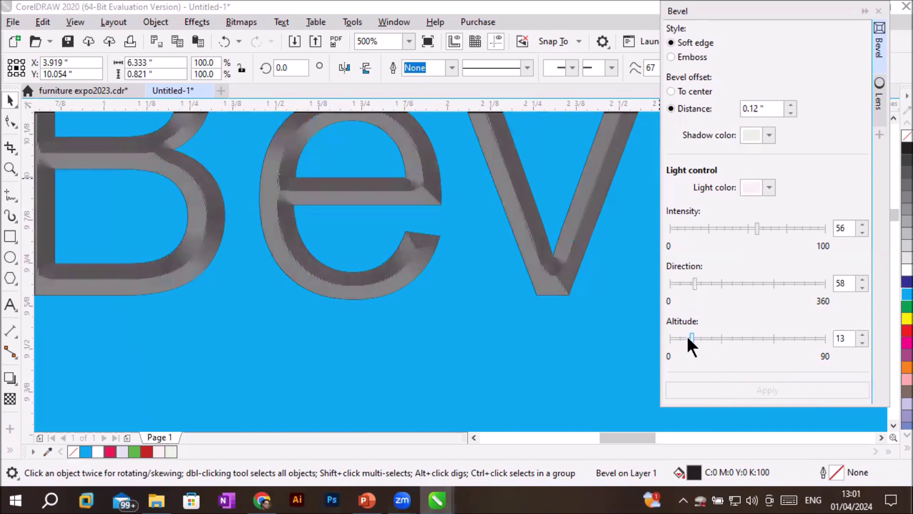
left_click_drag(679, 339, 677, 339)
left_click(720, 387)
left_click_drag(677, 340, 669, 340)
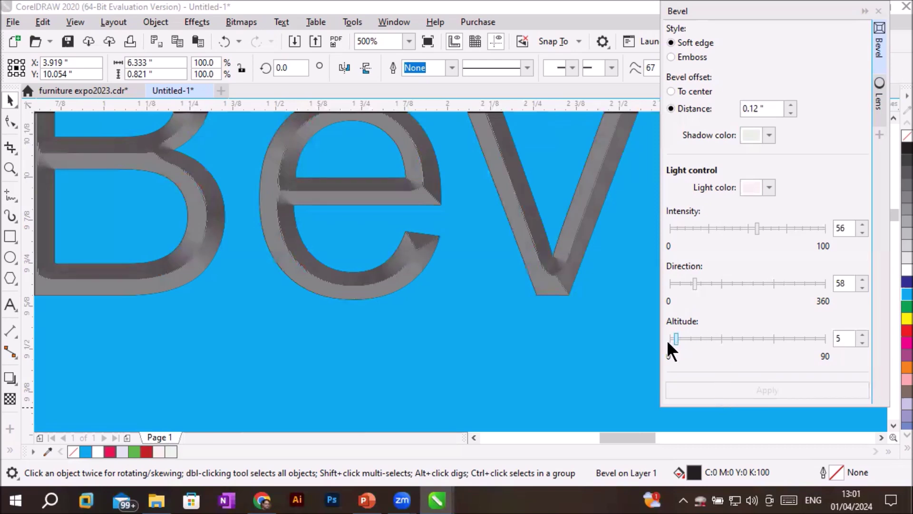
left_click(701, 388)
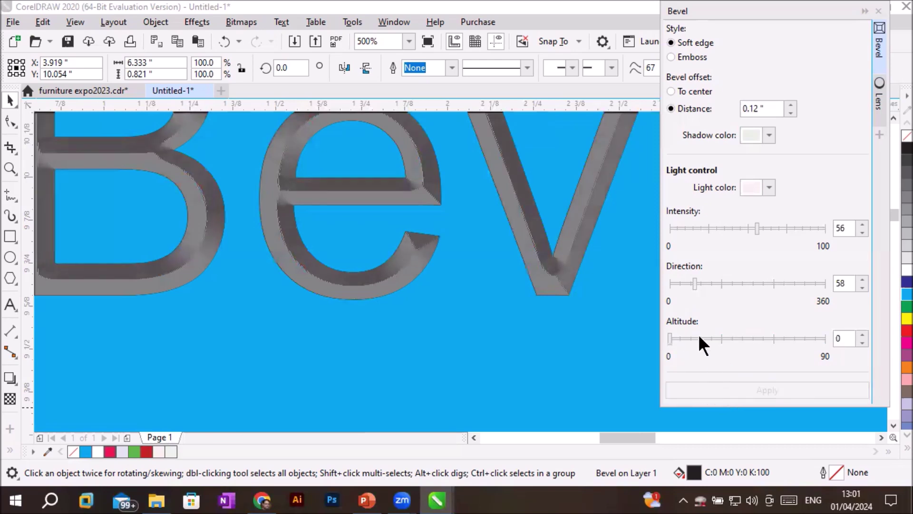
- Raise the bevel's light altitude to 74 and 88, applying each value to the text
left_click_drag(671, 338, 798, 337)
left_click(753, 389)
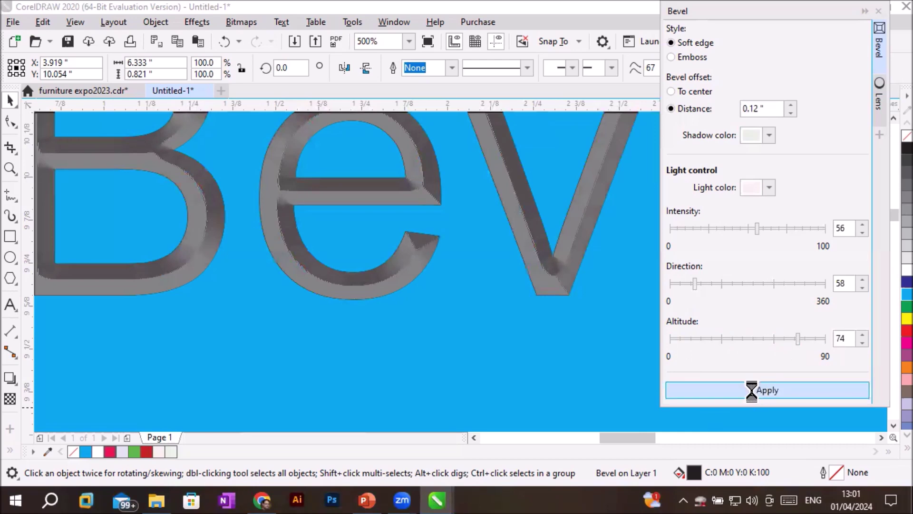
left_click_drag(796, 340, 817, 339)
left_click(777, 388)
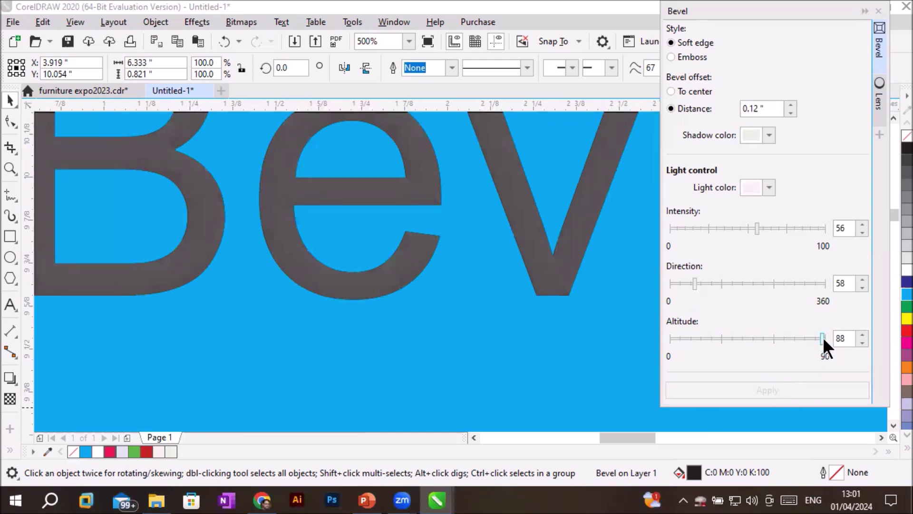
- Apply a light altitude of 28 to the bevel, and reduce the altitude to 13 and apply it
left_click_drag(799, 344, 794, 344)
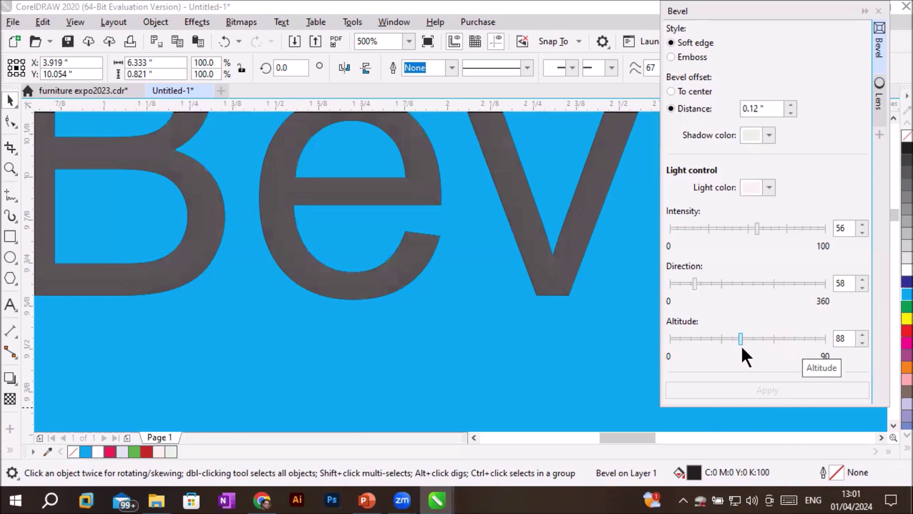
left_click_drag(723, 347, 720, 347)
left_click(720, 391)
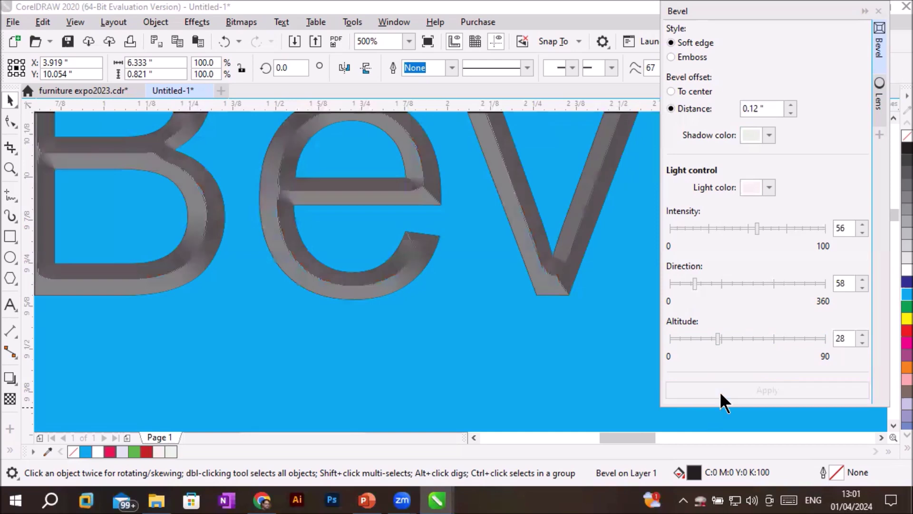
left_click_drag(718, 338, 693, 338)
left_click(751, 394)
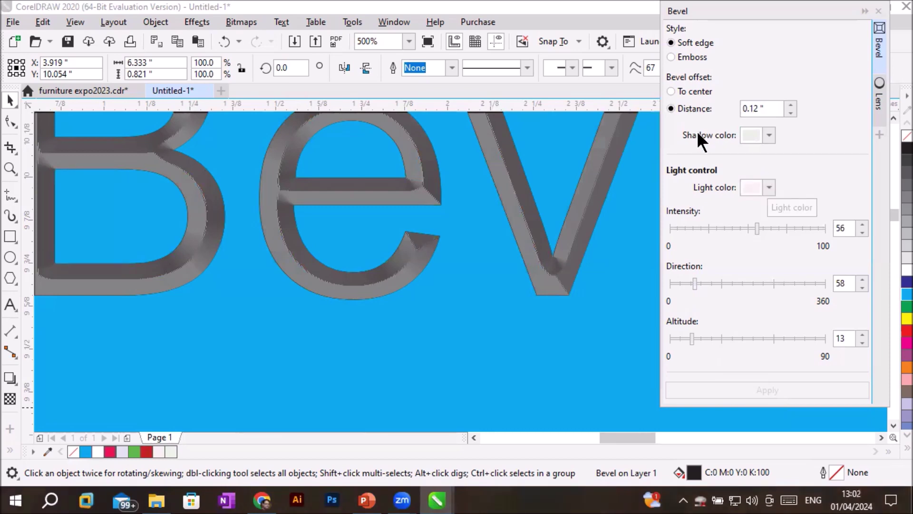
- Switch the bevel offset to To center and apply it to the text
left_click(695, 89)
left_click(764, 391)
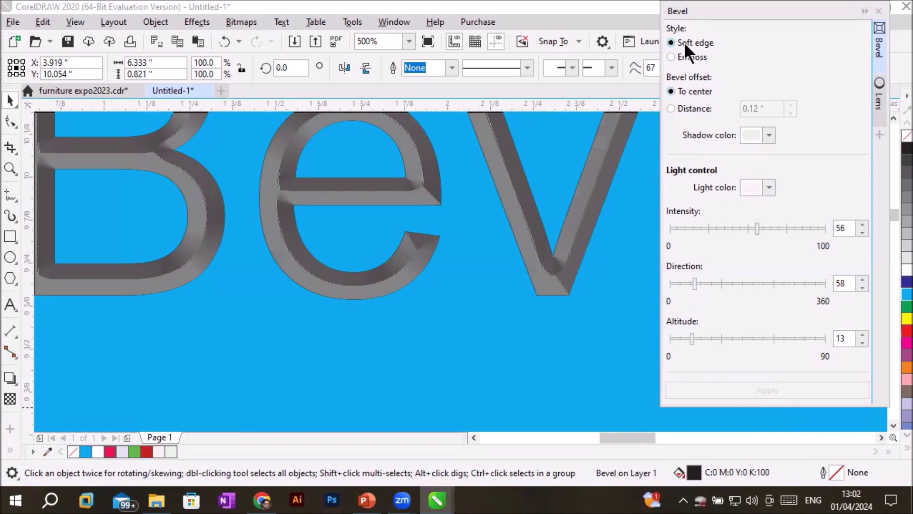
- Apply the Emboss bevel style to the text, and switch the style back to Soft edge and apply it
left_click(685, 57)
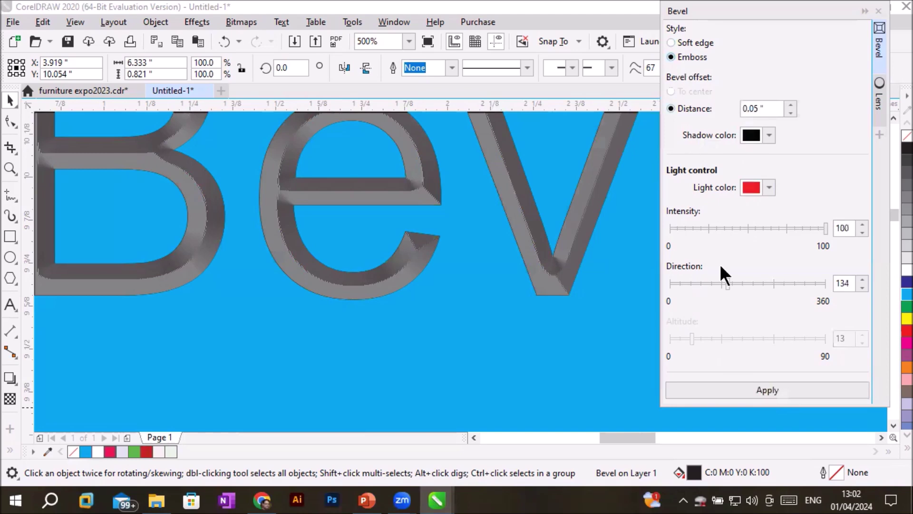
left_click(734, 391)
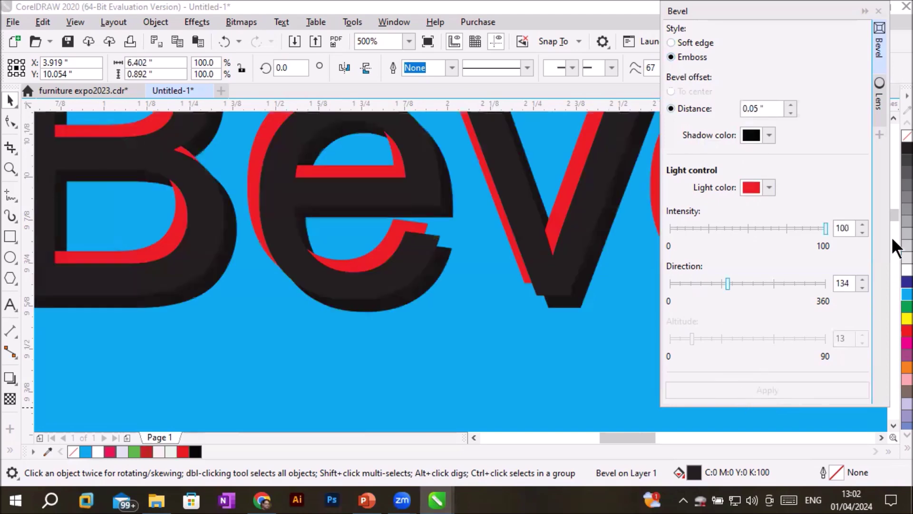
left_click(894, 118)
left_click(893, 120)
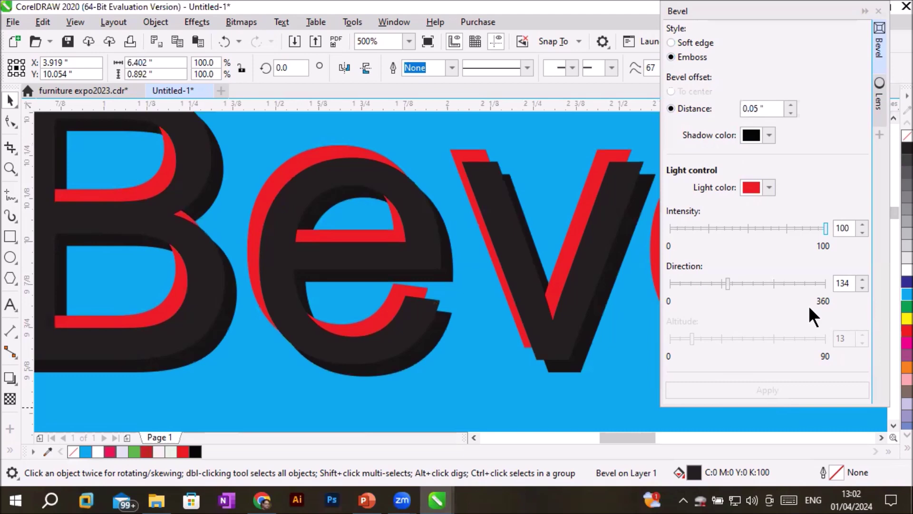
left_click(691, 42)
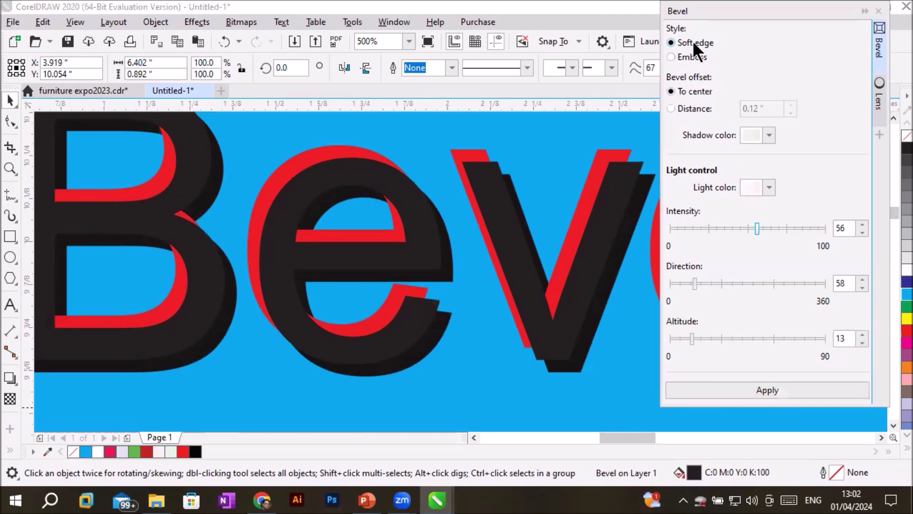
left_click(765, 390)
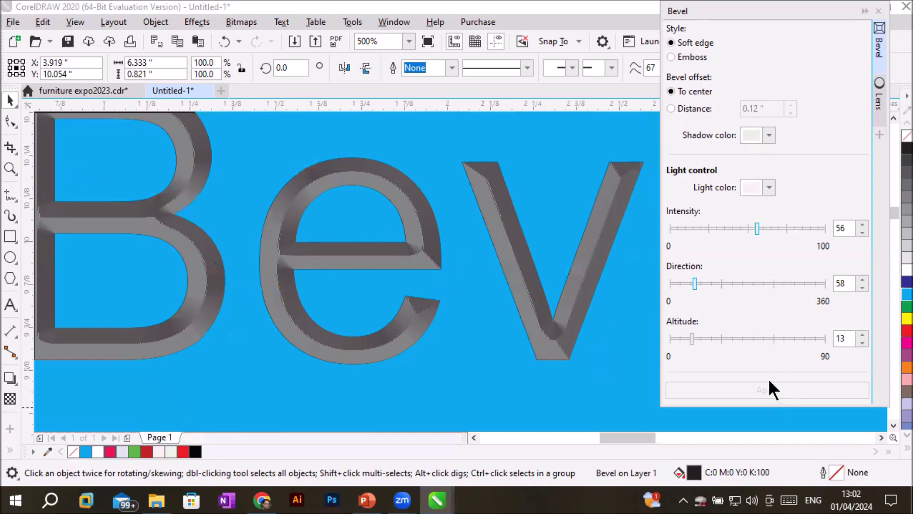
- Apply the Emboss bevel style to the text, trying light intensities of 56 and 100
left_click(689, 53)
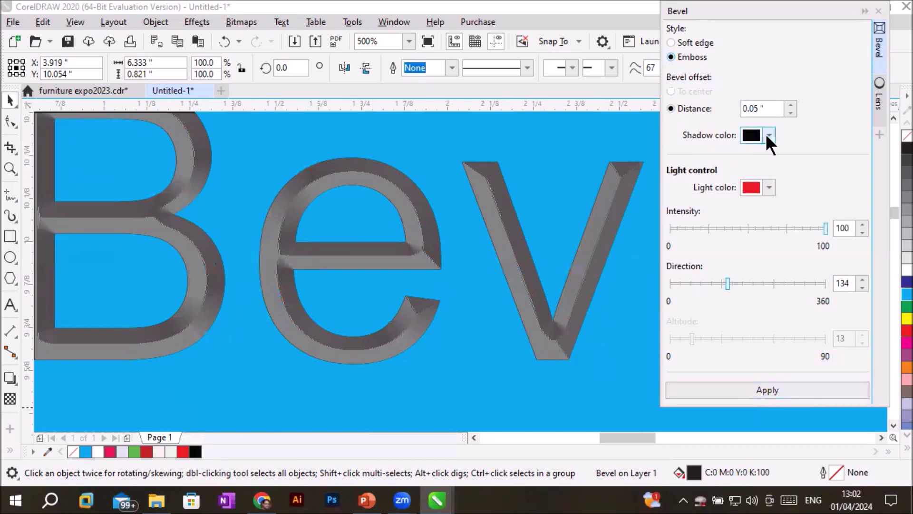
left_click(749, 390)
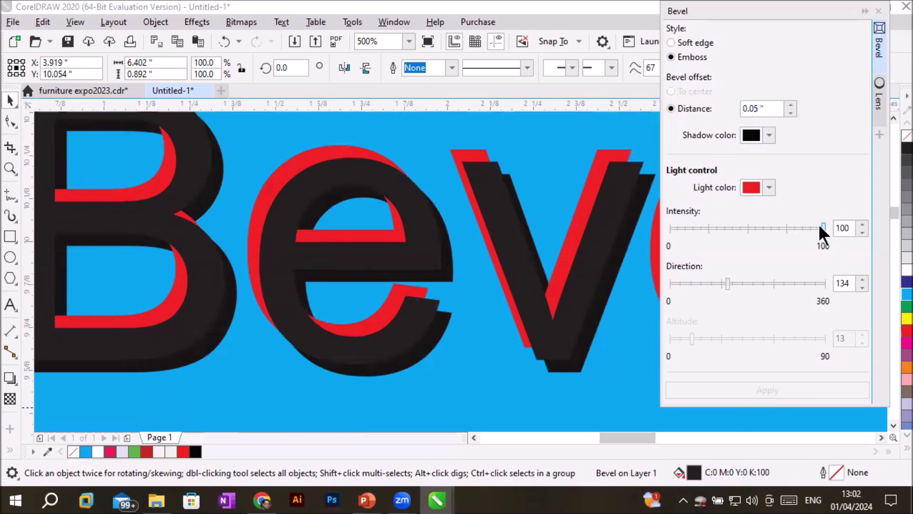
left_click_drag(775, 229, 757, 230)
left_click(746, 387)
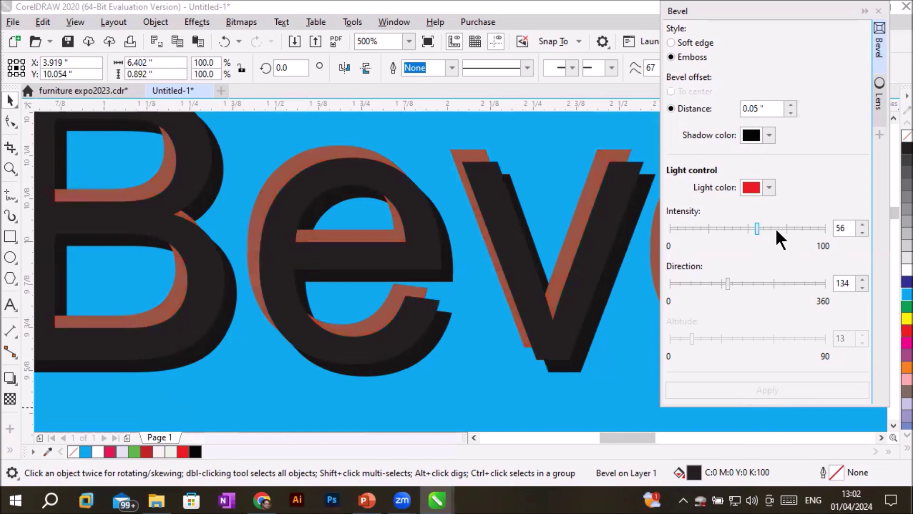
left_click_drag(829, 230, 830, 231)
left_click(754, 392)
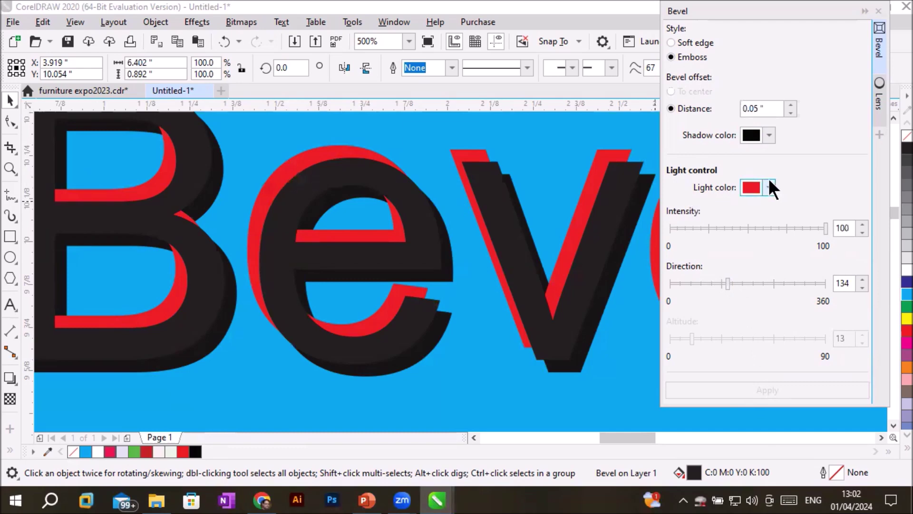
- Change the bevel's shadow color to green (C70 M0 Y100 K0) and apply it to the text
left_click(769, 135)
left_click(835, 220)
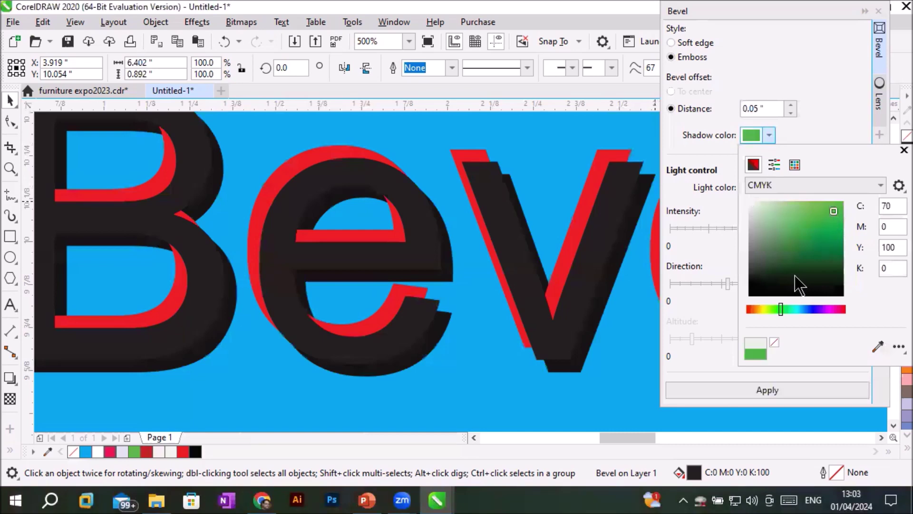
left_click(750, 391)
left_click(752, 391)
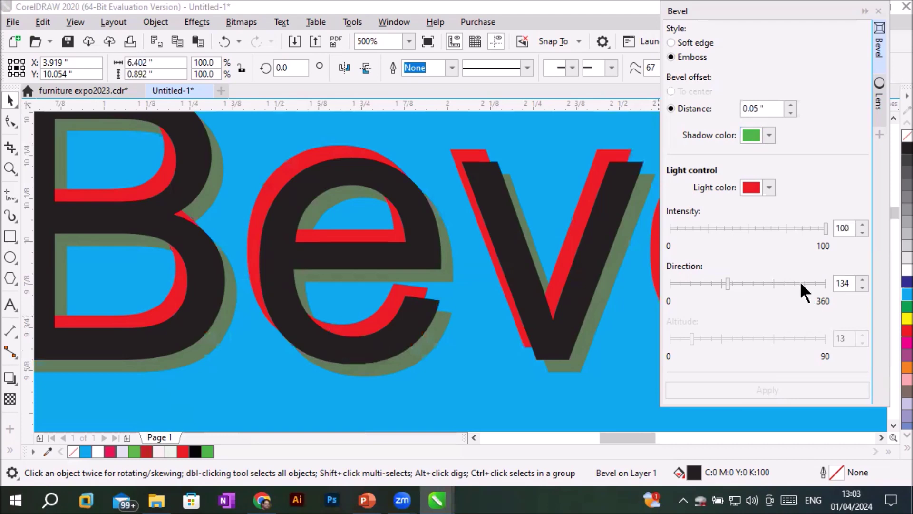
- Apply a light direction of 302 to the text's bevel, and raise the direction to 360 and apply it
left_click(785, 390)
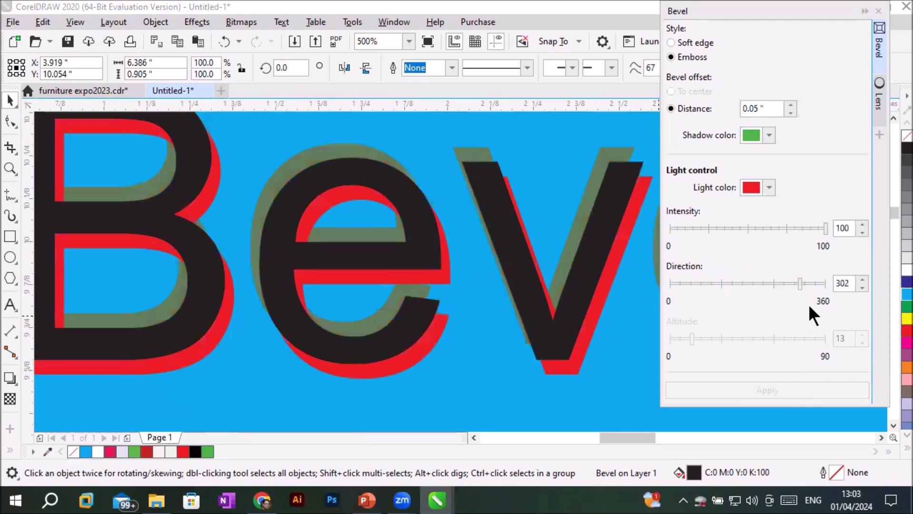
left_click_drag(800, 284, 826, 283)
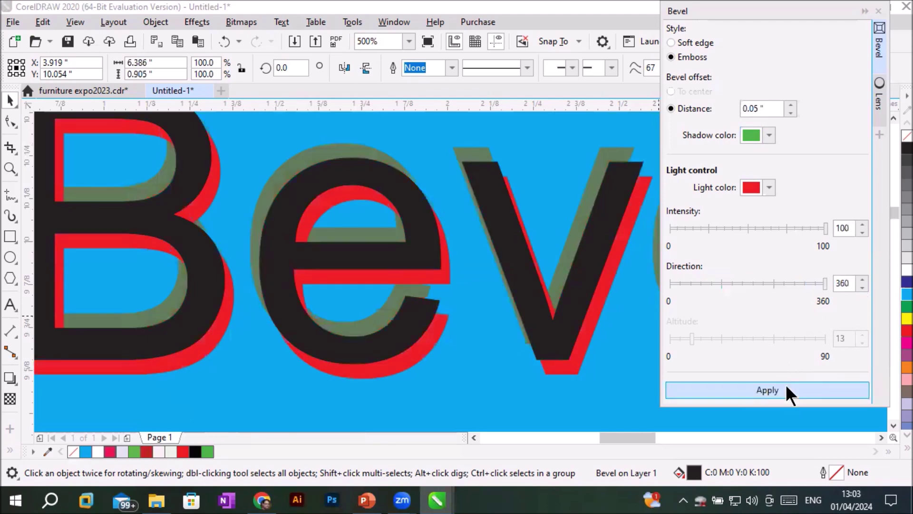
left_click(786, 384)
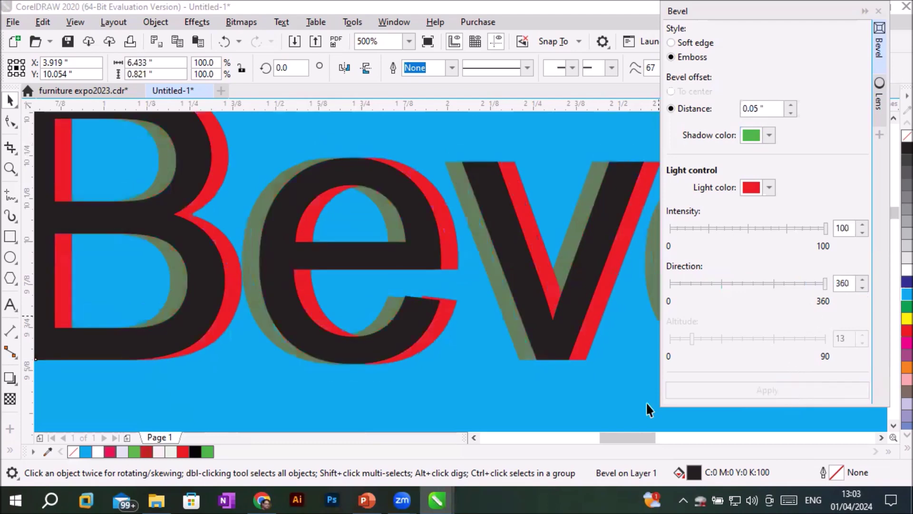
- Apply the same Emboss bevel to the blue background rectangle and collapse the Bevel settings
left_click(432, 394)
scroll(438, 396, "down", 2)
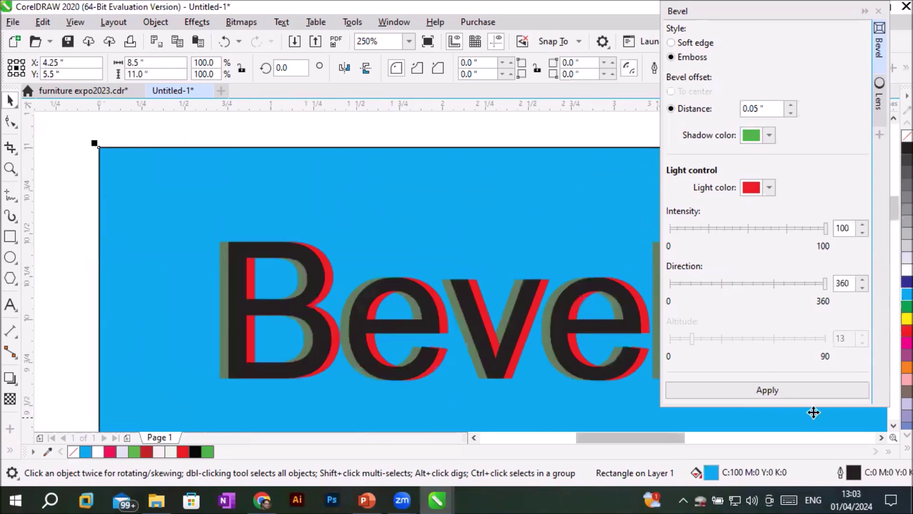
left_click(793, 385)
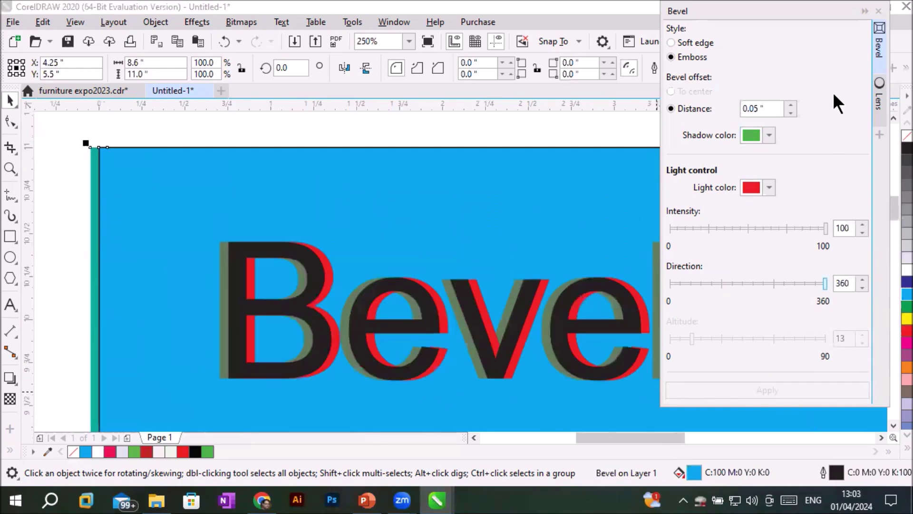
left_click(863, 11)
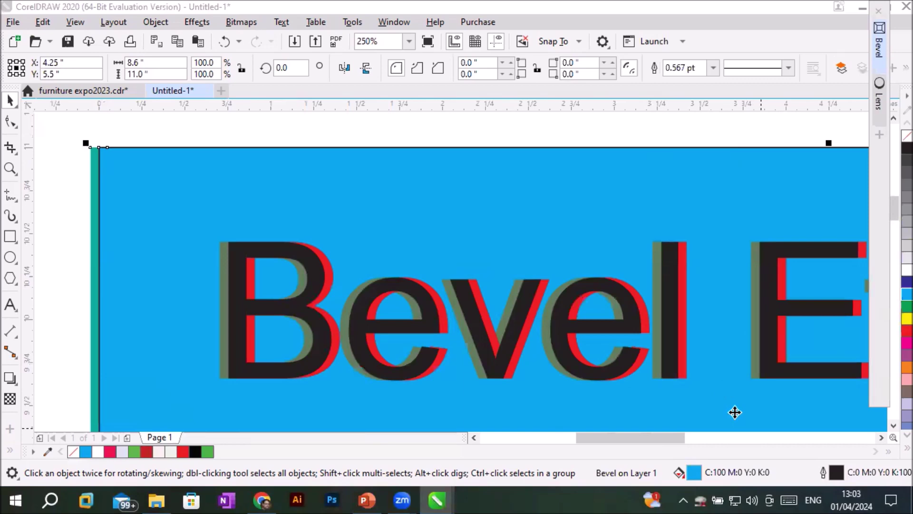
- Examine the embossed light and shadow edges along the Bevel Effects text, both close up and as a whole
scroll(735, 411, "right", 3)
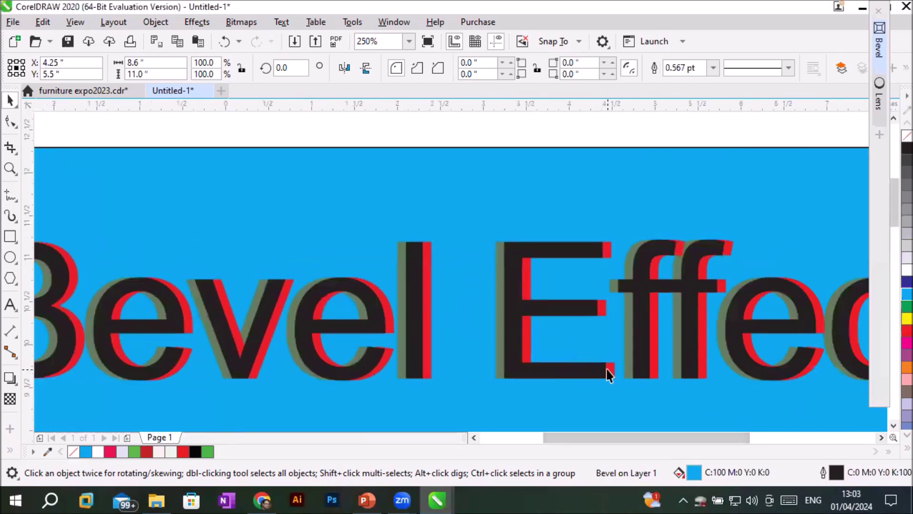
scroll(606, 369, "down", 2)
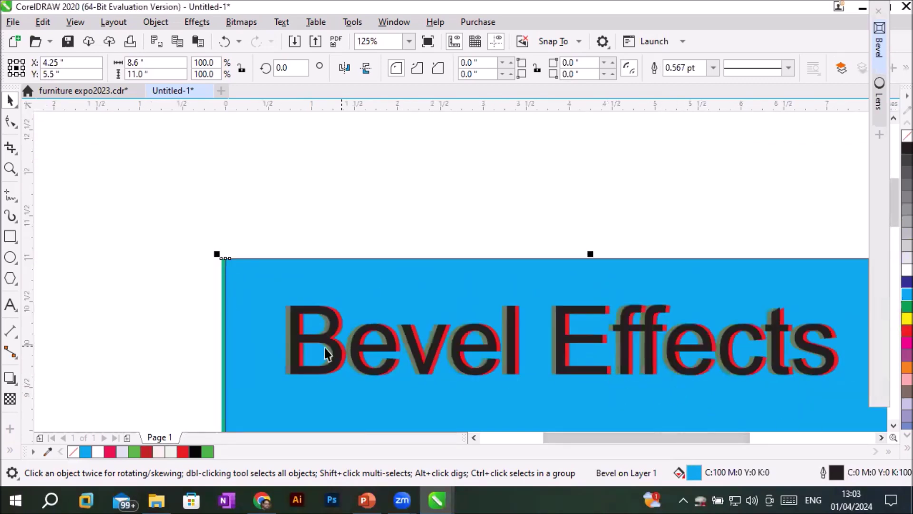
scroll(321, 354, "up", 2)
scroll(391, 328, "up", 1)
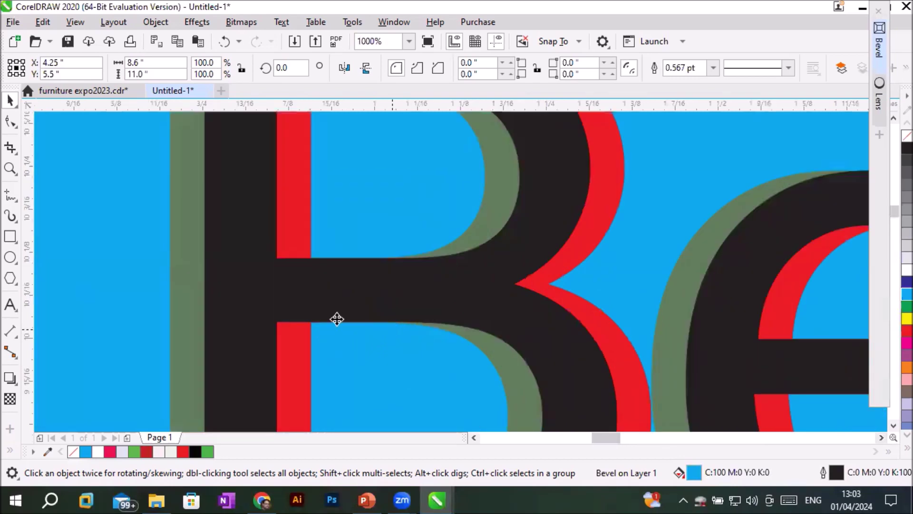
scroll(194, 284, "down", 1)
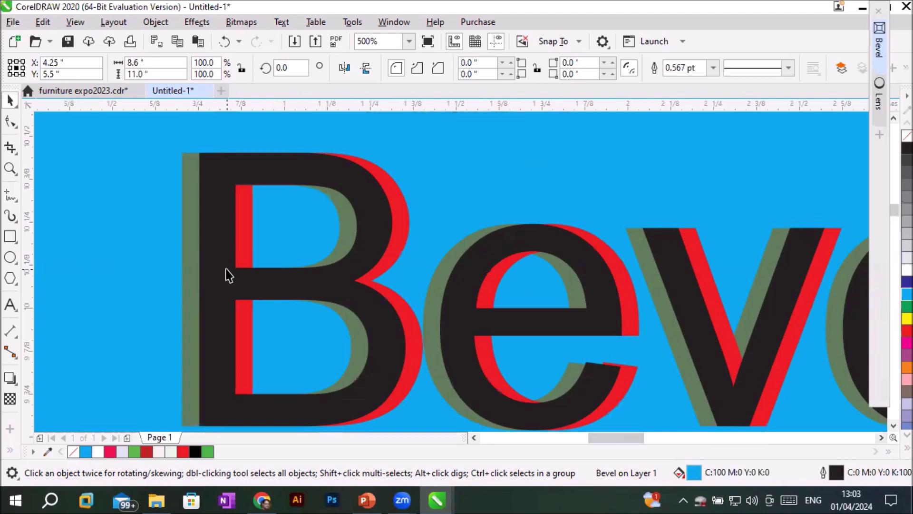
scroll(226, 276, "down", 3)
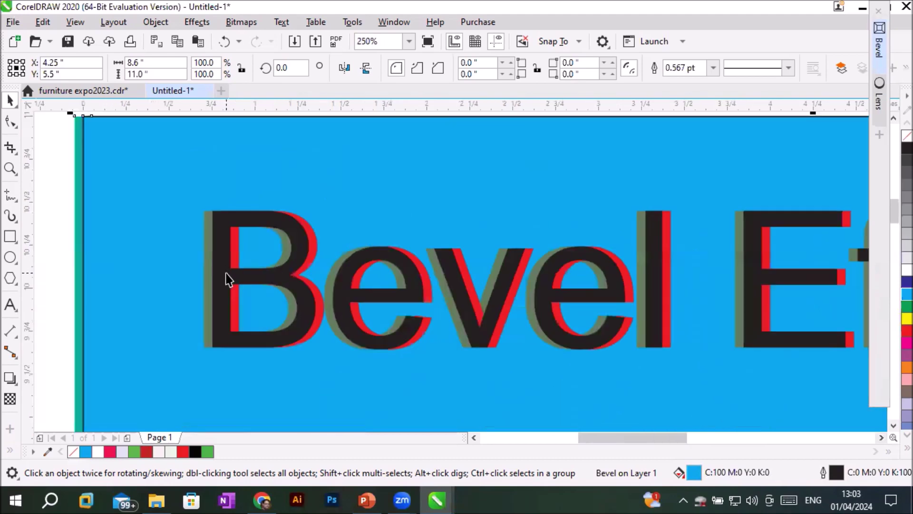
scroll(602, 406, "right", 2)
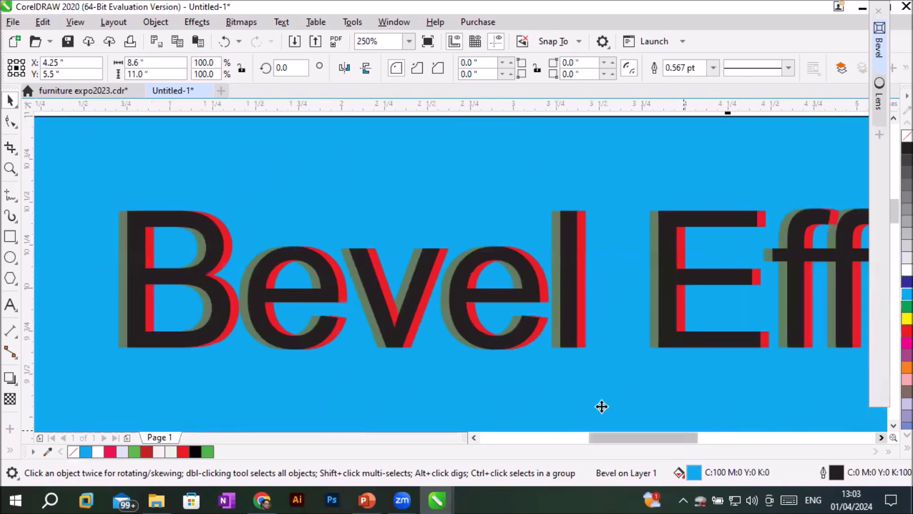
scroll(601, 406, "down", 2)
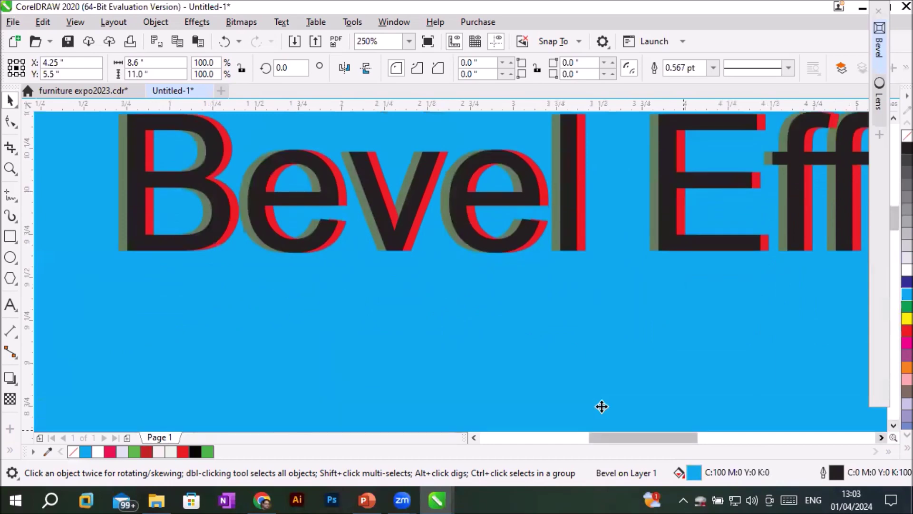
scroll(601, 407, "right", 2)
scroll(893, 430, "down", 2)
scroll(889, 427, "down", 1)
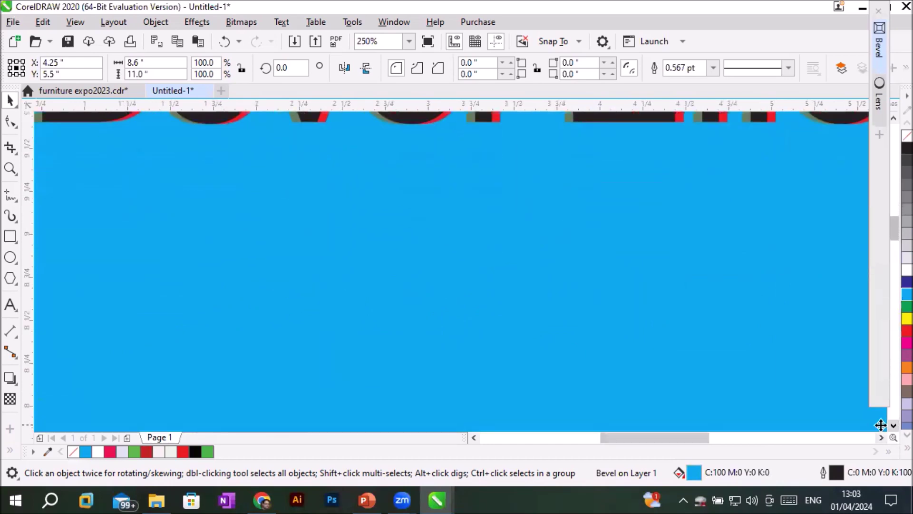
scroll(464, 338, "down", 2)
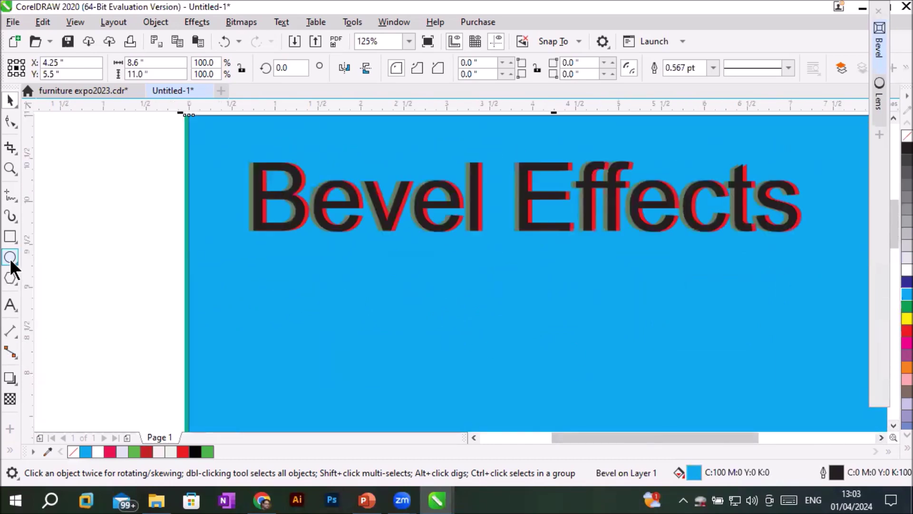
- Draw a rectangle about 4.6 by 1.3 inches below the text and round its corners to about 0.625 inch
left_click(10, 236)
left_click_drag(331, 280, 729, 395)
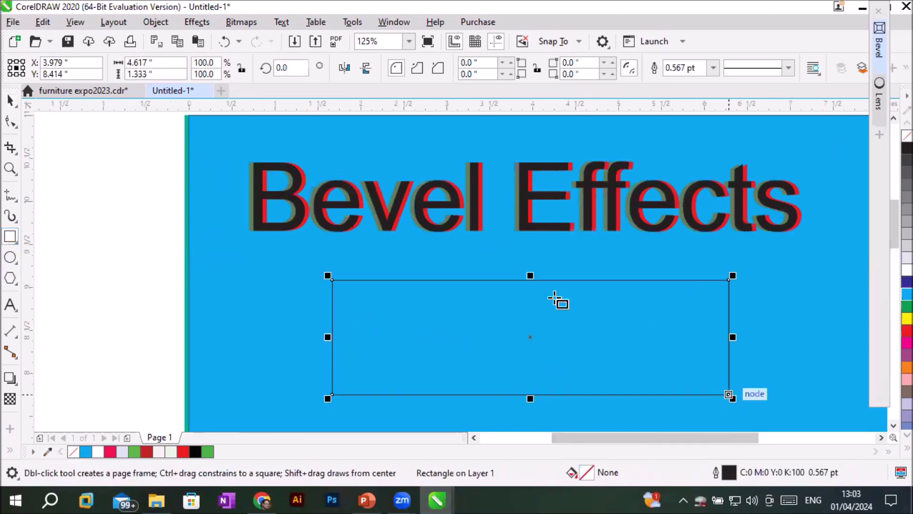
left_click(10, 122)
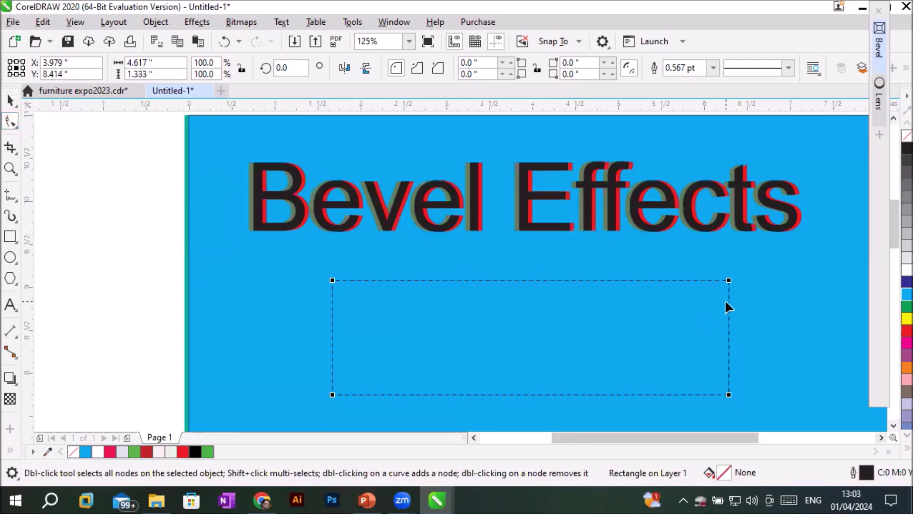
left_click_drag(729, 280, 675, 316)
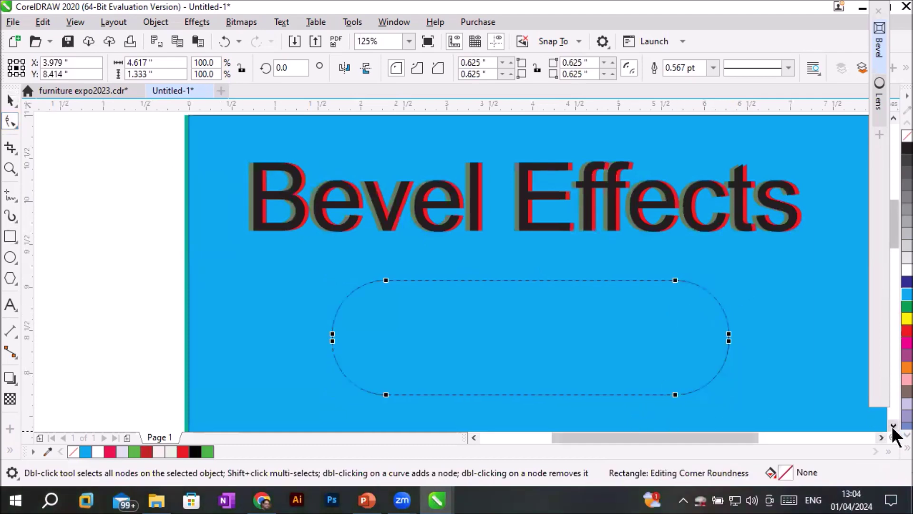
- Fill the rounded rectangle with red (C0 M100 Y100 K0)
scroll(893, 431, "right", 2)
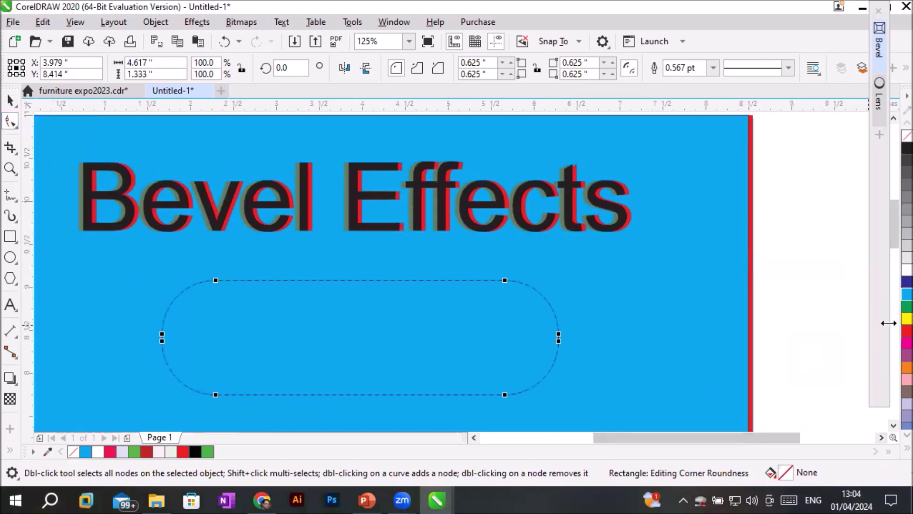
left_click(906, 332)
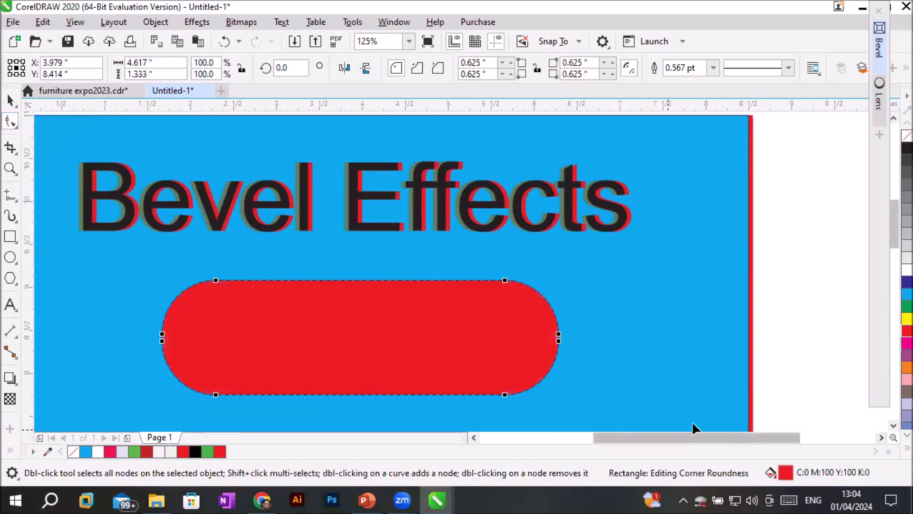
scroll(375, 318, "up", 2)
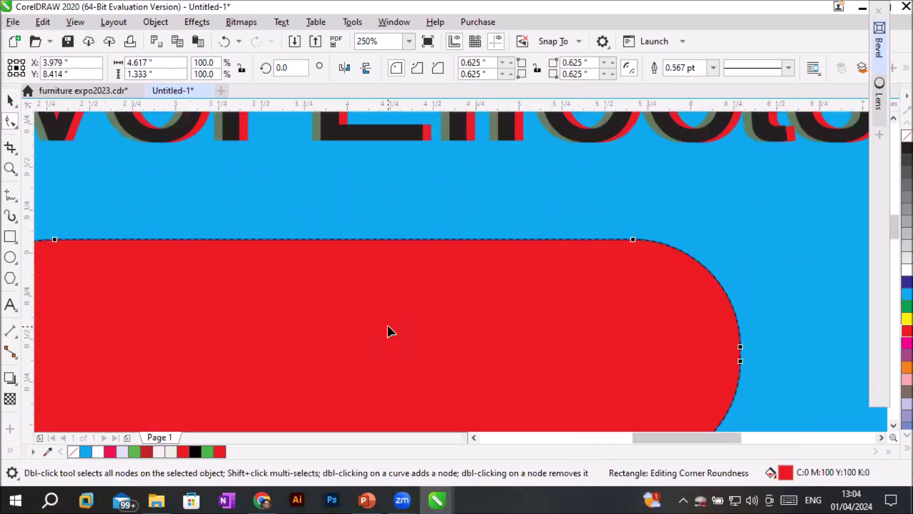
scroll(414, 278, "down", 2)
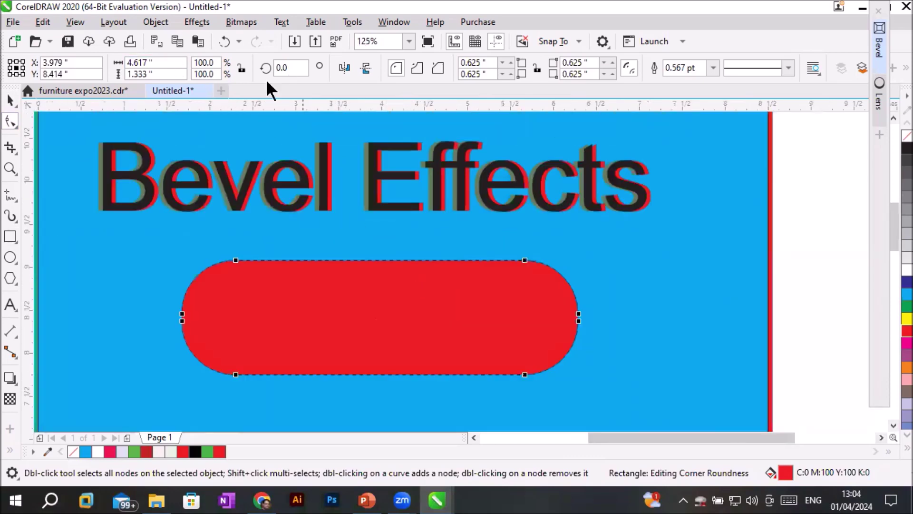
- Apply a Soft edge bevel with the To center offset to the red rounded rectangle
left_click(202, 21)
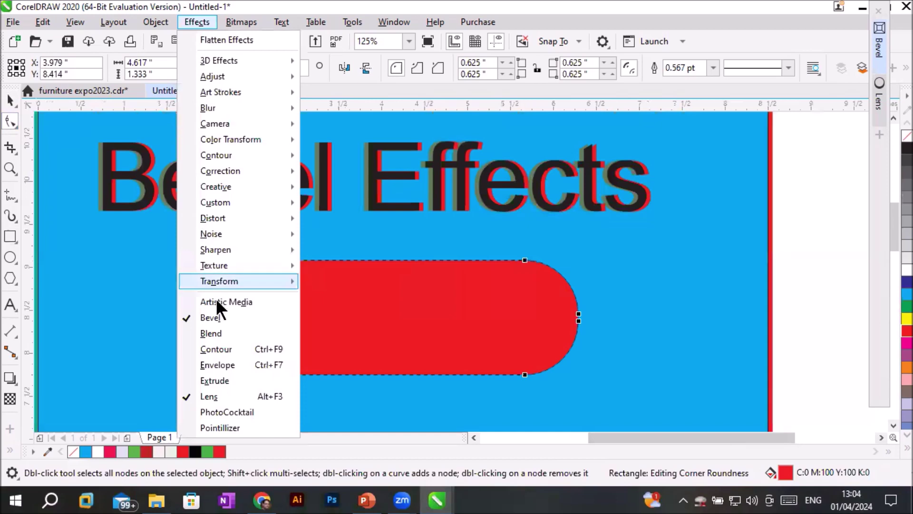
left_click(881, 50)
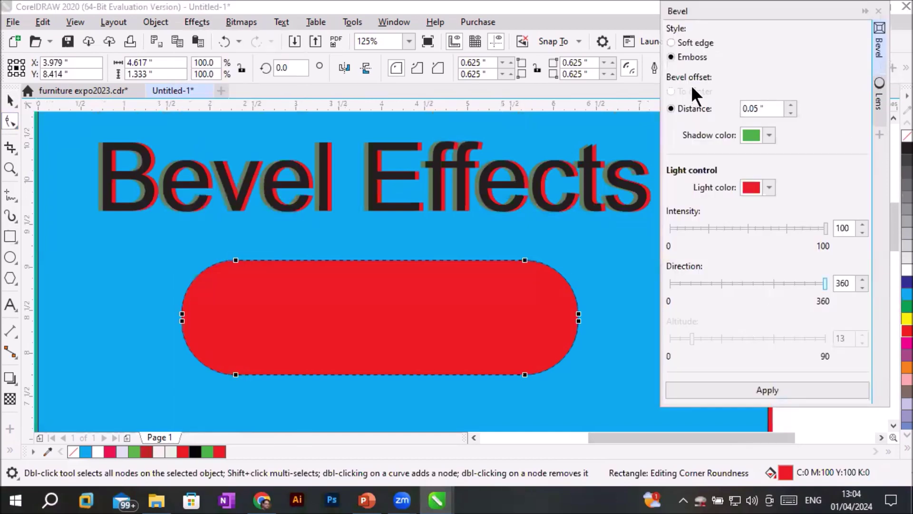
left_click(672, 43)
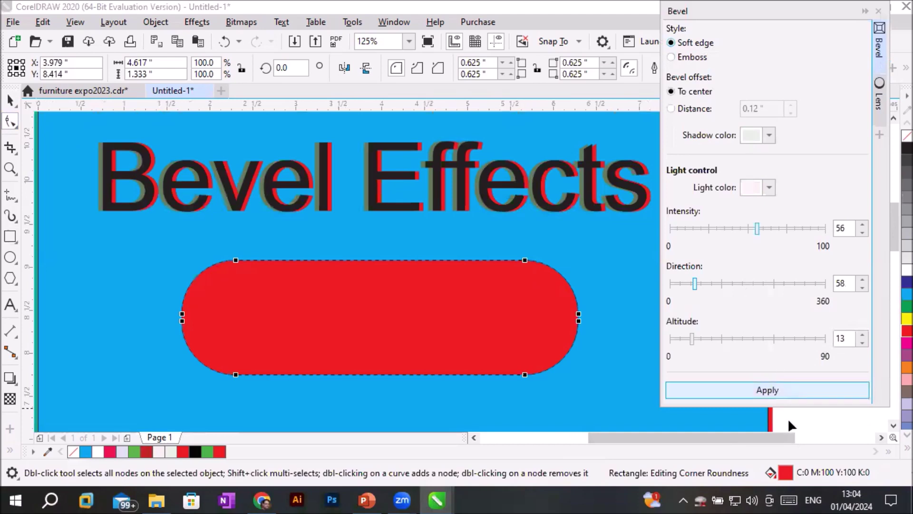
left_click(791, 389)
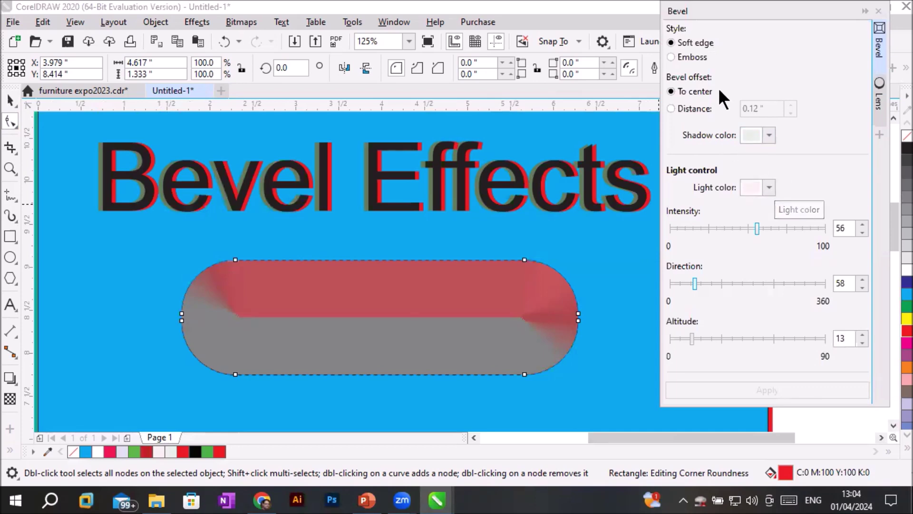
- Apply the Emboss bevel style to the rounded rectangle, and apply a lower light intensity to it
left_click(693, 56)
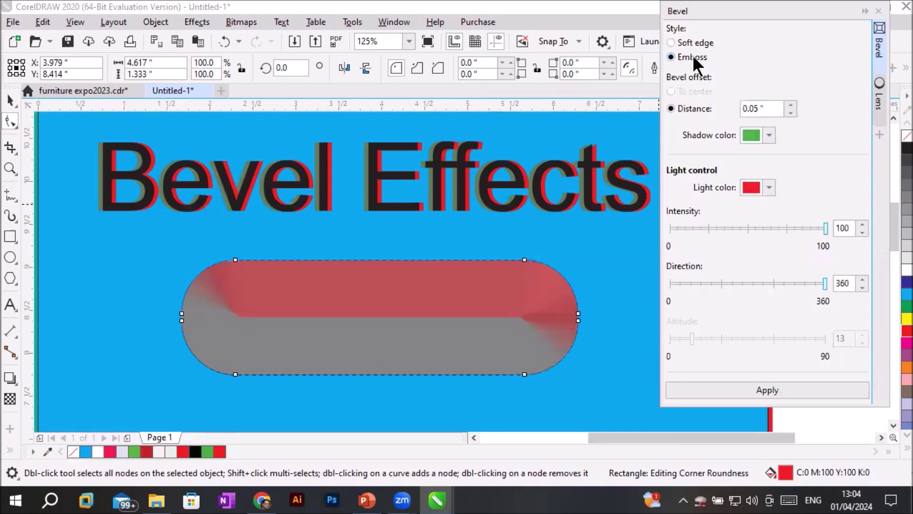
left_click(755, 388)
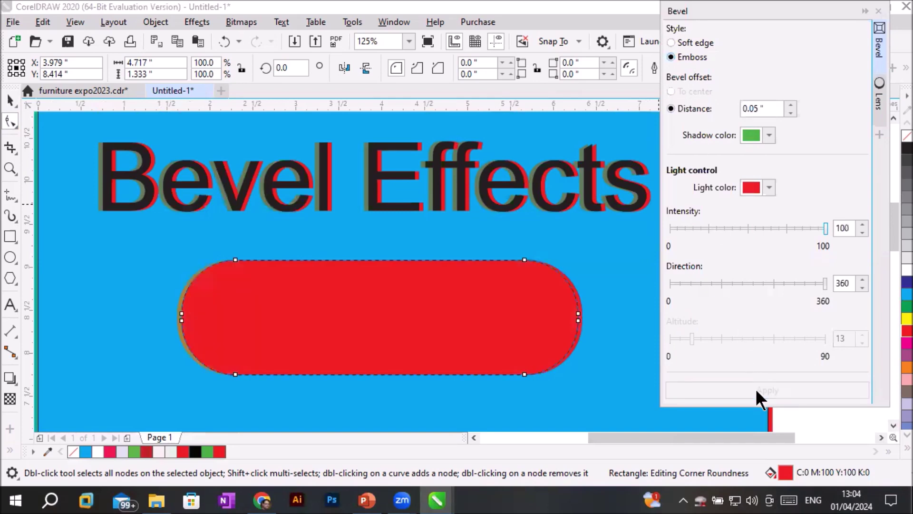
left_click(718, 228)
left_click(752, 387)
- Apply the Emboss bevel to the rounded rectangle with light intensity 85 and direction 213, and inspect its upper edge
left_click(803, 228)
left_click(761, 284)
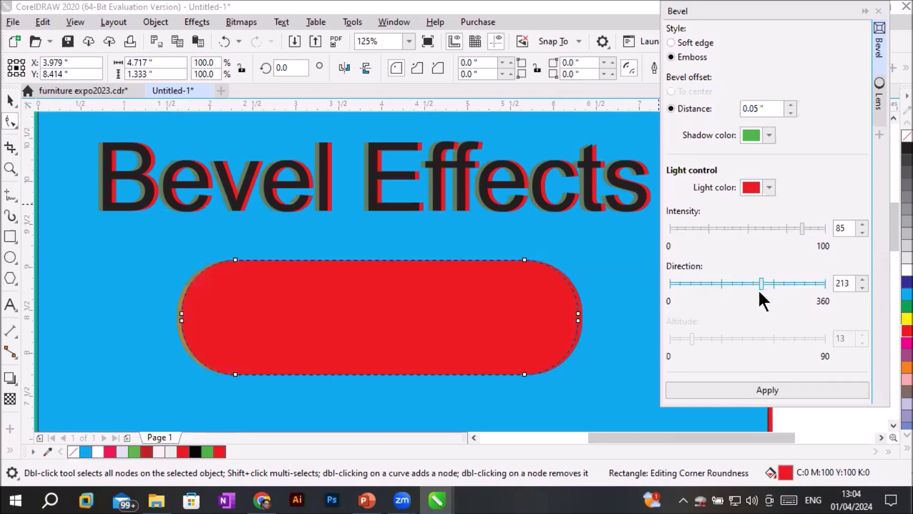
left_click(767, 386)
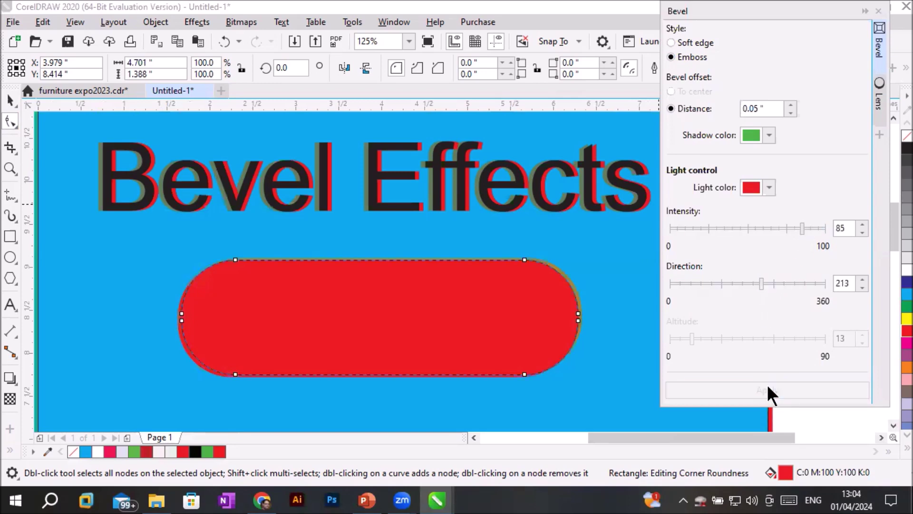
scroll(554, 270, "up", 7)
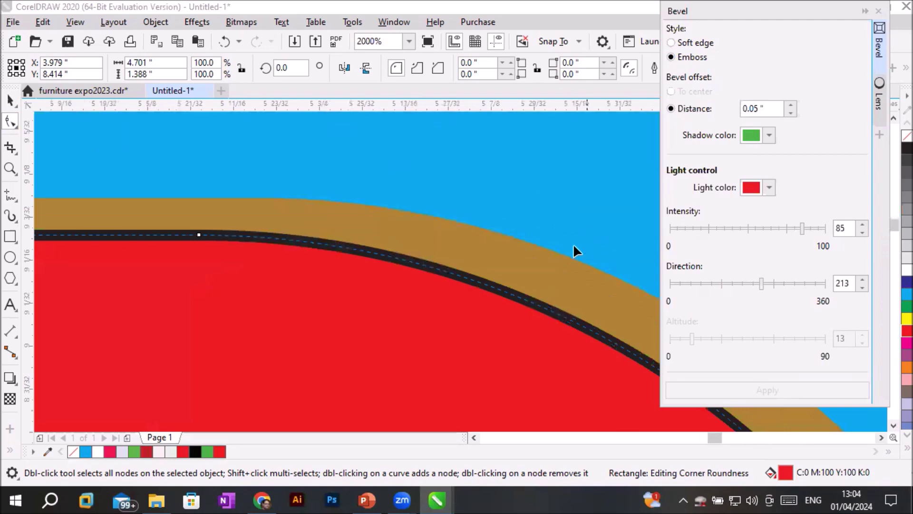
scroll(492, 252, "down", 7)
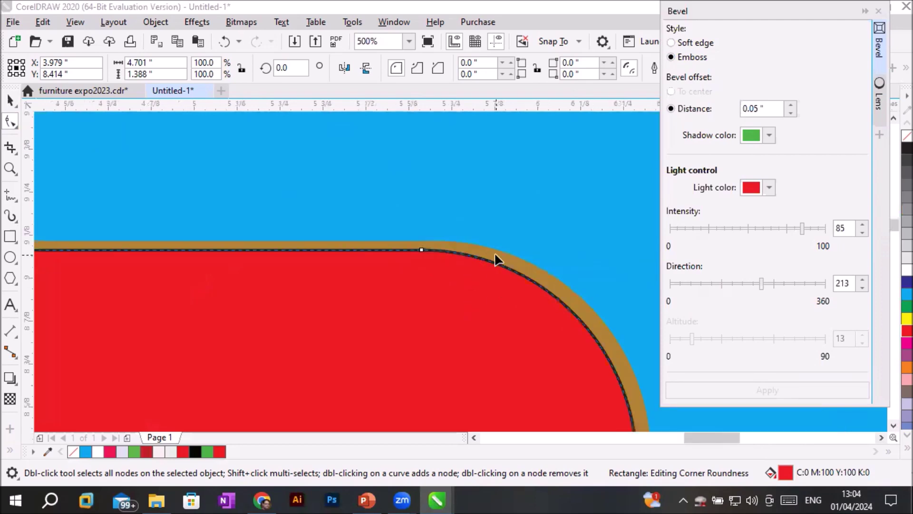
- Switch the rounded rectangle's bevel to Soft edge with the To center offset, and apply an altitude of 5
left_click(695, 43)
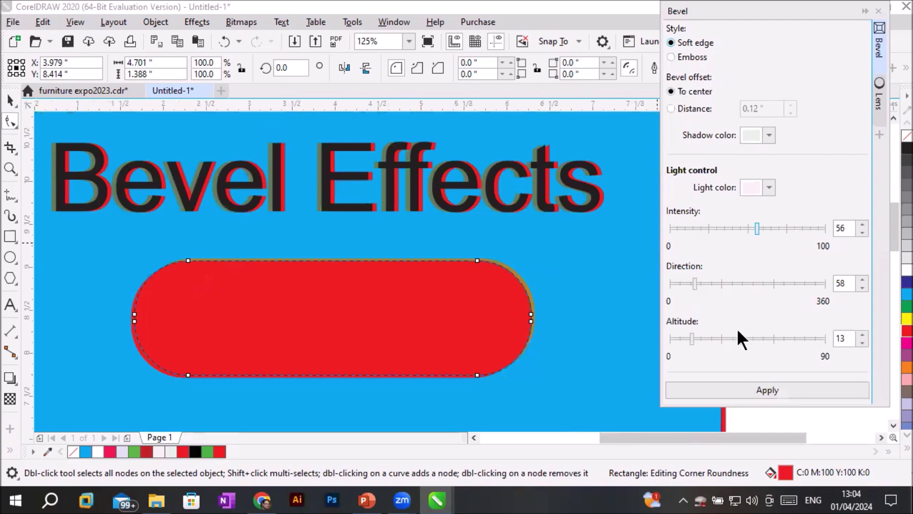
left_click(733, 389)
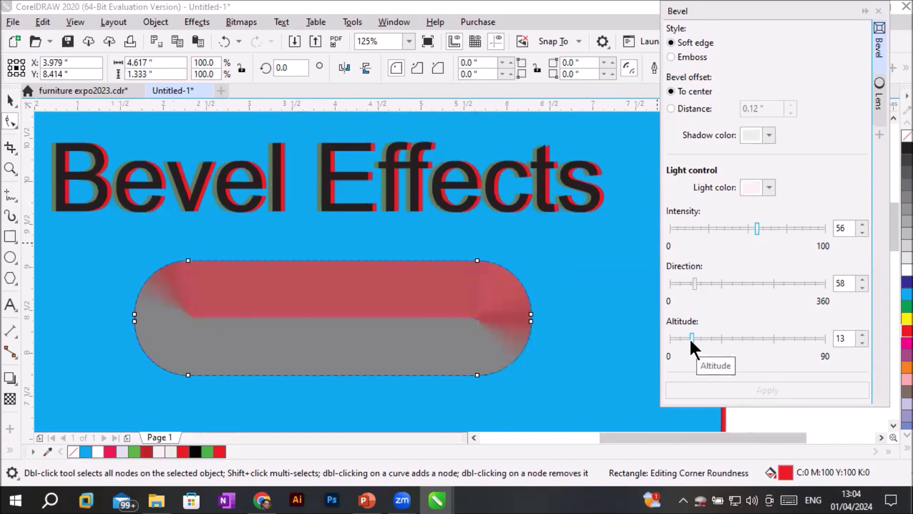
left_click(684, 340)
left_click(735, 388)
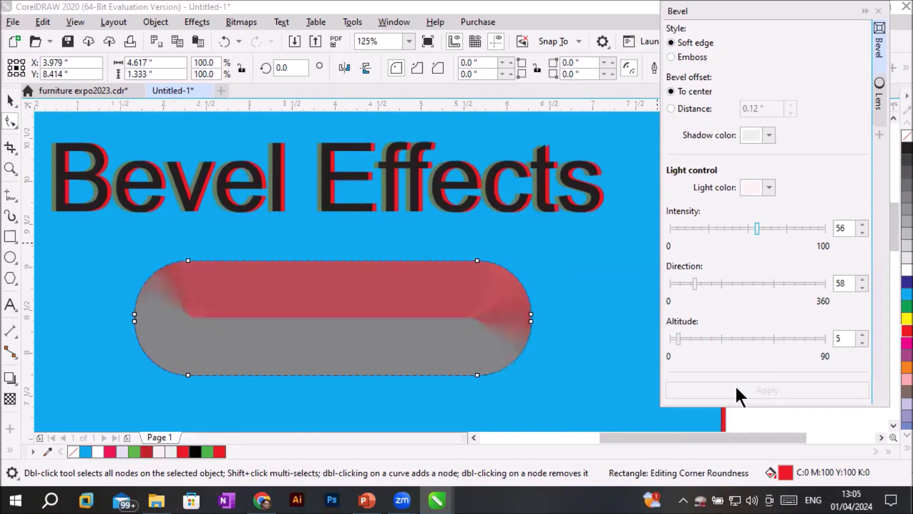
- Apply a light altitude of 85 to the rounded rectangle's Soft edge bevel
left_click(677, 340)
left_click(698, 381)
left_click_drag(747, 337, 817, 338)
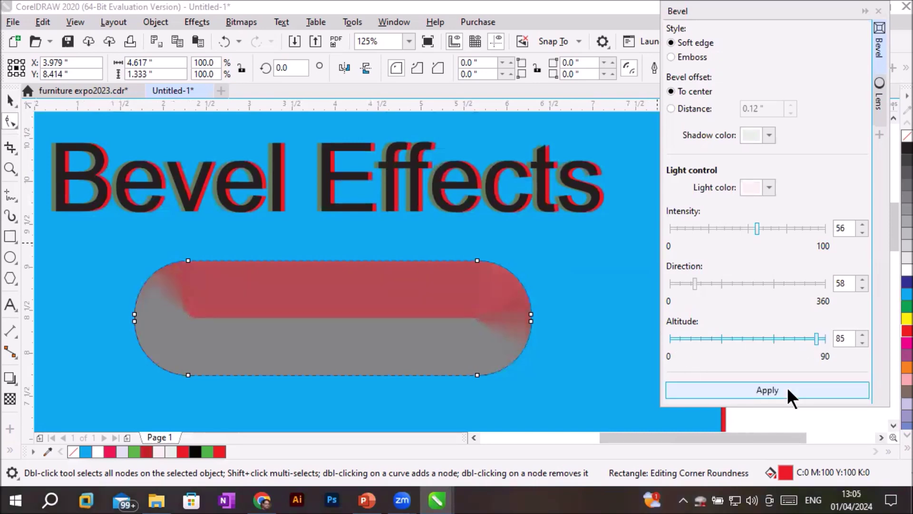
left_click(783, 390)
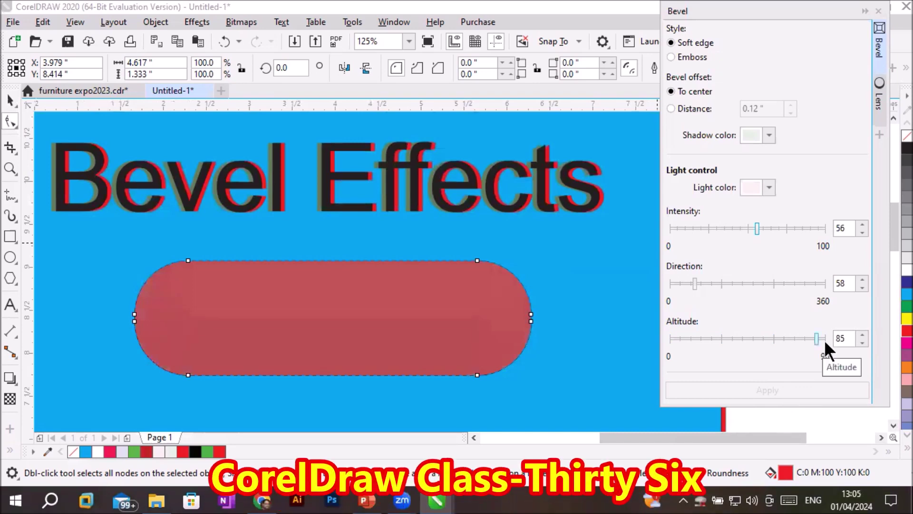
- Set the Soft edge bevel's light altitude to 24 and apply it to the rounded rectangle
left_click_drag(815, 340, 710, 339)
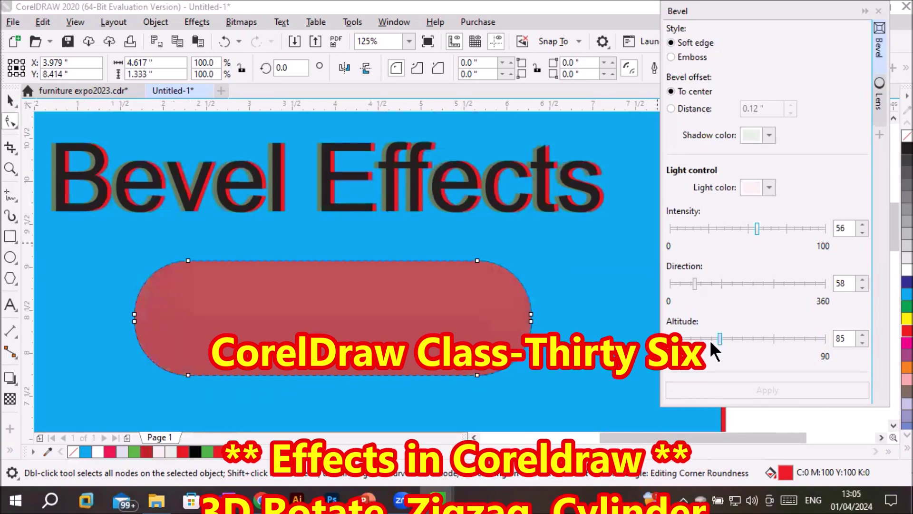
left_click(755, 386)
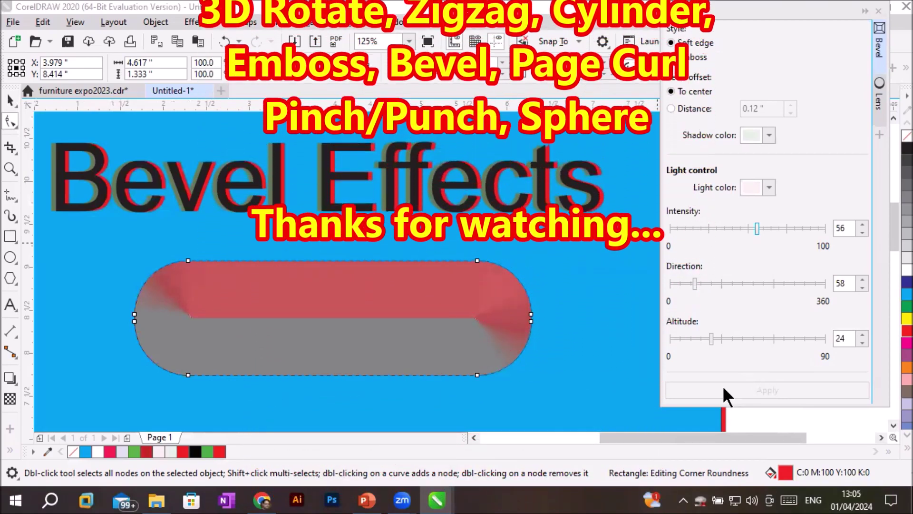
scroll(348, 329, "down", 2)
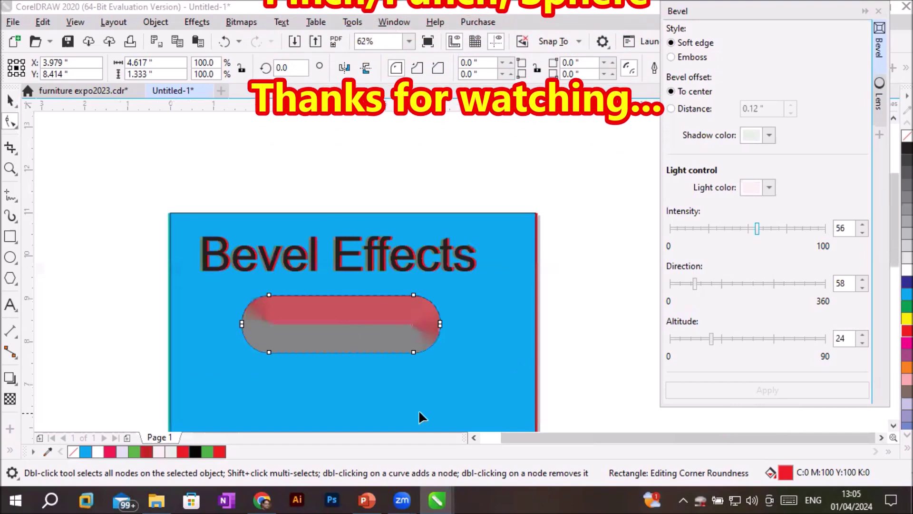